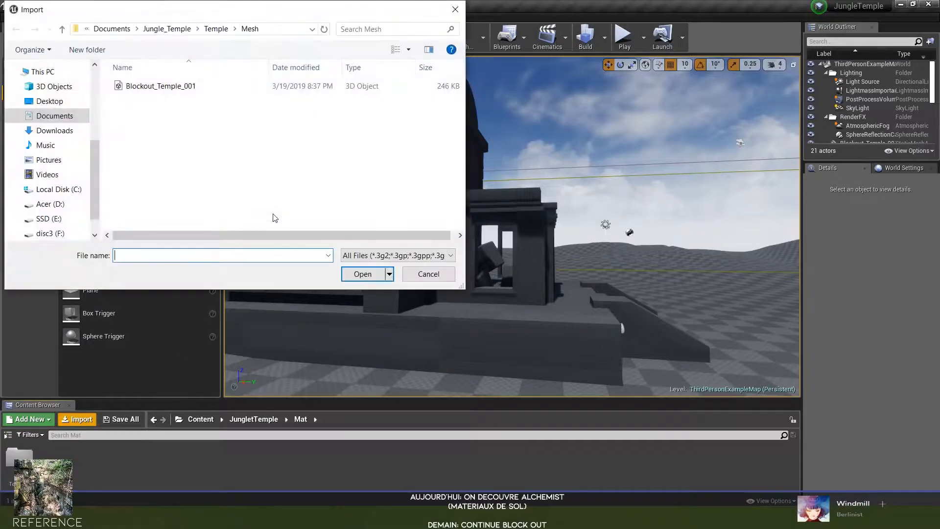
# - Import all eight Mud_wet texture maps from the Textures_test/Mud_wet folder into the Mat folder
pyautogui.click(156, 29)
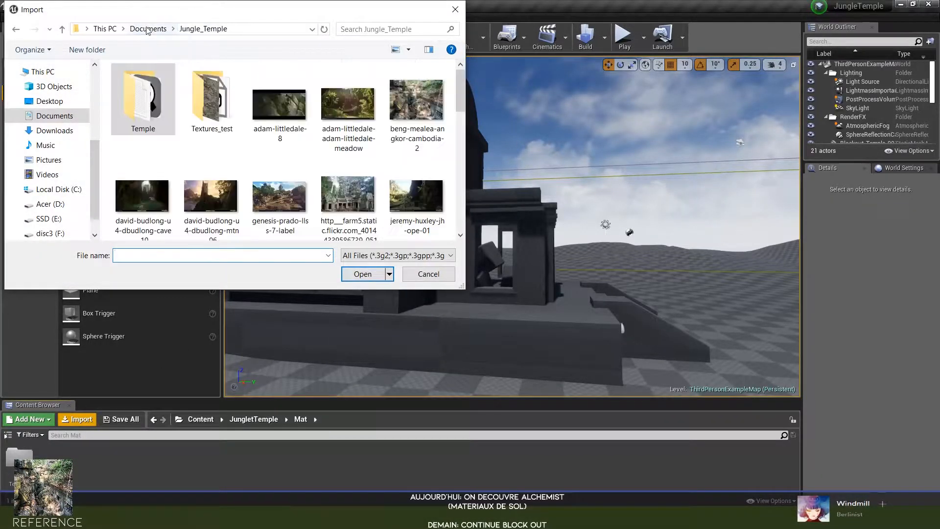
pyautogui.doubleClick(208, 100)
pyautogui.doubleClick(147, 87)
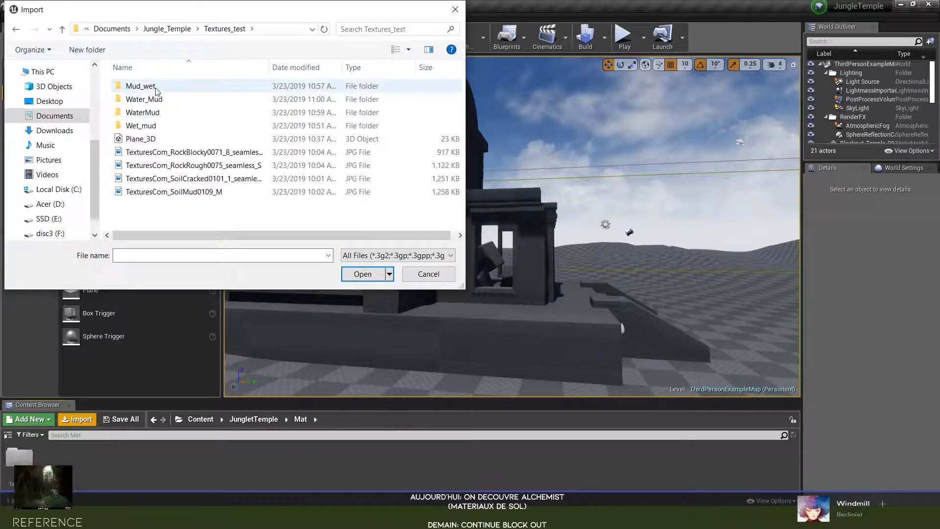
pyautogui.click(159, 92)
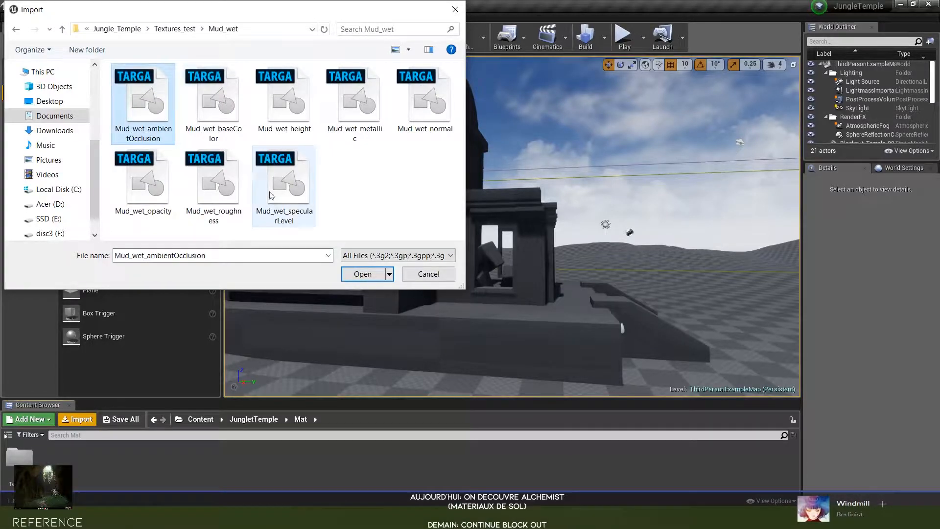
pyautogui.keyDown('shift'); pyautogui.click(286, 180); pyautogui.keyUp('shift')
pyautogui.click(362, 275)
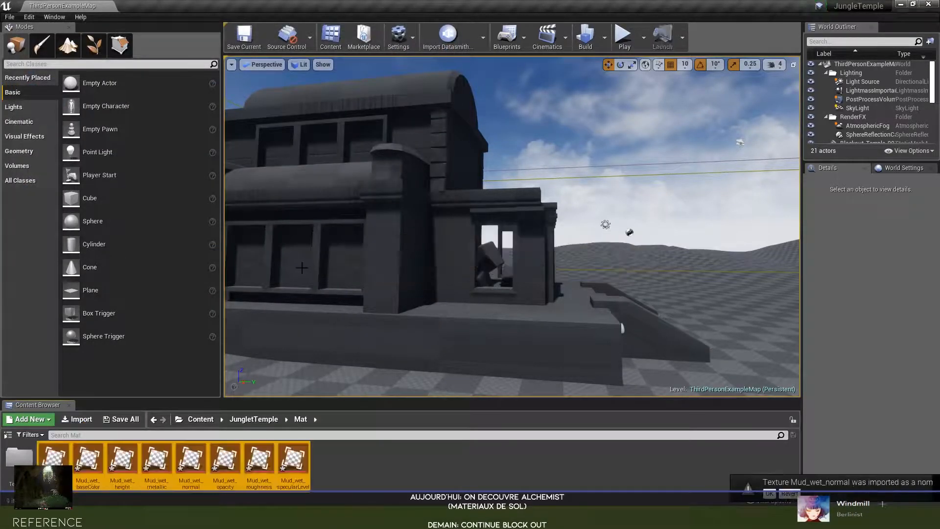
# - Import all eight Water_Mud texture maps from the Textures_test/Water_Mud folder into the Mat folder
pyautogui.click(79, 421)
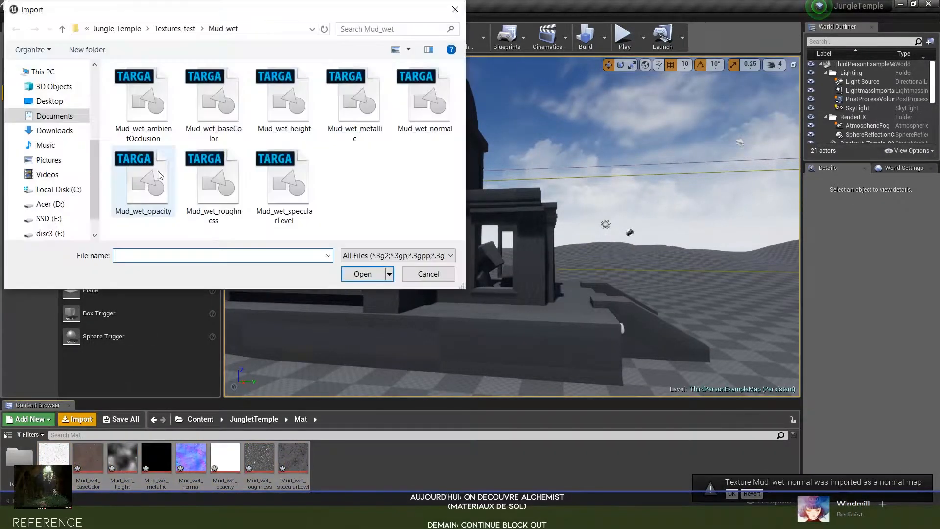
pyautogui.click(182, 30)
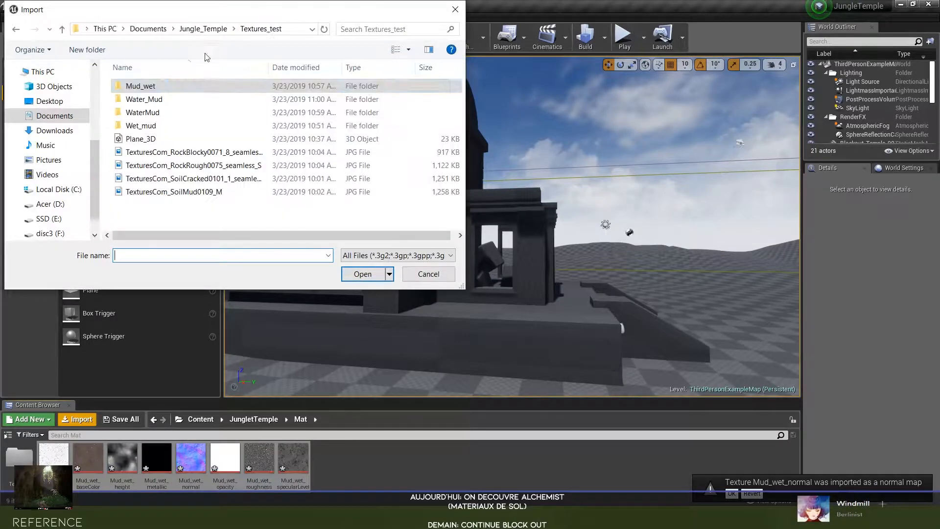
pyautogui.doubleClick(170, 112)
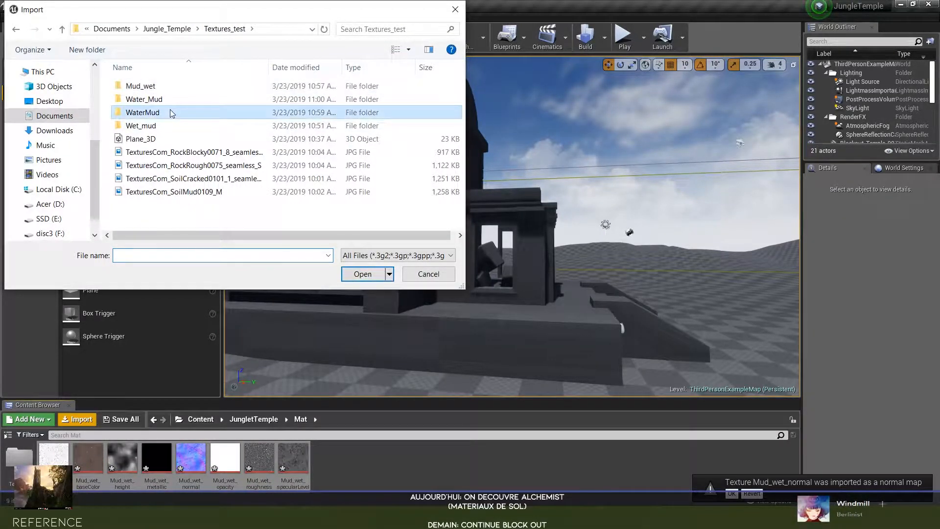
pyautogui.click(175, 28)
pyautogui.doubleClick(161, 98)
pyautogui.click(147, 103)
pyautogui.keyDown('shift'); pyautogui.click(276, 190); pyautogui.keyUp('shift')
pyautogui.click(363, 274)
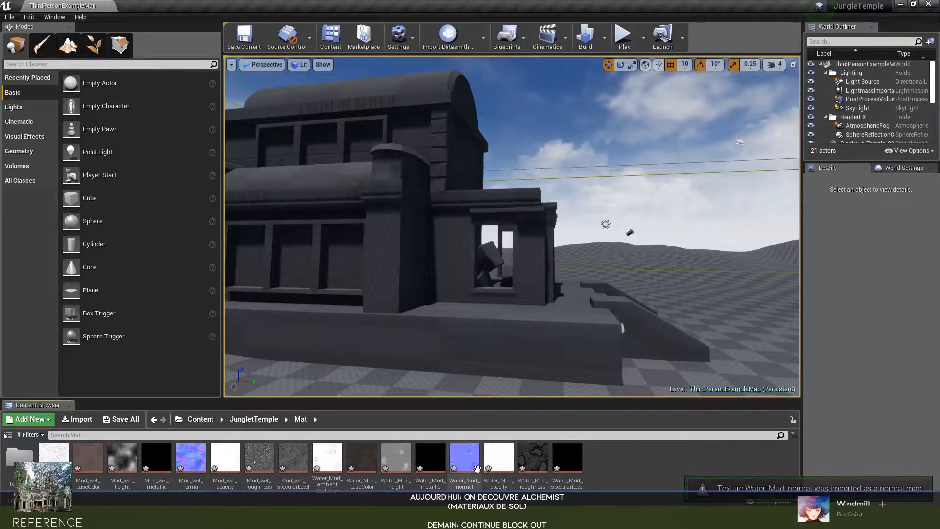
# - Open the Mud_wet_normal texture, examine its surface detail and import settings, and return to the level
pyautogui.click(188, 460)
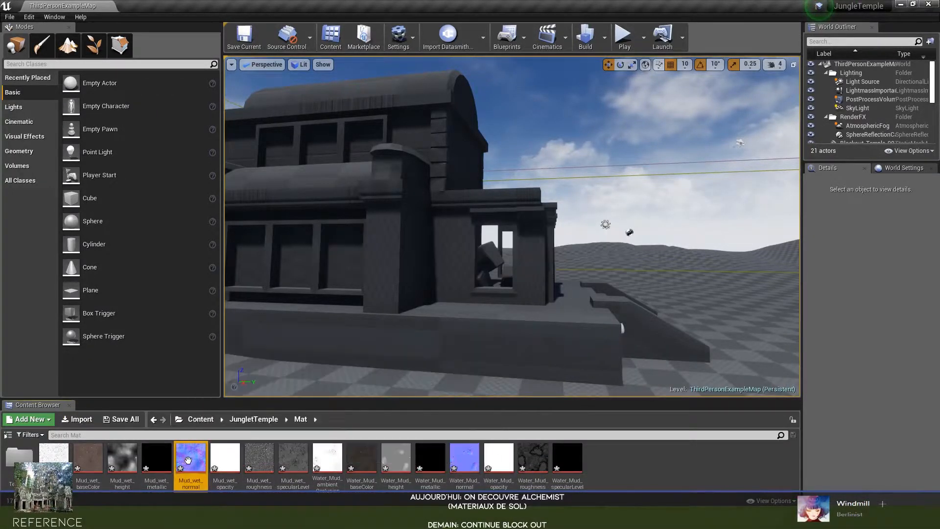
pyautogui.doubleClick(188, 461)
pyautogui.scroll(3, 392, 302)
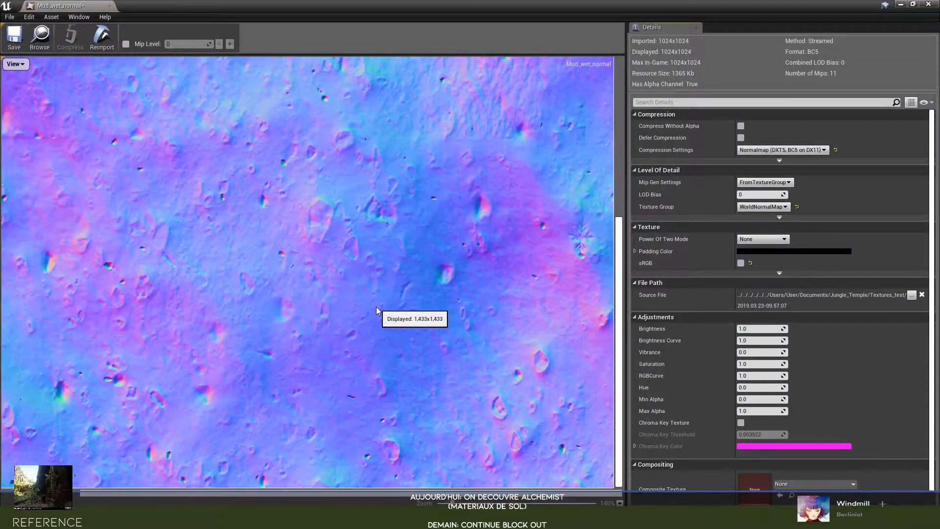
pyautogui.scroll(-2, 377, 311)
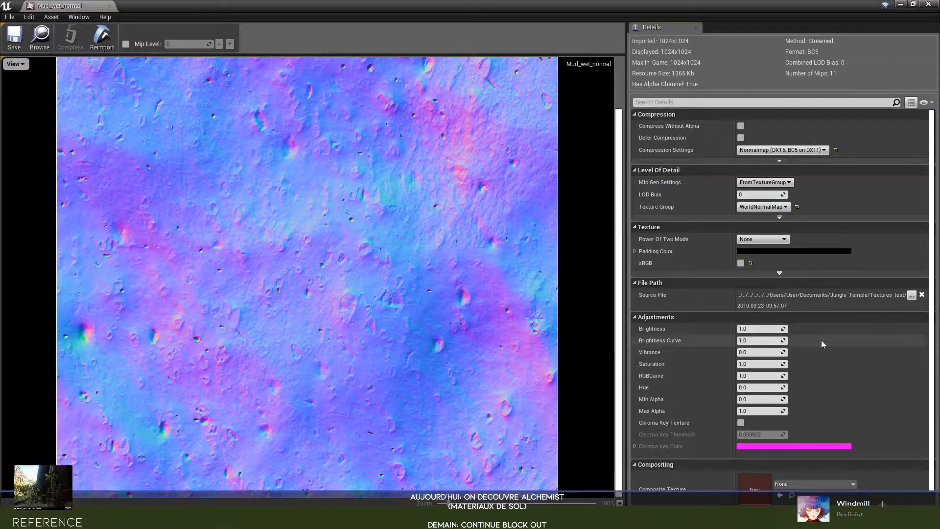
pyautogui.scroll(-1, 823, 341)
pyautogui.scroll(1, 824, 342)
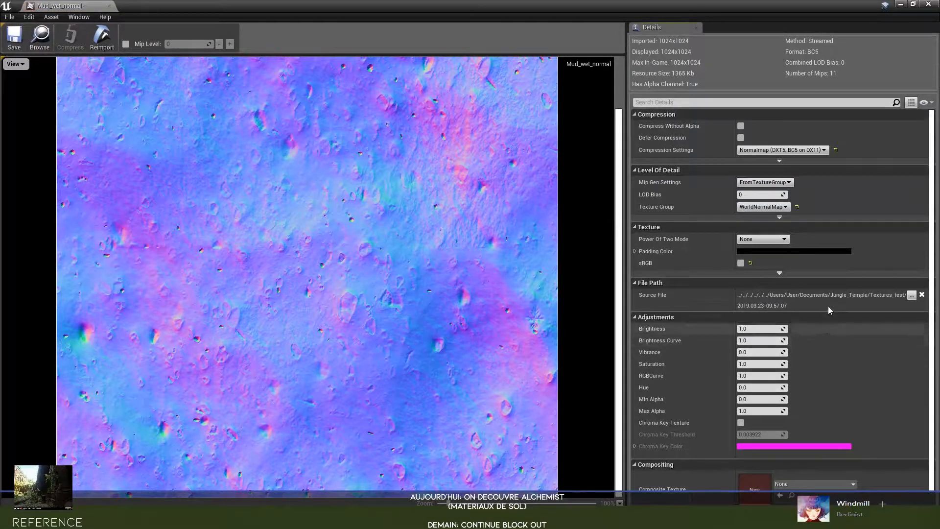
pyautogui.click(901, 5)
pyautogui.moveTo(512, 226); pyautogui.dragTo(529, 206, button='right')
# - Switch to the Chrome browser, search images for "landscape material UE4" in a new tab, and enlarge a node graph example
pyautogui.hotkey('alt', 'Tab')
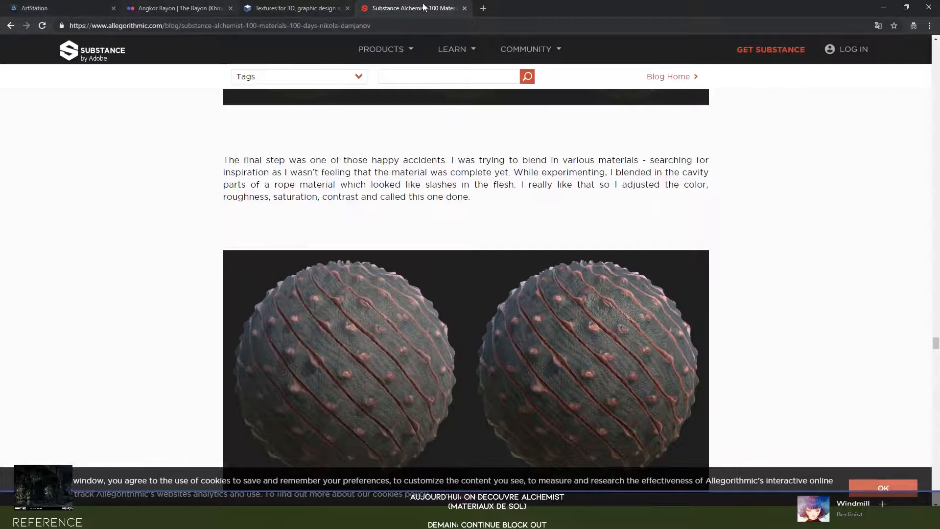
pyautogui.click(483, 9)
pyautogui.write('l')
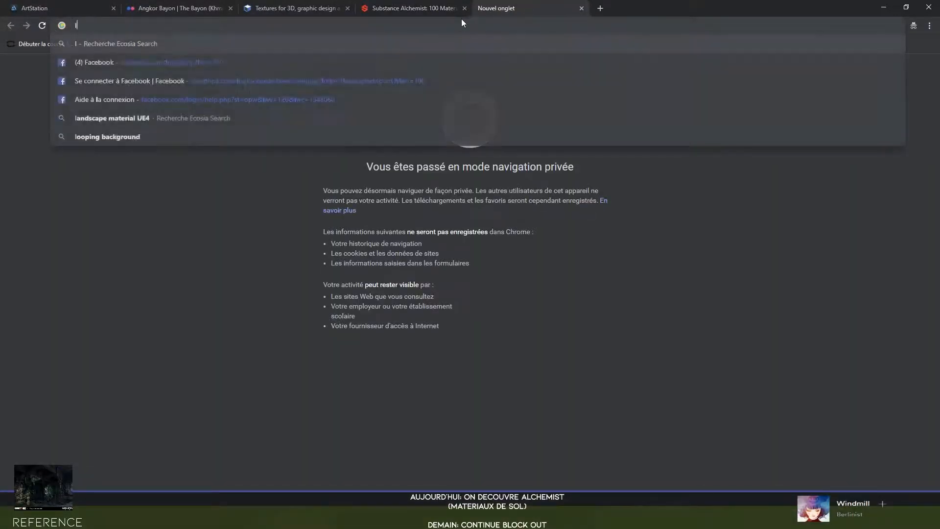
pyautogui.write('andscape m')
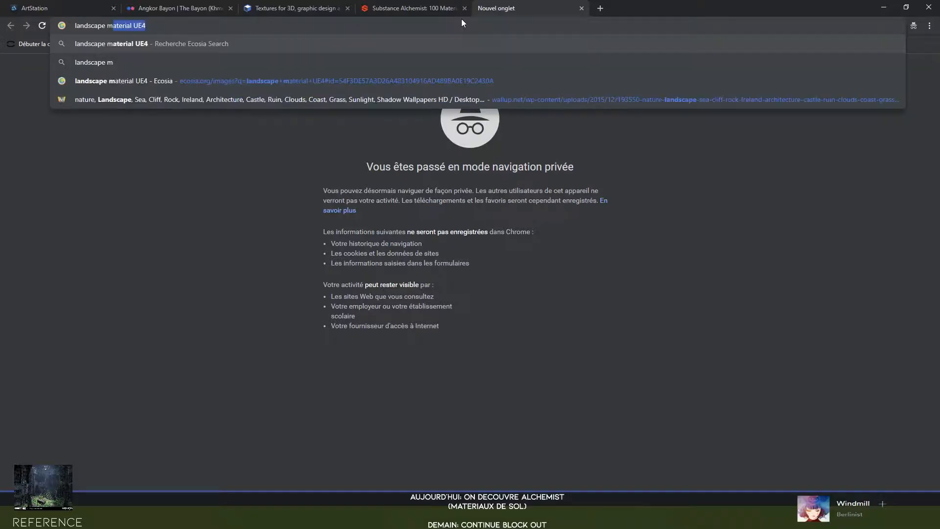
pyautogui.write('ateria')
pyautogui.press('BackSpace')
pyautogui.press('BackSpace')
pyautogui.write('a')
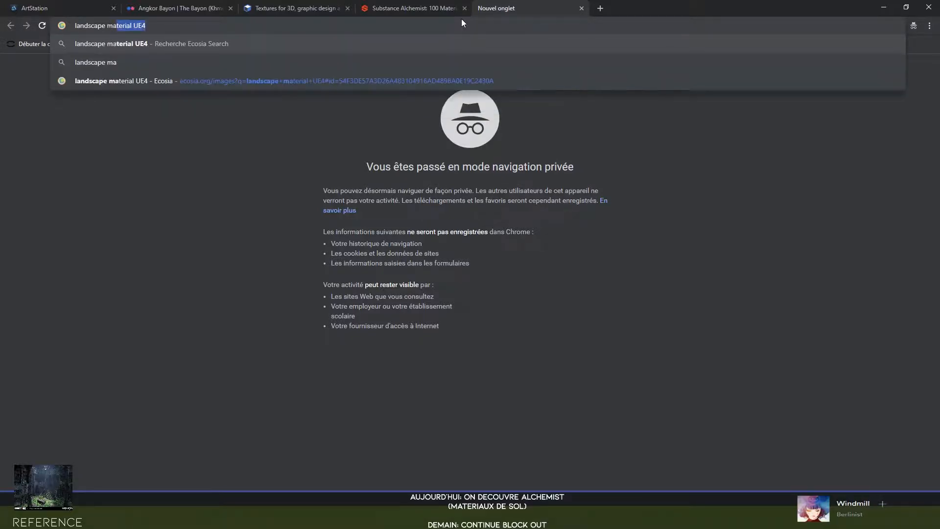
pyautogui.press('Return')
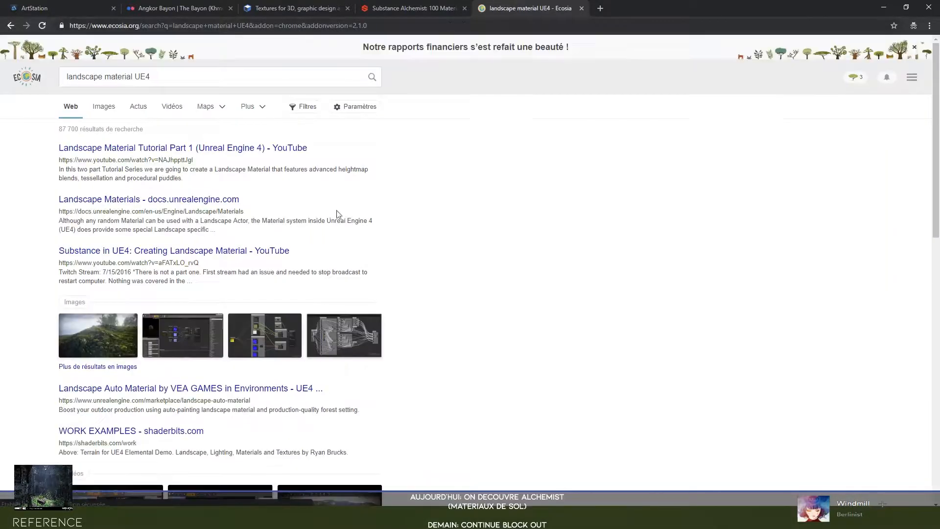
pyautogui.click(104, 106)
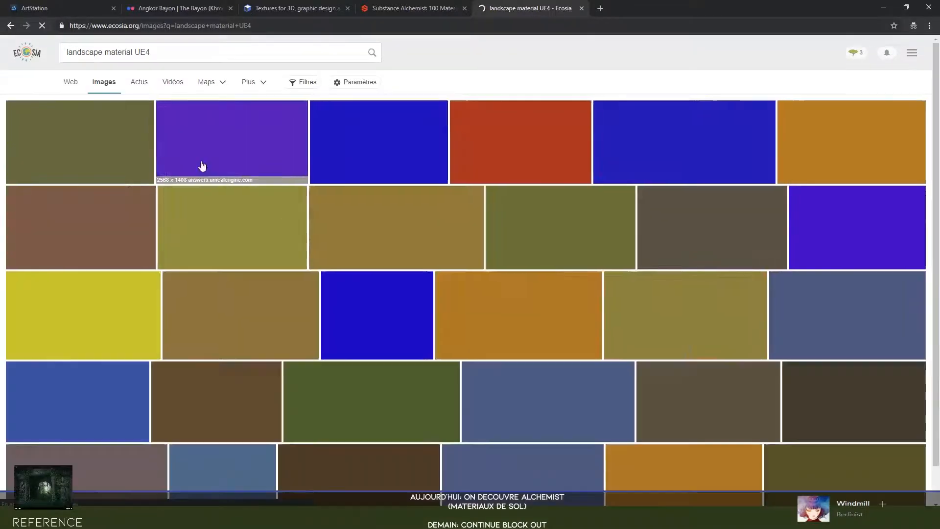
pyautogui.click(296, 182)
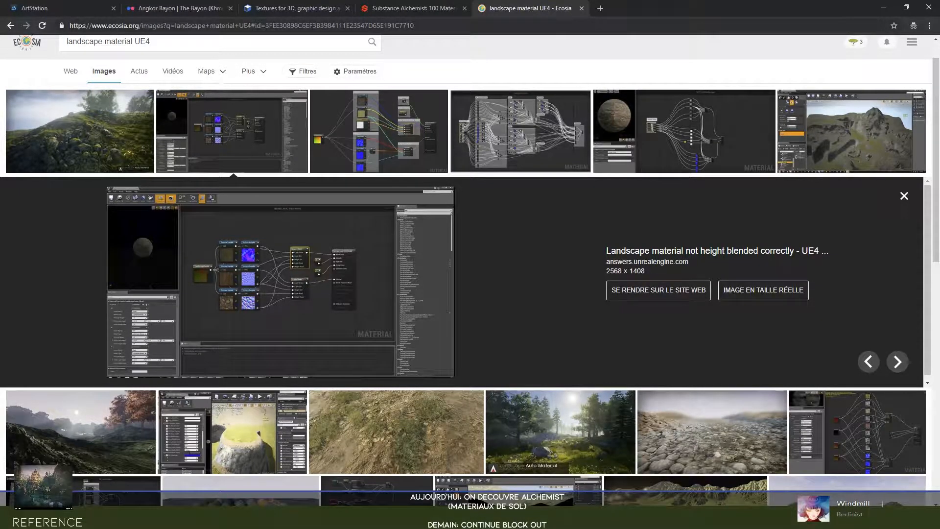
# - Switch back to Unreal Editor and create a material named Master_landscape in the Mat folder
pyautogui.click(180, 471)
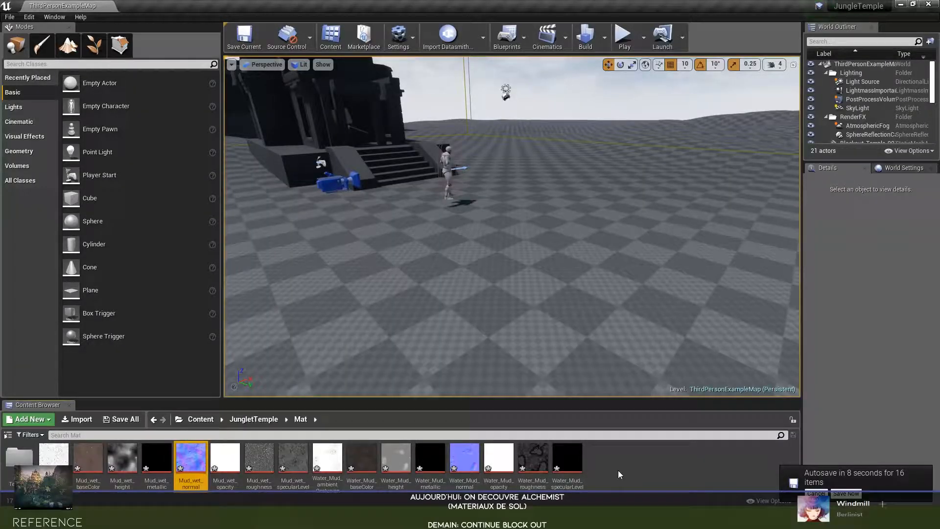
pyautogui.rightClick(618, 470)
pyautogui.click(668, 286)
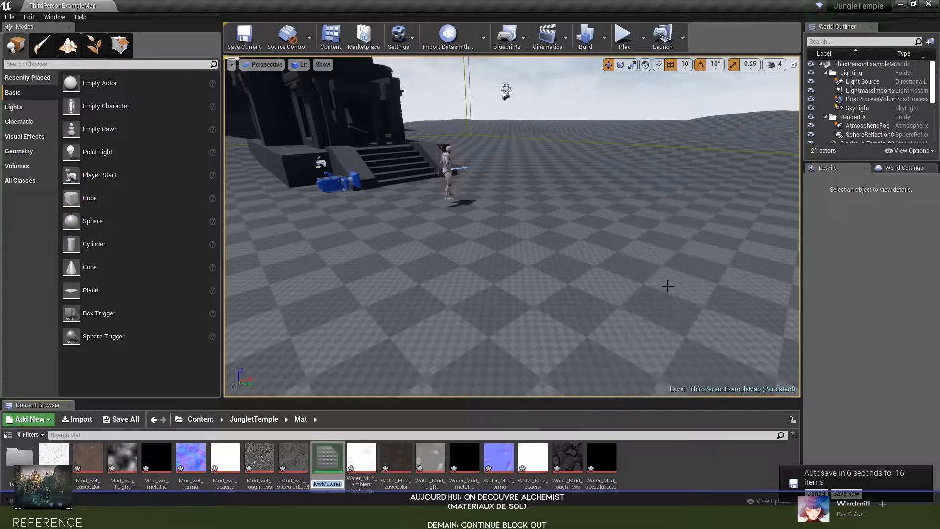
pyautogui.write('Master_la')
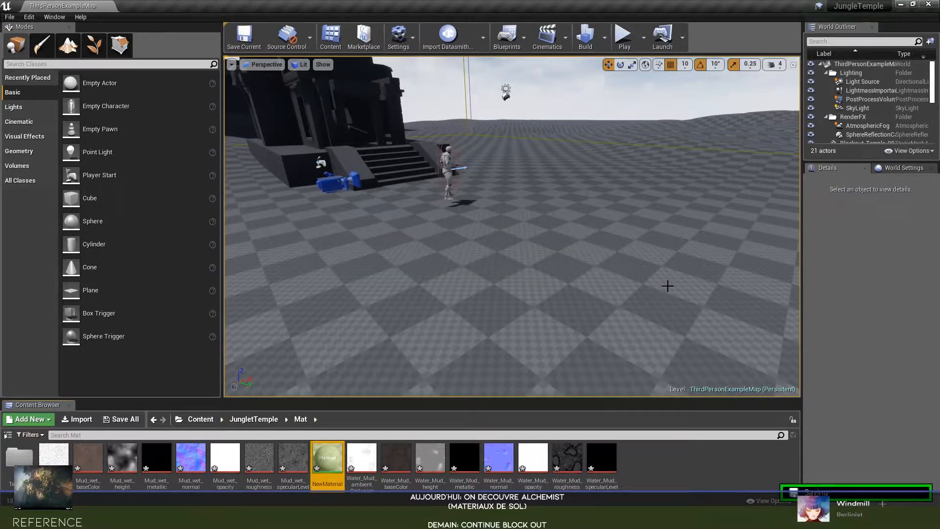
pyautogui.click(328, 459)
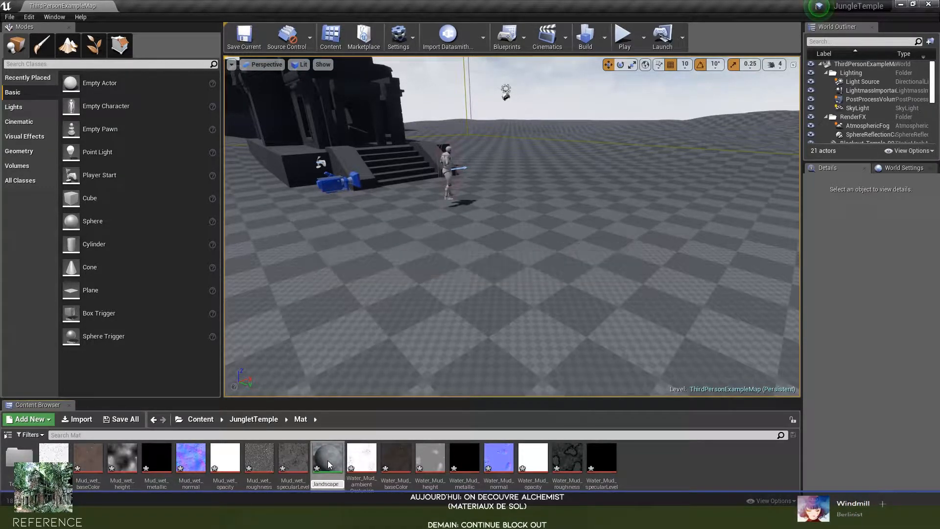
pyautogui.press('Return')
# - Open the Master_landscape material for editing and maximize its editor window
pyautogui.doubleClick(58, 465)
pyautogui.moveTo(366, 5); pyautogui.dragTo(344, 51)
pyautogui.doubleClick(371, 64)
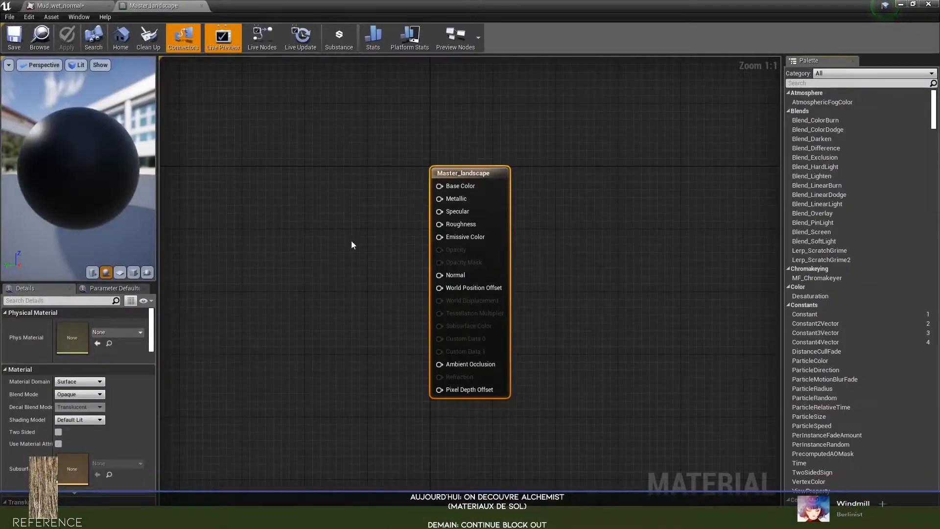
# - Add a LandscapeLayerBlend node to the graph and place it to the left of the Master_landscape output node
pyautogui.rightClick(319, 213)
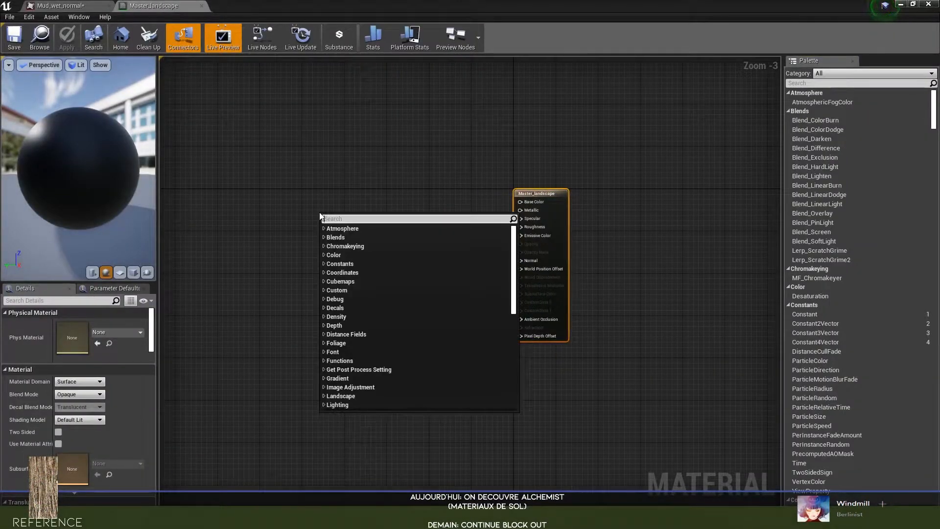
pyautogui.write('la')
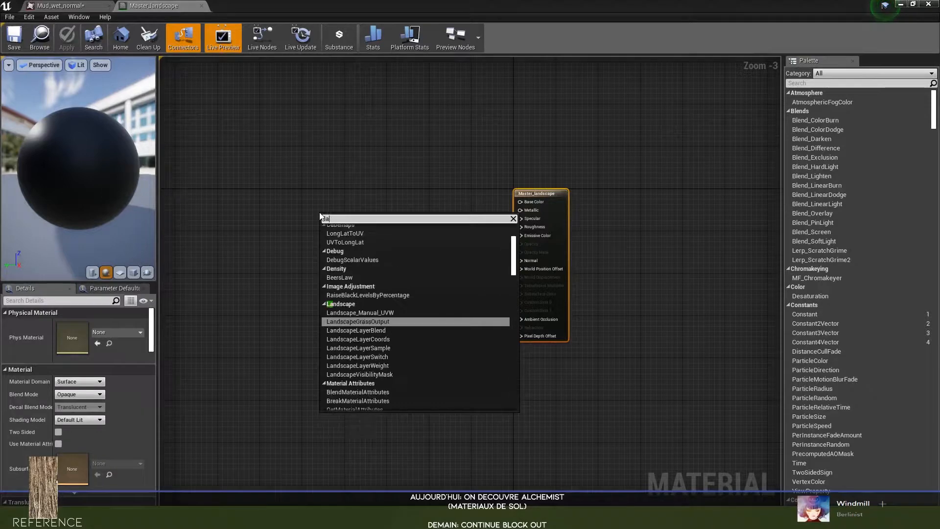
pyautogui.write('nds')
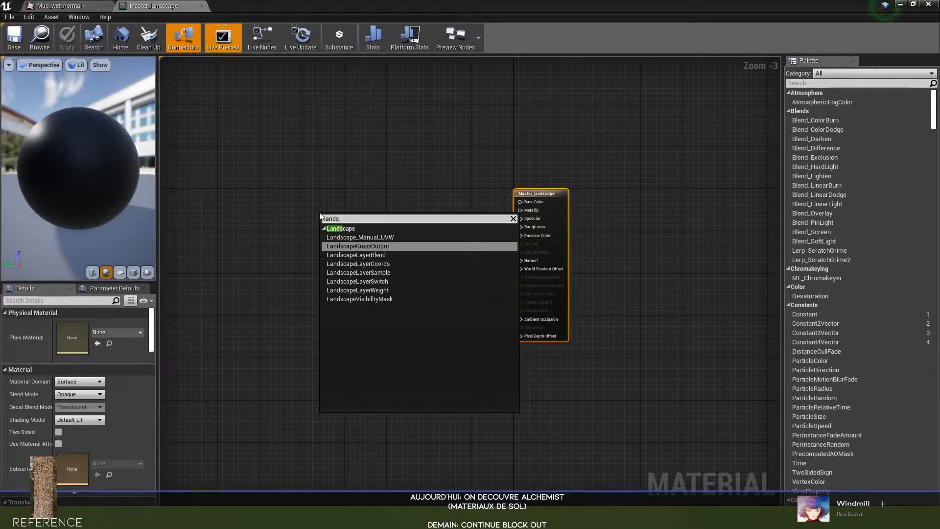
pyautogui.press('Down')
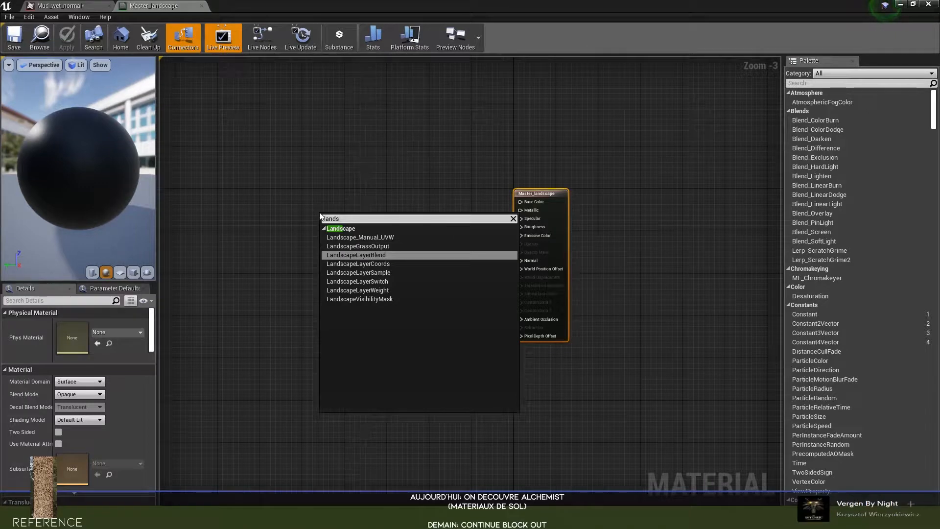
pyautogui.press('Return')
pyautogui.moveTo(334, 214); pyautogui.dragTo(366, 188)
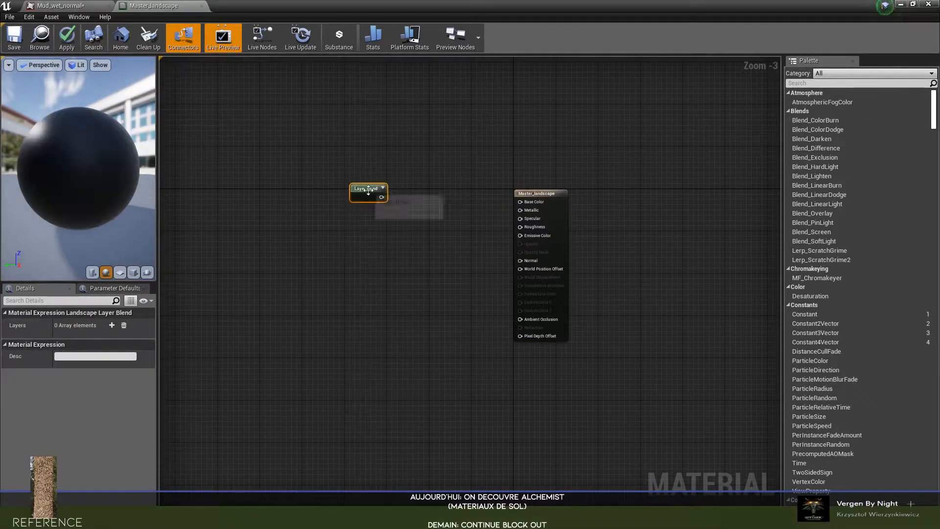
# - Add a LandscapeLayerCoords node to the left of the Layer Blend node
pyautogui.rightClick(245, 246)
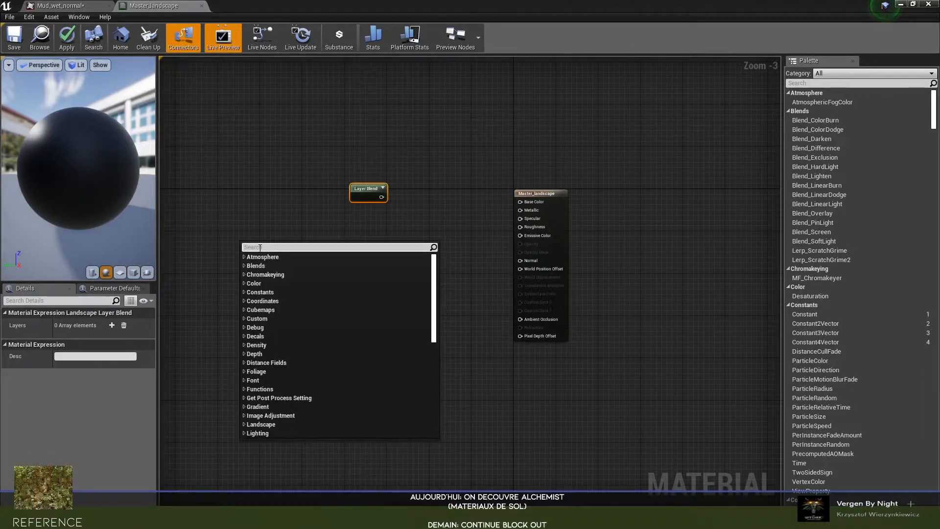
pyautogui.write('l')
pyautogui.write('co')
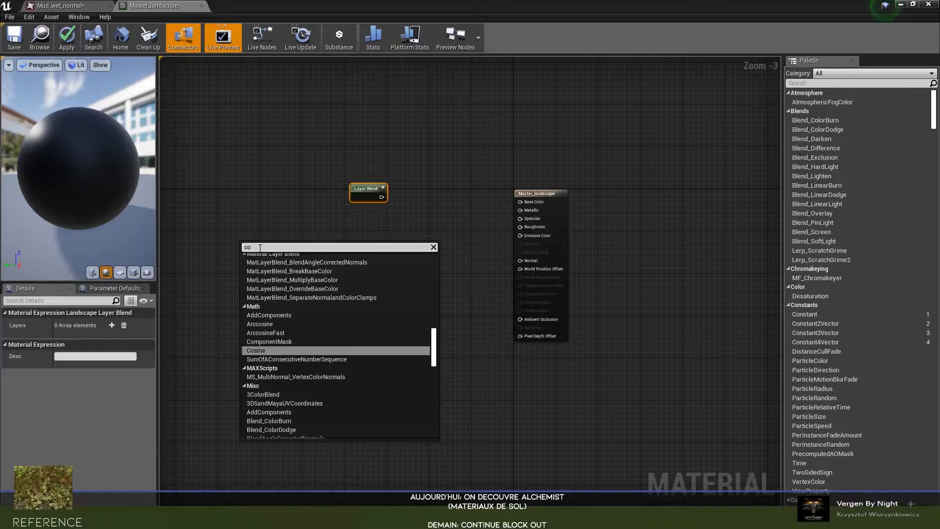
pyautogui.write('o')
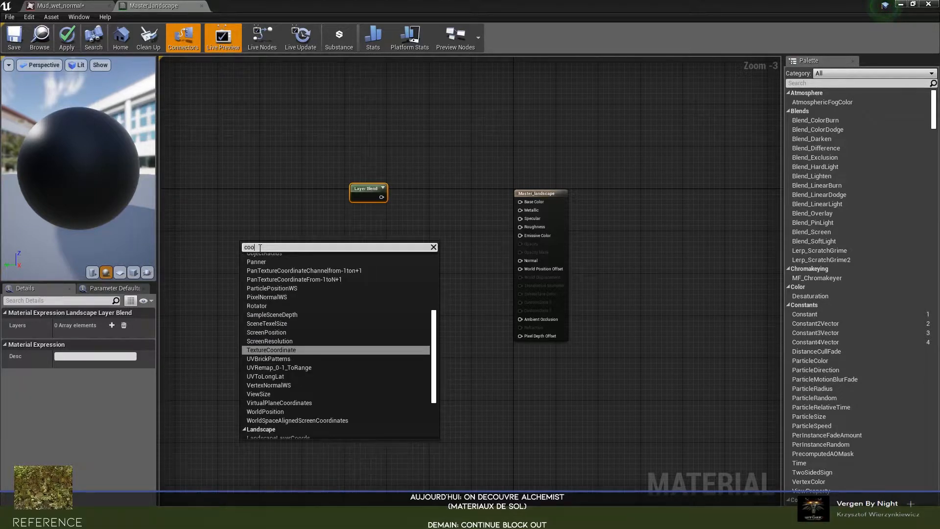
pyautogui.write('rd')
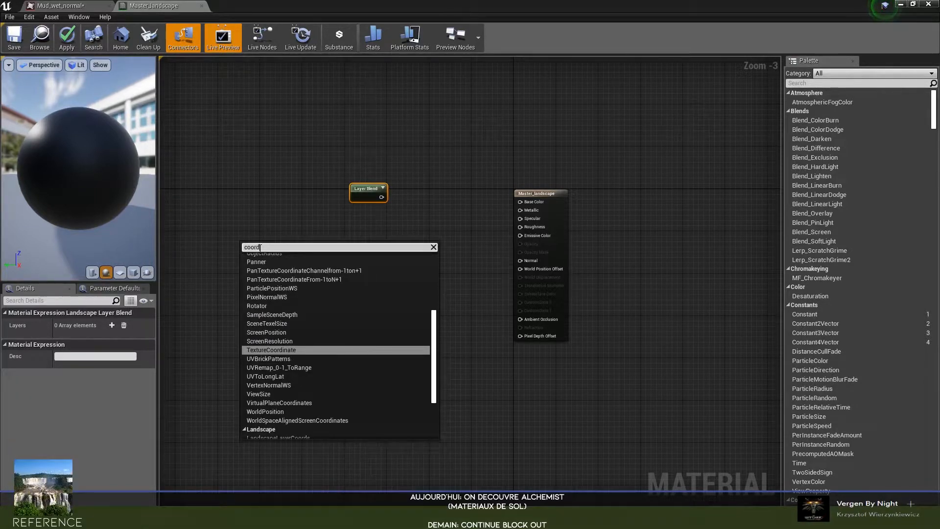
pyautogui.write('o')
pyautogui.press('BackSpace')
pyautogui.scroll(-5, 283, 362)
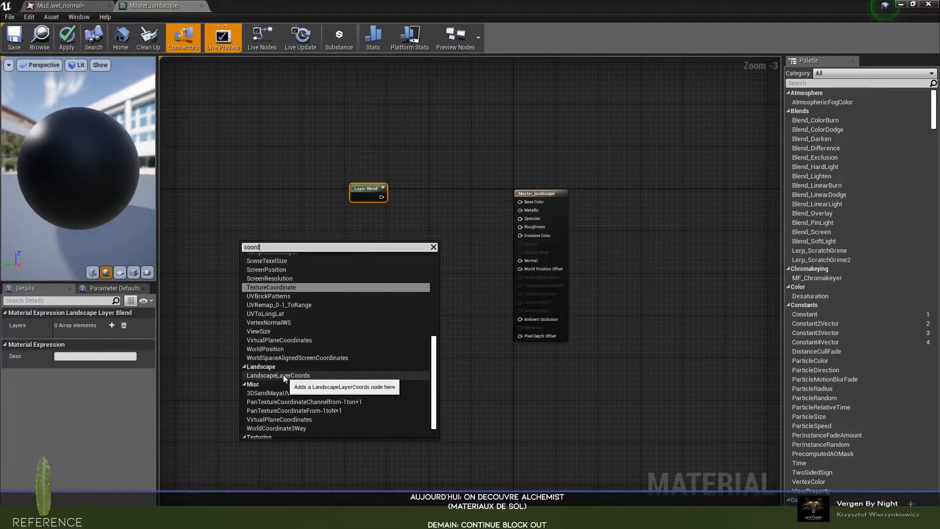
pyautogui.click(283, 374)
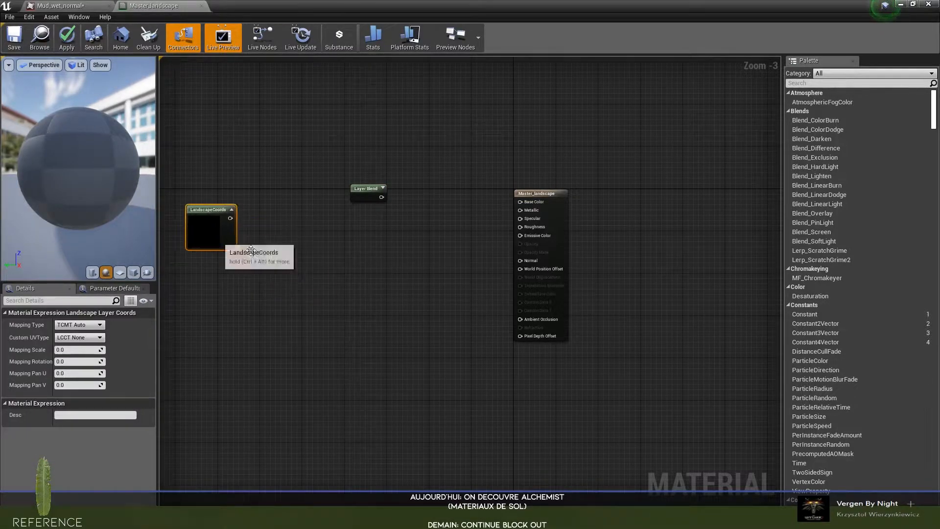
# - Move the LandscapeCoords node farther left, away from the Layer Blend node
pyautogui.moveTo(251, 250); pyautogui.dragTo(414, 265, button='right')
pyautogui.moveTo(356, 235); pyautogui.dragTo(245, 245)
pyautogui.moveTo(395, 270); pyautogui.dragTo(294, 262, button='right')
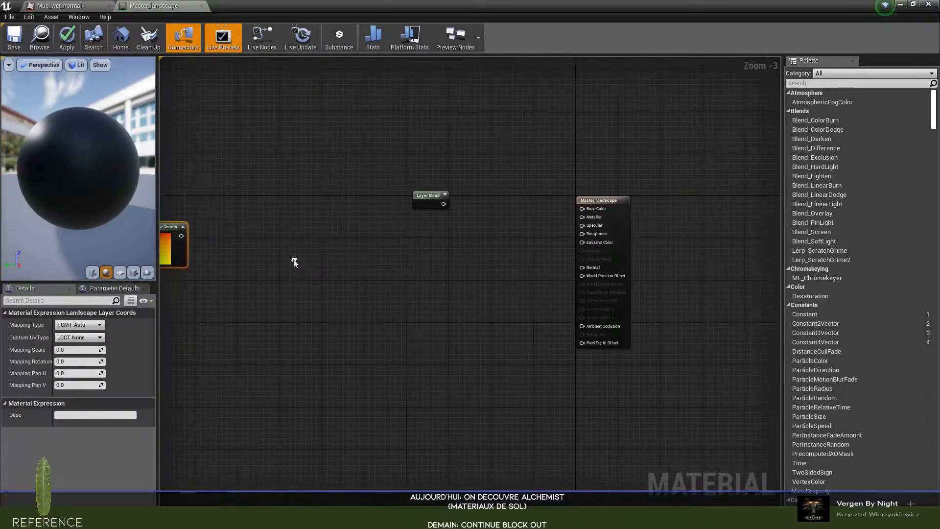
# - Add three layers to the Layer Blend node
pyautogui.click(429, 195)
pyautogui.click(111, 325)
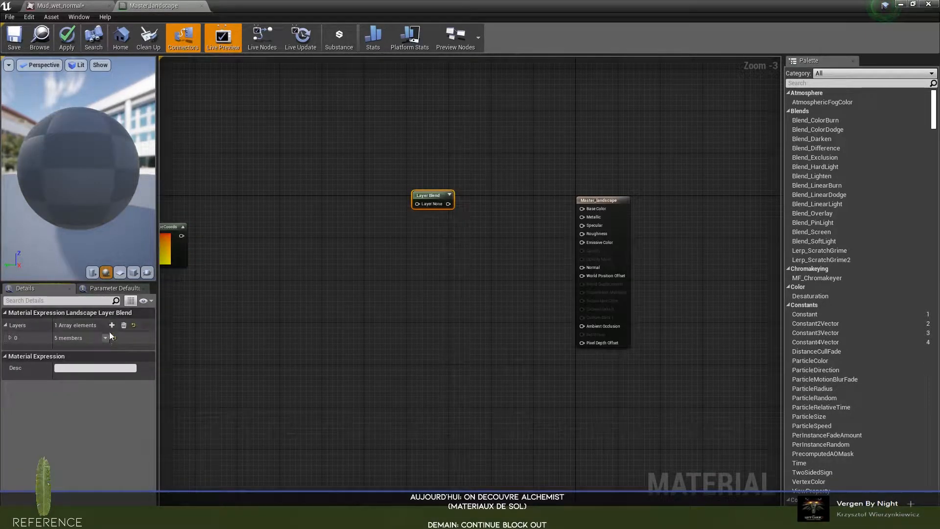
pyautogui.click(112, 324)
pyautogui.click(112, 324)
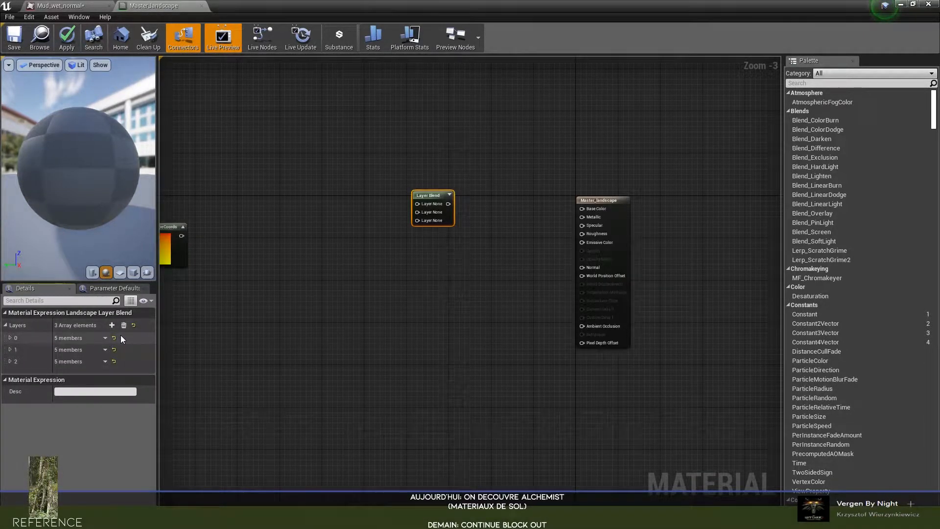
# - Set the blend type of Layer Blend layers 0 and 1 to LB Height Blend
pyautogui.click(10, 362)
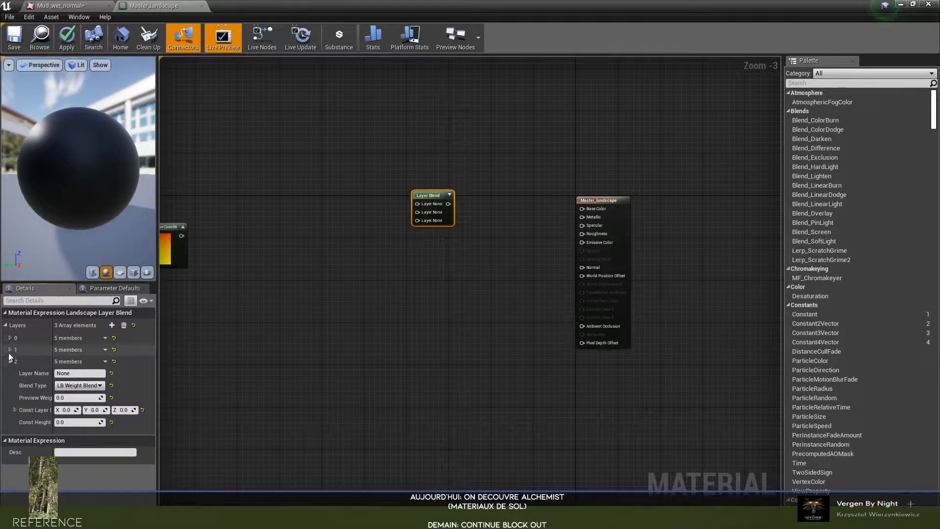
pyautogui.click(10, 348)
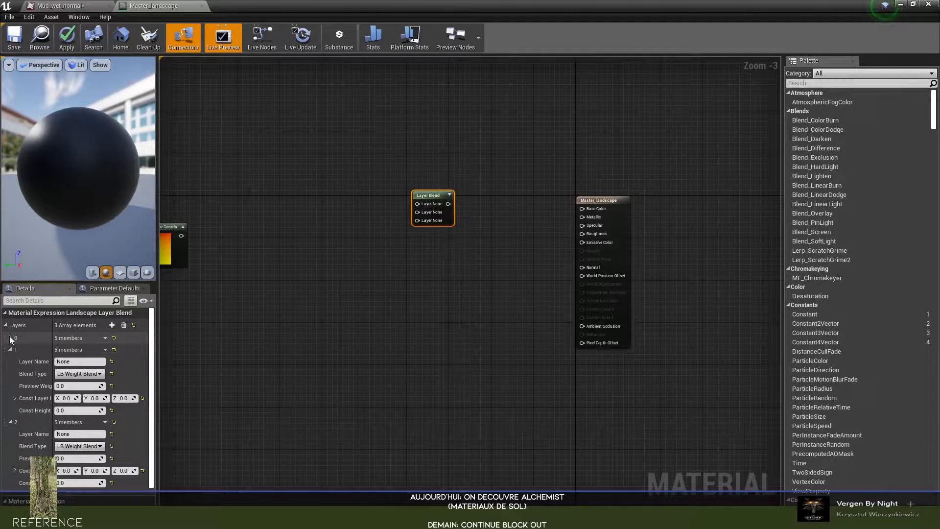
pyautogui.click(10, 338)
pyautogui.click(79, 362)
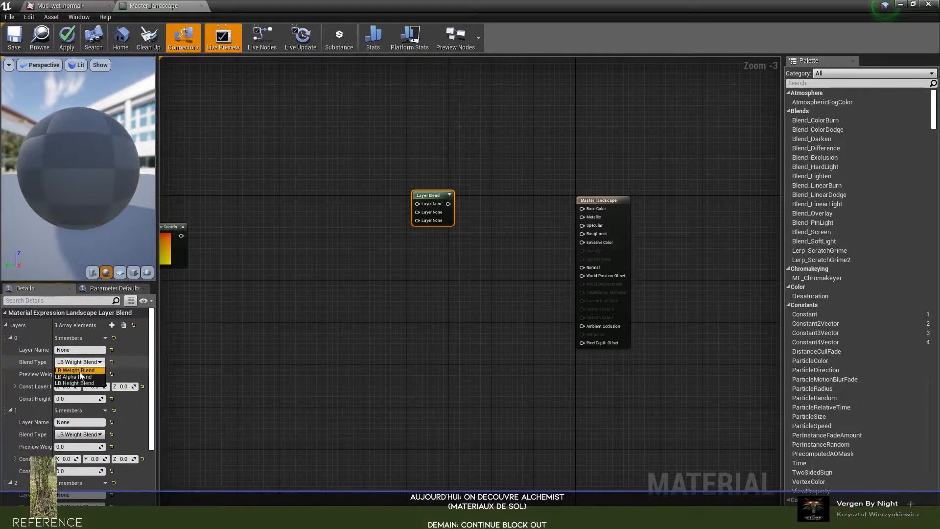
pyautogui.click(83, 383)
pyautogui.click(79, 434)
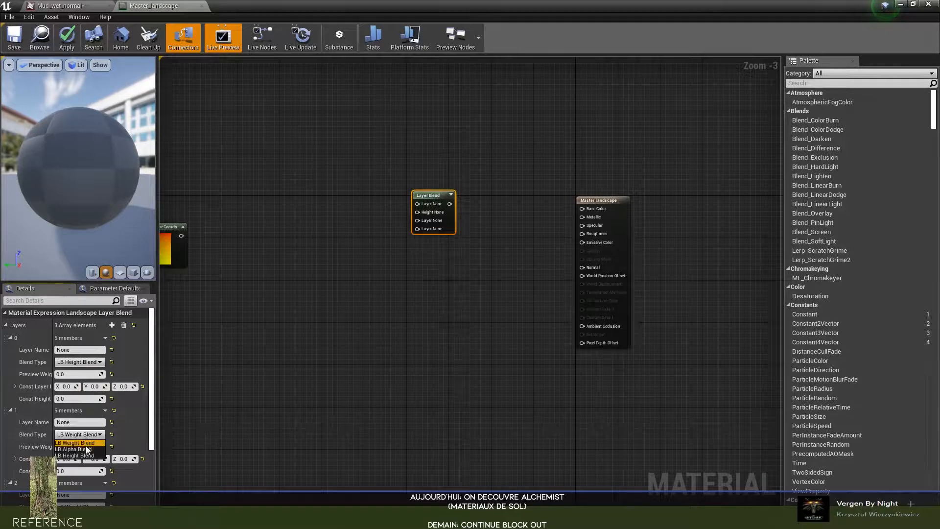
pyautogui.click(84, 455)
pyautogui.scroll(-2, 116, 433)
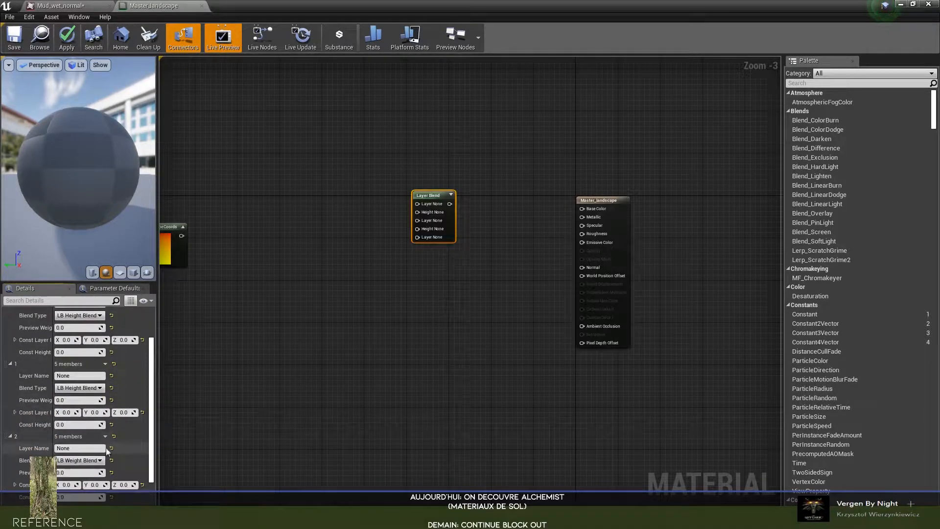
pyautogui.scroll(2, 122, 441)
# - Name Layer Blend layers 0 and 1 WaterMud and MudWet, and set WaterMud's Const Height to 1.0
pyautogui.click(82, 349)
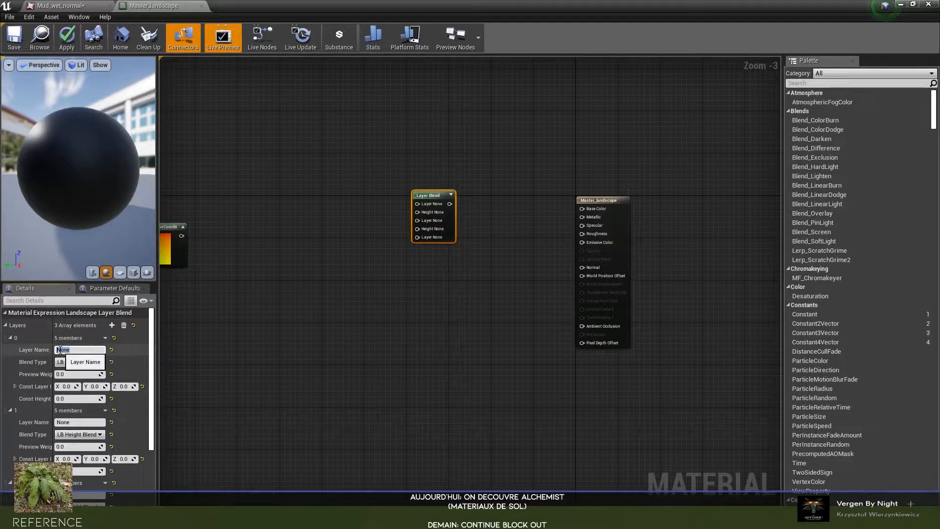
pyautogui.click(65, 421)
pyautogui.write('MudWet')
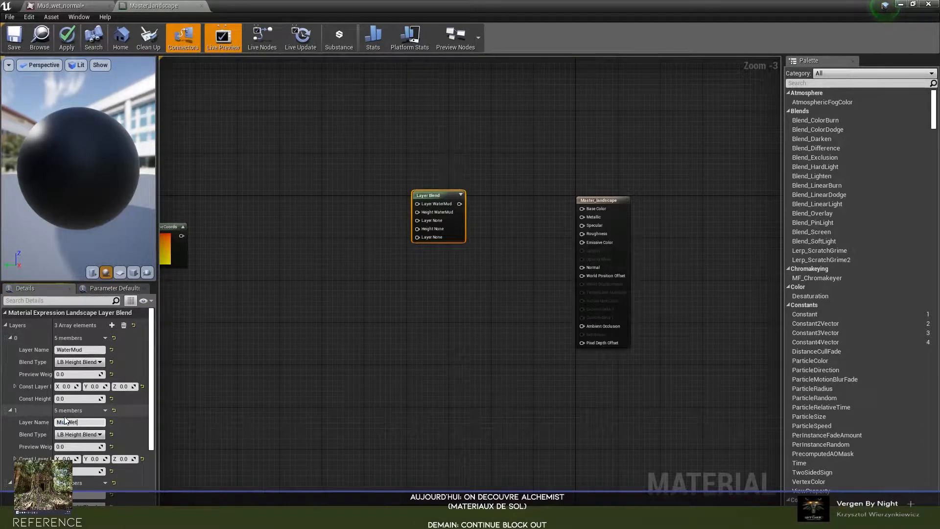
pyautogui.press('Return')
pyautogui.click(67, 399)
pyautogui.write('1')
pyautogui.press('Return')
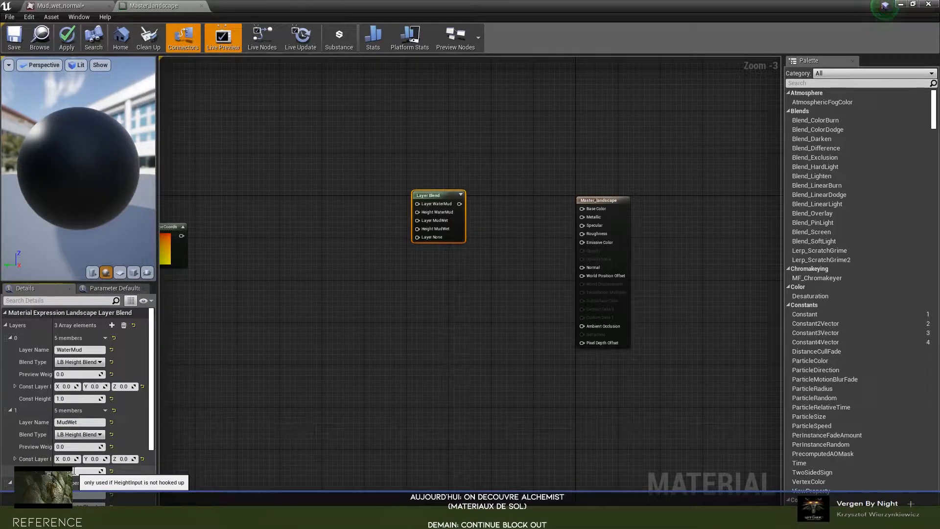
# - Shift the LandscapeCoords node a bit farther left to leave room for nodes before the Layer Blend
pyautogui.moveTo(259, 267); pyautogui.dragTo(348, 264, button='right')
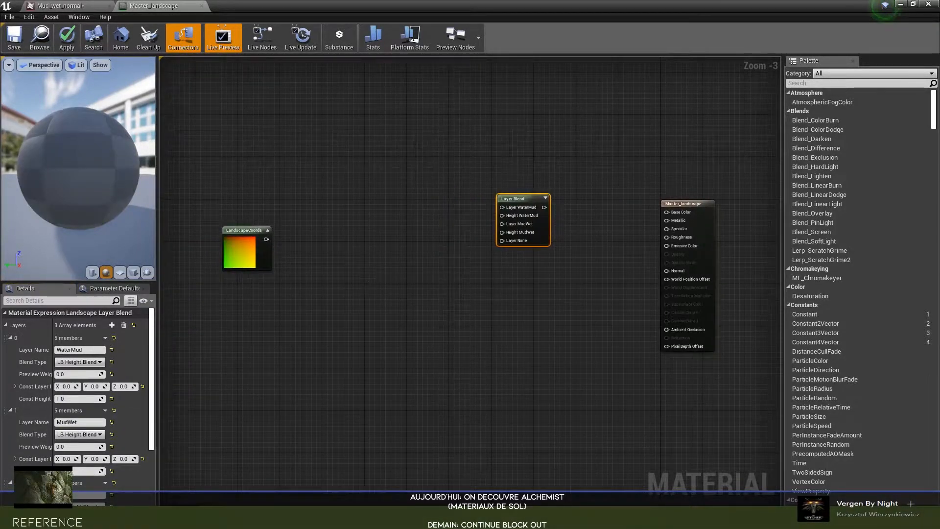
pyautogui.moveTo(268, 246); pyautogui.dragTo(226, 234)
pyautogui.rightClick(329, 241)
# - Shrink the material editor window and select the normal and height textures of Mud_wet and Water_Mud in the Mat folder
pyautogui.moveTo(451, 4); pyautogui.dragTo(435, 43)
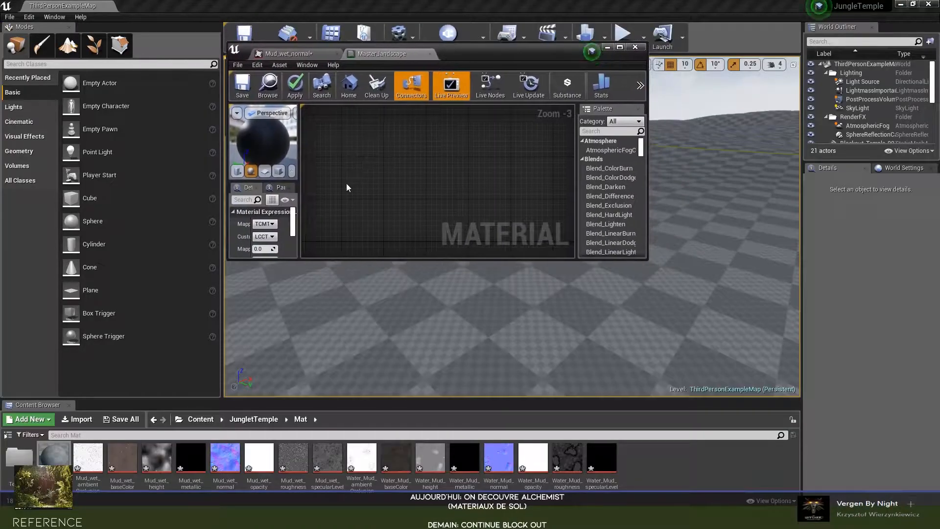
pyautogui.click(225, 458)
pyautogui.keyDown('ctrl'); pyautogui.click(499, 457); pyautogui.keyUp('ctrl')
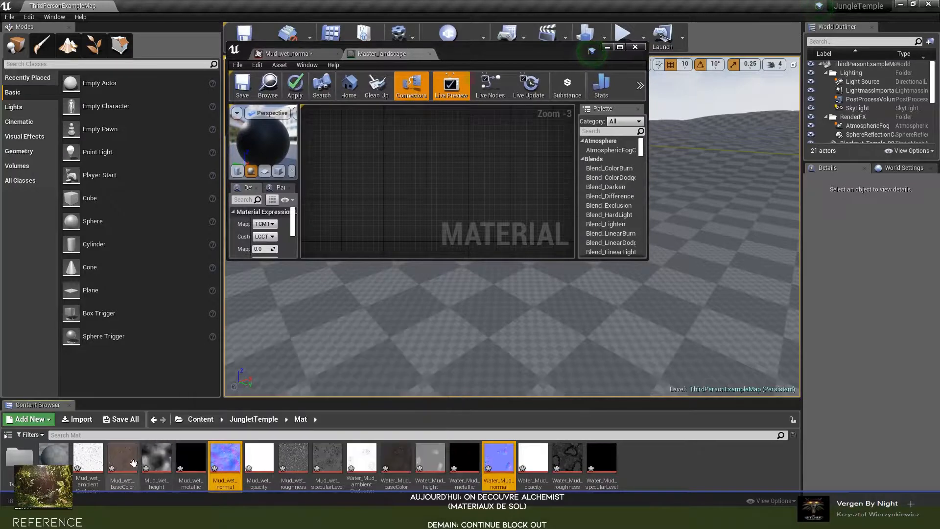
pyautogui.keyDown('ctrl'); pyautogui.click(154, 462); pyautogui.keyUp('ctrl')
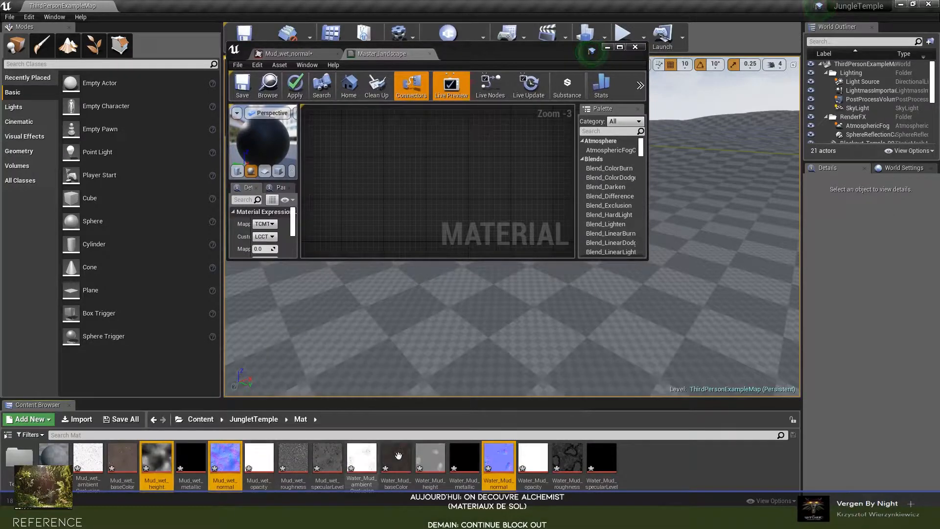
pyautogui.keyDown('ctrl'); pyautogui.click(440, 458); pyautogui.keyUp('ctrl')
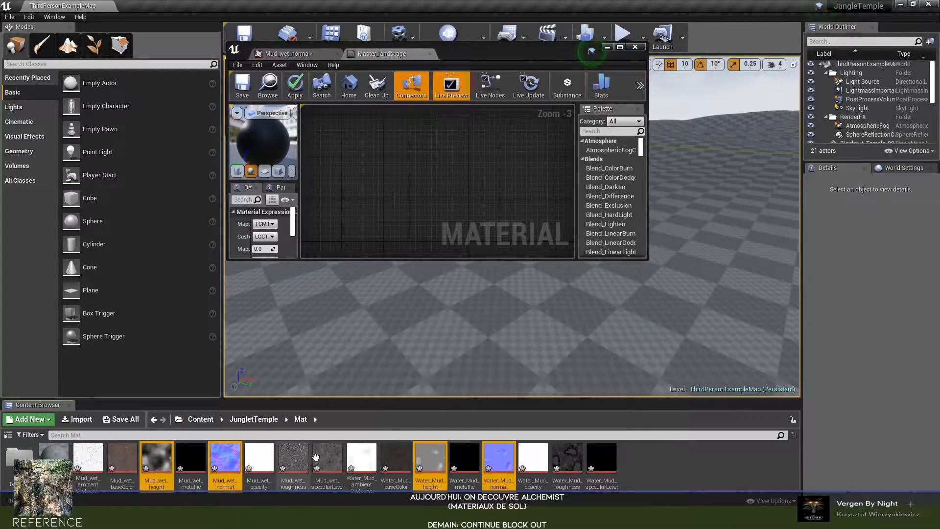
# - Delete the LandscapeCoords and Layer Blend nodes from the Master_landscape graph
pyautogui.scroll(-4, 429, 204)
pyautogui.moveTo(461, 226); pyautogui.dragTo(430, 196, button='right')
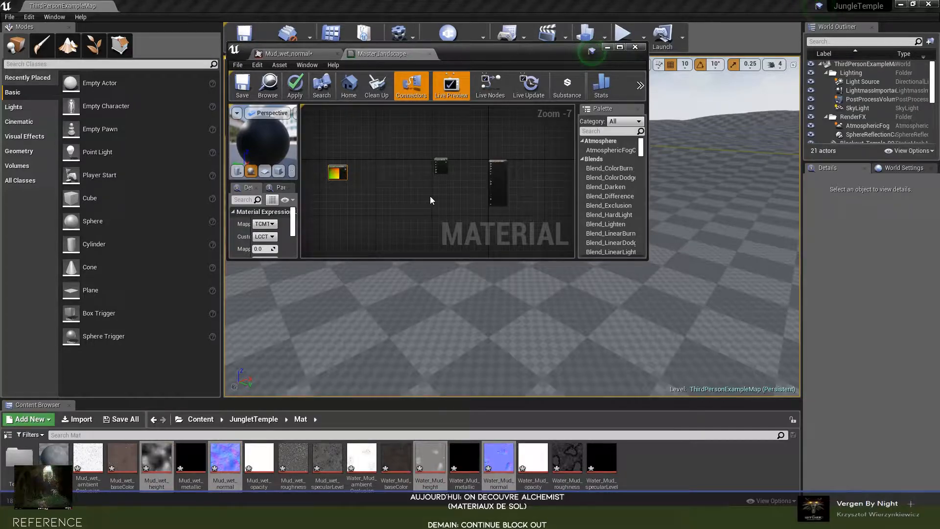
pyautogui.moveTo(326, 136); pyautogui.dragTo(413, 190)
pyautogui.press('Delete')
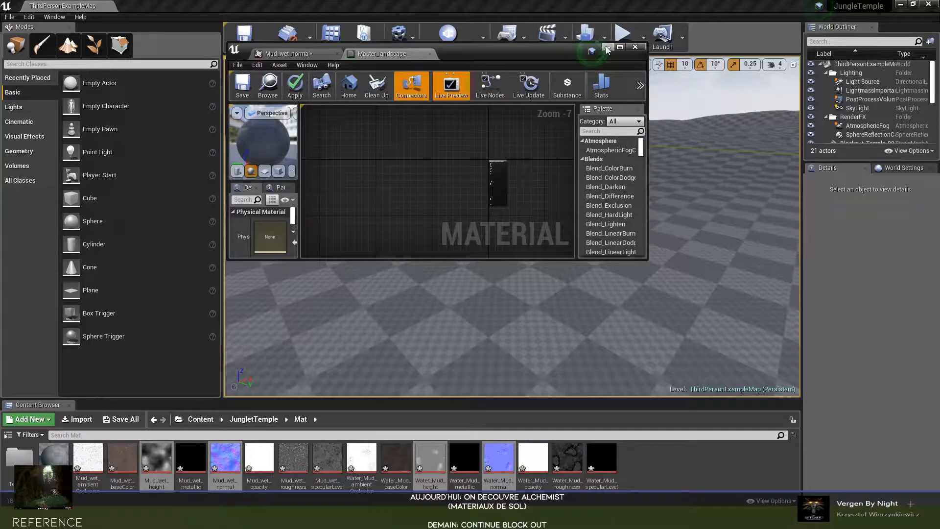
# - Minimize the material editor and open the Mesh folder of JungletTemple
pyautogui.click(606, 47)
pyautogui.click(254, 419)
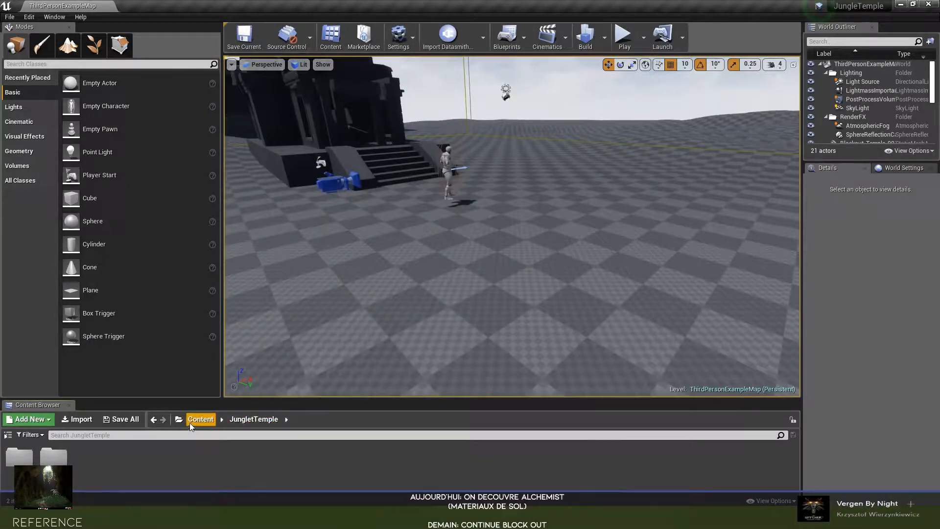
pyautogui.doubleClick(53, 456)
# - Import the Plane_3D model from the Textures_test folder into the Mesh folder with the default FBX options
pyautogui.click(77, 419)
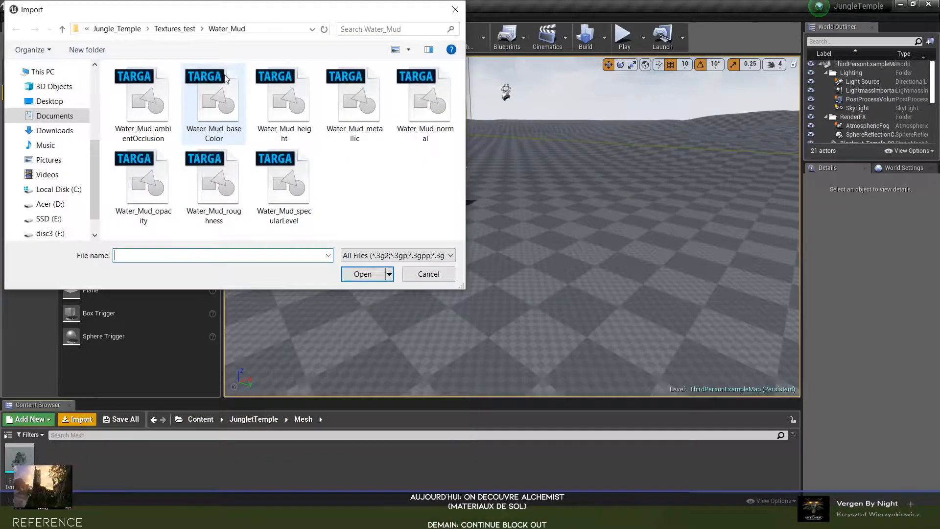
pyautogui.click(175, 29)
pyautogui.click(152, 139)
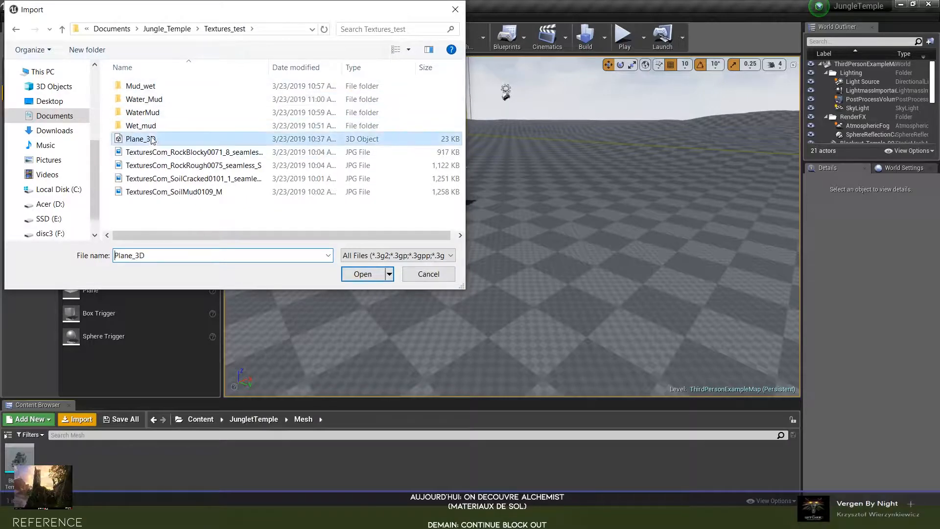
pyautogui.click(361, 274)
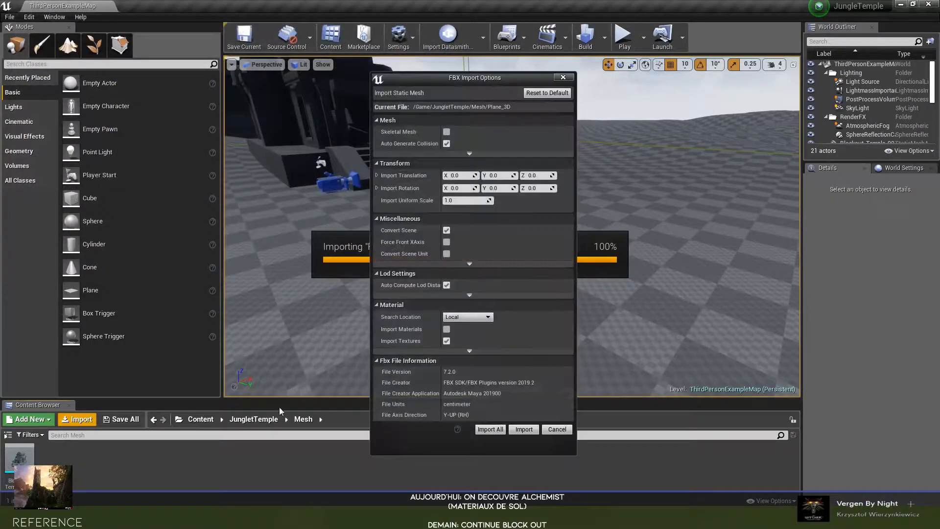
pyautogui.click(490, 429)
pyautogui.click(609, 58)
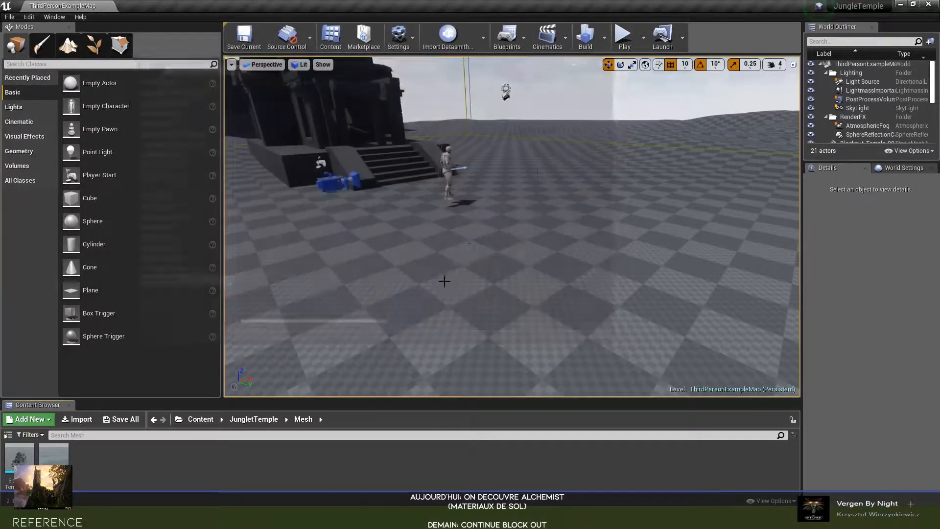
# - Place Plane_3D on the ground near the temple steps, scale it uniformly to 5.5 and raise it to Z 120
pyautogui.press('r')
pyautogui.moveTo(480, 260); pyautogui.dragTo(571, 198)
pyautogui.press('w')
pyautogui.moveTo(566, 165); pyautogui.dragTo(572, 176)
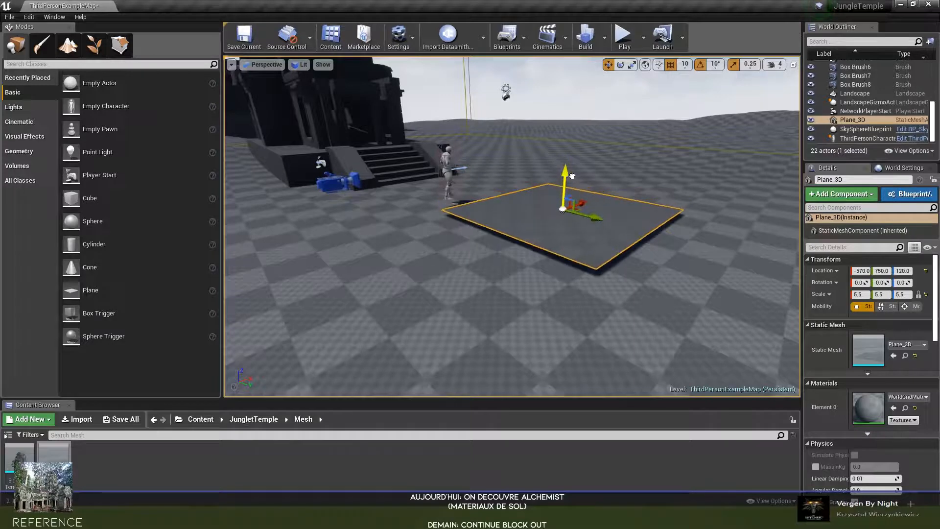
pyautogui.press('w')
pyautogui.moveTo(474, 223); pyautogui.dragTo(480, 252, button='right')
pyautogui.press('s')
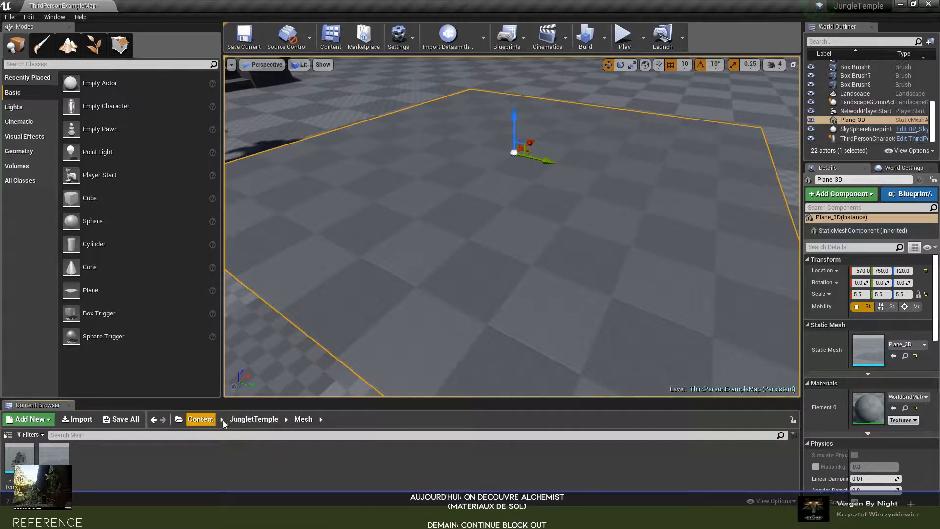
# - Delete the Master_landscape material from the Mat folder, applying its pending changes
pyautogui.click(254, 419)
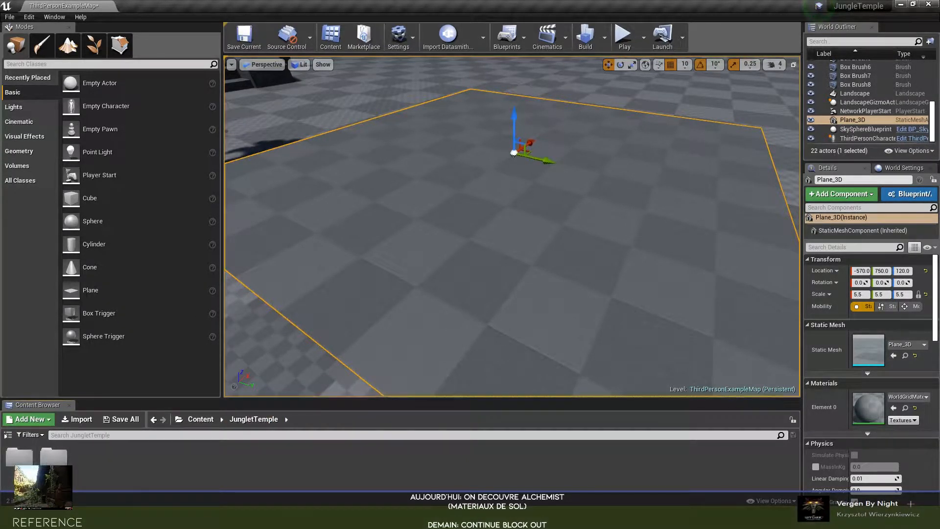
pyautogui.doubleClick(26, 462)
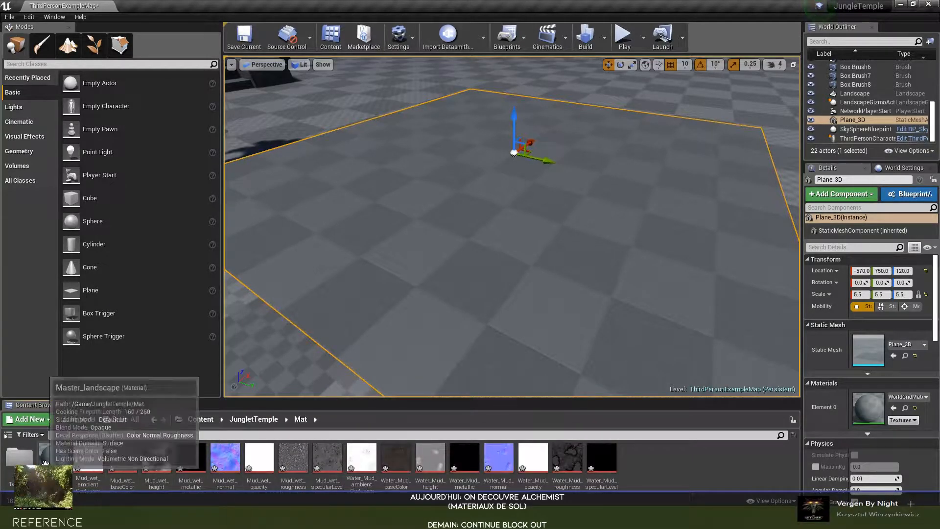
pyautogui.press('Delete')
pyautogui.click(377, 372)
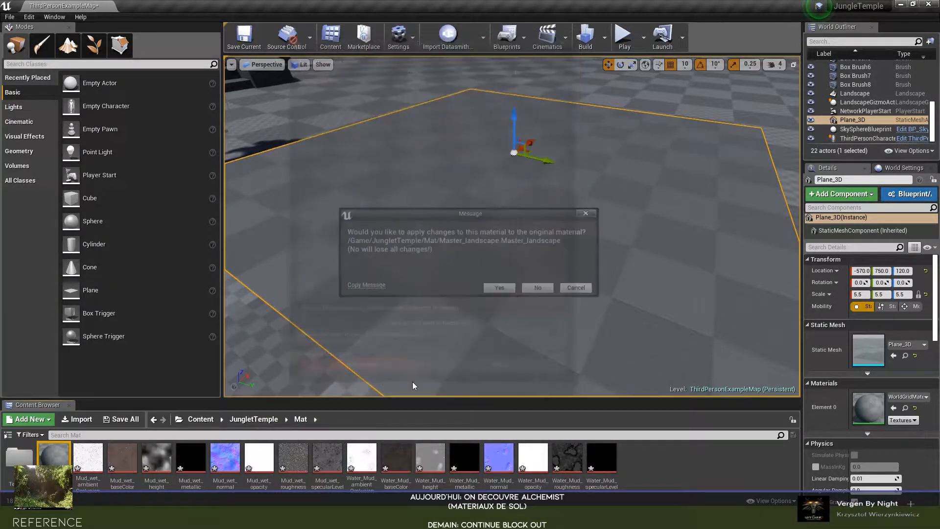
pyautogui.click(501, 289)
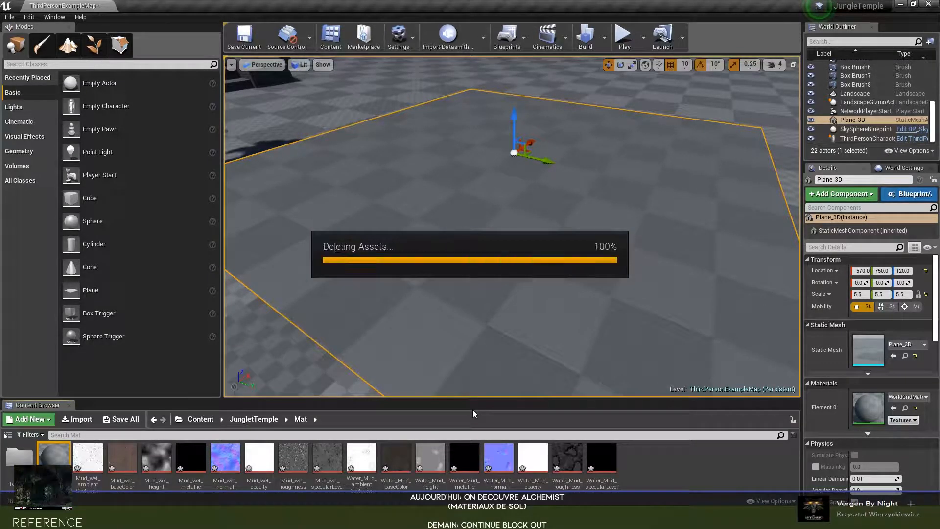
# - Create a material named Master_tile_textures in the Mat folder and open it in a maximized material editor
pyautogui.rightClick(616, 462)
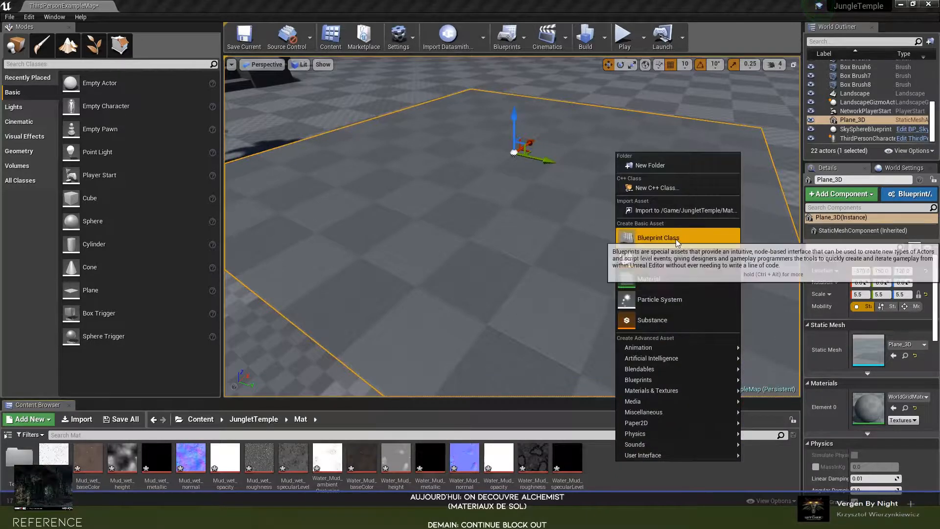
pyautogui.click(675, 235)
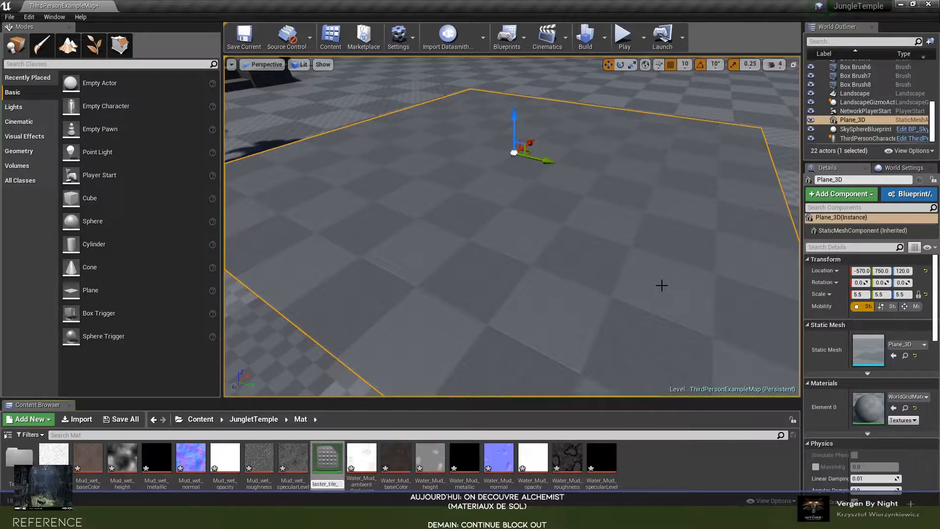
pyautogui.write('tile_texture')
pyautogui.press('Return')
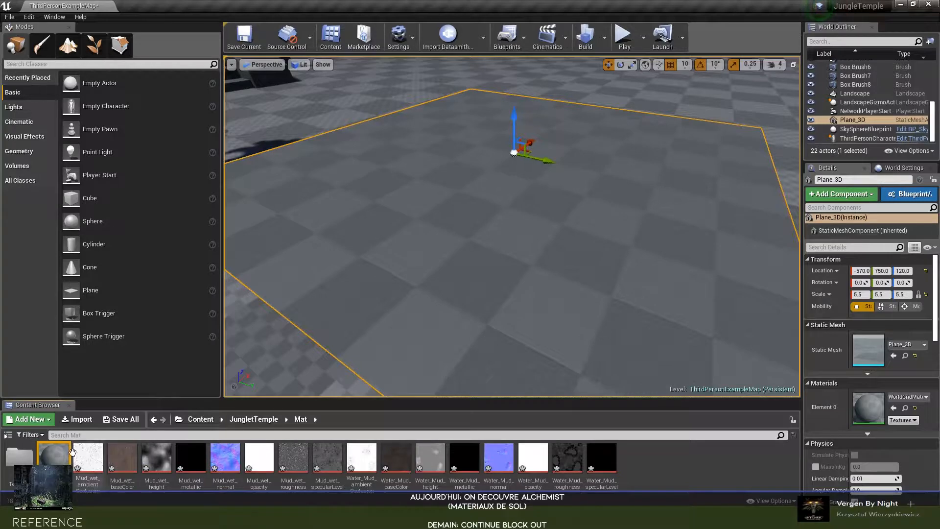
pyautogui.doubleClick(55, 455)
pyautogui.doubleClick(420, 49)
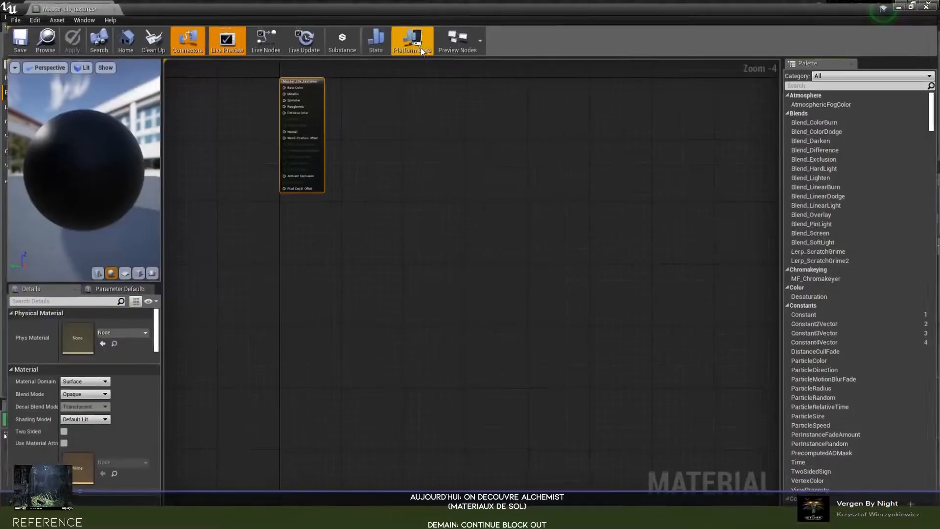
# - Add a Constant node and a Multiply node to the graph and connect the Constant to Multiply's B input
pyautogui.moveTo(237, 139); pyautogui.dragTo(470, 247, button='right')
pyautogui.moveTo(342, 205); pyautogui.dragTo(448, 215, button='right')
pyautogui.rightClick(325, 217)
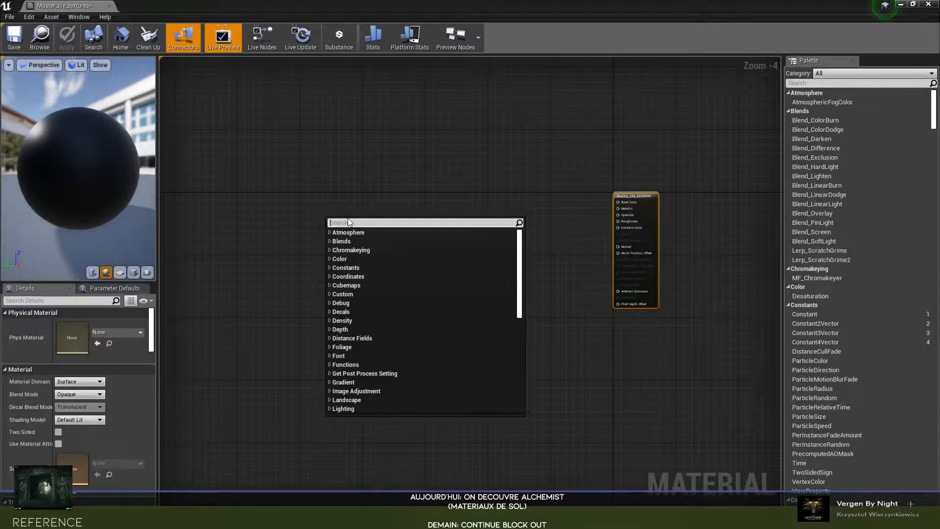
pyautogui.write('const')
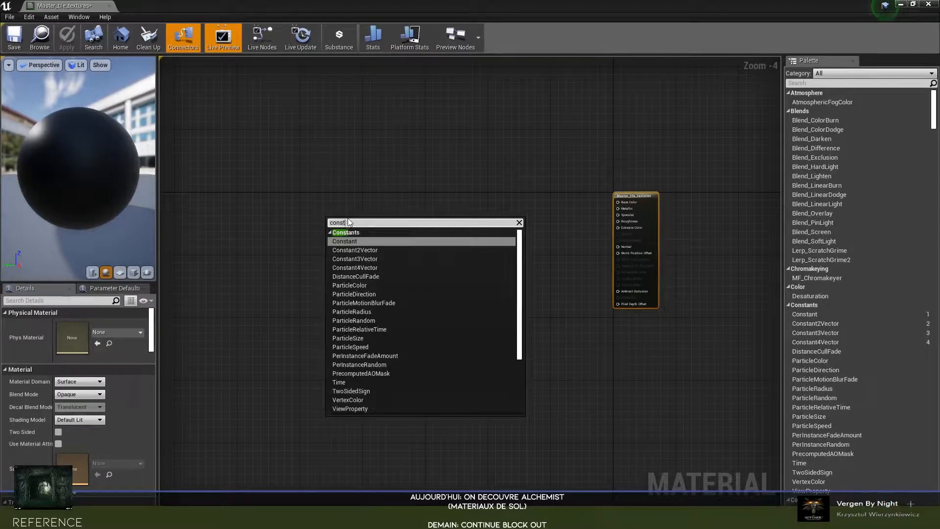
pyautogui.press('Return')
pyautogui.rightClick(342, 272)
pyautogui.write('multiply')
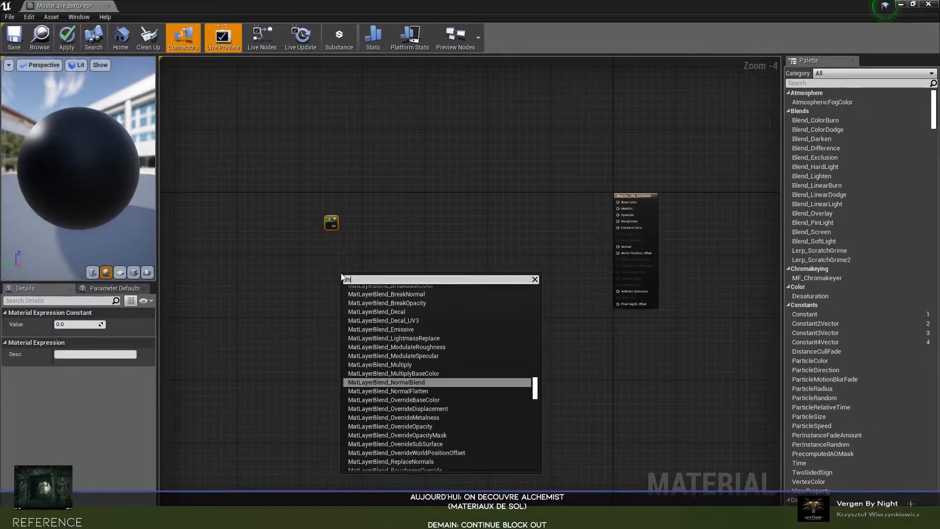
pyautogui.press('Return')
pyautogui.moveTo(340, 291); pyautogui.dragTo(342, 282)
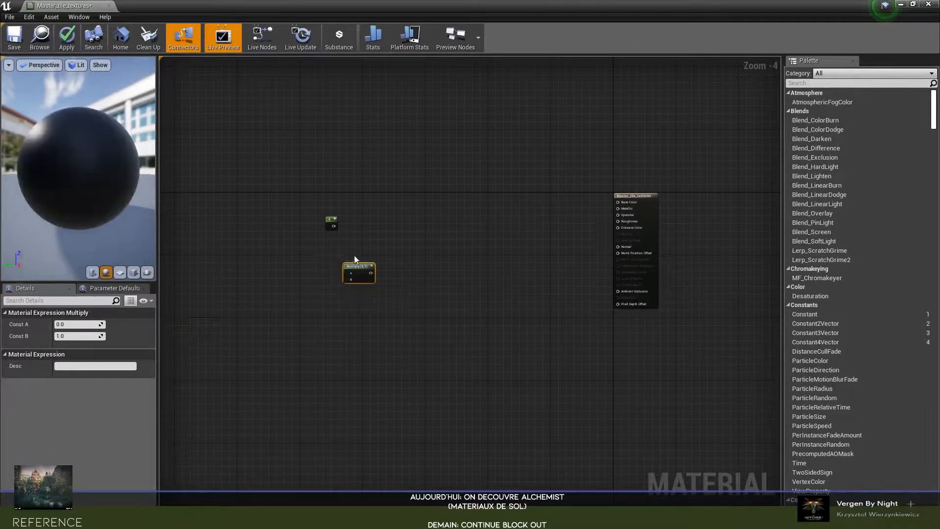
pyautogui.moveTo(357, 233); pyautogui.dragTo(318, 256)
# - Add a TextureCoordinate node beside the Multiply node and connect it to Multiply's A input
pyautogui.rightClick(289, 225)
pyautogui.write('tex')
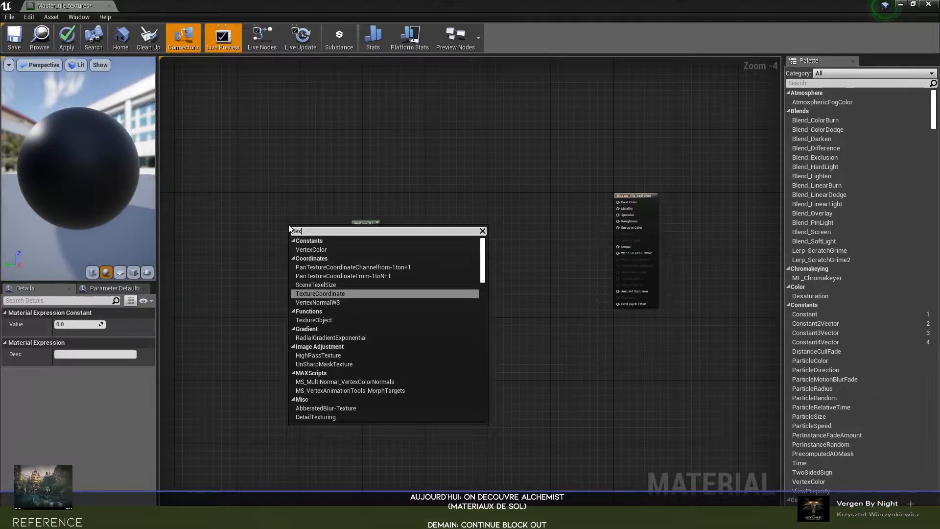
pyautogui.press('Return')
pyautogui.scroll(3, 289, 228)
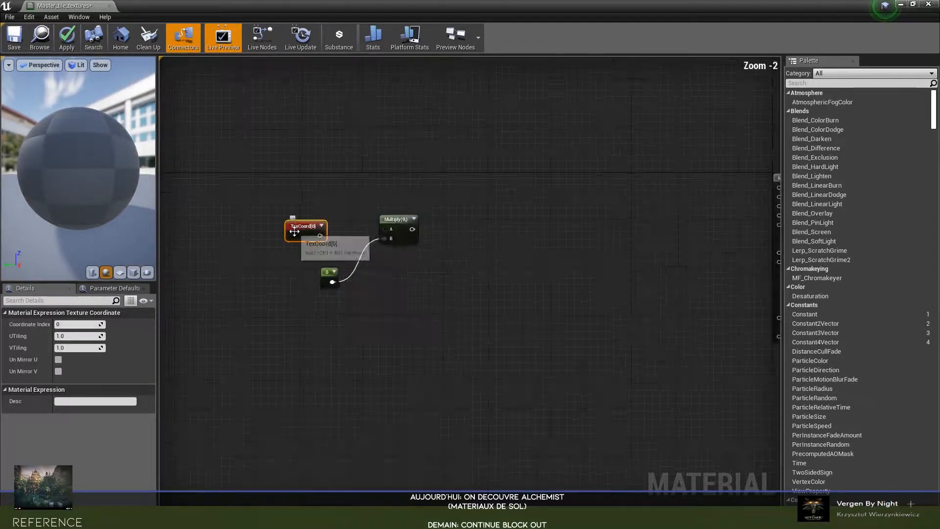
pyautogui.moveTo(325, 236); pyautogui.dragTo(399, 229)
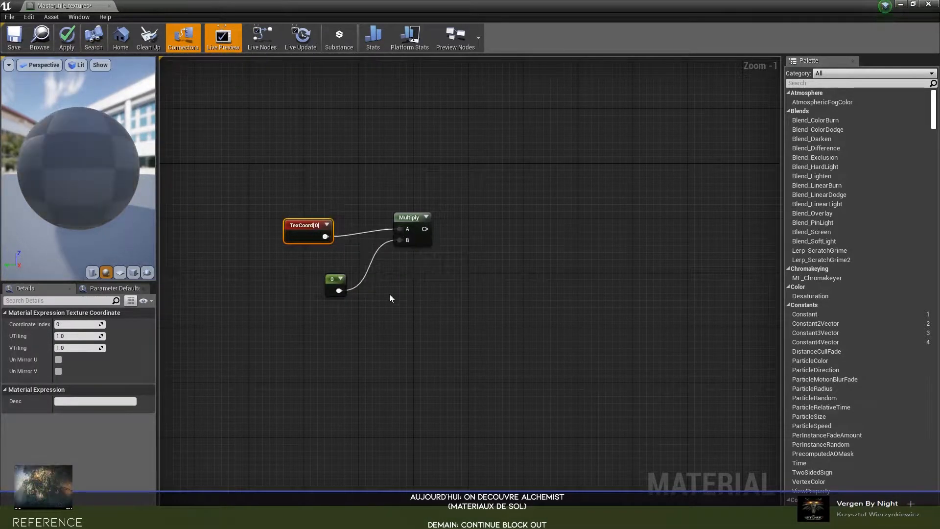
# - Convert the Constant node to a scalar parameter named Tiling
pyautogui.rightClick(332, 278)
pyautogui.click(353, 283)
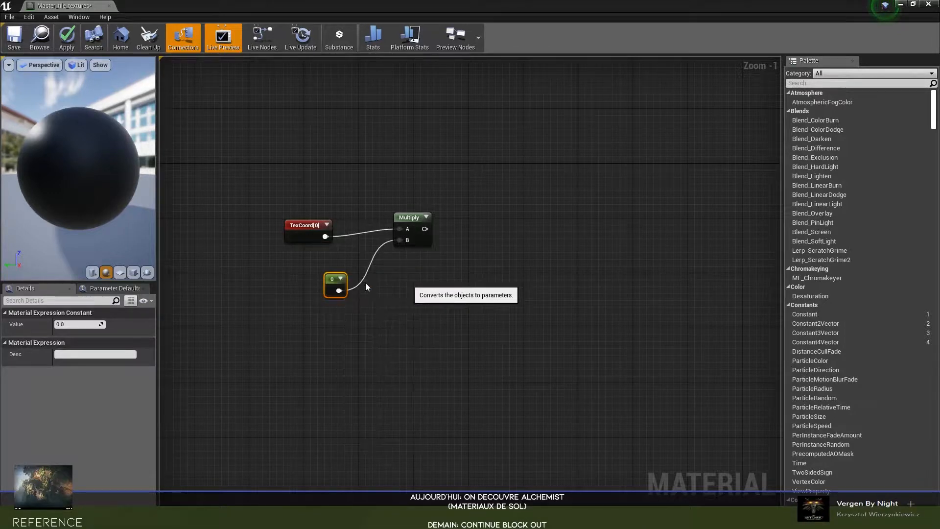
pyautogui.write('Tiling')
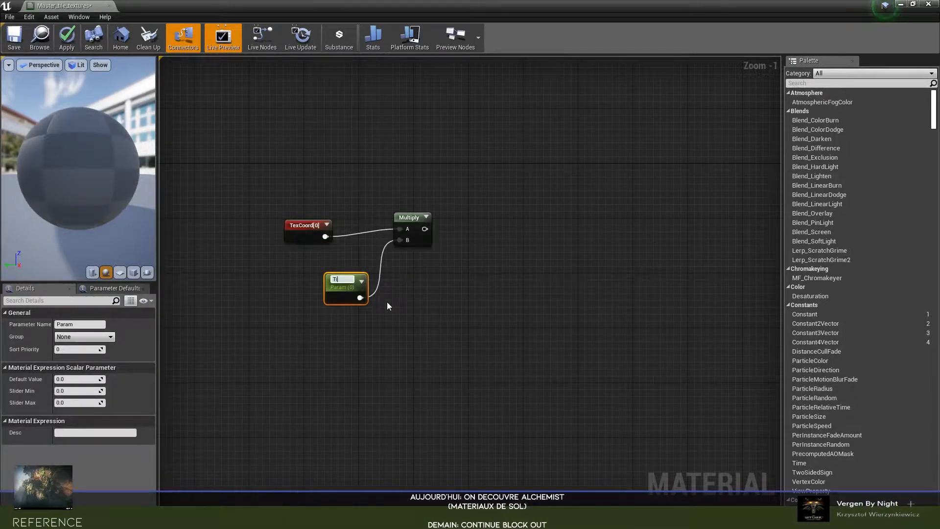
pyautogui.press('Return')
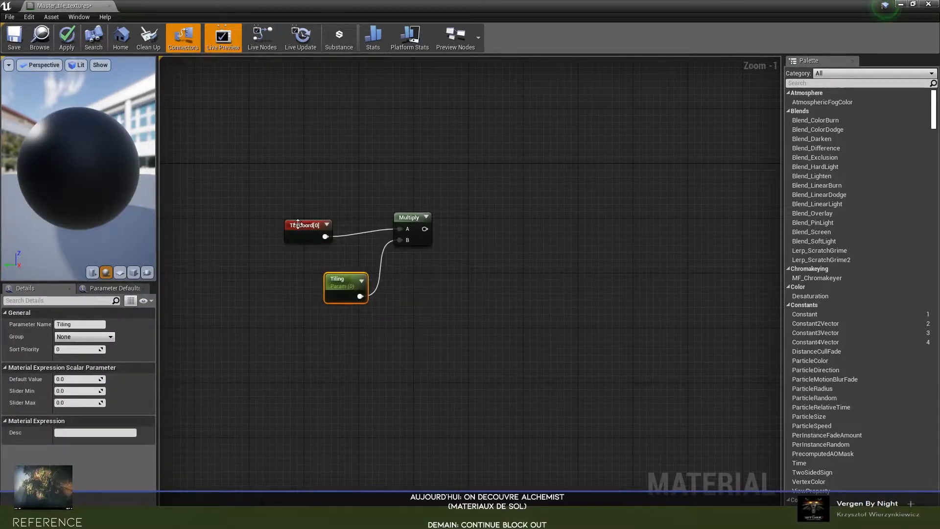
# - Move the TexCoord, Multiply and Tiling nodes farther from the material output and arrange them in a compact group
pyautogui.moveTo(306, 231); pyautogui.dragTo(226, 196)
pyautogui.moveTo(402, 224); pyautogui.dragTo(284, 218)
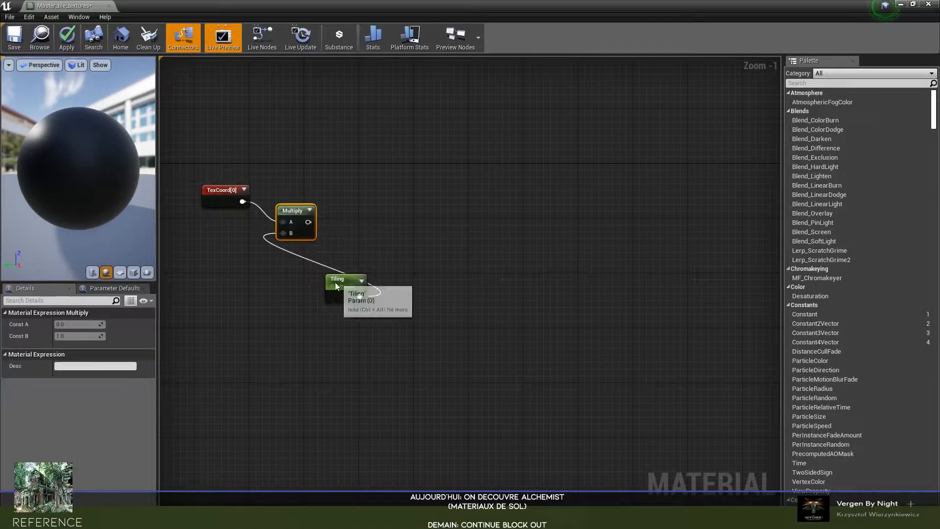
pyautogui.moveTo(334, 279); pyautogui.dragTo(219, 240)
pyautogui.scroll(-2, 374, 333)
pyautogui.moveTo(374, 329); pyautogui.dragTo(426, 334, button='right')
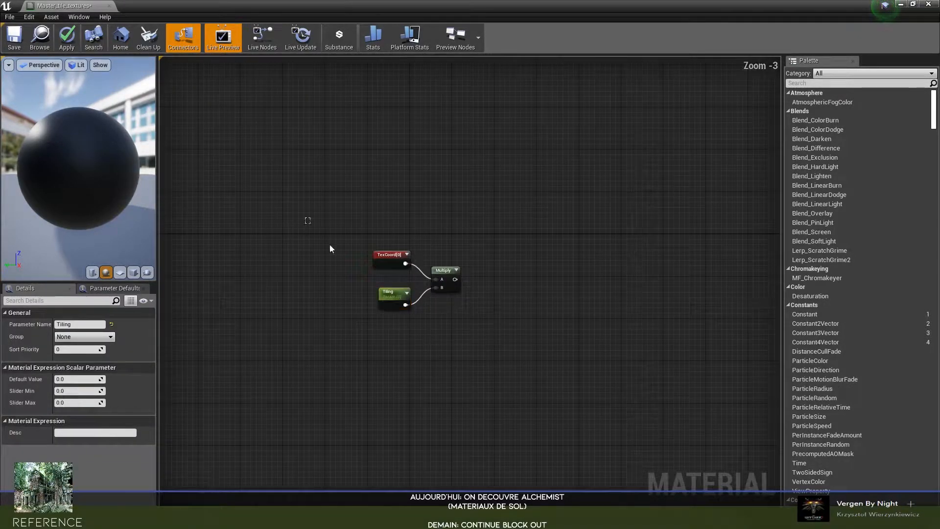
# - Enclose the TexCoord, Tiling and Multiply nodes in a comment box titled Tiling
pyautogui.moveTo(309, 223); pyautogui.dragTo(483, 340)
pyautogui.press('c')
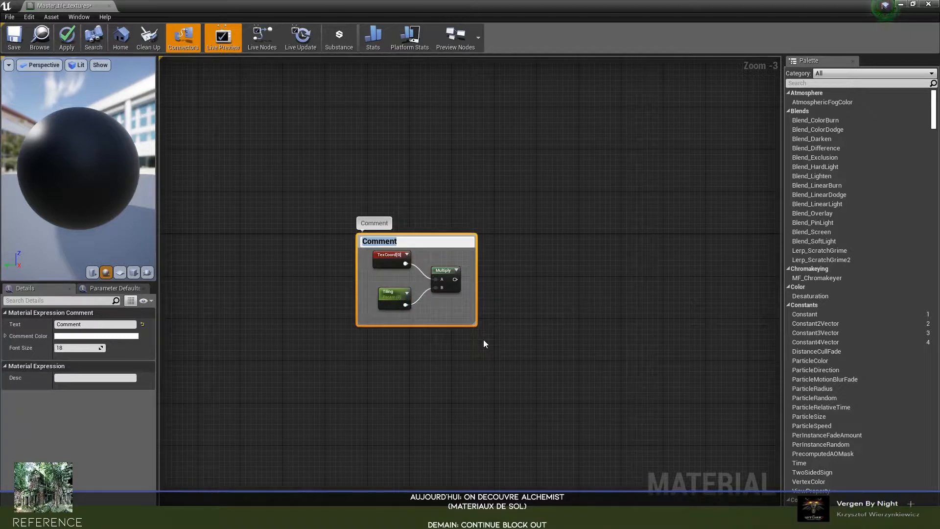
pyautogui.write('Tiling')
pyautogui.press('Return')
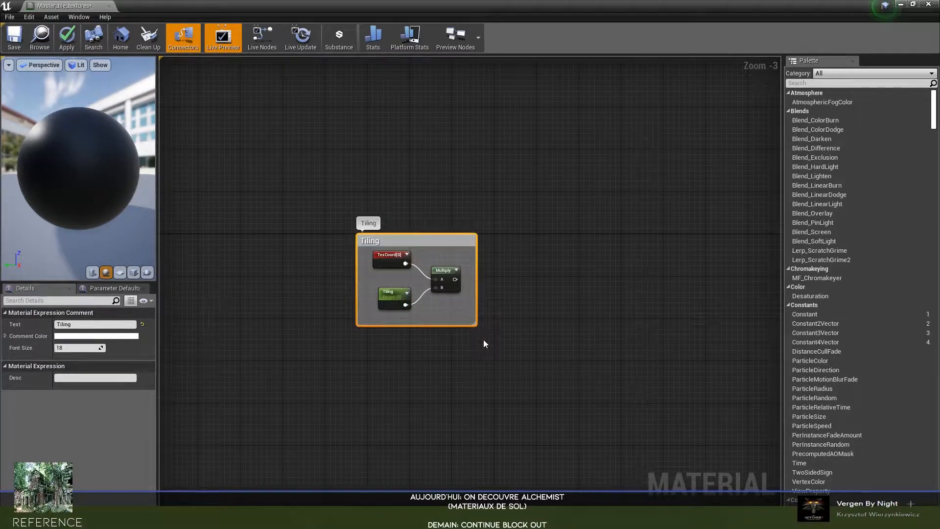
# - Adjust the frame of the Tiling comment so that it encloses its three nodes
pyautogui.moveTo(421, 242); pyautogui.dragTo(277, 232, button='right')
pyautogui.scroll(-4, 563, 235)
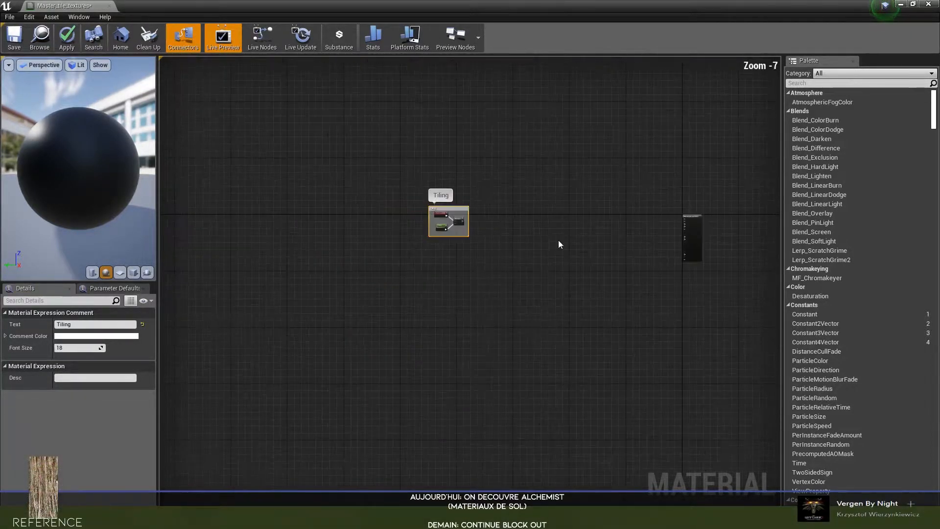
pyautogui.scroll(3, 563, 235)
pyautogui.moveTo(302, 185); pyautogui.dragTo(300, 208)
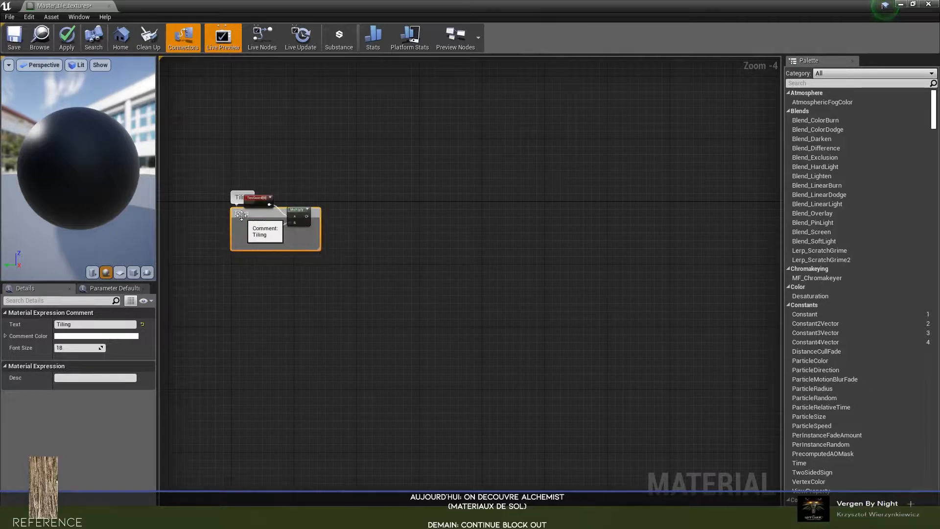
pyautogui.moveTo(238, 208)
pyautogui.mouseDown()
pyautogui.moveTo(241, 189)
pyautogui.moveTo(279, 184)
pyautogui.moveTo(272, 202)
pyautogui.moveTo(251, 208)
pyautogui.mouseUp()
pyautogui.click(275, 187)
pyautogui.click(379, 224)
pyautogui.scroll(-2, 436, 239)
pyautogui.scroll(2, 492, 255)
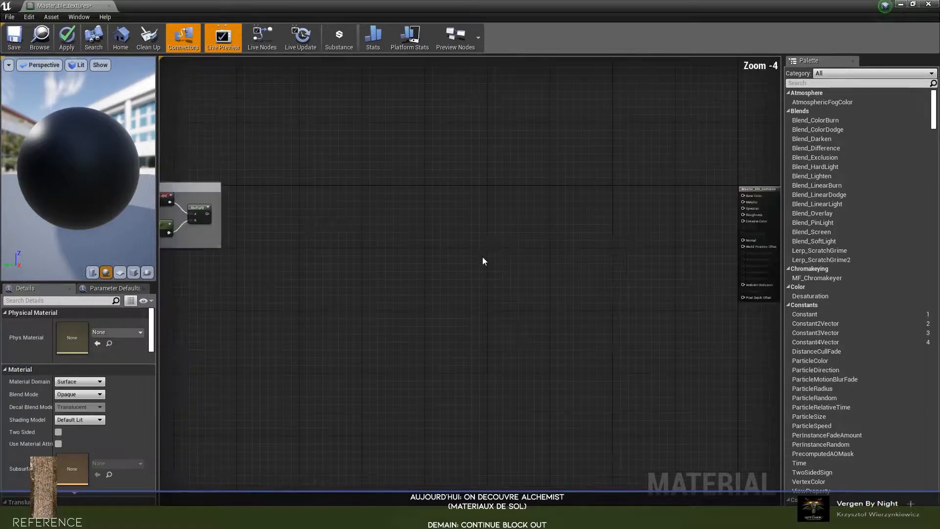
pyautogui.click(893, 7)
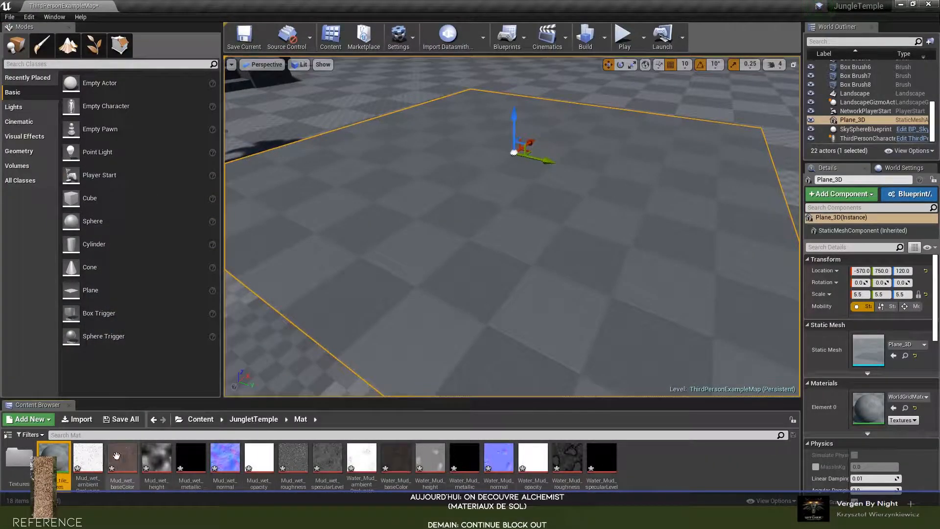
pyautogui.click(97, 461)
pyautogui.keyDown('shift'); pyautogui.click(594, 462); pyautogui.keyUp('shift')
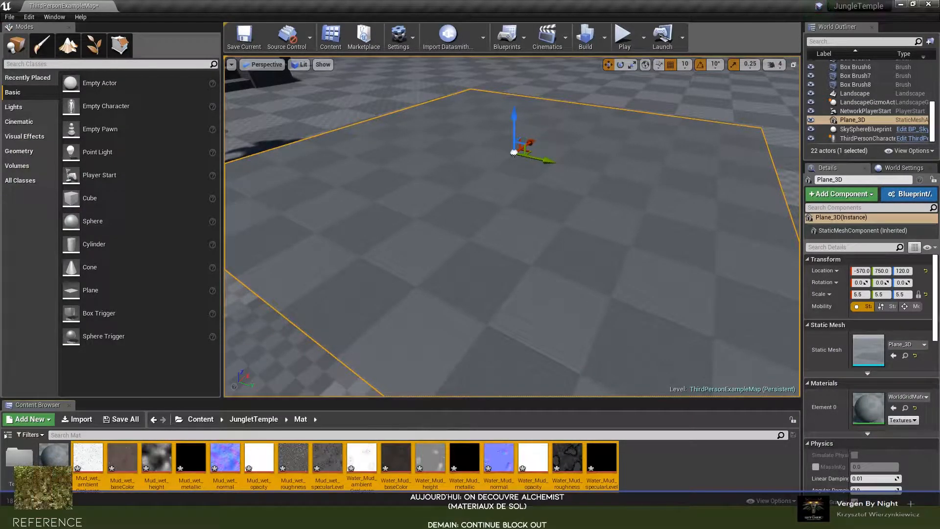
pyautogui.moveTo(231, 502); pyautogui.dragTo(253, 467)
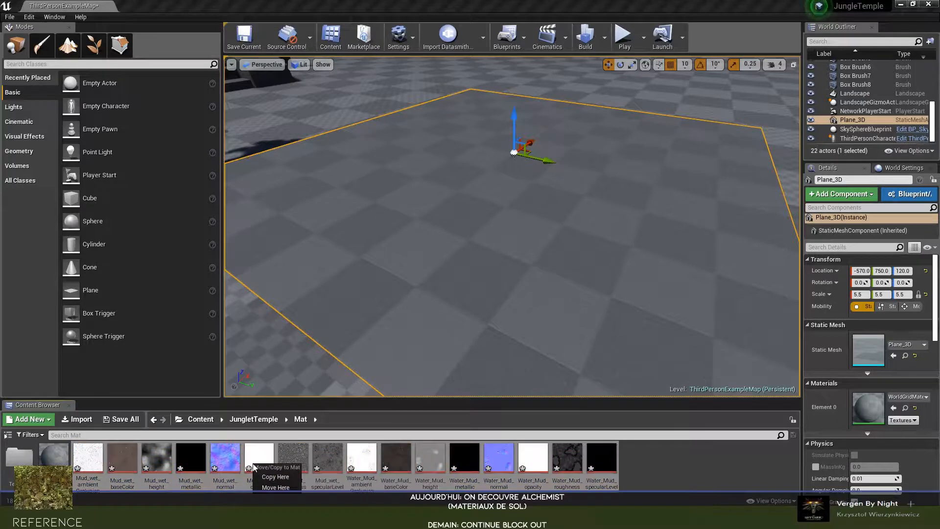
pyautogui.click(651, 460)
# - Add all Mud_wet and Water_Mud textures from the Mat folder to the Master_tile_textures graph as texture samples, with the material editor maximized again
pyautogui.doubleClick(55, 458)
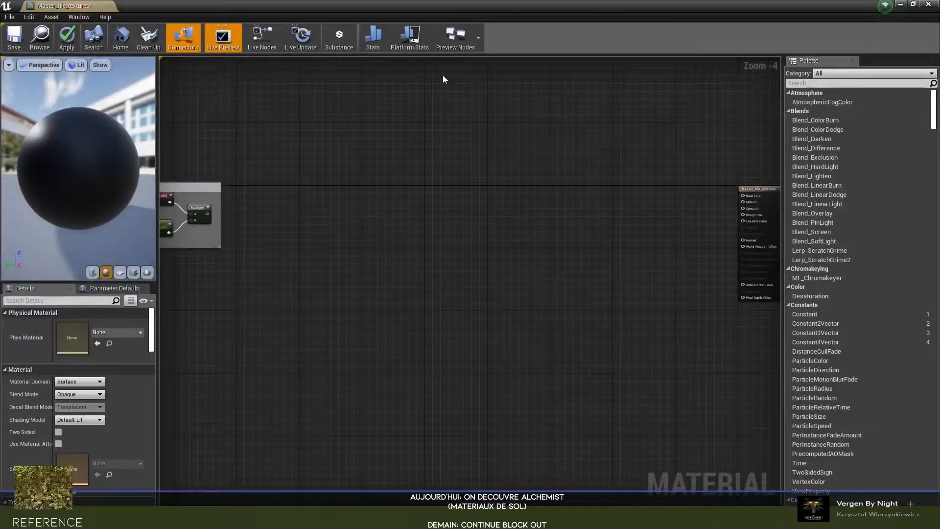
pyautogui.doubleClick(495, 32)
pyautogui.click(601, 458)
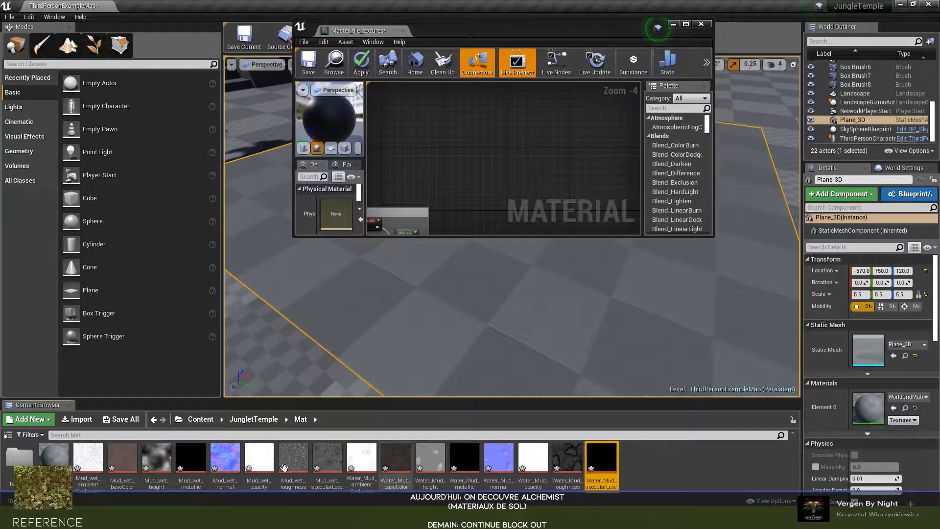
pyautogui.keyDown('shift'); pyautogui.click(89, 459); pyautogui.keyUp('shift')
pyautogui.moveTo(126, 466); pyautogui.dragTo(485, 177)
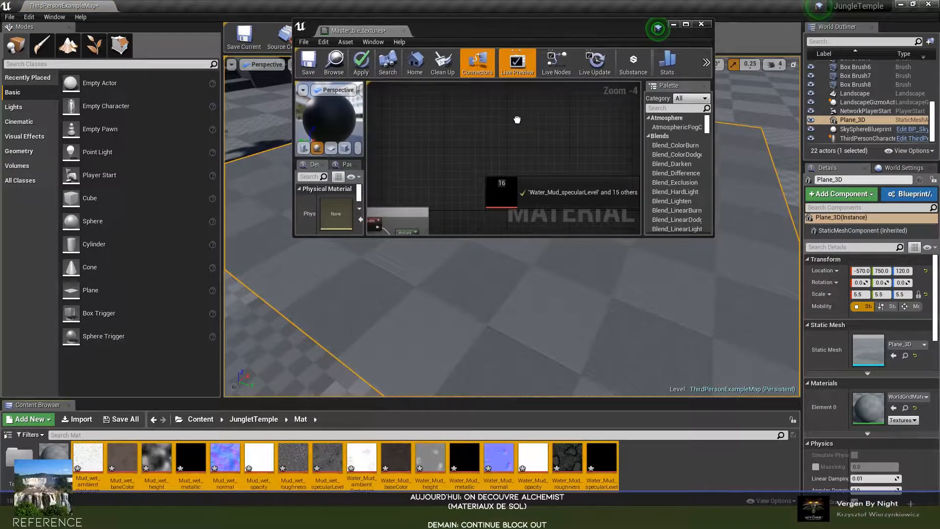
pyautogui.moveTo(517, 119); pyautogui.dragTo(517, 120)
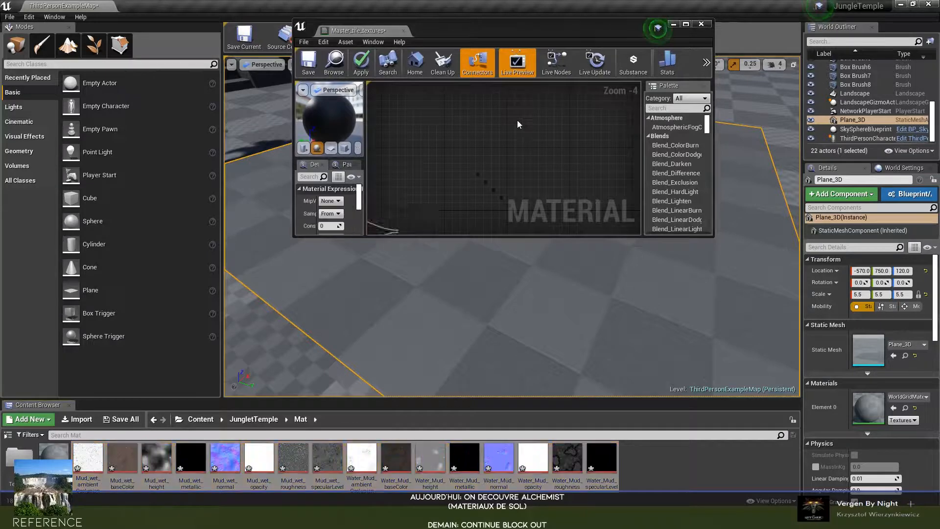
pyautogui.click(686, 24)
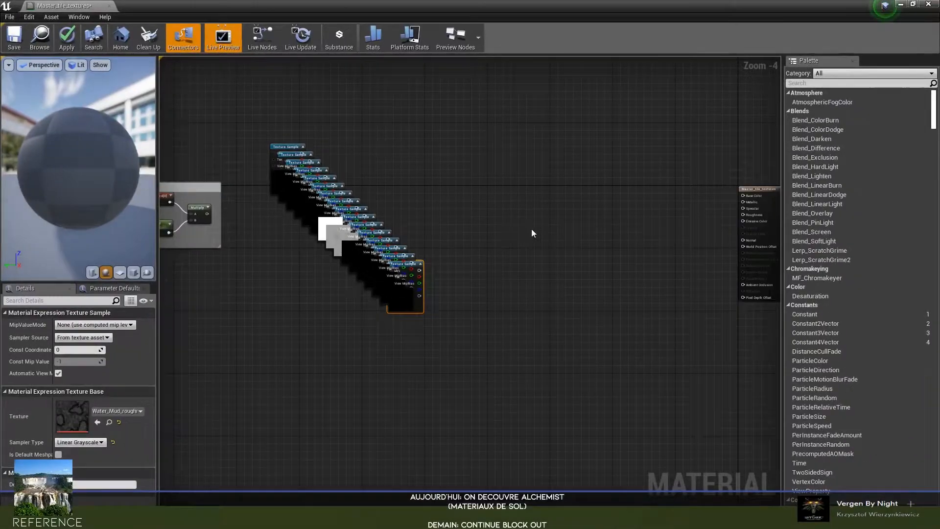
# - Move the Water_Mud roughness and normal samples below the stack and delete the Water_Mud opacity and metallic samples
pyautogui.scroll(2, 506, 237)
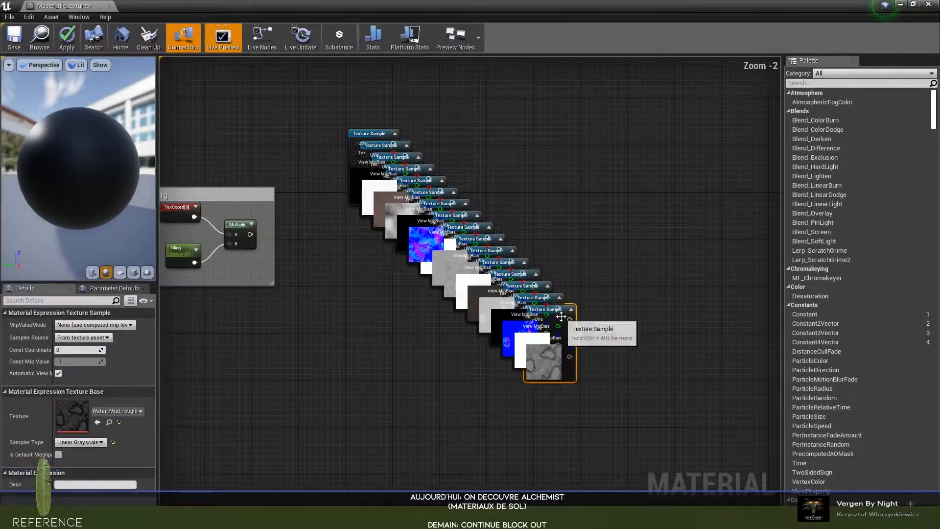
pyautogui.moveTo(556, 310); pyautogui.dragTo(353, 364)
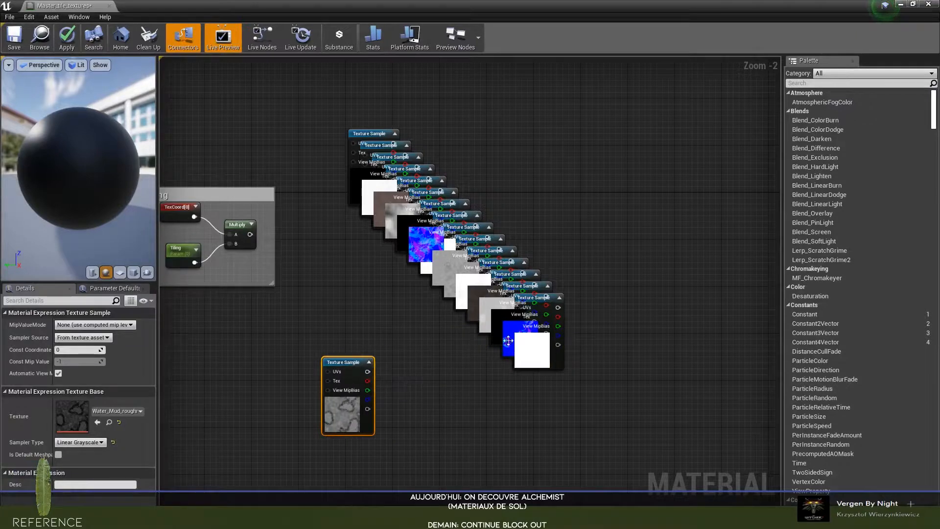
pyautogui.moveTo(542, 303); pyautogui.dragTo(422, 391)
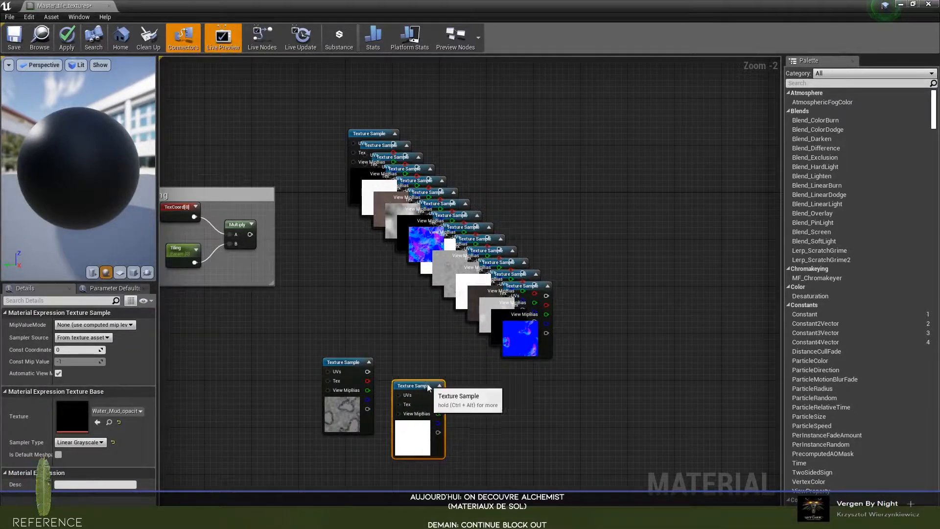
pyautogui.click(356, 360)
pyautogui.click(436, 382)
pyautogui.hotkey('ctrl', 'z')
pyautogui.moveTo(530, 302); pyautogui.dragTo(422, 407)
pyautogui.moveTo(514, 277); pyautogui.dragTo(528, 388)
pyautogui.press('Delete')
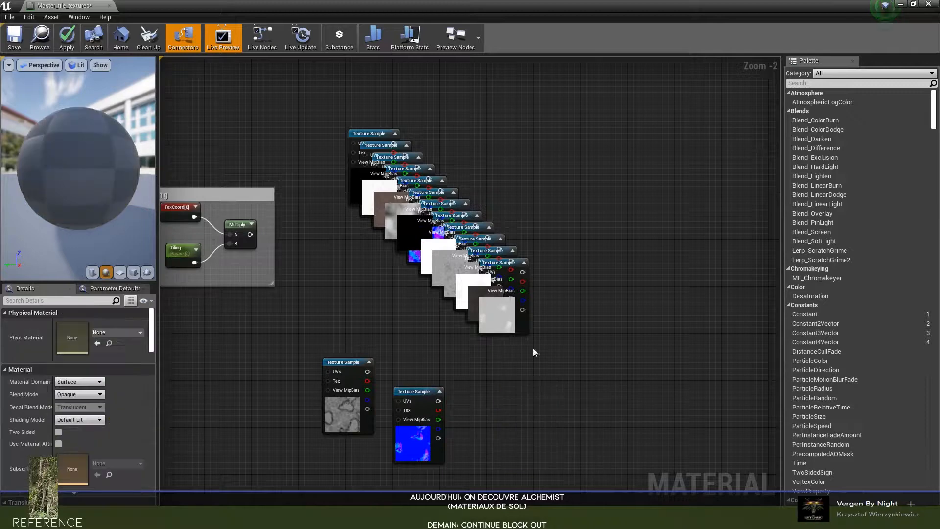
# - Move the Water_Mud height, base color and ambient occlusion samples down beside the other Water_Mud samples
pyautogui.moveTo(504, 262); pyautogui.dragTo(478, 401)
pyautogui.moveTo(509, 251); pyautogui.dragTo(295, 358)
pyautogui.moveTo(485, 240); pyautogui.dragTo(210, 399)
# - Move the Mud_wet specular level and roughness samples out of the stack into a separate group above
pyautogui.moveTo(472, 236); pyautogui.dragTo(310, 445)
pyautogui.moveTo(455, 216); pyautogui.dragTo(522, 217)
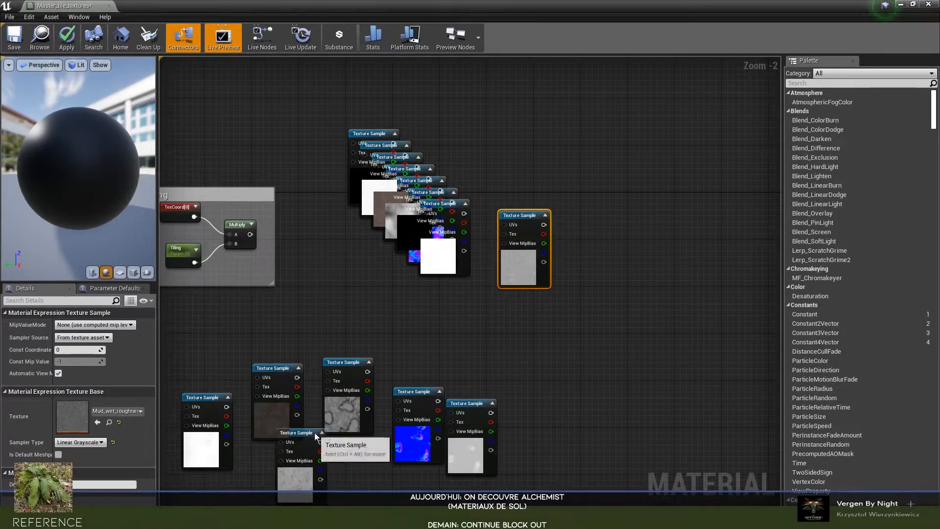
pyautogui.moveTo(316, 434); pyautogui.dragTo(323, 446)
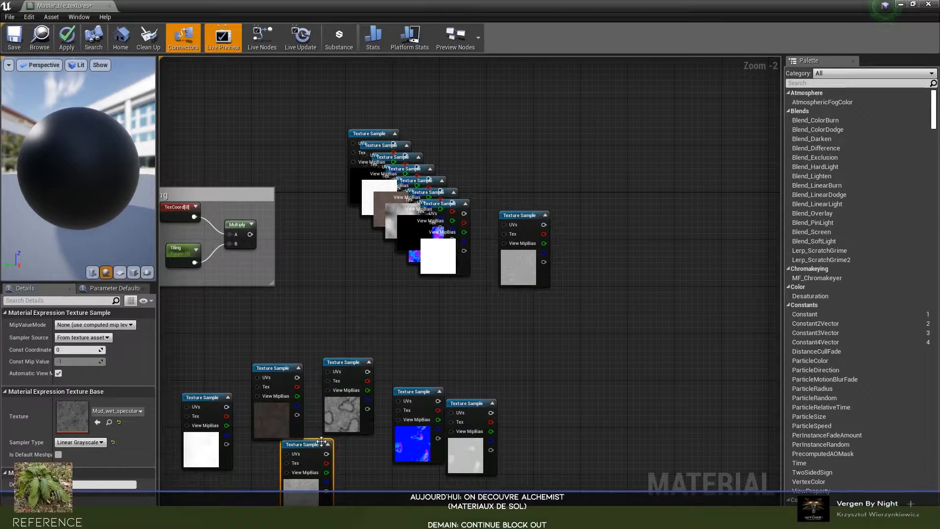
pyautogui.moveTo(314, 444); pyautogui.dragTo(525, 97)
pyautogui.moveTo(528, 216); pyautogui.dragTo(556, 98)
# - Delete the Mud_wet opacity and metallic samples and move the Mud_wet normal and height samples to the upper Mud_wet group
pyautogui.moveTo(451, 209); pyautogui.dragTo(500, 221)
pyautogui.press('Delete')
pyautogui.moveTo(436, 191); pyautogui.dragTo(546, 142)
pyautogui.moveTo(440, 190); pyautogui.dragTo(510, 150)
pyautogui.moveTo(430, 179); pyautogui.dragTo(456, 229)
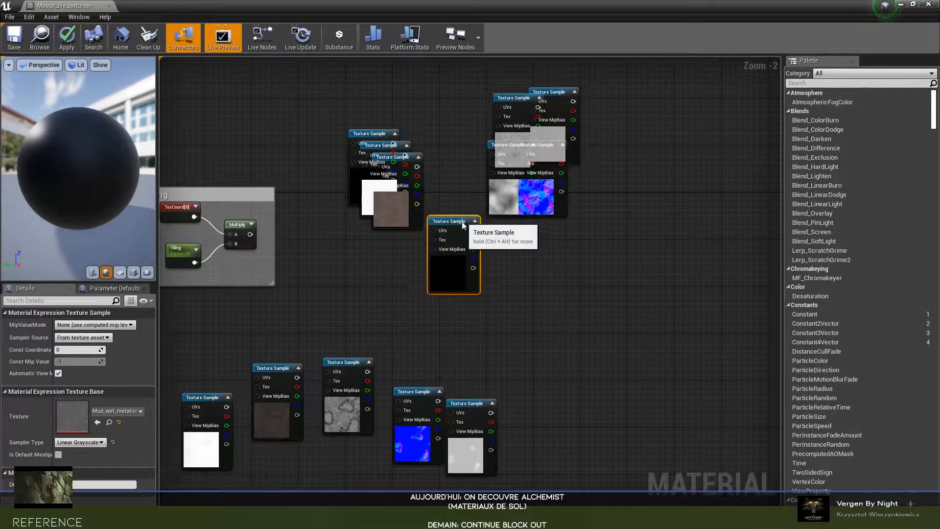
pyautogui.press('Delete')
# - Separate the Mud_wet base color and ambient occlusion samples from the remaining Water_Mud specular level sample, then select the Water_Mud ambient occlusion sample
pyautogui.moveTo(405, 156); pyautogui.dragTo(454, 209)
pyautogui.moveTo(392, 147); pyautogui.dragTo(389, 247)
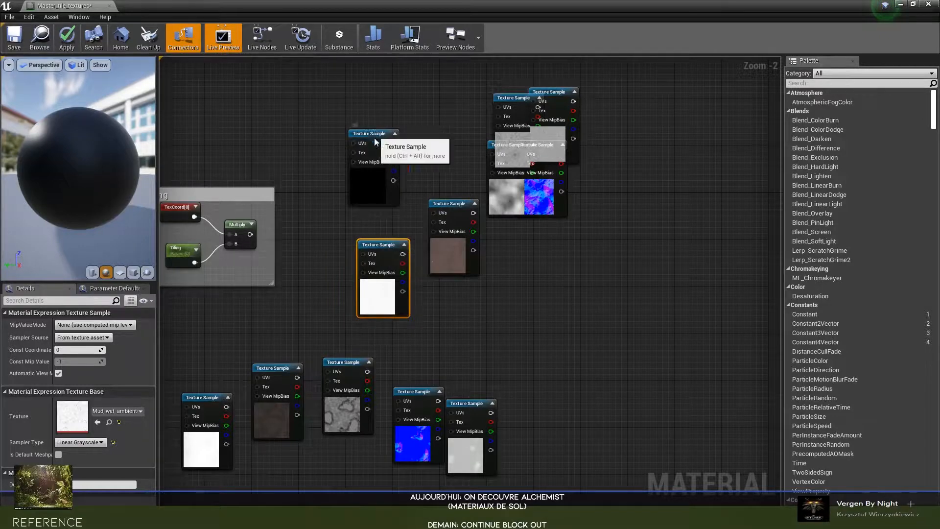
pyautogui.moveTo(373, 133); pyautogui.dragTo(364, 138)
pyautogui.scroll(-2, 424, 138)
pyautogui.moveTo(456, 156); pyautogui.dragTo(436, 192, button='right')
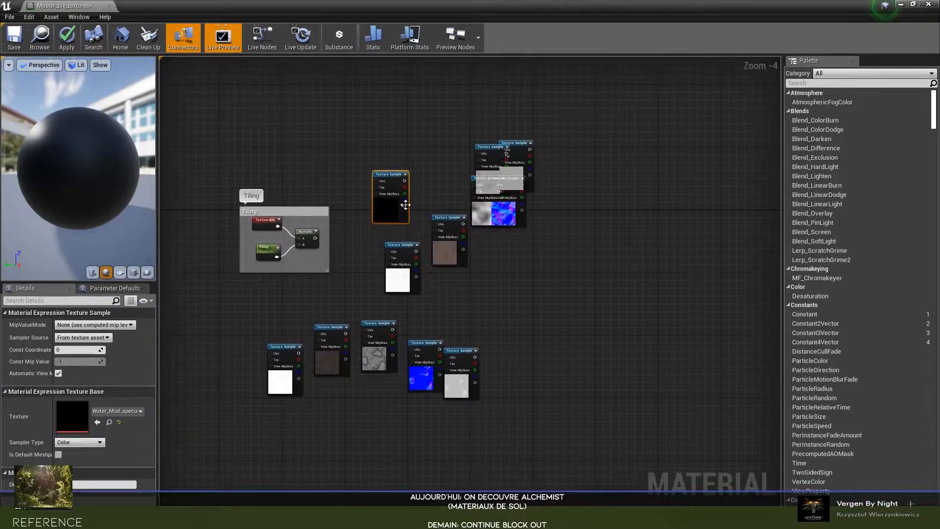
pyautogui.click(275, 385)
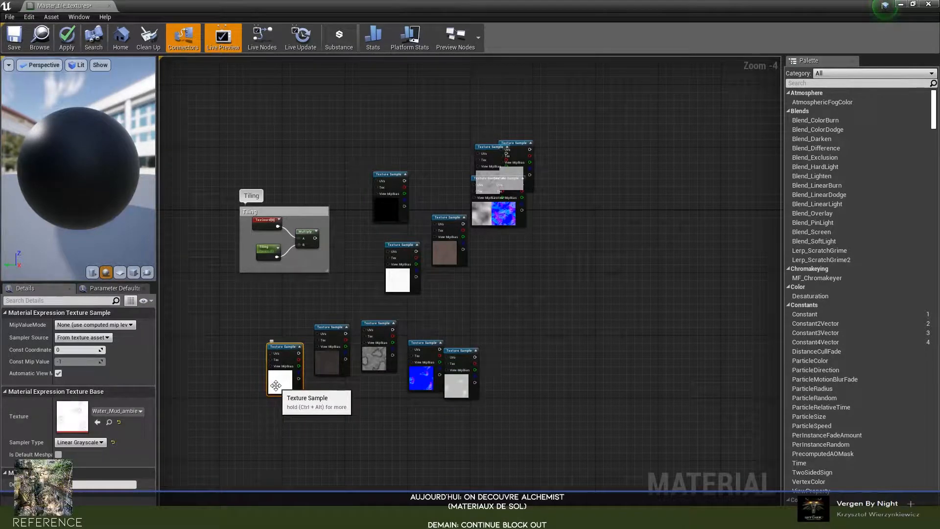
# - Stack the Water_Mud base color sample above the Mud_wet base color sample at the head of a new column
pyautogui.moveTo(330, 359); pyautogui.dragTo(361, 96)
pyautogui.moveTo(457, 281); pyautogui.dragTo(479, 357, button='right')
pyautogui.moveTo(459, 322); pyautogui.dragTo(378, 228)
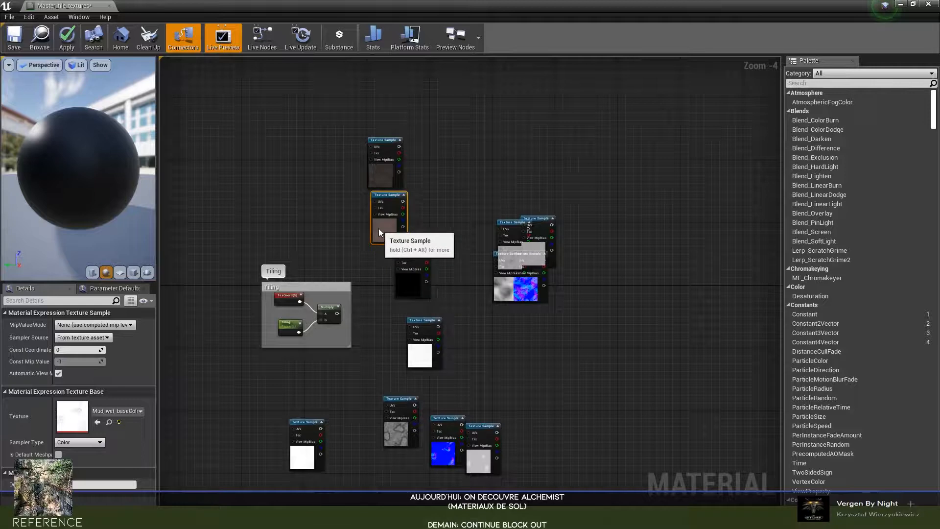
pyautogui.moveTo(376, 179); pyautogui.dragTo(380, 140)
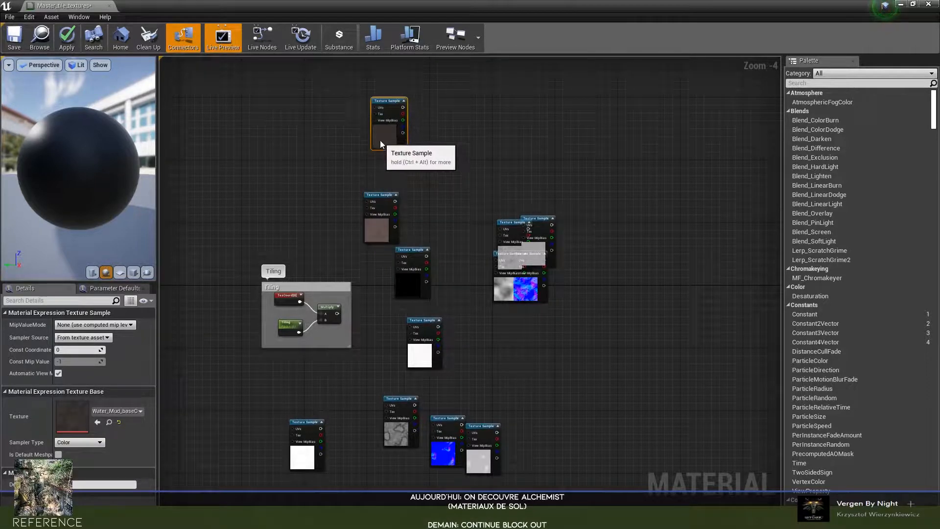
pyautogui.moveTo(377, 224); pyautogui.dragTo(379, 189)
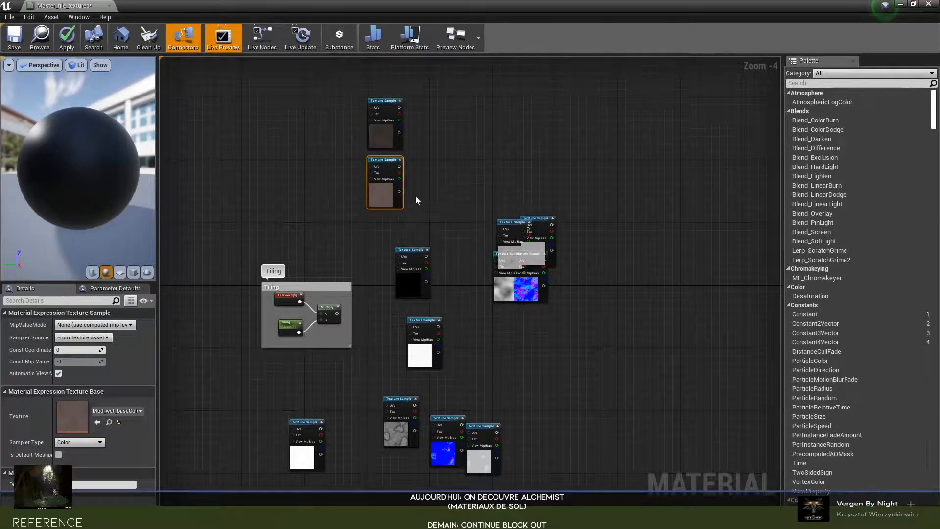
# - Stack the Water_Mud normal sample above the Mud_wet normal sample below the base color pair, moving the black specular sample aside
pyautogui.moveTo(446, 289); pyautogui.dragTo(460, 245, button='right')
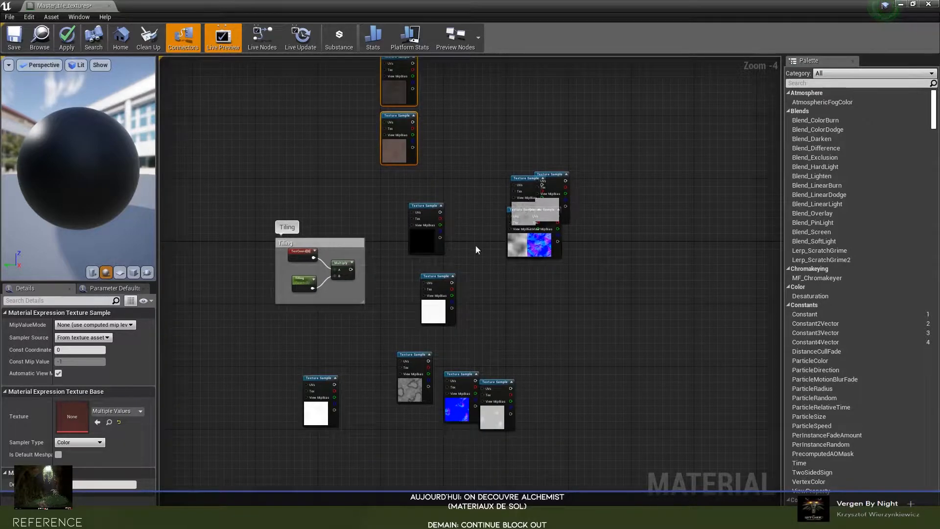
pyautogui.moveTo(542, 255); pyautogui.dragTo(539, 312)
pyautogui.moveTo(459, 410); pyautogui.dragTo(392, 287)
pyautogui.moveTo(394, 237); pyautogui.dragTo(398, 335)
pyautogui.moveTo(393, 282); pyautogui.dragTo(396, 244)
pyautogui.moveTo(401, 322); pyautogui.dragTo(397, 299)
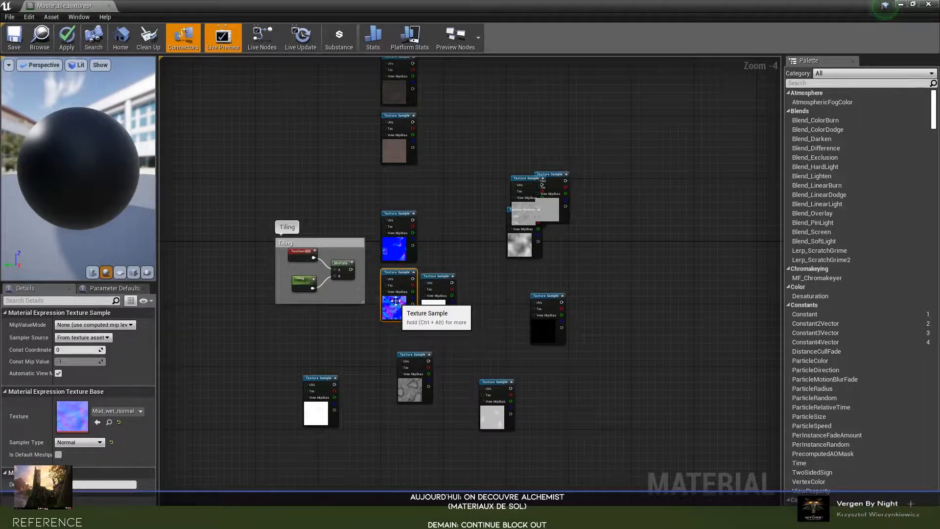
# - Place the Water_Mud and Mud_wet roughness samples in the column below the normal pair, separating the overlapping height sample
pyautogui.moveTo(464, 324); pyautogui.dragTo(483, 315, button='right')
pyautogui.moveTo(429, 378); pyautogui.dragTo(416, 369)
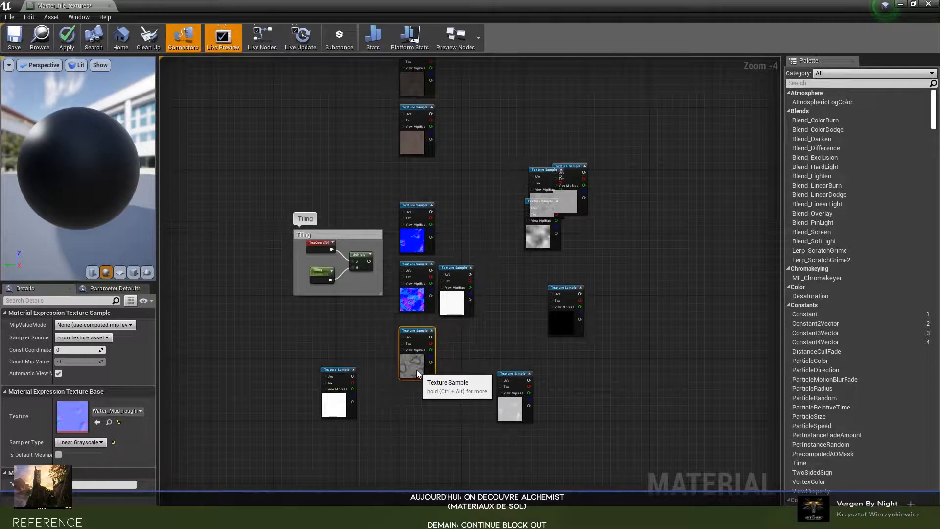
pyautogui.moveTo(524, 248); pyautogui.dragTo(526, 236, button='right')
pyautogui.moveTo(541, 228); pyautogui.dragTo(526, 251)
pyautogui.moveTo(537, 191); pyautogui.dragTo(412, 414)
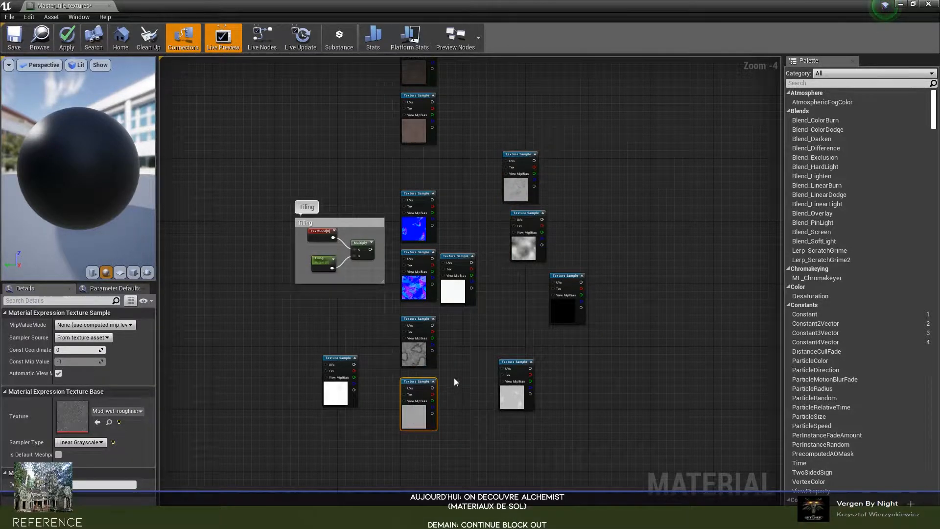
# - Check the material output's pin order and move both roughness samples down to leave a gap below the normal pair
pyautogui.scroll(-2, 453, 378)
pyautogui.moveTo(602, 288); pyautogui.dragTo(527, 277, button='right')
pyautogui.scroll(5, 526, 278)
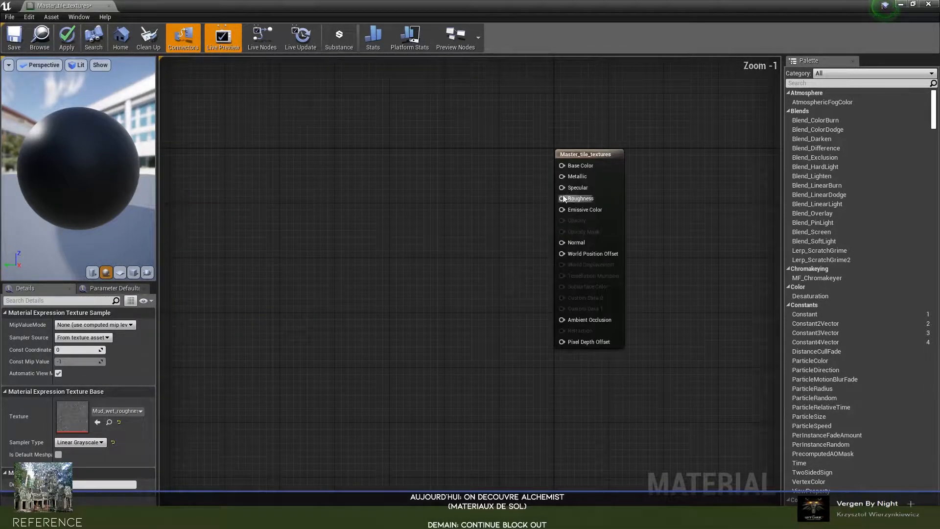
pyautogui.scroll(-5, 441, 243)
pyautogui.moveTo(343, 253); pyautogui.dragTo(486, 258, button='right')
pyautogui.scroll(3, 486, 258)
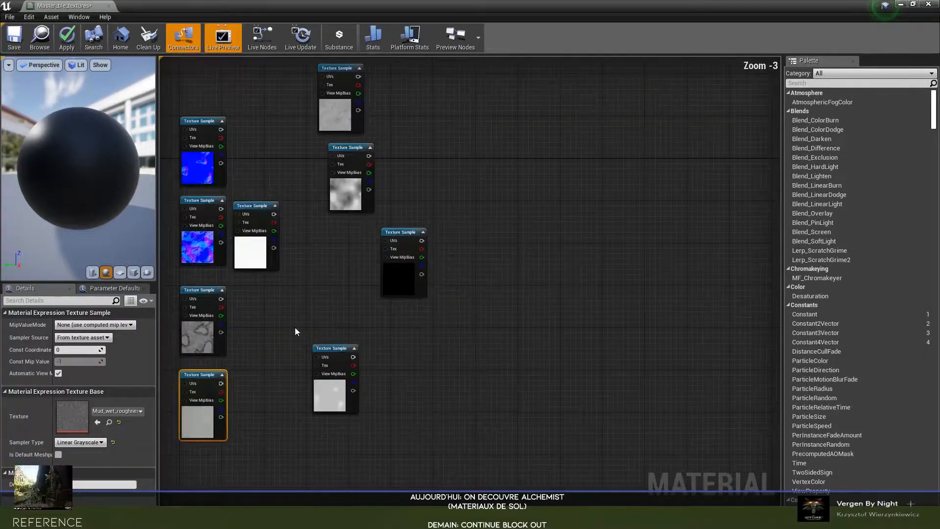
pyautogui.moveTo(271, 327); pyautogui.dragTo(426, 270, button='right')
pyautogui.scroll(-1, 426, 271)
pyautogui.moveTo(340, 275); pyautogui.dragTo(375, 402)
# - Stack the Water_Mud specular level sample above the Mud_wet one between the normal and roughness pairs, clearing other samples aside
pyautogui.moveTo(472, 148); pyautogui.dragTo(474, 183, button='right')
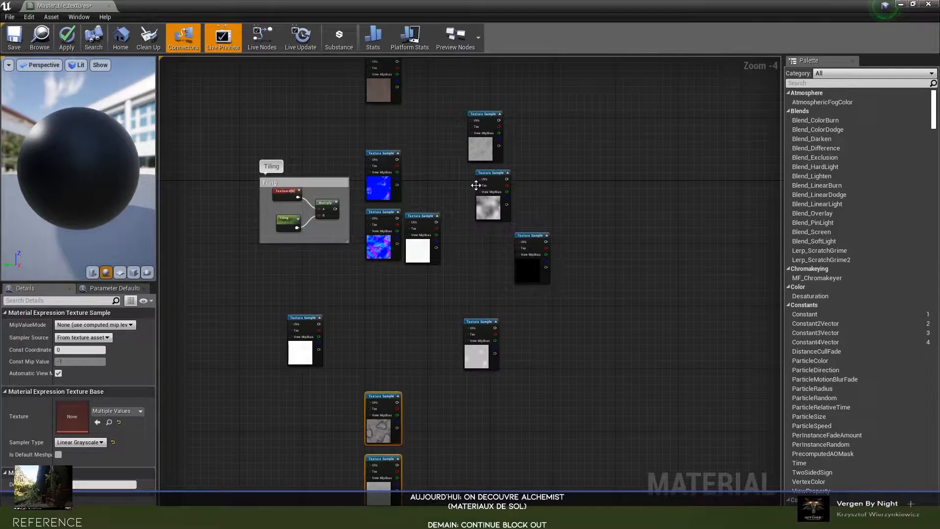
pyautogui.moveTo(483, 144); pyautogui.dragTo(381, 359)
pyautogui.click(298, 351)
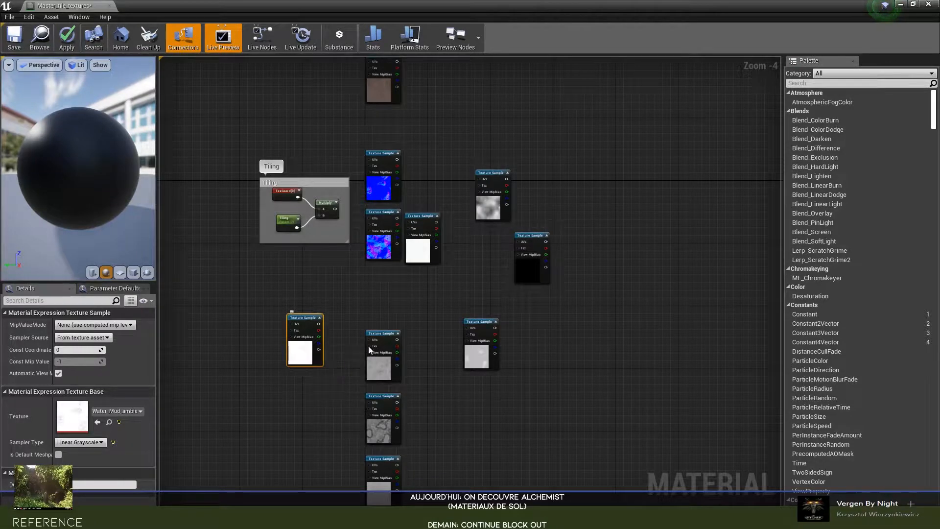
pyautogui.moveTo(496, 365); pyautogui.dragTo(507, 351)
pyautogui.moveTo(420, 254); pyautogui.dragTo(444, 269)
pyautogui.moveTo(529, 277); pyautogui.dragTo(375, 310)
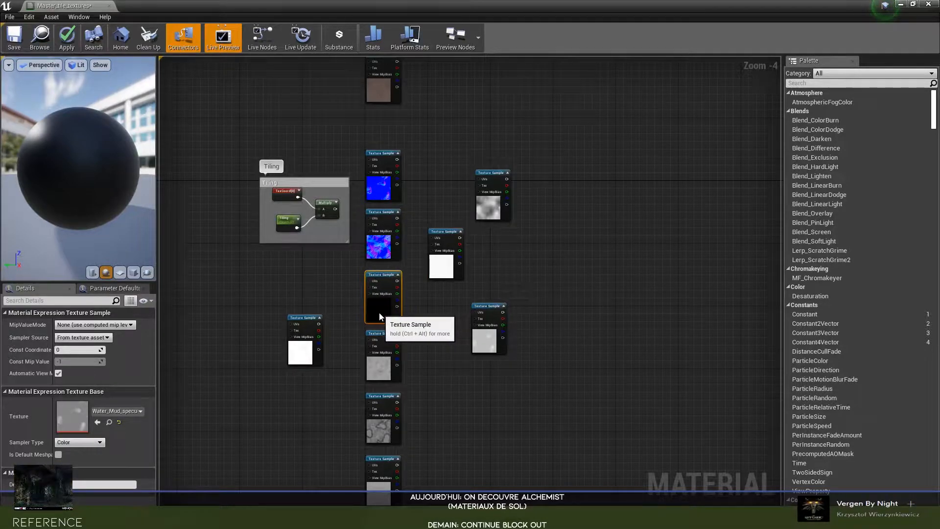
# - Shift the specular level and roughness samples down so each texture pair is separated by a gap
pyautogui.scroll(-1, 436, 246)
pyautogui.moveTo(372, 218); pyautogui.dragTo(397, 360)
pyautogui.moveTo(399, 240); pyautogui.dragTo(399, 249)
pyautogui.click(425, 305)
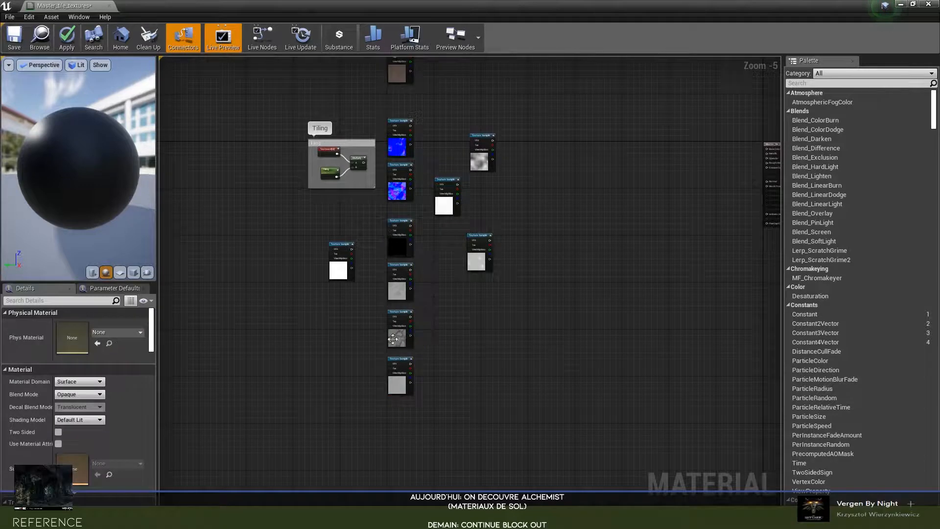
pyautogui.moveTo(398, 381); pyautogui.dragTo(399, 384)
pyautogui.moveTo(402, 345); pyautogui.dragTo(402, 359)
pyautogui.click(519, 204)
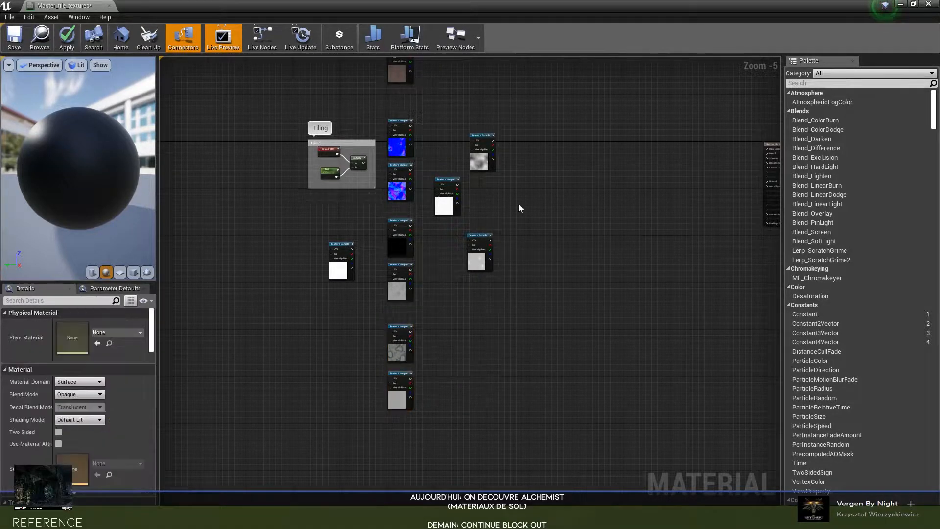
# - Place the Water_Mud height sample below the roughness pair and align the Mud_wet height sample underneath it
pyautogui.moveTo(462, 207); pyautogui.dragTo(477, 185, button='right')
pyautogui.click(460, 182)
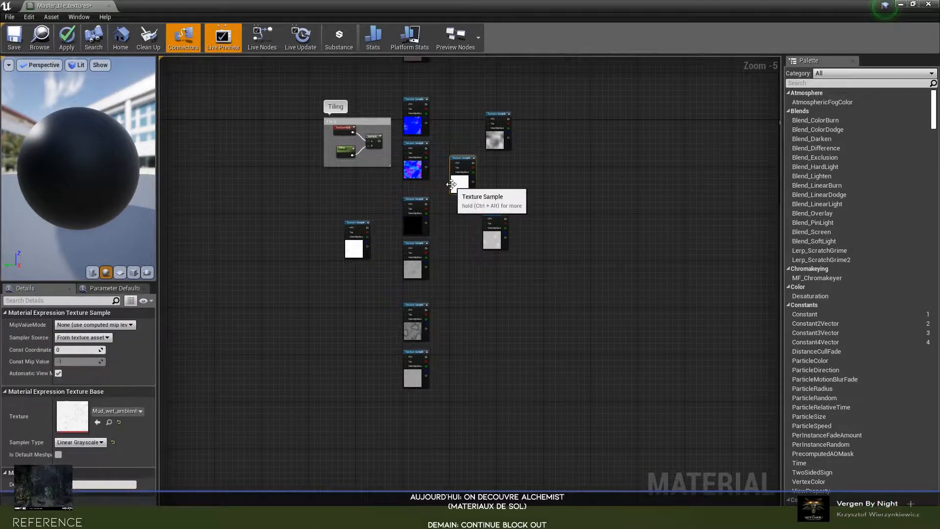
pyautogui.click(488, 235)
pyautogui.moveTo(582, 191); pyautogui.dragTo(461, 189, button='right')
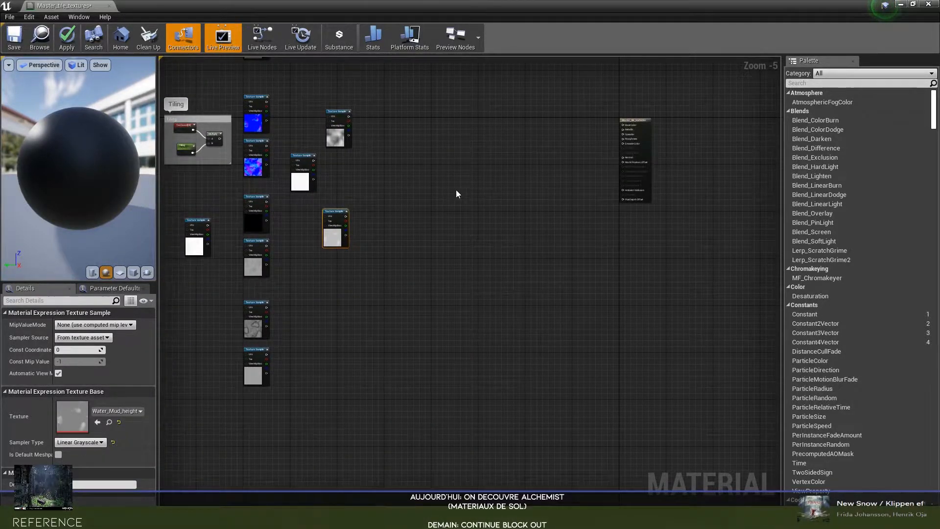
pyautogui.moveTo(411, 201); pyautogui.dragTo(420, 192, button='right')
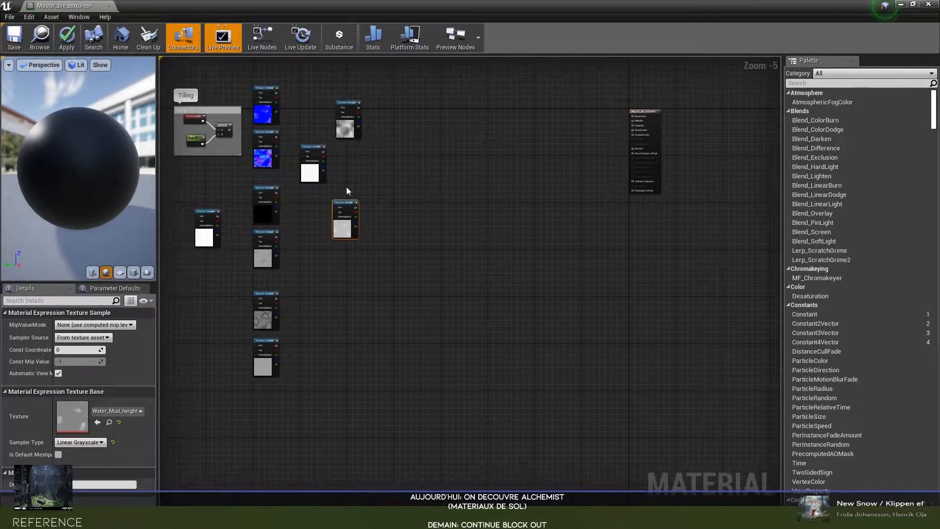
pyautogui.moveTo(344, 121); pyautogui.dragTo(258, 453)
pyautogui.moveTo(349, 228); pyautogui.dragTo(263, 417)
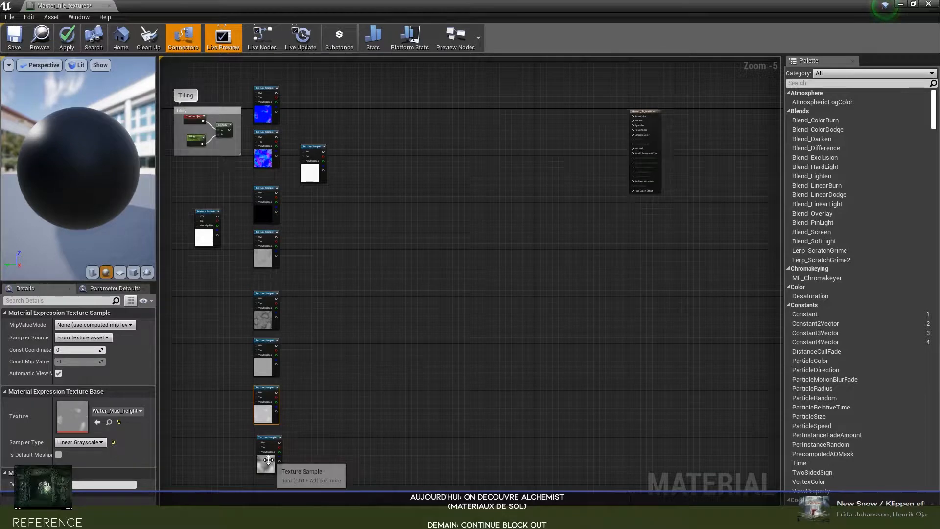
pyautogui.moveTo(269, 461); pyautogui.dragTo(266, 459)
# - Stack the Water_Mud ambient occlusion sample above the Mud_wet ambient occlusion sample at the end of the column
pyautogui.moveTo(307, 177); pyautogui.dragTo(325, 435)
pyautogui.moveTo(406, 412); pyautogui.dragTo(423, 310, button='right')
pyautogui.moveTo(346, 324); pyautogui.dragTo(284, 403)
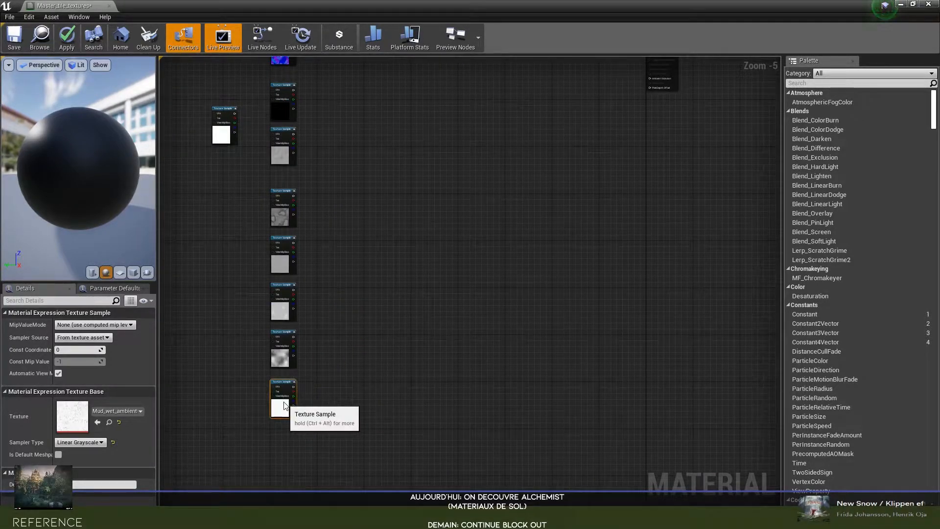
pyautogui.moveTo(218, 141); pyautogui.dragTo(277, 465)
pyautogui.click(288, 416)
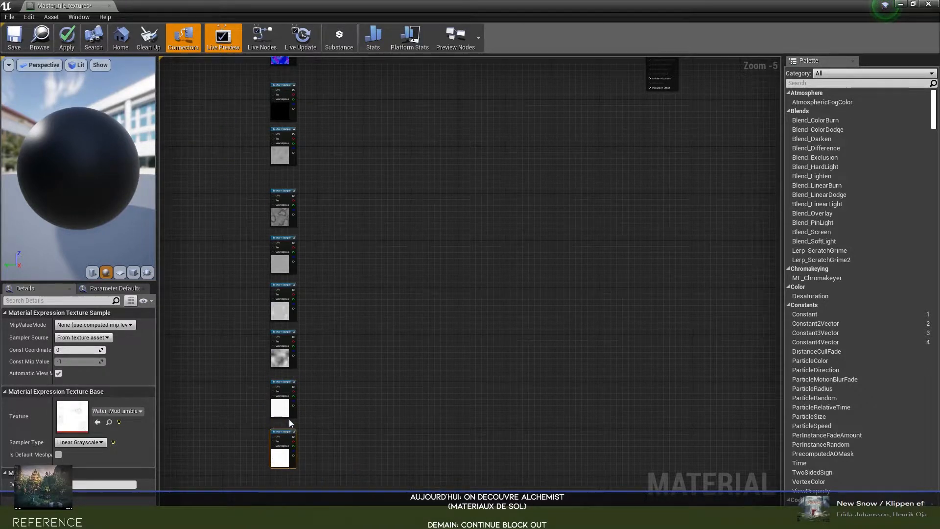
pyautogui.moveTo(289, 419)
pyautogui.mouseDown()
pyautogui.moveTo(311, 427)
pyautogui.moveTo(319, 469)
pyautogui.moveTo(283, 416)
pyautogui.mouseUp()
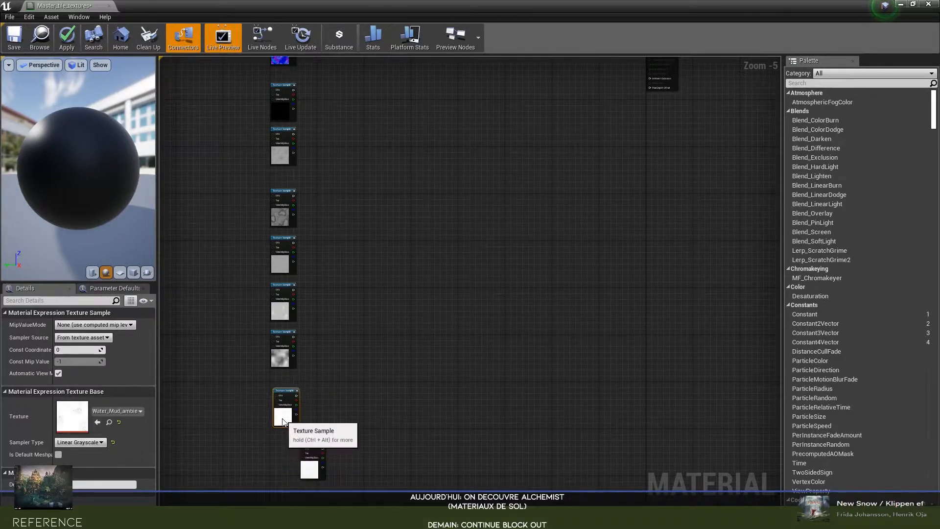
pyautogui.moveTo(315, 469); pyautogui.dragTo(273, 463)
# - Convert the Water_Mud and Mud_wet base color samples to texture parameters
pyautogui.moveTo(333, 226); pyautogui.dragTo(362, 357, button='right')
pyautogui.moveTo(336, 124); pyautogui.dragTo(358, 260, button='right')
pyautogui.scroll(3, 353, 292)
pyautogui.moveTo(349, 221); pyautogui.dragTo(399, 326, button='right')
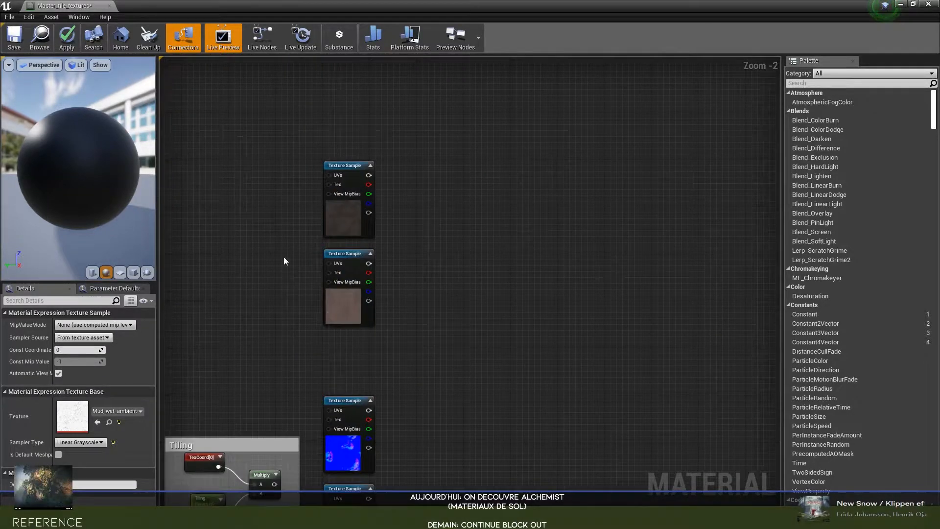
pyautogui.moveTo(290, 223); pyautogui.dragTo(362, 301)
pyautogui.click(341, 211)
pyautogui.rightClick(341, 210)
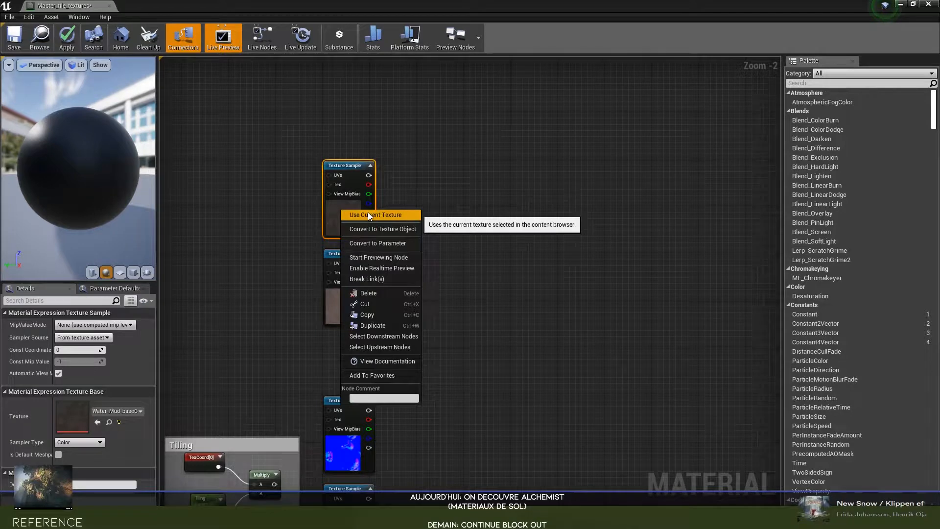
pyautogui.moveTo(313, 229); pyautogui.dragTo(359, 279)
pyautogui.rightClick(340, 211)
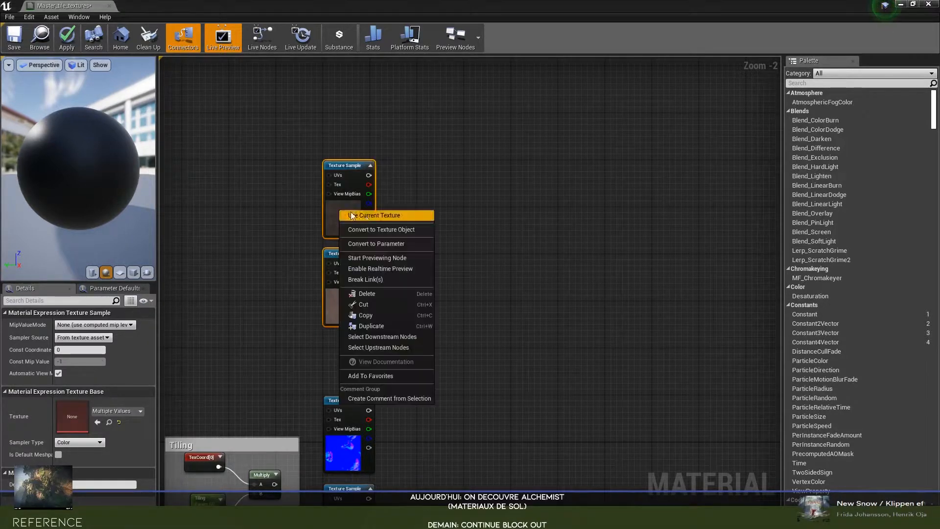
pyautogui.click(378, 240)
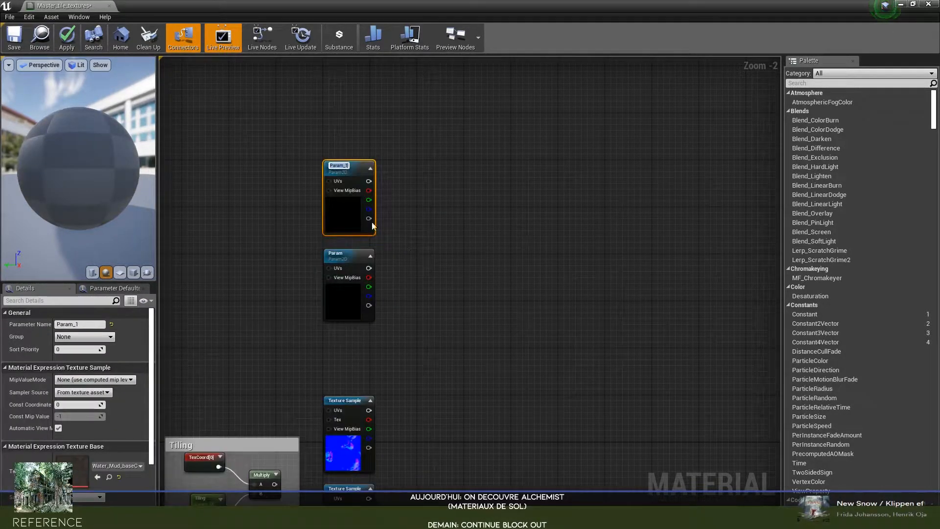
# - Name the Water_Mud base color parameter BsaeColor_001 and the Mud_wet base color parameter BaseColor_002
pyautogui.write('Bsae')
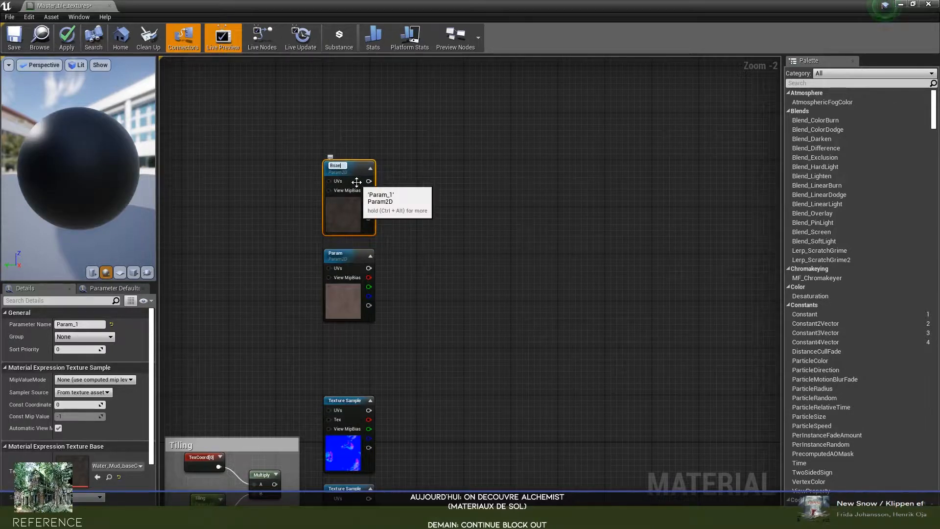
pyautogui.write('Color_001')
pyautogui.press('Return')
pyautogui.click(351, 304)
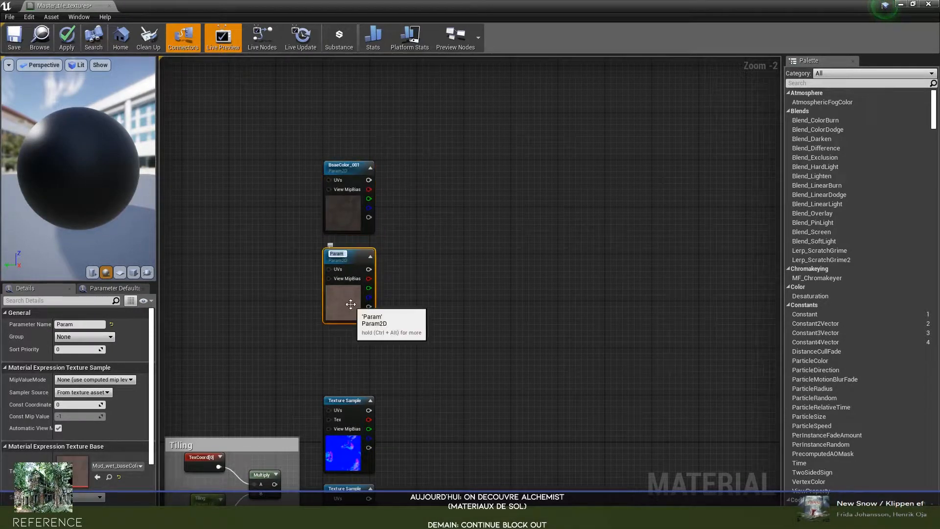
pyautogui.write('BaseColor_002')
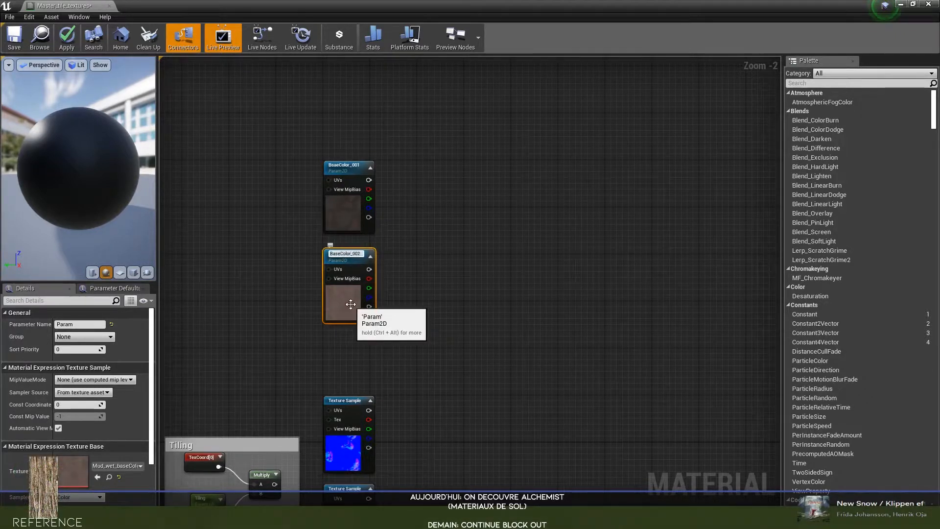
pyautogui.press('Return')
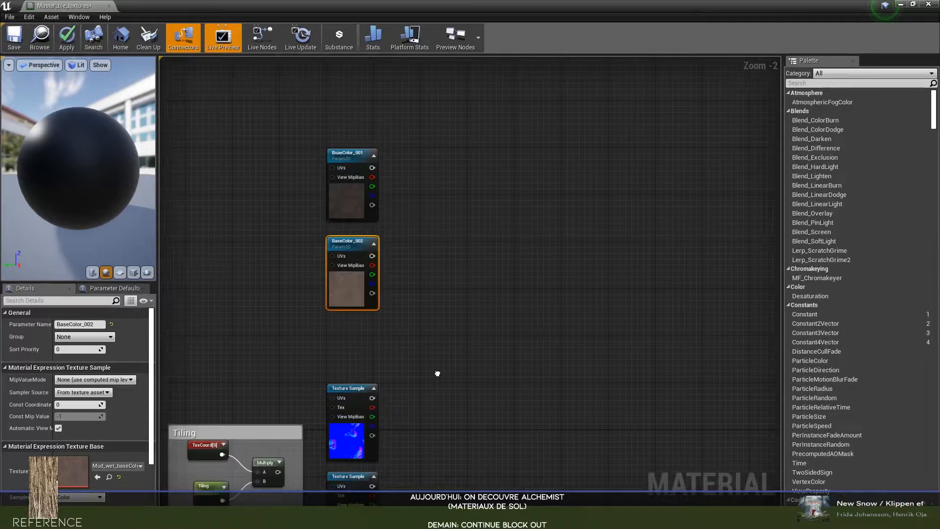
# - Connect the Tiling group's Multiply output to the UVs inputs of both base color parameters
pyautogui.scroll(-5, 416, 243)
pyautogui.moveTo(438, 292); pyautogui.dragTo(427, 271, button='right')
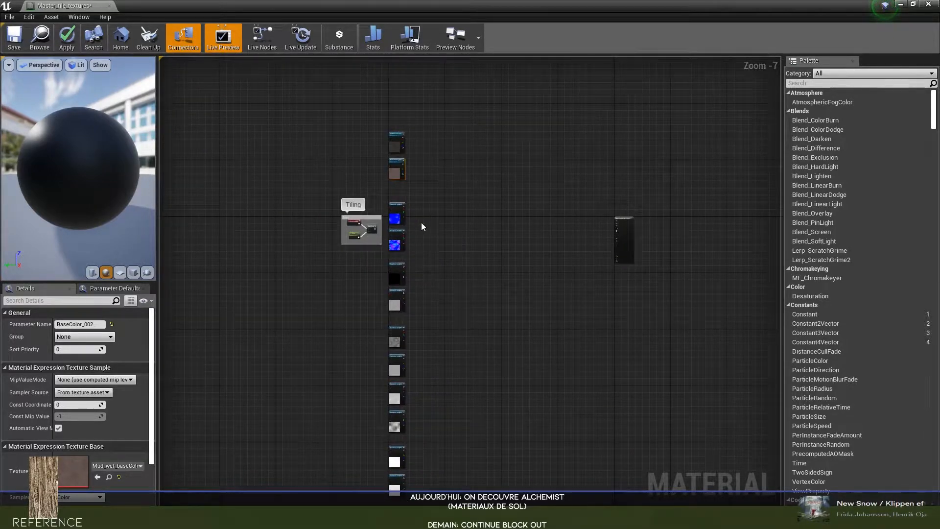
pyautogui.scroll(4, 422, 223)
pyautogui.moveTo(398, 217); pyautogui.dragTo(393, 283, button='right')
pyautogui.moveTo(477, 252); pyautogui.dragTo(477, 277, button='right')
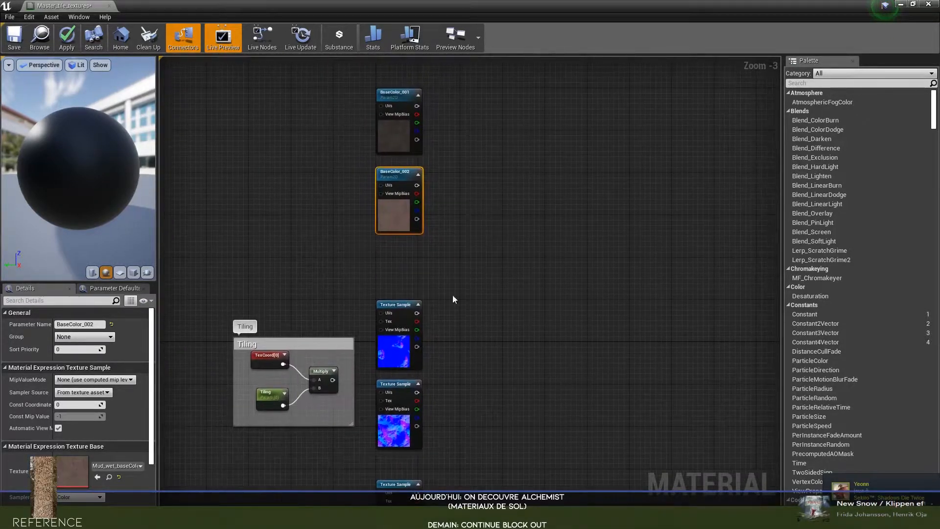
pyautogui.moveTo(332, 385); pyautogui.dragTo(378, 186)
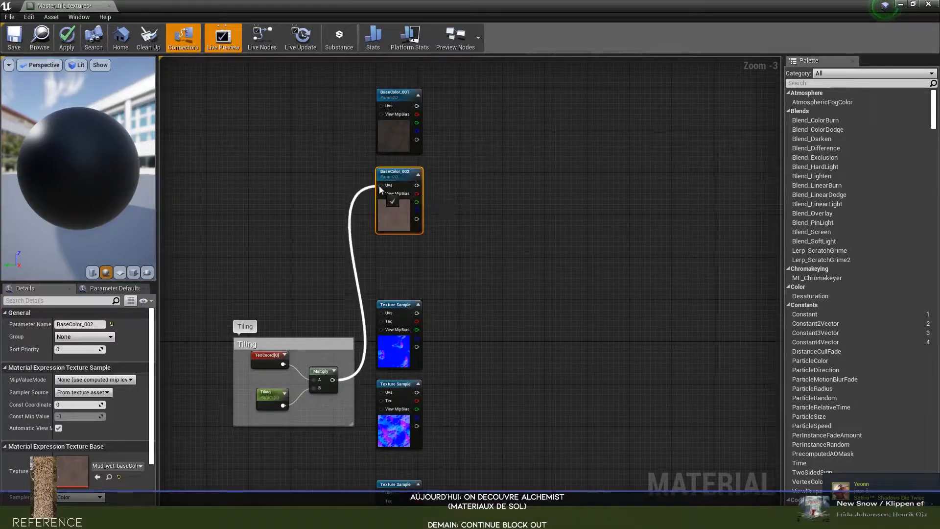
pyautogui.moveTo(333, 379); pyautogui.dragTo(381, 106)
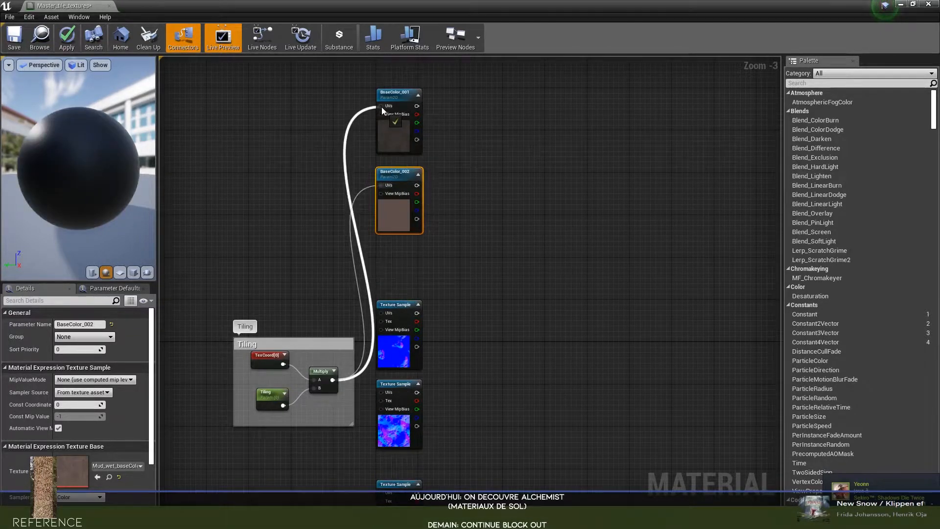
# - Set the default value of the Tiling scalar parameter to 1
pyautogui.moveTo(498, 212); pyautogui.dragTo(461, 207, button='right')
pyautogui.moveTo(421, 339); pyautogui.dragTo(469, 288, button='right')
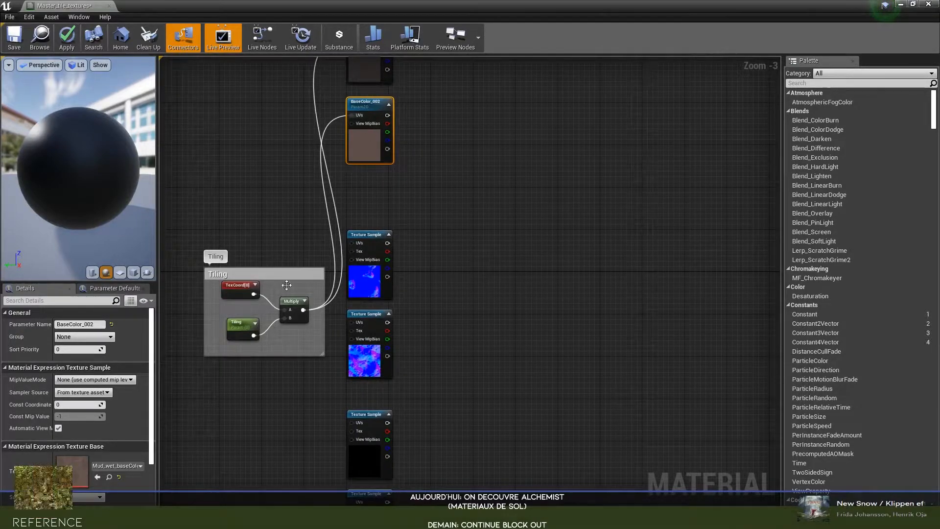
pyautogui.click(242, 320)
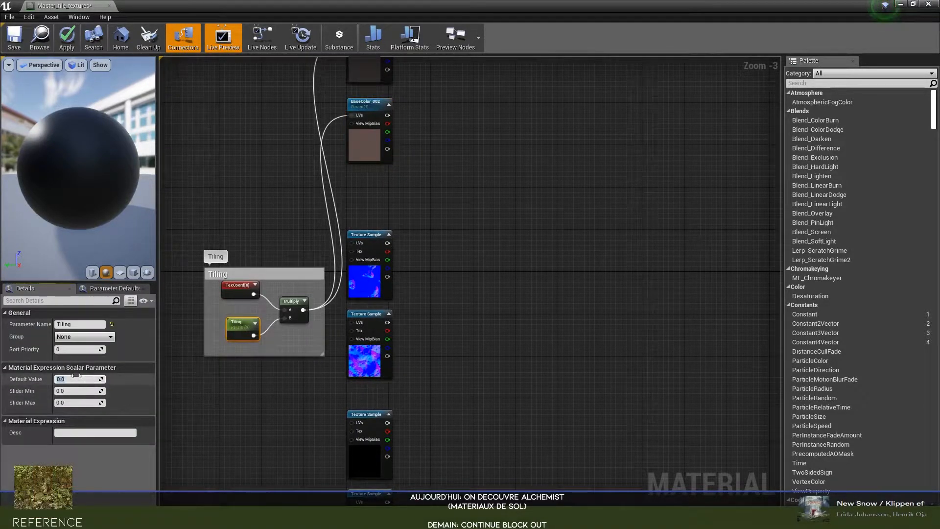
pyautogui.write('1')
pyautogui.press('Return')
# - Connect the Tiling group's Multiply output to the UVs inputs of the Water_Mud and Mud_wet normal samples
pyautogui.moveTo(336, 144); pyautogui.dragTo(322, 258, button='right')
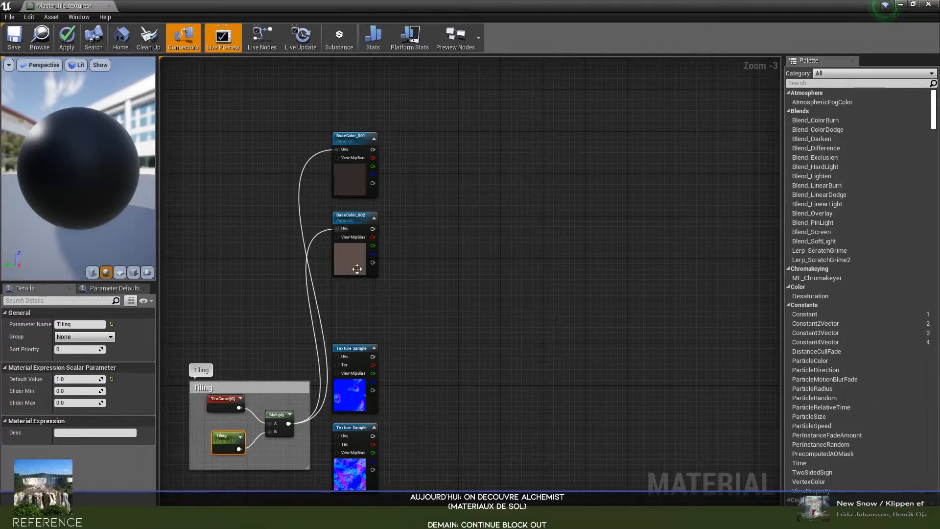
pyautogui.moveTo(396, 292); pyautogui.dragTo(427, 219, button='right')
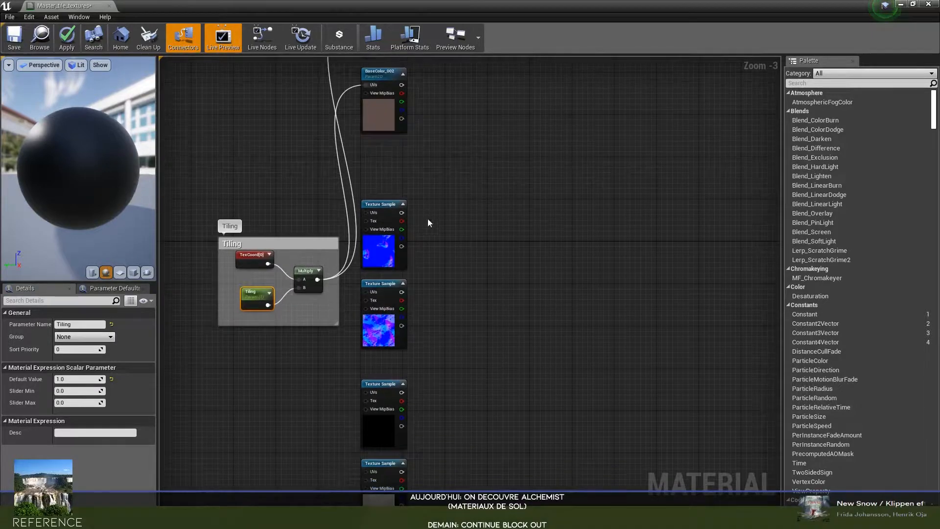
pyautogui.moveTo(329, 279); pyautogui.dragTo(329, 267)
pyautogui.moveTo(361, 214); pyautogui.dragTo(363, 213)
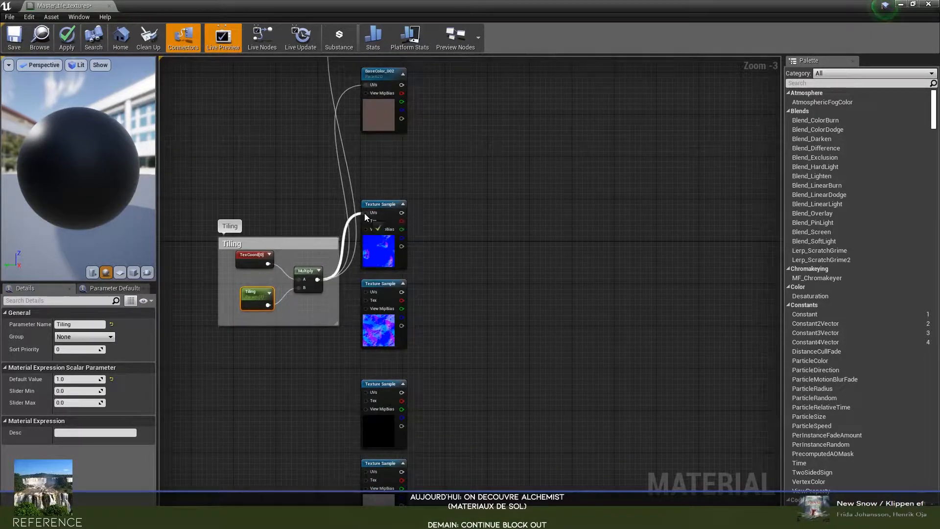
pyautogui.moveTo(316, 279); pyautogui.dragTo(363, 292)
# - Convert the Mud_wet normal sample to a texture parameter named Normal_002
pyautogui.rightClick(389, 286)
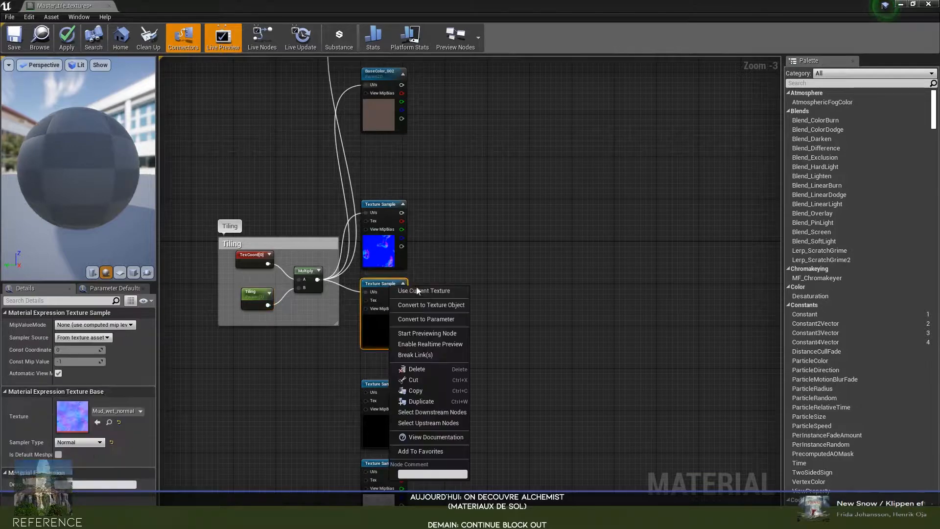
pyautogui.click(452, 318)
pyautogui.write('Normal')
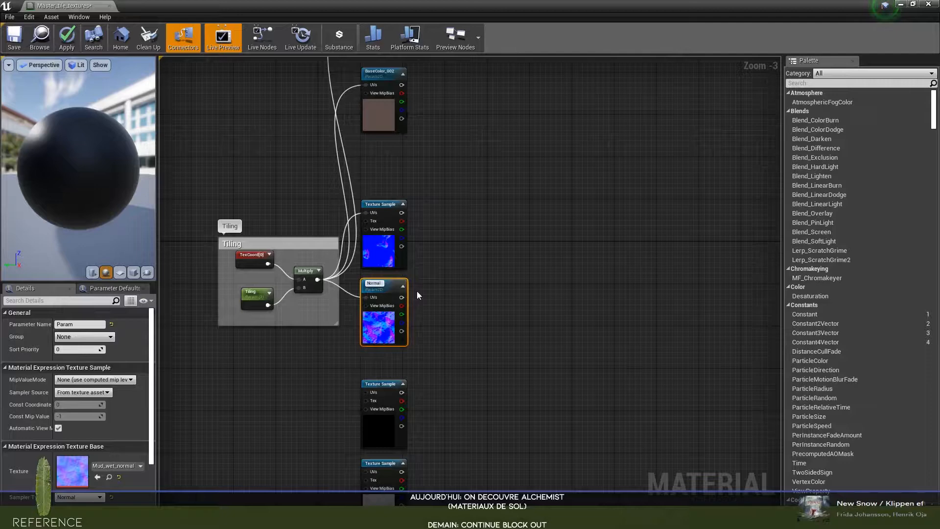
pyautogui.write('_0')
pyautogui.press('Return')
# - Convert the Water_Mud normal sample to a texture parameter and name it Normal_001
pyautogui.rightClick(380, 244)
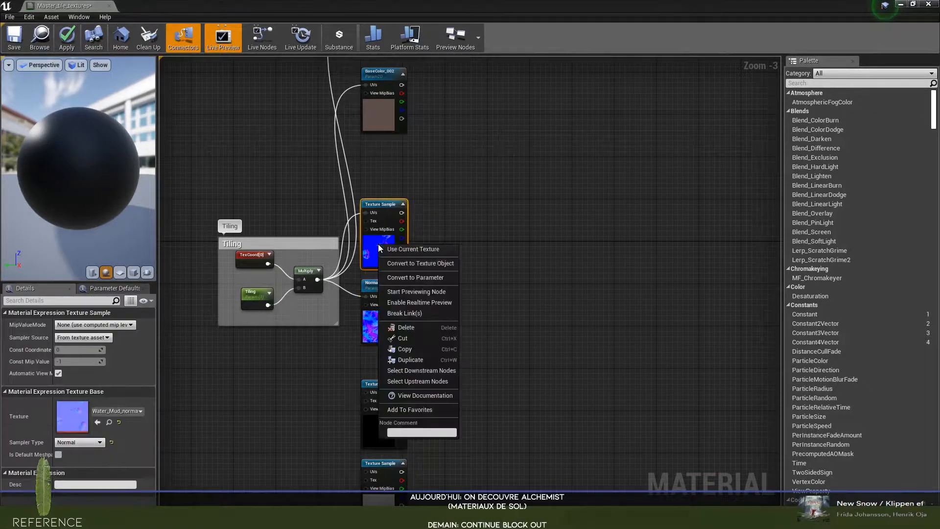
pyautogui.click(407, 277)
pyautogui.write('Normal_002')
pyautogui.press('Return')
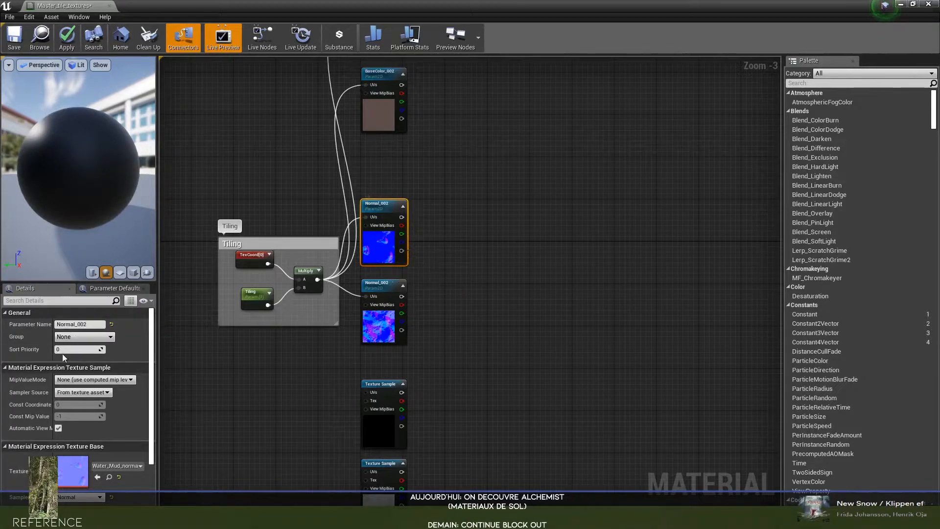
pyautogui.press('BackSpace')
pyautogui.write('1')
pyautogui.press('Return')
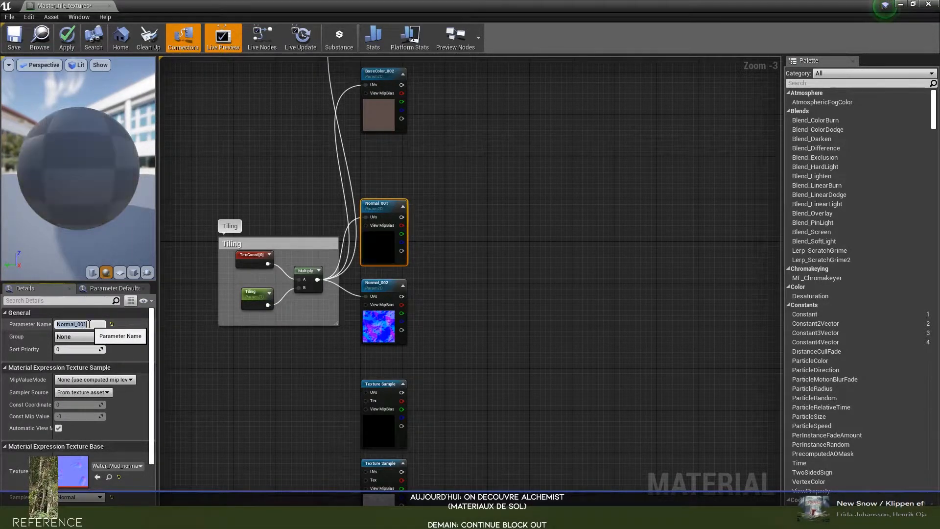
# - Connect the Tiling group's Multiply output to the UVs inputs of both specular samples
pyautogui.moveTo(396, 349); pyautogui.dragTo(410, 207, button='right')
pyautogui.moveTo(331, 138); pyautogui.dragTo(379, 250)
pyautogui.click(332, 138)
pyautogui.moveTo(331, 138); pyautogui.dragTo(332, 140)
pyautogui.moveTo(382, 250); pyautogui.dragTo(383, 251)
pyautogui.moveTo(330, 142); pyautogui.dragTo(381, 331)
# - Connect the Tiling group's Multiply output to the UVs inputs of both roughness samples
pyautogui.scroll(1, 457, 317)
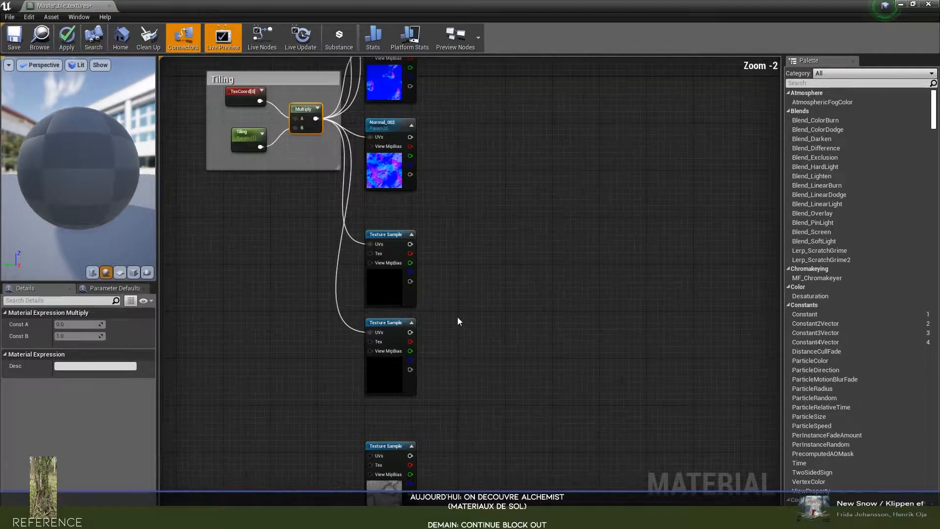
pyautogui.scroll(-1, 457, 318)
pyautogui.moveTo(458, 320); pyautogui.dragTo(458, 269, button='right')
pyautogui.moveTo(331, 84); pyautogui.dragTo(381, 387)
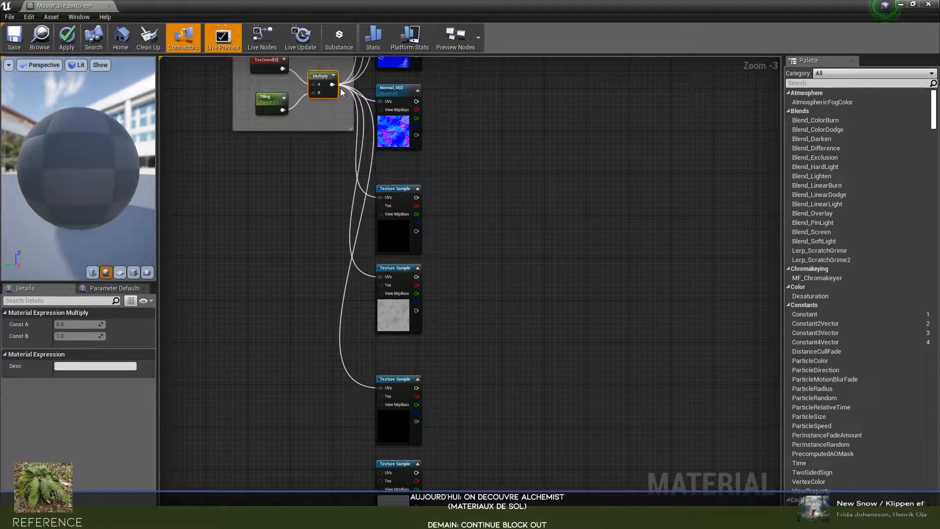
pyautogui.moveTo(332, 84); pyautogui.dragTo(381, 472)
# - Convert the Water_Mud and Mud_wet specular samples to texture parameters
pyautogui.scroll(4, 436, 290)
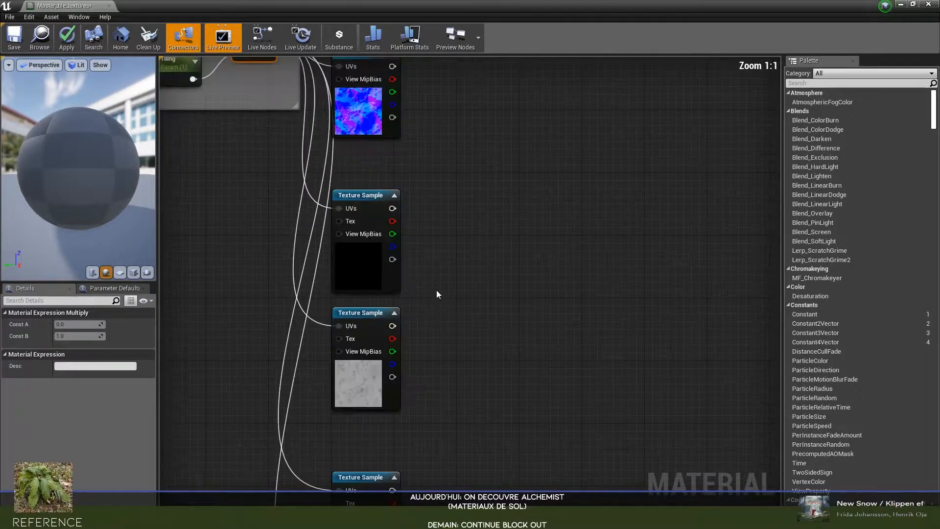
pyautogui.click(368, 266)
pyautogui.keyDown('ctrl'); pyautogui.click(369, 388); pyautogui.keyUp('ctrl')
pyautogui.rightClick(361, 275)
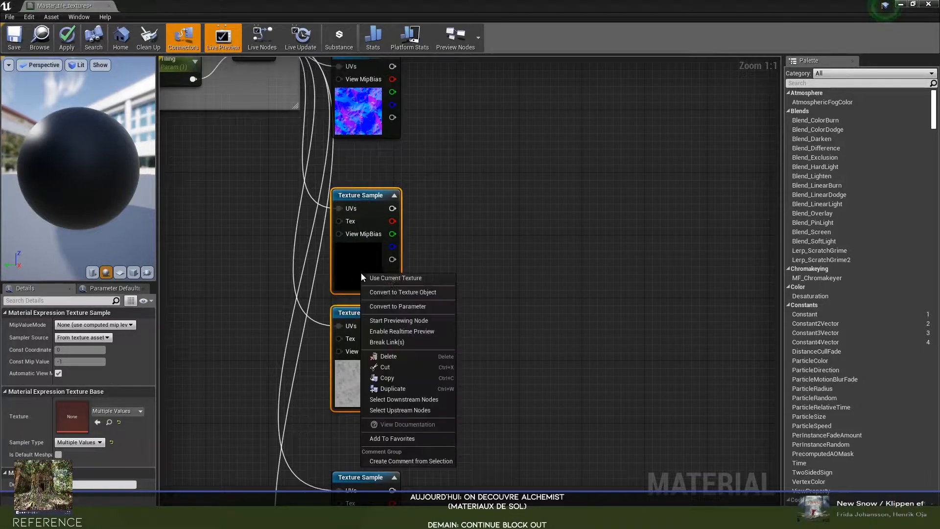
pyautogui.click(402, 306)
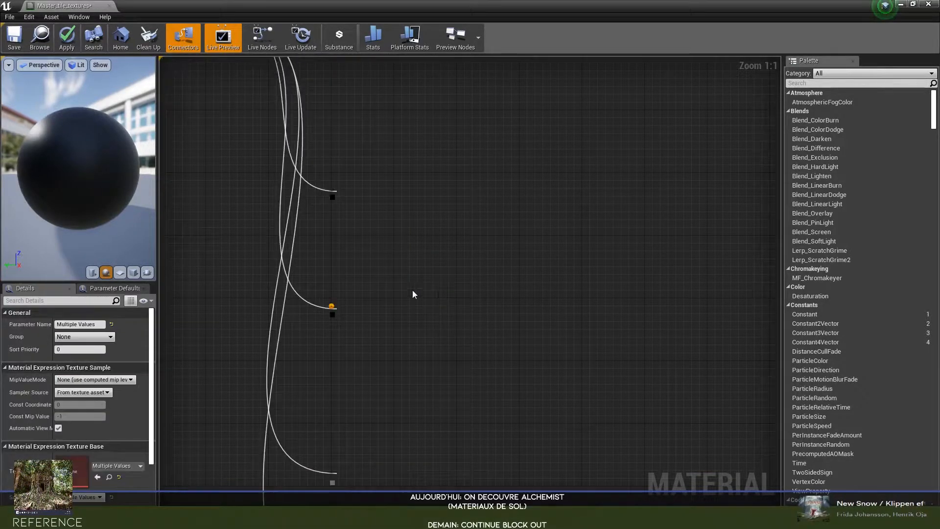
# - Name the Water_Mud specular parameter Spec_001 and the Mud_wet specular parameter Spec_002
pyautogui.click(366, 271)
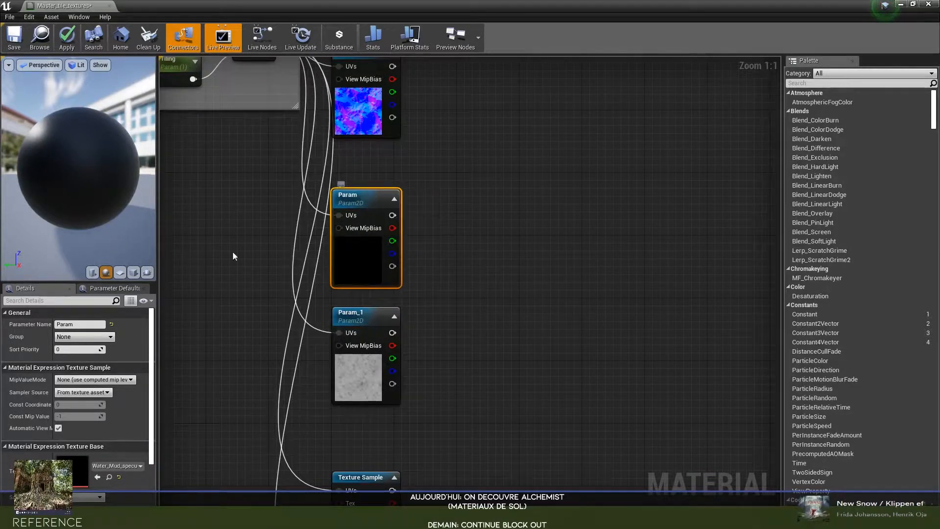
pyautogui.click(93, 323)
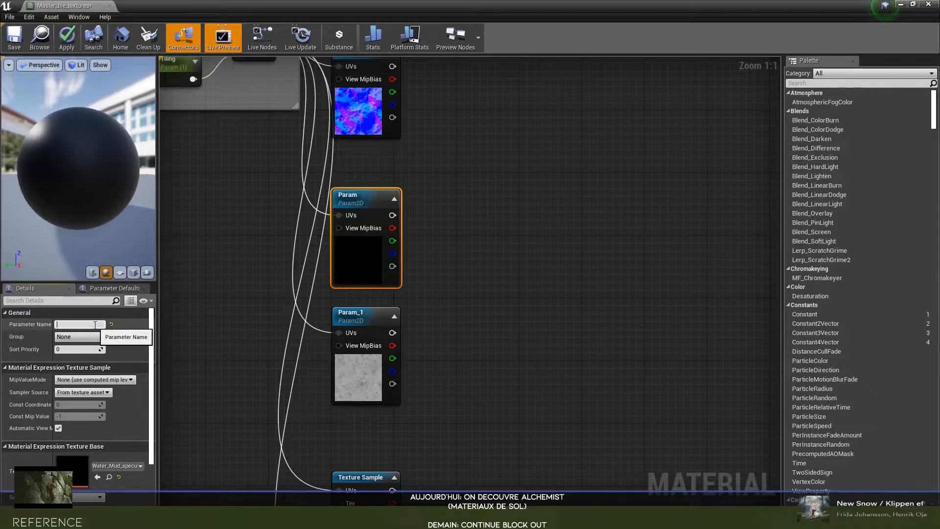
pyautogui.write('Spec_001')
pyautogui.press('Return')
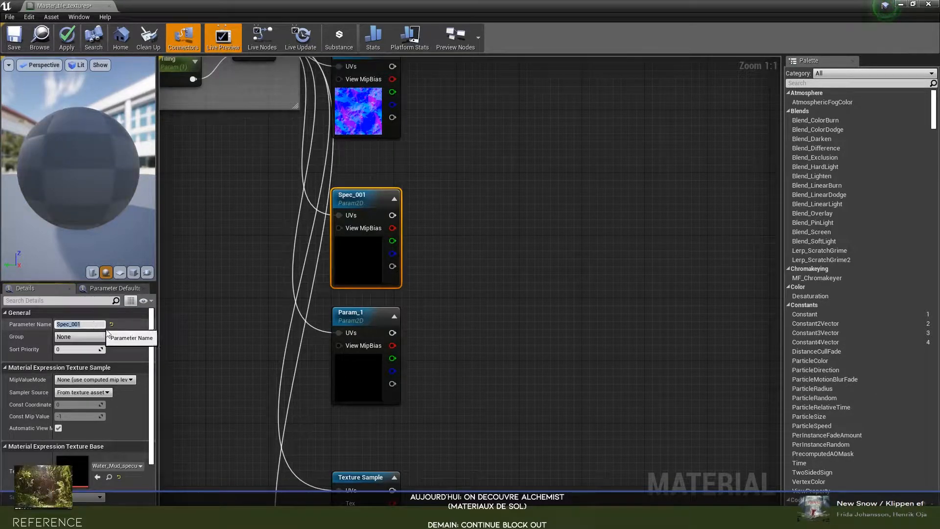
pyautogui.click(356, 371)
pyautogui.click(94, 324)
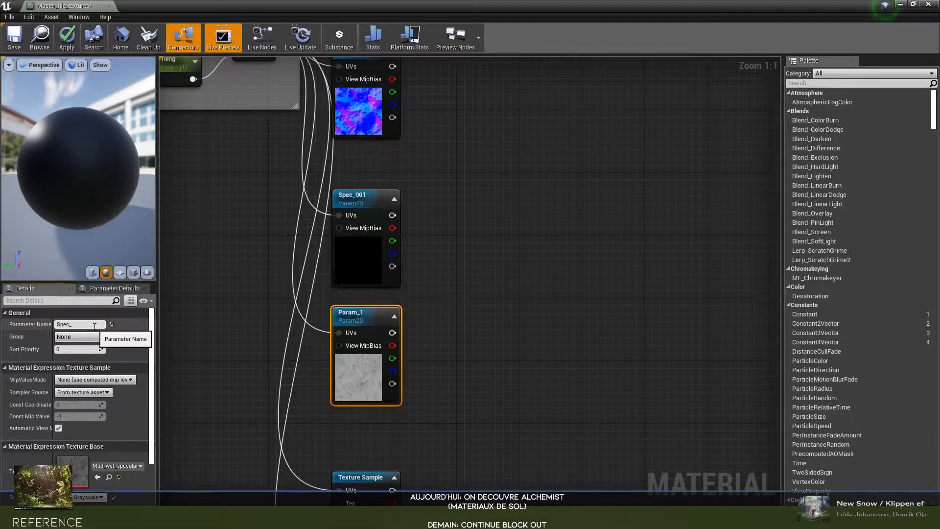
pyautogui.write('Spec_002')
pyautogui.press('Return')
# - Convert both roughness samples to texture parameters and name the Water_Mud one Roughness_001
pyautogui.moveTo(250, 391); pyautogui.dragTo(238, 191, button='right')
pyautogui.click(342, 299)
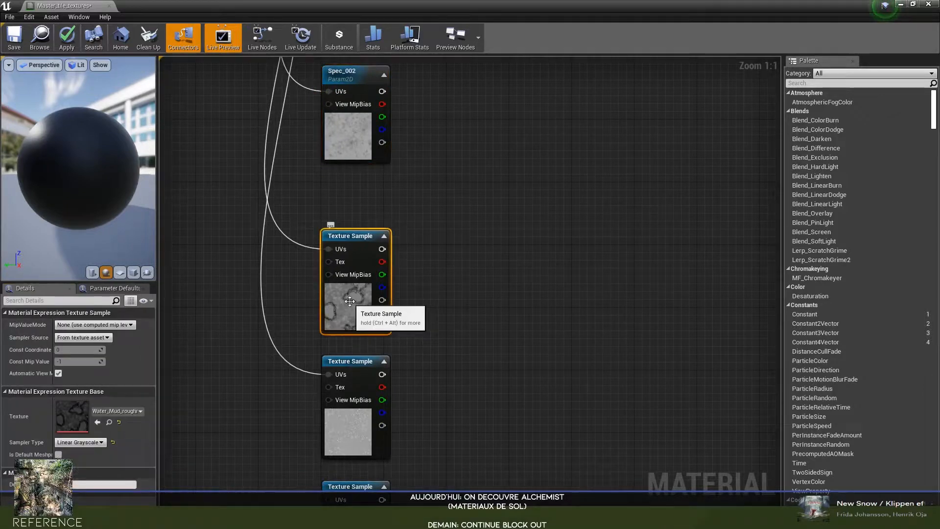
pyautogui.keyDown('ctrl'); pyautogui.click(350, 361); pyautogui.keyUp('ctrl')
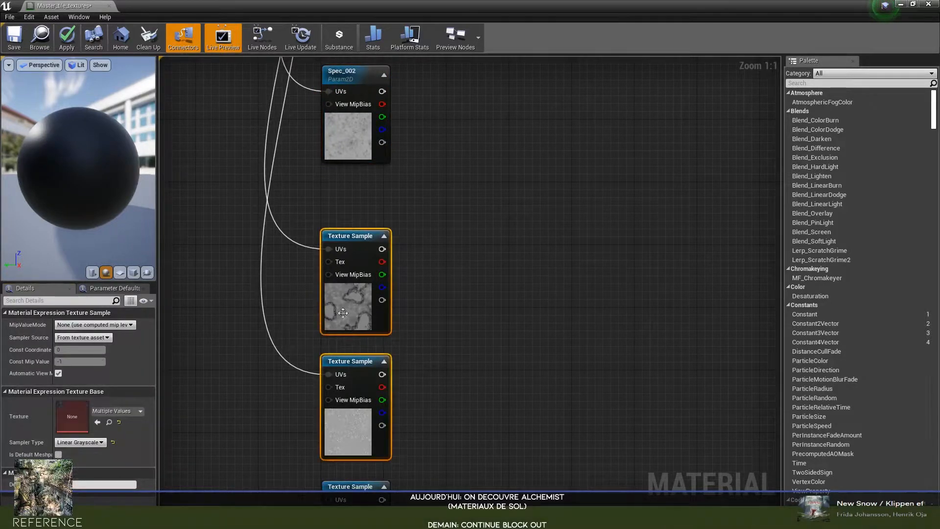
pyautogui.rightClick(341, 299)
pyautogui.click(390, 329)
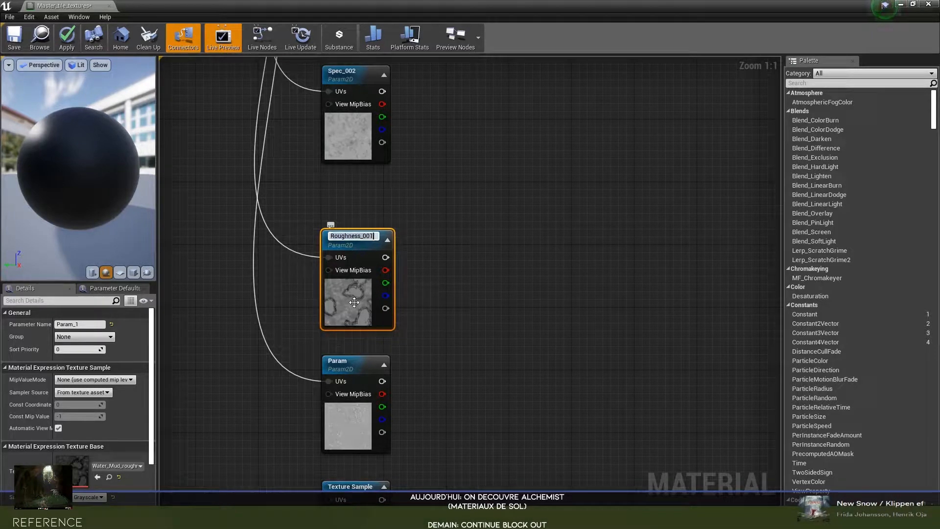
# - Name the Mud_wet roughness parameter Roughness_002
pyautogui.click(355, 365)
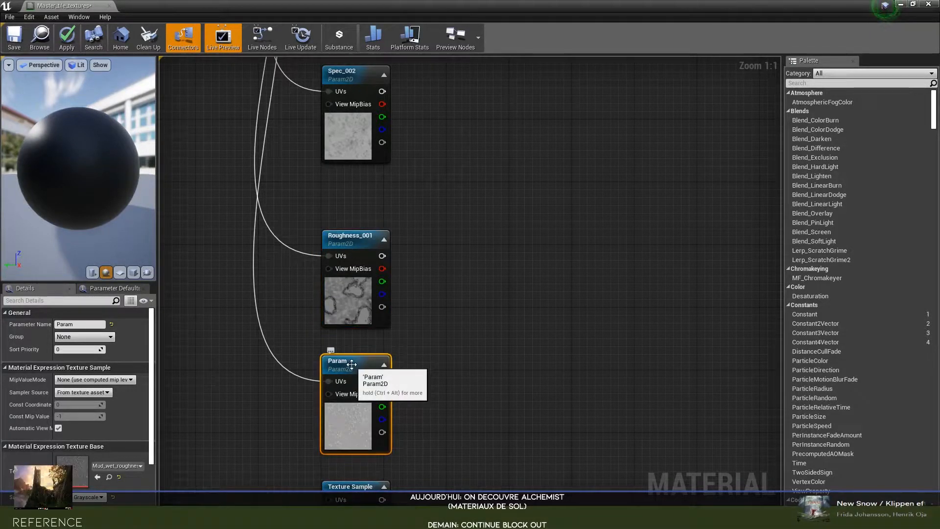
pyautogui.click(99, 324)
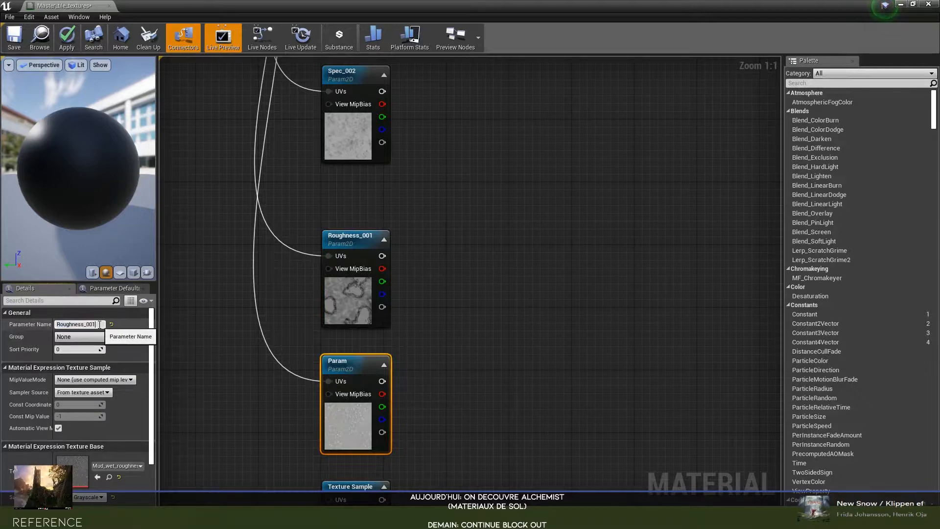
pyautogui.write('Roughness_002')
pyautogui.press('Return')
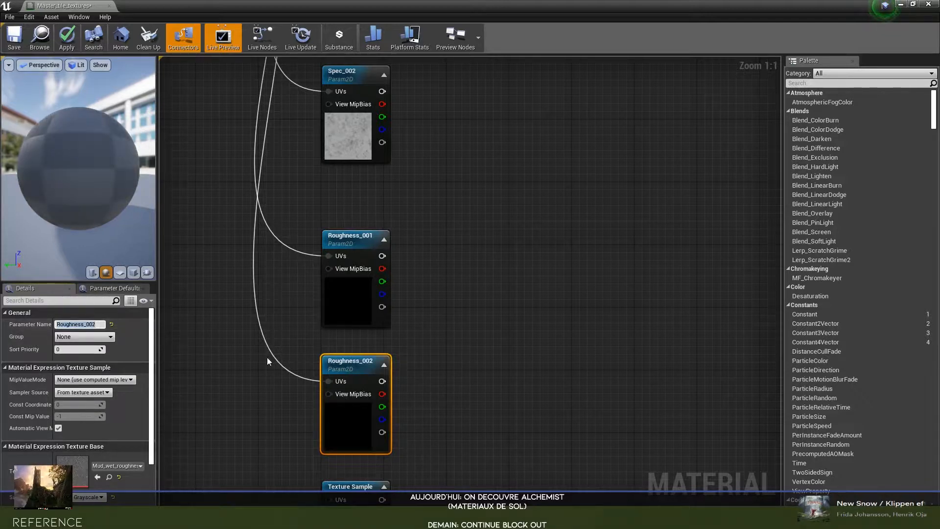
# - Connect the Tiling group's Multiply output to the UVs inputs of both height samples
pyautogui.moveTo(228, 354)
pyautogui.mouseDown(button='right')
pyautogui.moveTo(221, 225)
pyautogui.moveTo(232, 318)
pyautogui.moveTo(213, 238)
pyautogui.mouseUp(button='right')
pyautogui.moveTo(226, 326); pyautogui.dragTo(226, 295, button='right')
pyautogui.scroll(-7, 226, 297)
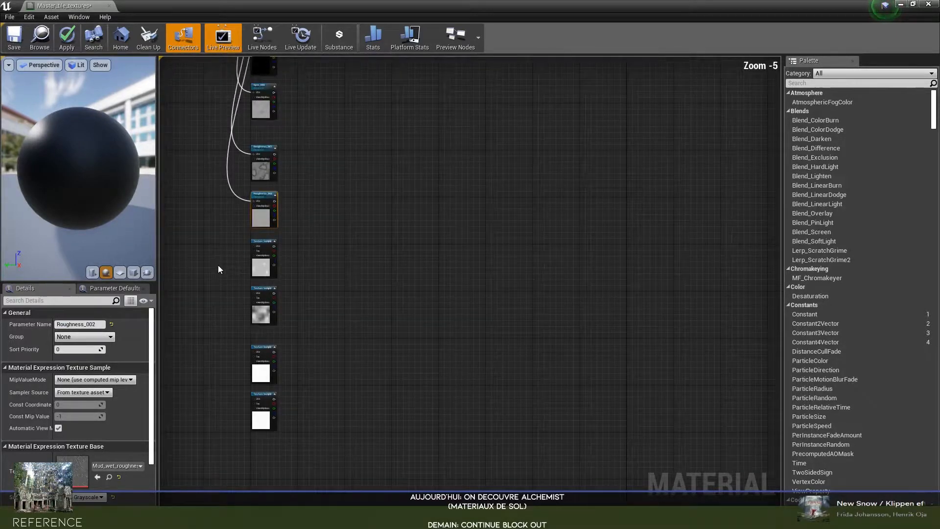
pyautogui.scroll(3, 273, 212)
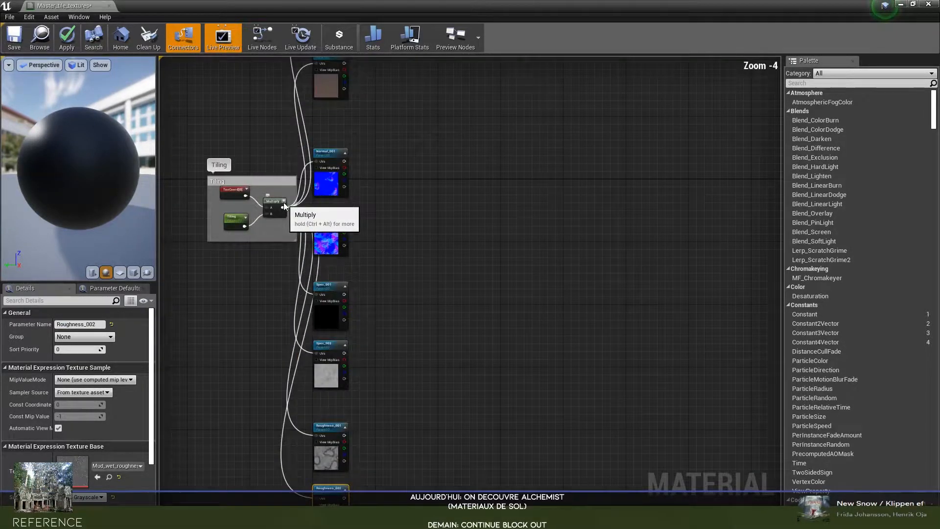
pyautogui.click(283, 206)
pyautogui.moveTo(283, 207); pyautogui.dragTo(317, 409)
pyautogui.moveTo(254, 266); pyautogui.dragTo(258, 298, button='right')
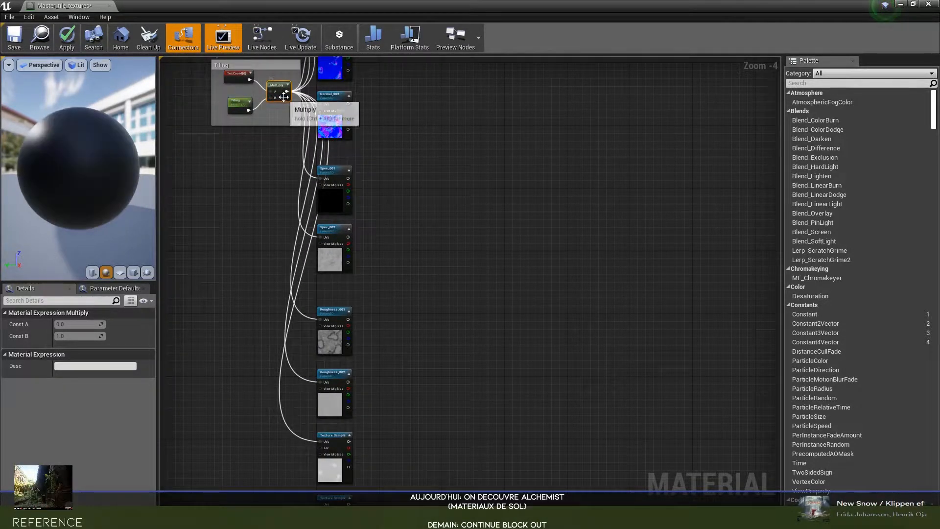
pyautogui.moveTo(285, 92); pyautogui.dragTo(321, 443)
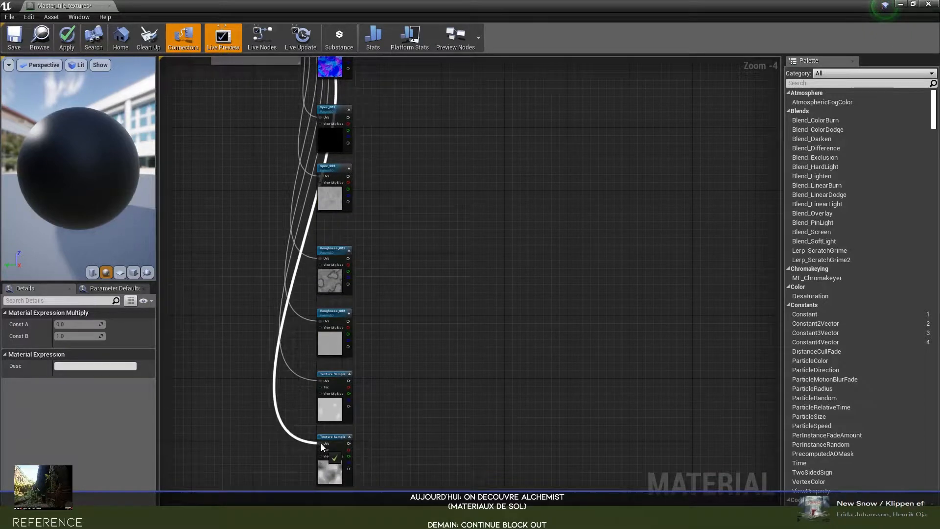
# - Connect the Tiling group's Multiply output to the UVs inputs of both ambient occlusion samples at the end of the column
pyautogui.moveTo(241, 225); pyautogui.dragTo(262, 376, button='right')
pyautogui.moveTo(308, 182); pyautogui.dragTo(342, 418)
pyautogui.moveTo(284, 242); pyautogui.dragTo(281, 348, button='right')
pyautogui.moveTo(310, 105); pyautogui.dragTo(343, 405)
pyautogui.click(275, 418)
pyautogui.moveTo(282, 171); pyautogui.dragTo(295, 395, button='right')
pyautogui.moveTo(327, 80); pyautogui.dragTo(360, 427)
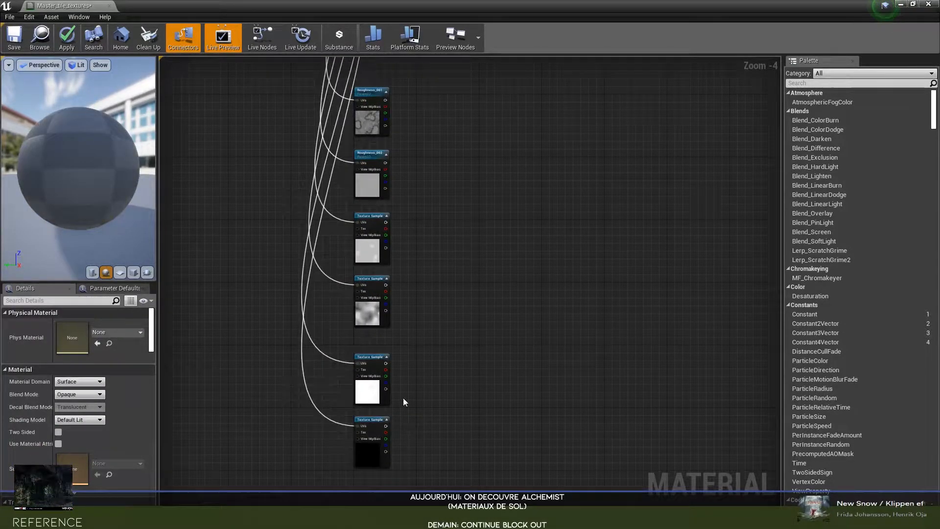
# - Convert the Water_Mud and Mud_wet height samples to texture parameters
pyautogui.moveTo(408, 251); pyautogui.dragTo(383, 303, button='right')
pyautogui.scroll(3, 381, 302)
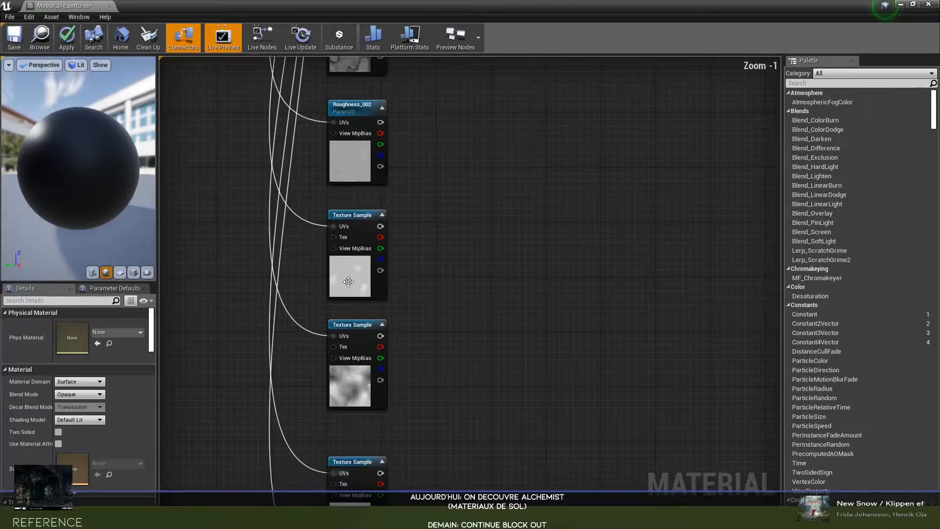
pyautogui.click(349, 284)
pyautogui.scroll(1, 421, 301)
pyautogui.keyDown('ctrl'); pyautogui.click(362, 378); pyautogui.keyUp('ctrl')
pyautogui.rightClick(359, 291)
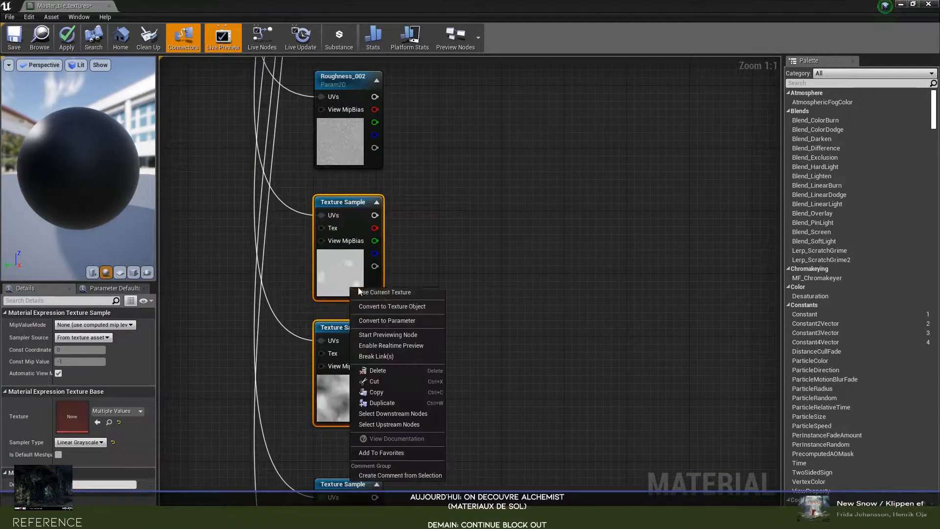
pyautogui.click(389, 319)
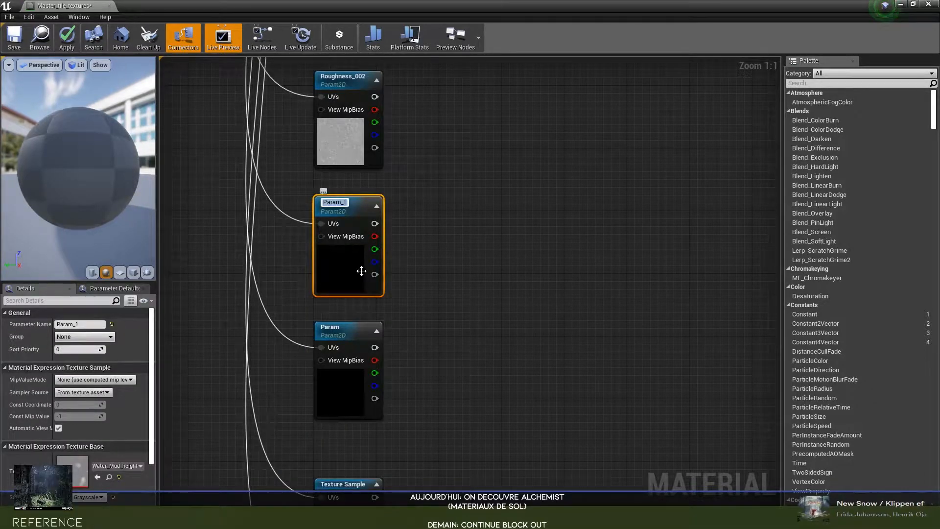
# - Name the Water_Mud height parameter Height_001 and the Mud_wet height parameter Height_002
pyautogui.write('Height_')
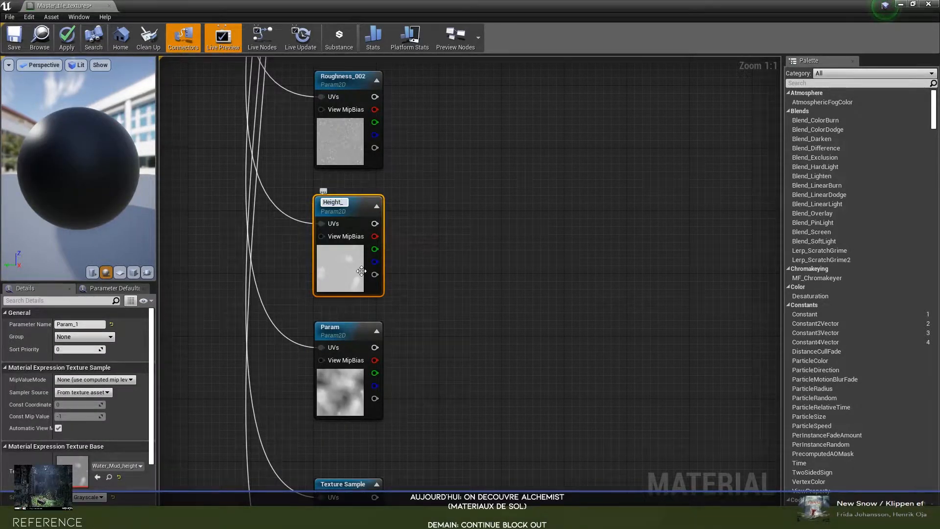
pyautogui.click(316, 371)
pyautogui.click(81, 324)
pyautogui.write('Height_002')
pyautogui.press('Return')
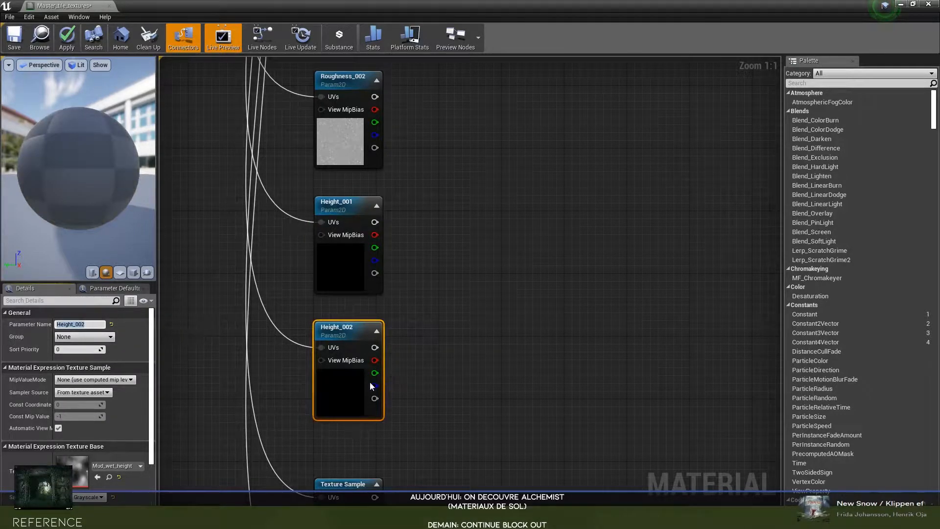
# - Convert the Water_Mud and Mud_wet ambient occlusion samples at the end of the column to texture parameters
pyautogui.scroll(-3, 424, 387)
pyautogui.moveTo(423, 401); pyautogui.dragTo(426, 329, button='right')
pyautogui.scroll(3, 406, 313)
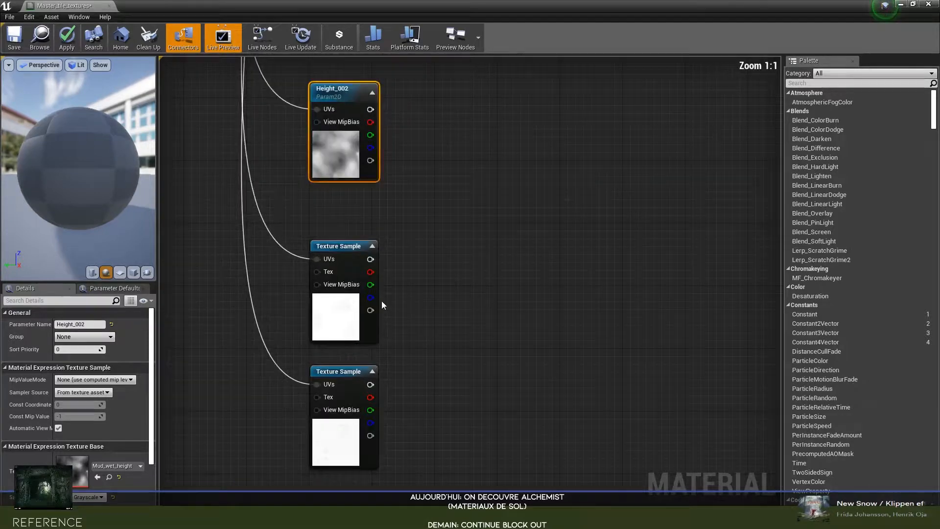
pyautogui.moveTo(348, 224); pyautogui.dragTo(338, 387)
pyautogui.rightClick(333, 304)
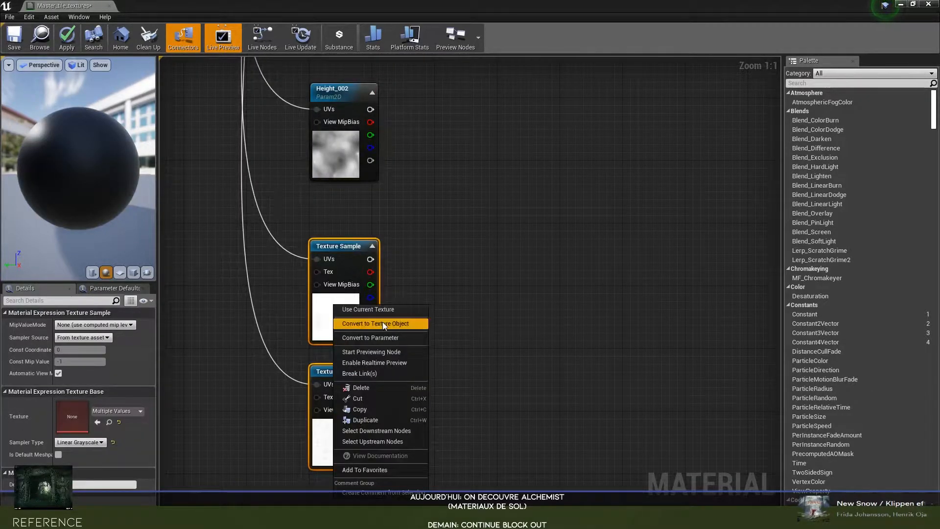
pyautogui.click(384, 338)
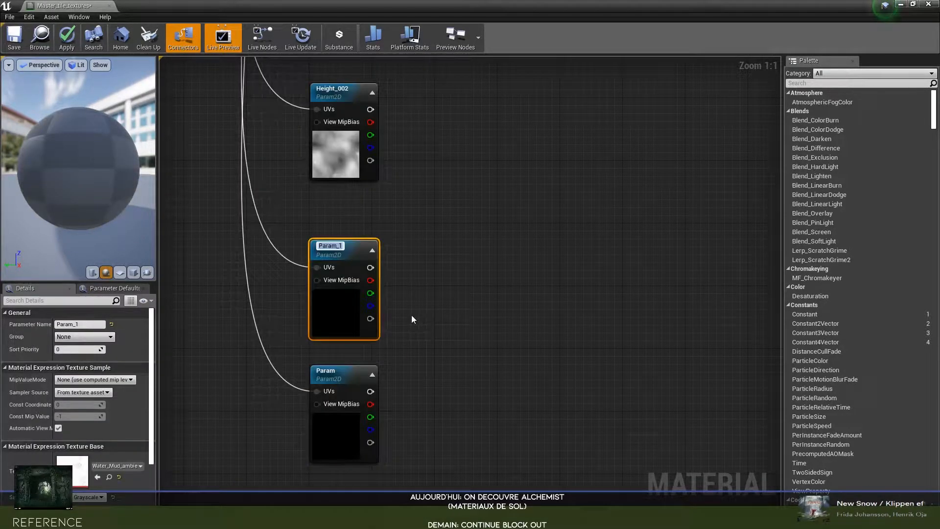
# - Name the Water_Mud ambient occlusion parameter AO_001 and the Mud_wet ambient occlusion parameter AO_002
pyautogui.write('AO')
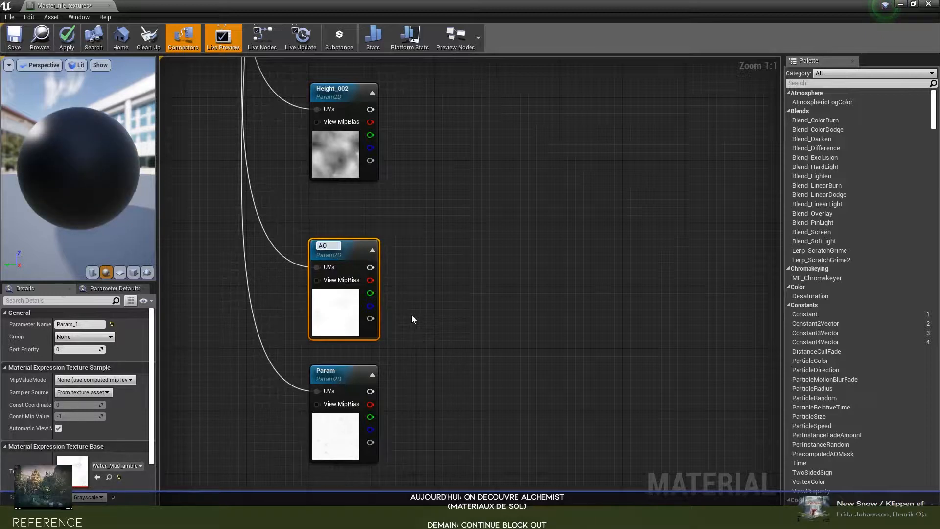
pyautogui.write('_001')
pyautogui.hotkey('ctrl', 'c')
pyautogui.click(314, 416)
pyautogui.click(85, 324)
pyautogui.hotkey('ctrl', 'v')
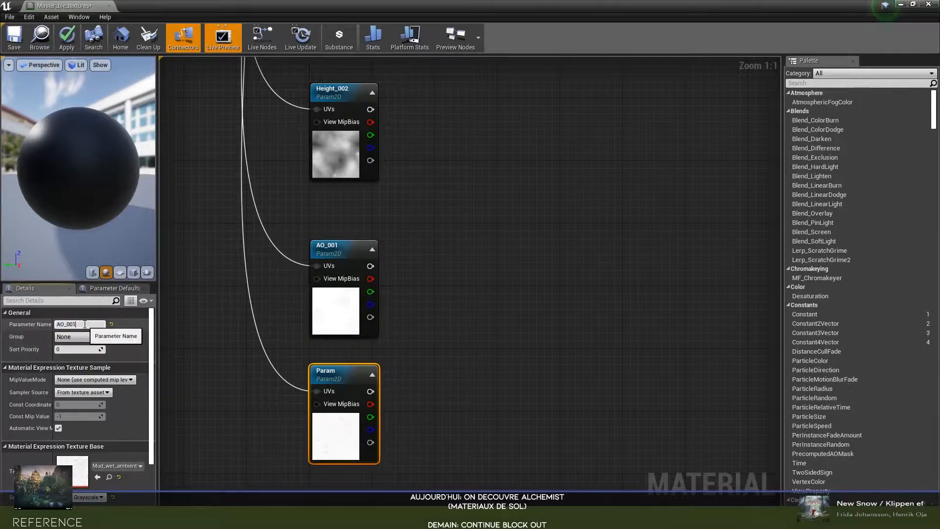
pyautogui.press('BackSpace')
pyautogui.write('2')
pyautogui.press('Return')
# - Examine the texture parameter column and the free space between it and the Master_tile_textures output node
pyautogui.scroll(-6, 443, 179)
pyautogui.moveTo(504, 142); pyautogui.dragTo(494, 305, button='right')
pyautogui.moveTo(491, 191); pyautogui.dragTo(483, 340, button='right')
pyautogui.moveTo(453, 214); pyautogui.dragTo(448, 267, button='right')
pyautogui.scroll(2, 445, 275)
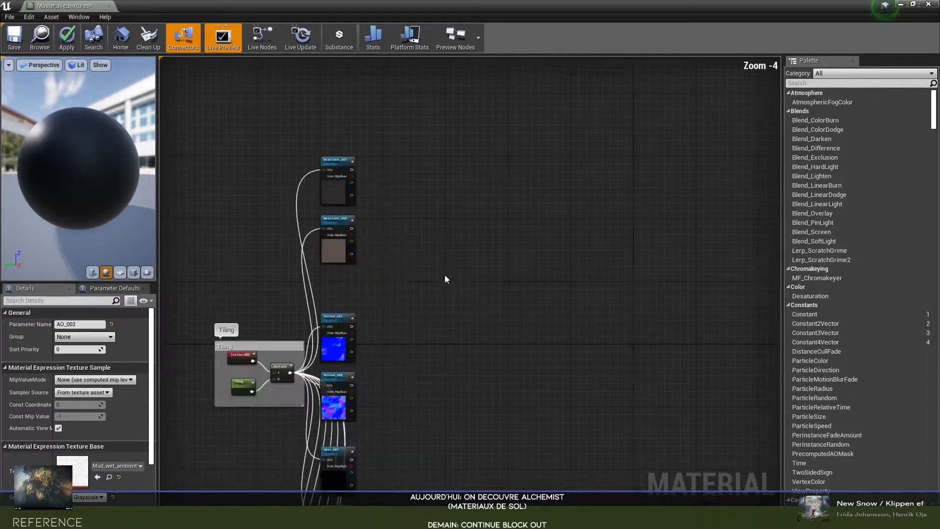
pyautogui.moveTo(424, 197); pyautogui.dragTo(436, 257, button='right')
pyautogui.scroll(3, 438, 259)
pyautogui.moveTo(382, 270); pyautogui.dragTo(398, 245, button='right')
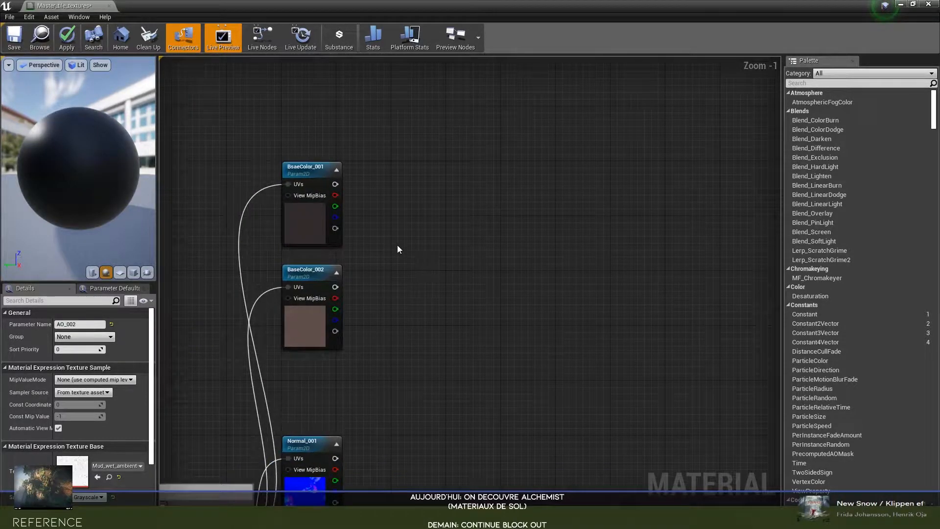
pyautogui.click(397, 245)
pyautogui.scroll(-4, 465, 333)
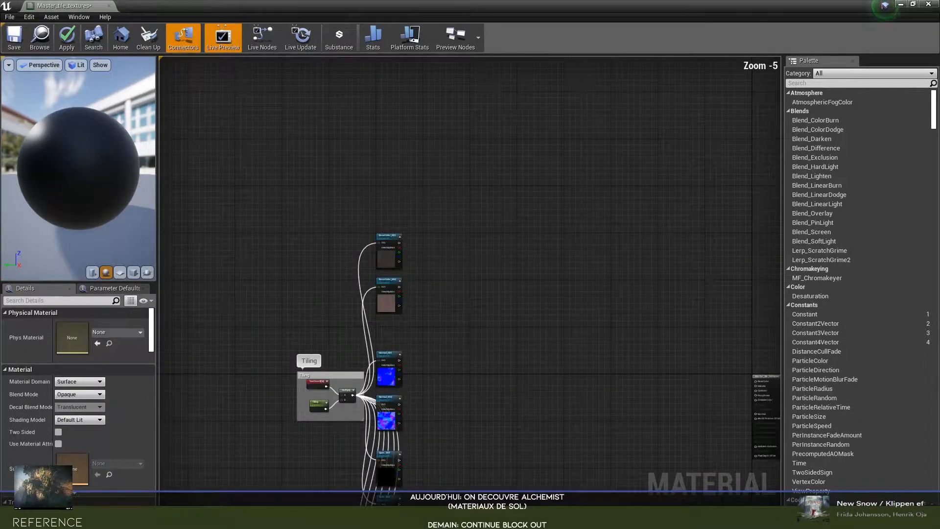
pyautogui.moveTo(536, 338); pyautogui.dragTo(507, 320, button='right')
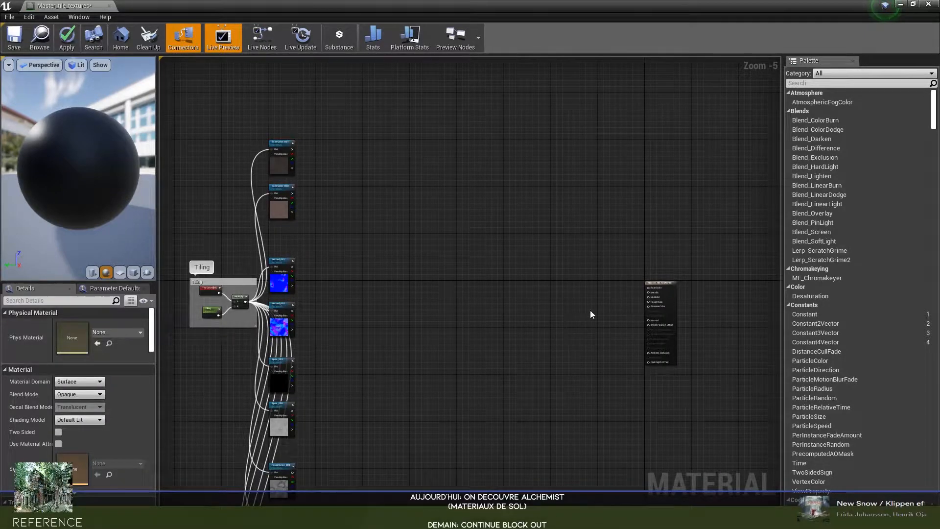
pyautogui.moveTo(584, 316); pyautogui.dragTo(526, 310, button='right')
pyautogui.scroll(1, 518, 302)
pyautogui.scroll(-1, 510, 302)
pyautogui.moveTo(450, 273); pyautogui.dragTo(503, 268, button='right')
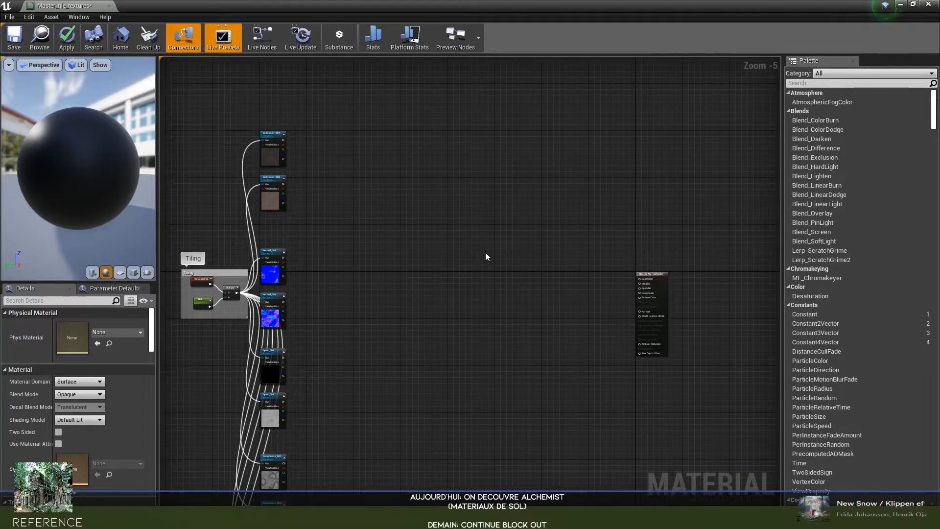
# - Add a Vertex Color node beside the normal texture parameters
pyautogui.rightClick(407, 305)
pyautogui.write('vertex')
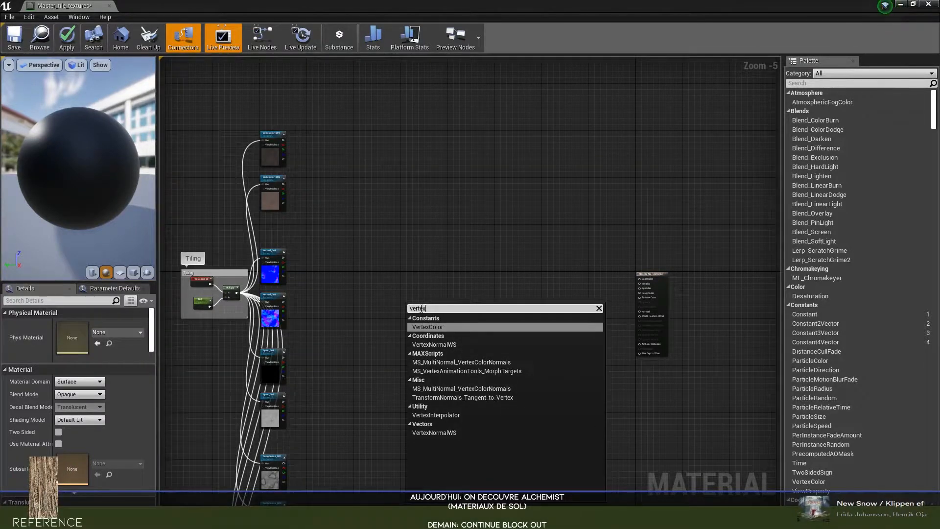
pyautogui.press('Return')
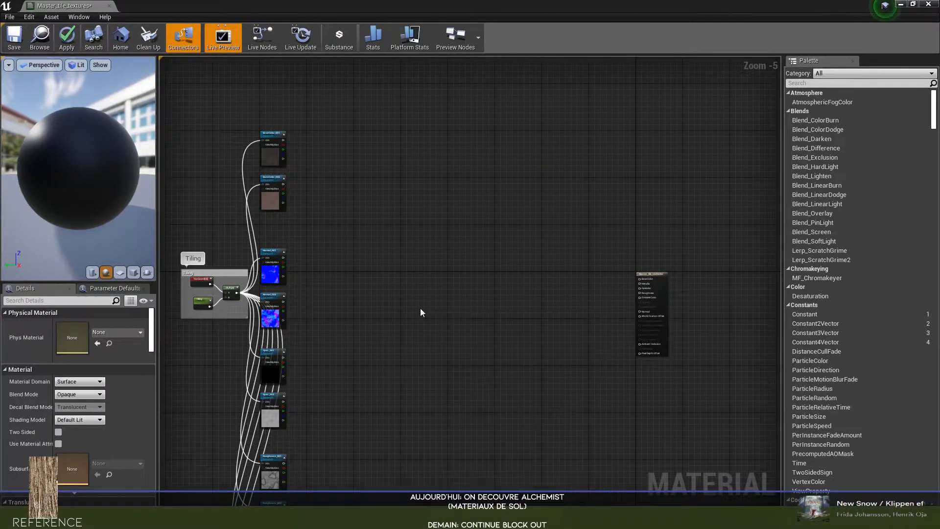
pyautogui.moveTo(409, 316); pyautogui.dragTo(364, 302)
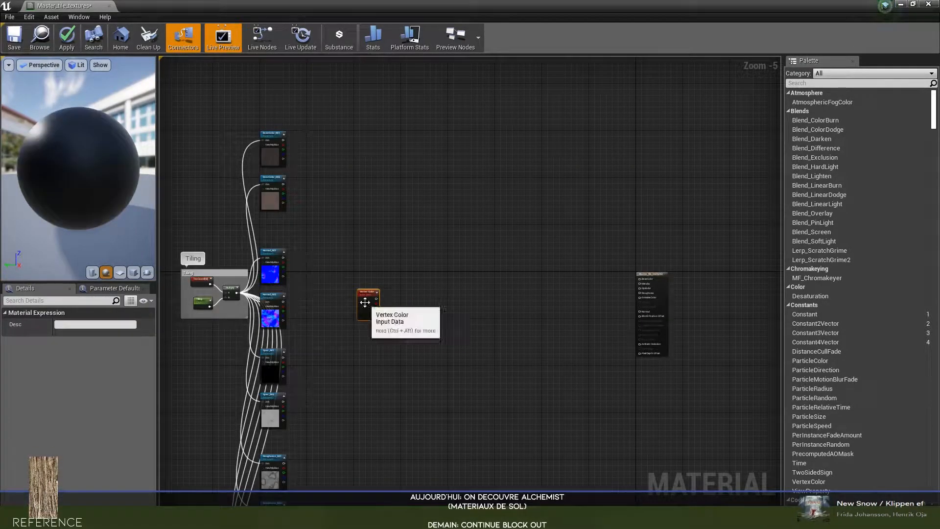
# - Add a LinearInterpolate node beside the base color parameters and shift the Vertex Color node closer to the texture column
pyautogui.rightClick(536, 280)
pyautogui.write('linear')
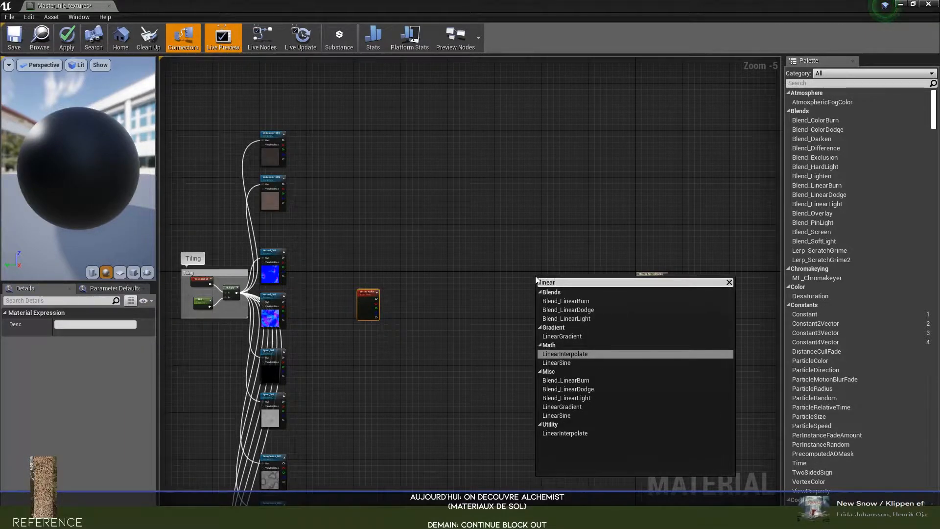
pyautogui.press('Return')
pyautogui.moveTo(547, 281); pyautogui.dragTo(392, 190)
pyautogui.scroll(2, 448, 325)
pyautogui.moveTo(400, 342); pyautogui.dragTo(336, 268)
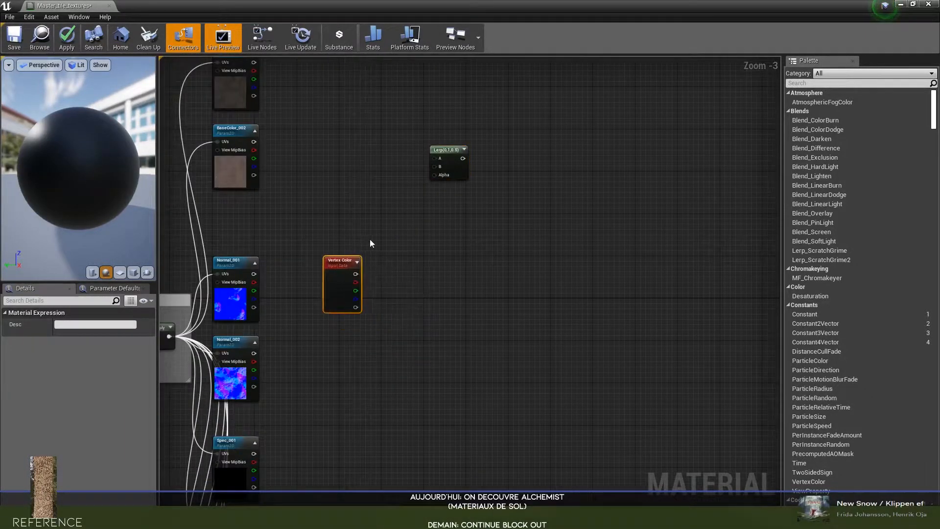
# - Connect the red output of the Vertex Color node to the Lerp's Alpha input
pyautogui.moveTo(369, 239); pyautogui.dragTo(377, 276, button='right')
pyautogui.moveTo(361, 311); pyautogui.dragTo(406, 240)
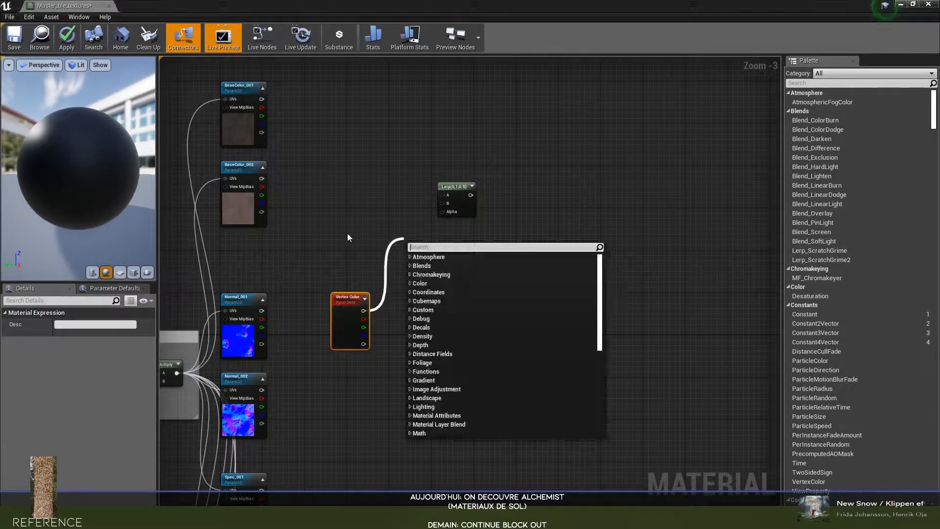
pyautogui.click(348, 233)
pyautogui.moveTo(362, 320); pyautogui.dragTo(448, 216)
pyautogui.click(398, 296)
pyautogui.moveTo(368, 320); pyautogui.dragTo(442, 212)
# - Duplicate the Lerp node twice and stack the copies below the original
pyautogui.click(454, 186)
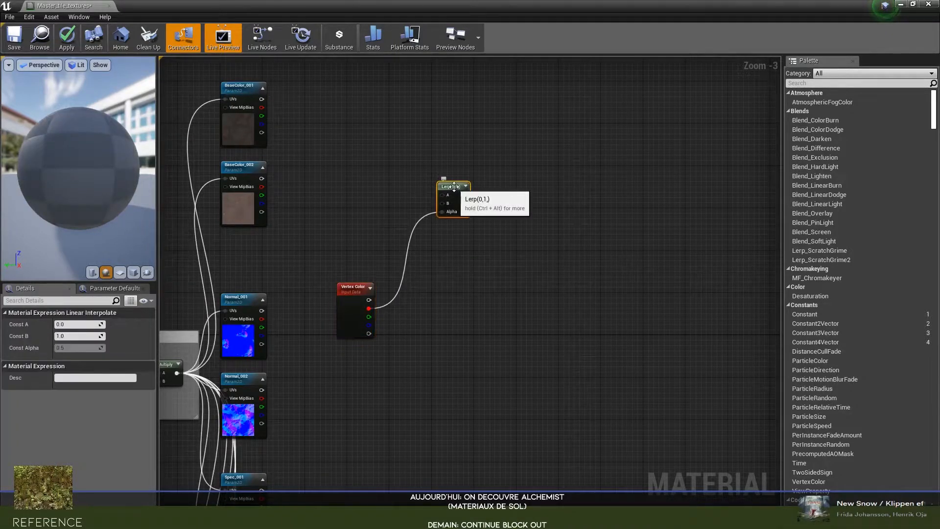
pyautogui.hotkey('ctrl', 'w')
pyautogui.moveTo(478, 236); pyautogui.dragTo(460, 318)
pyautogui.hotkey('ctrl', 'w')
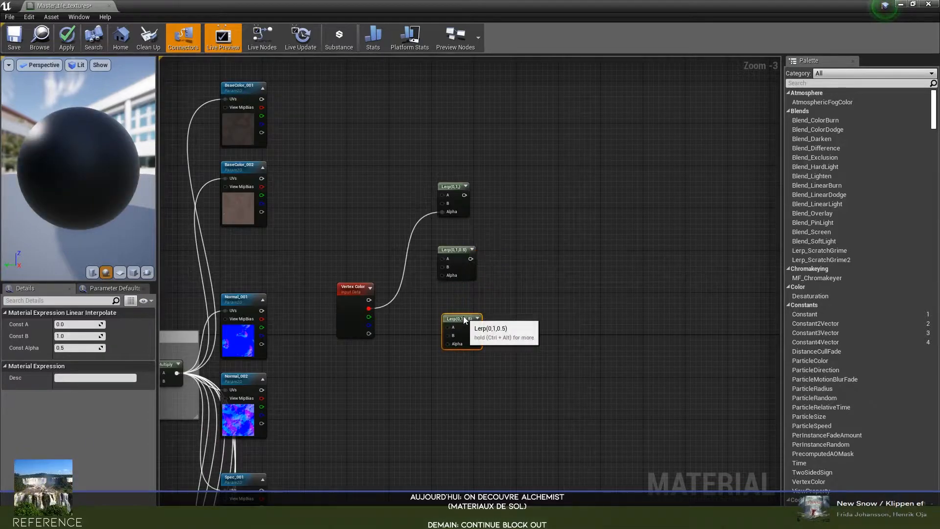
# - Add three more Lerp copies below the stack to make a column of six
pyautogui.scroll(-5, 505, 316)
pyautogui.moveTo(505, 316); pyautogui.dragTo(500, 249, button='right')
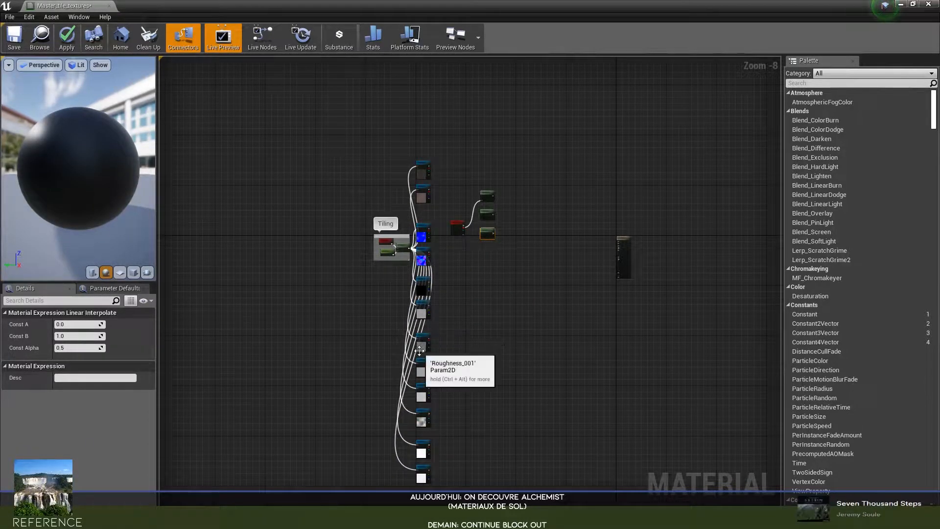
pyautogui.scroll(3, 495, 269)
pyautogui.moveTo(496, 269); pyautogui.dragTo(462, 331, button='right')
pyautogui.hotkey('ctrl', 'v')
pyautogui.moveTo(469, 331); pyautogui.dragTo(446, 333)
pyautogui.hotkey('ctrl', 'v')
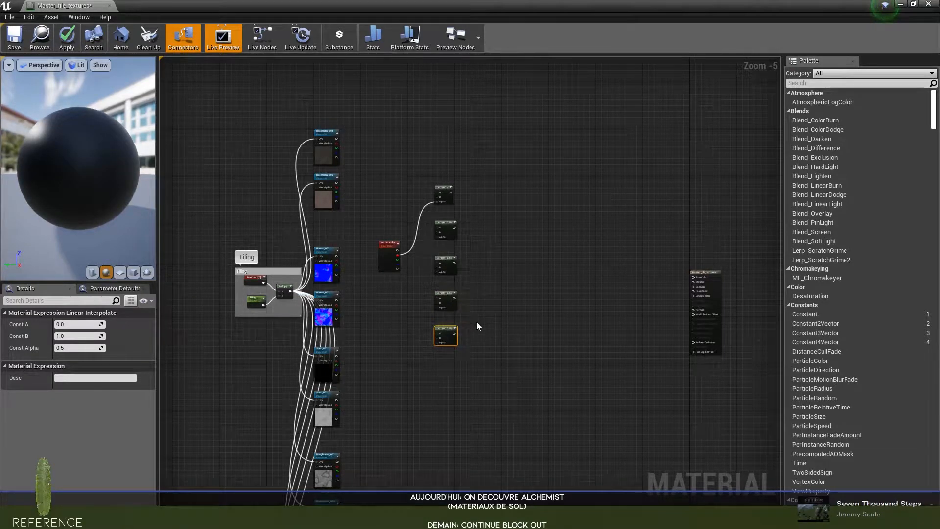
pyautogui.hotkey('ctrl', 'v')
pyautogui.moveTo(478, 324); pyautogui.dragTo(446, 367)
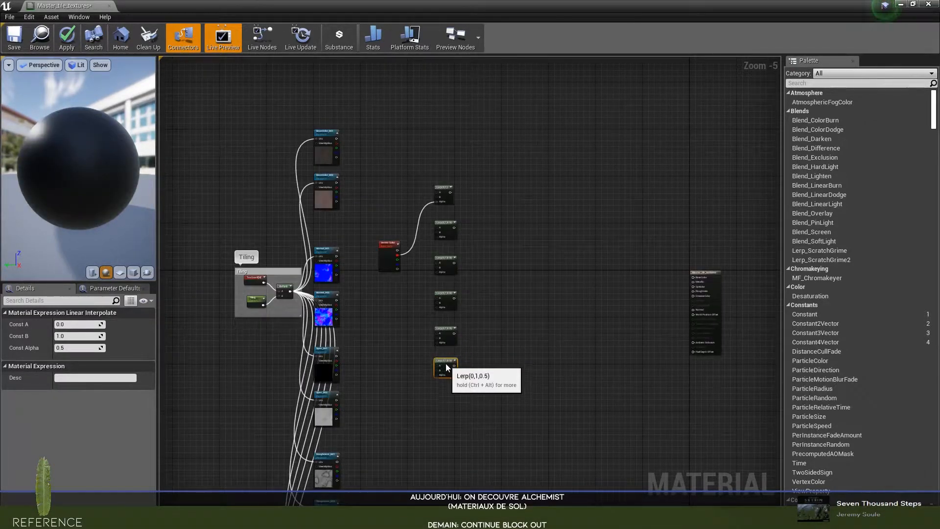
# - Select the six Lerp nodes and move them together next to the Master_tile_textures output node
pyautogui.moveTo(448, 174); pyautogui.dragTo(458, 395)
pyautogui.moveTo(548, 338); pyautogui.dragTo(458, 313, button='right')
pyautogui.moveTo(354, 174); pyautogui.dragTo(546, 210)
pyautogui.click(572, 225)
# - Move the Vertex Color node closer to the column of Lerp nodes
pyautogui.moveTo(435, 252); pyautogui.dragTo(360, 251, button='right')
pyautogui.scroll(2, 359, 251)
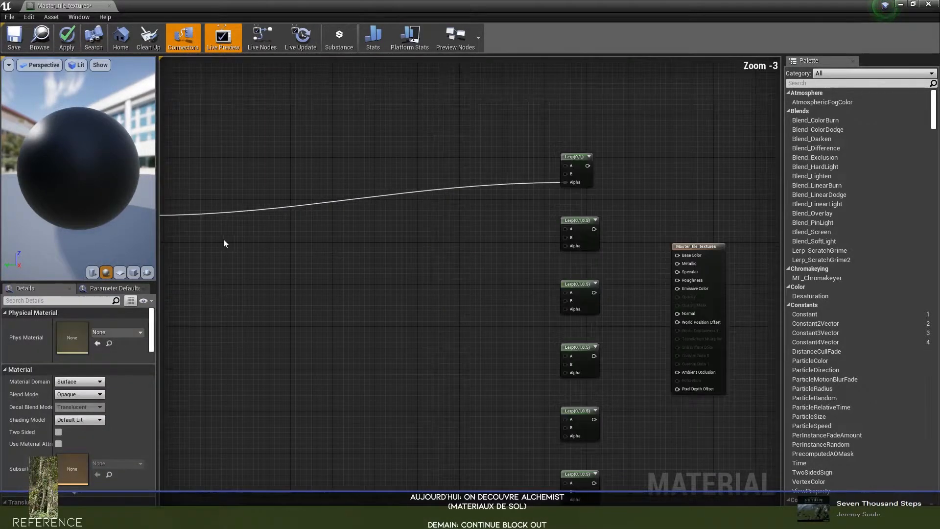
pyautogui.moveTo(223, 239); pyautogui.dragTo(338, 242, button='right')
pyautogui.click(254, 235)
pyautogui.moveTo(255, 236); pyautogui.dragTo(535, 294)
pyautogui.moveTo(535, 290); pyautogui.dragTo(403, 283, button='right')
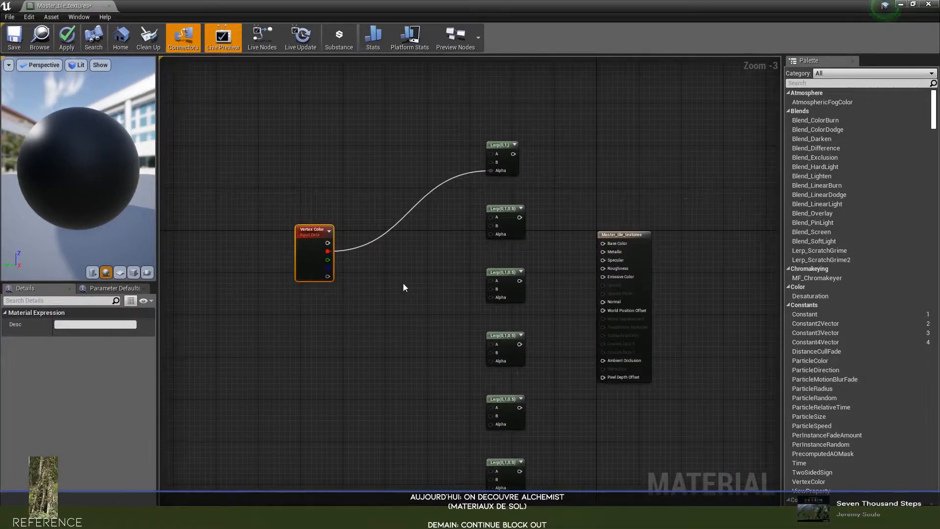
# - Connect the Vertex Color red output to the Alpha inputs of the other five Lerp nodes
pyautogui.moveTo(328, 251); pyautogui.dragTo(491, 234)
pyautogui.moveTo(327, 253); pyautogui.dragTo(491, 297)
pyautogui.moveTo(328, 251); pyautogui.dragTo(490, 361)
pyautogui.moveTo(429, 361); pyautogui.dragTo(398, 303, button='right')
pyautogui.moveTo(304, 198); pyautogui.dragTo(466, 367)
pyautogui.moveTo(298, 194); pyautogui.dragTo(461, 431)
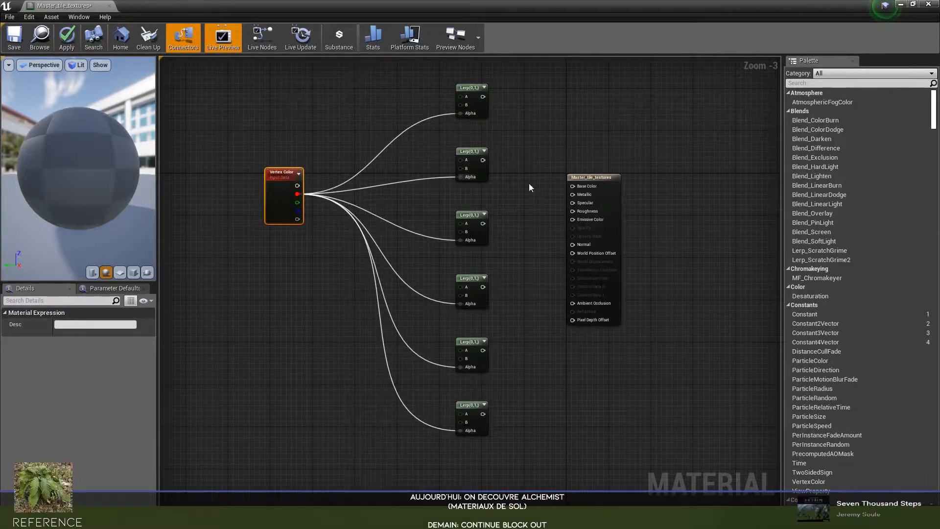
# - Connect the first Lerp's output to Base Color and the second Lerp's output to Normal
pyautogui.moveTo(529, 187); pyautogui.dragTo(481, 230, button='right')
pyautogui.moveTo(435, 140); pyautogui.dragTo(534, 228)
pyautogui.moveTo(436, 204); pyautogui.dragTo(526, 287)
# - Connect the third Lerp's output to Specular and the fourth Lerp's output to Roughness
pyautogui.moveTo(331, 239); pyautogui.dragTo(381, 228, button='right')
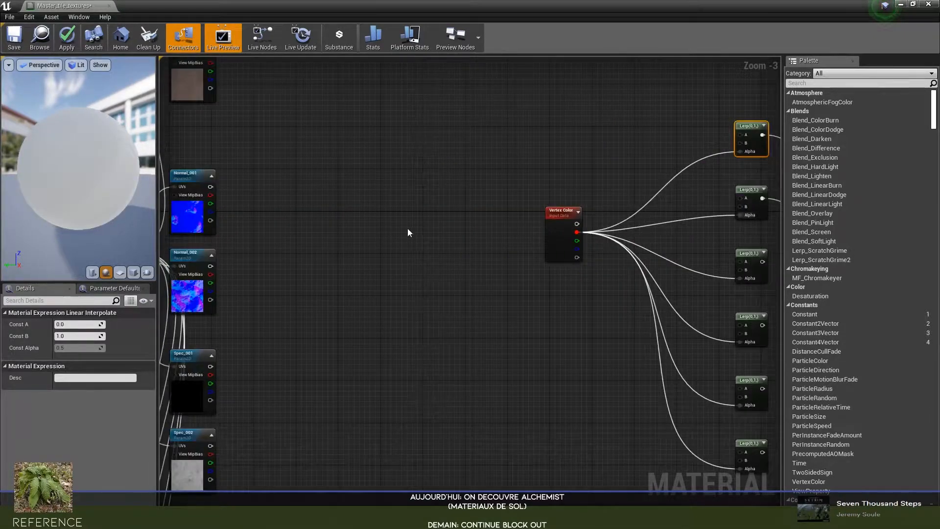
pyautogui.moveTo(276, 229); pyautogui.dragTo(451, 229, button='right')
pyautogui.scroll(-2, 451, 228)
pyautogui.moveTo(463, 281); pyautogui.dragTo(453, 234, button='right')
pyautogui.scroll(1, 385, 277)
pyautogui.scroll(1, 542, 265)
pyautogui.moveTo(542, 265); pyautogui.dragTo(319, 277, button='right')
pyautogui.moveTo(457, 173); pyautogui.dragTo(545, 152)
pyautogui.moveTo(462, 233); pyautogui.dragTo(546, 161)
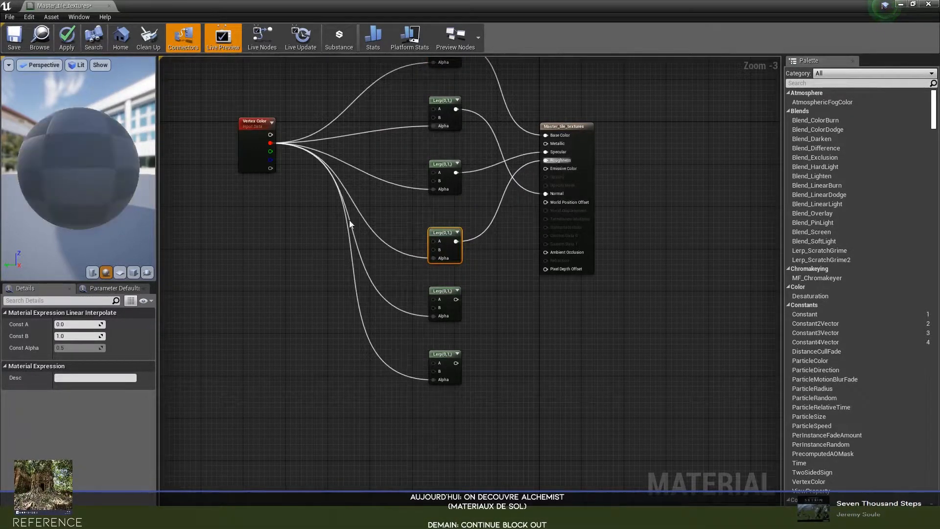
# - Connect the sixth Lerp's output to Ambient Occlusion and the fifth Lerp's output to World Displacement
pyautogui.moveTo(187, 238); pyautogui.dragTo(606, 228, button='right')
pyautogui.scroll(-1, 431, 248)
pyautogui.moveTo(405, 375); pyautogui.dragTo(395, 245, button='right')
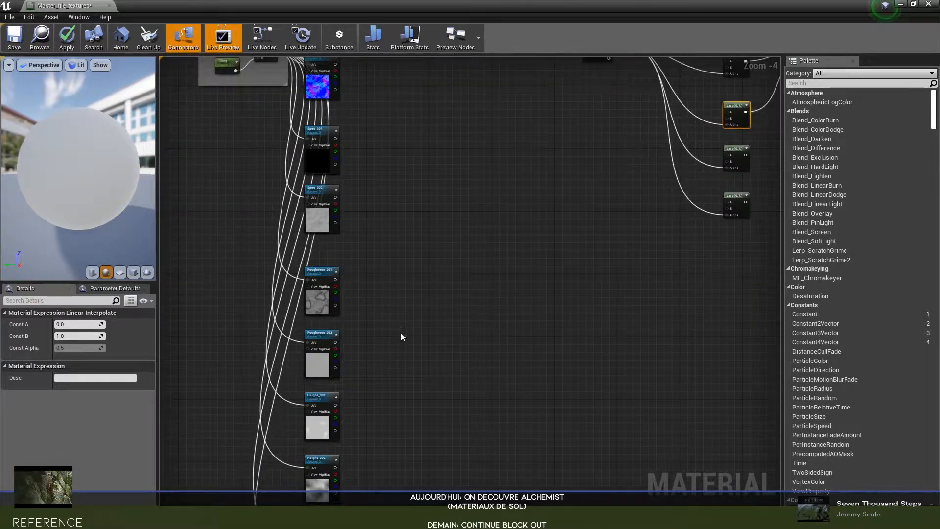
pyautogui.moveTo(400, 338); pyautogui.dragTo(395, 242, button='right')
pyautogui.moveTo(522, 330); pyautogui.dragTo(532, 238, button='right')
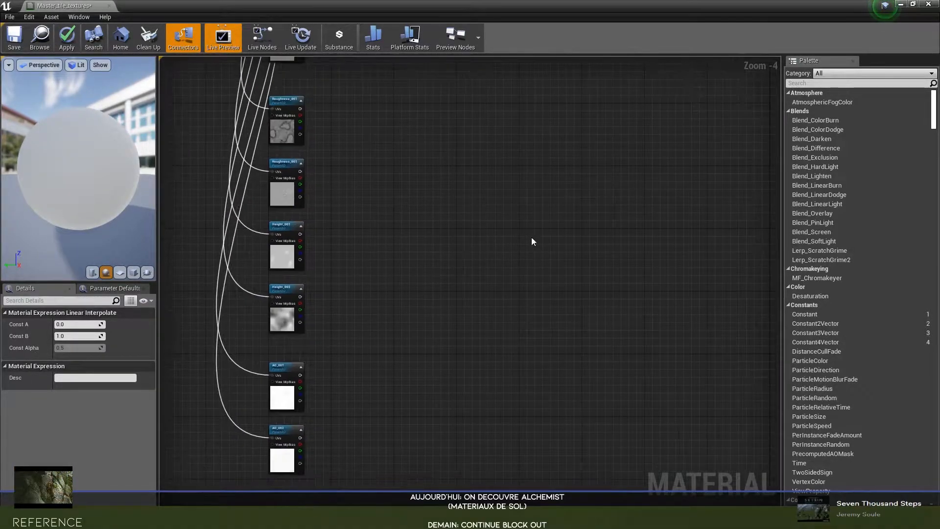
pyautogui.moveTo(638, 184); pyautogui.dragTo(284, 348, button='right')
pyautogui.moveTo(451, 147); pyautogui.dragTo(428, 271, button='right')
pyautogui.scroll(2, 428, 271)
pyautogui.moveTo(425, 214); pyautogui.dragTo(424, 279, button='right')
pyautogui.moveTo(371, 374); pyautogui.dragTo(483, 254)
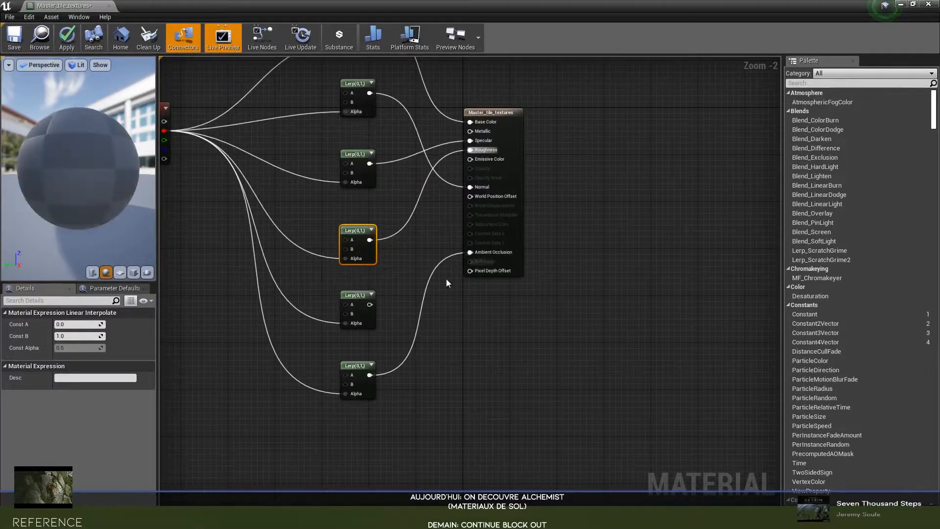
pyautogui.moveTo(370, 304); pyautogui.dragTo(480, 207)
# - Set the material's tessellation mode to Flat Tessellation and enable Crack Free Displacement
pyautogui.click(504, 118)
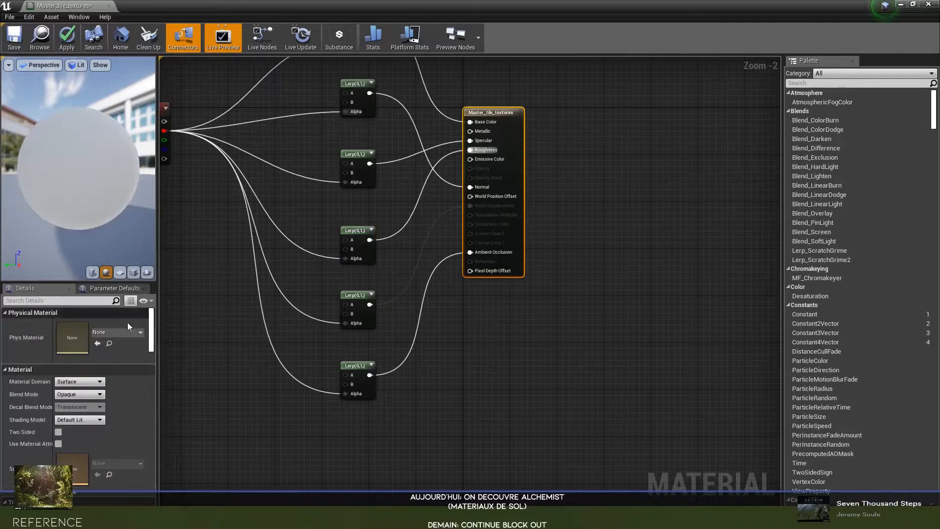
pyautogui.scroll(-10, 113, 386)
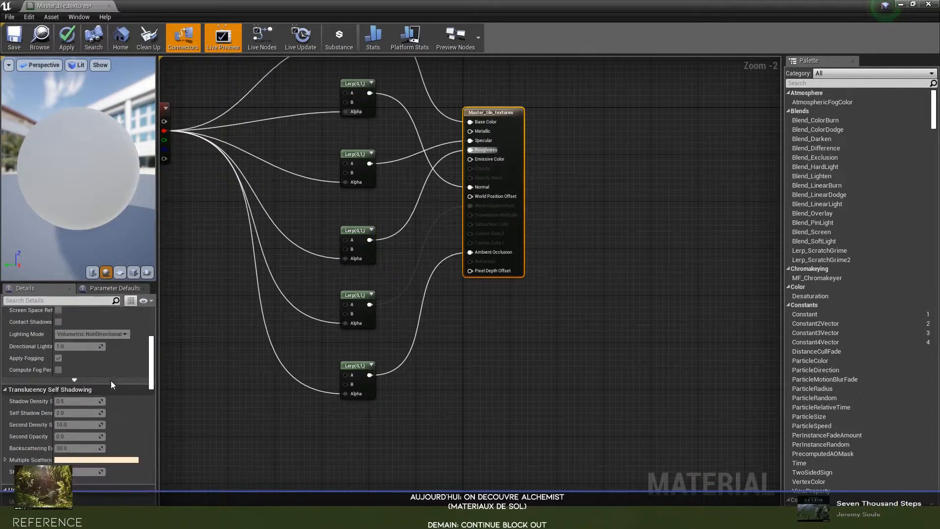
pyautogui.scroll(-8, 111, 383)
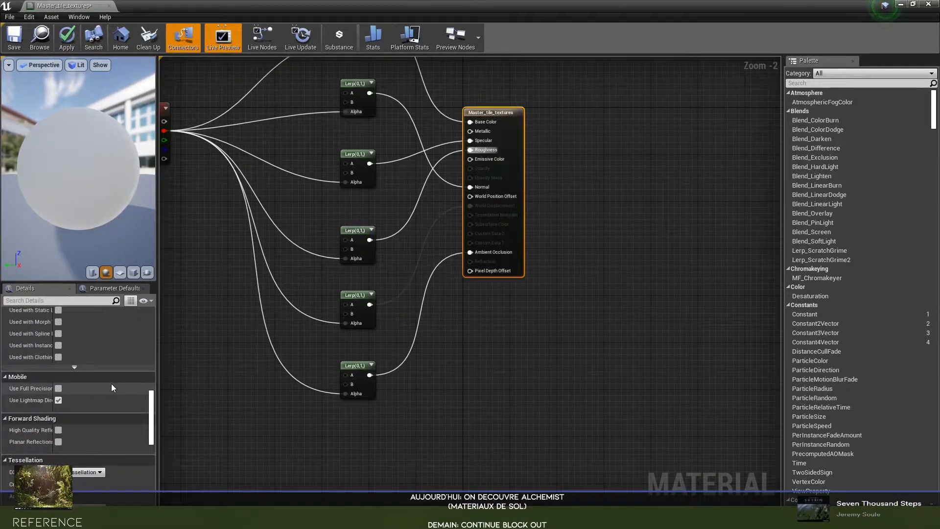
pyautogui.click(78, 412)
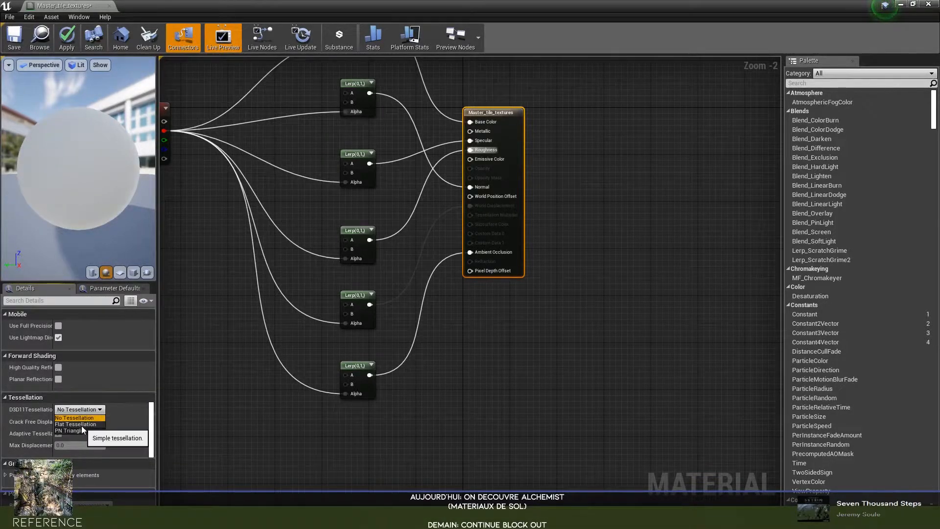
pyautogui.click(74, 425)
pyautogui.click(58, 422)
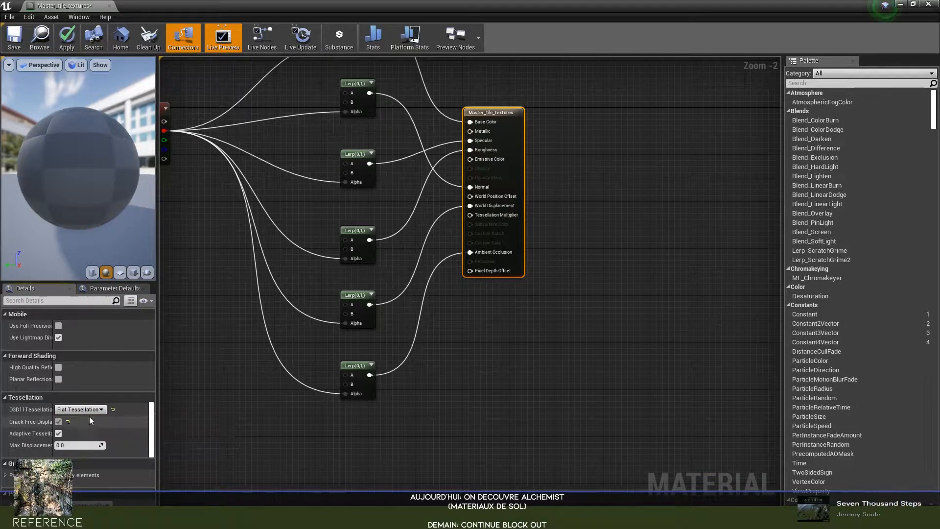
pyautogui.moveTo(204, 323); pyautogui.dragTo(300, 317, button='right')
pyautogui.moveTo(265, 259); pyautogui.dragTo(309, 329, button='right')
pyautogui.scroll(2, 519, 335)
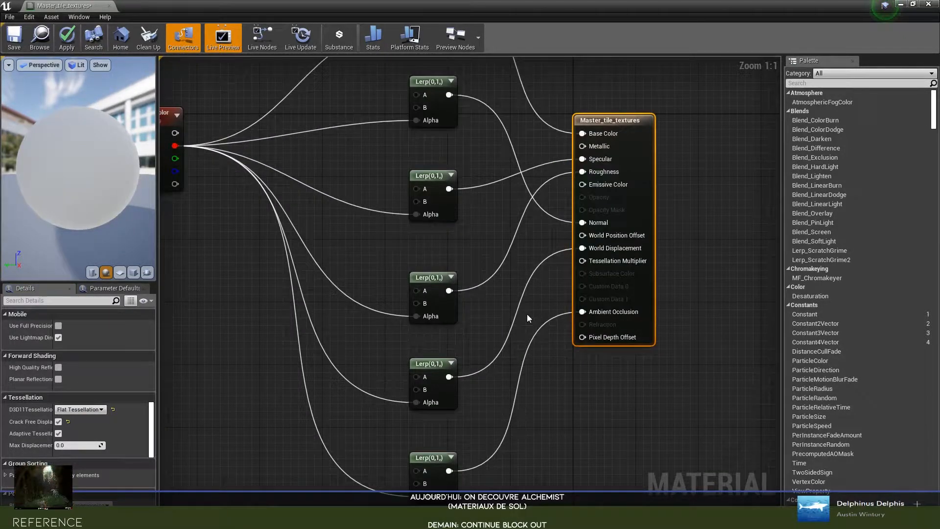
# - Add a constant converted to a scalar parameter named TesselationMulti and connect it to the material's Tessellation Multiplier
pyautogui.rightClick(475, 305)
pyautogui.write('const')
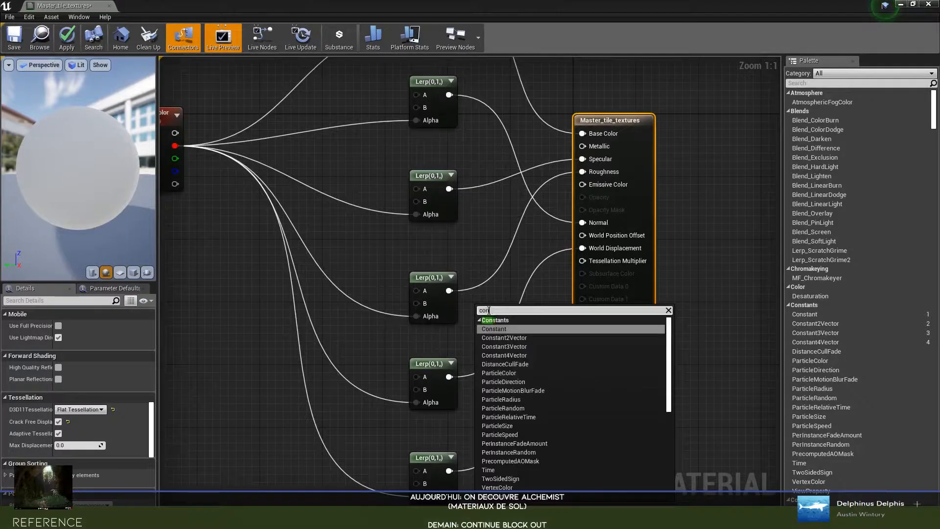
pyautogui.press('Return')
pyautogui.rightClick(479, 314)
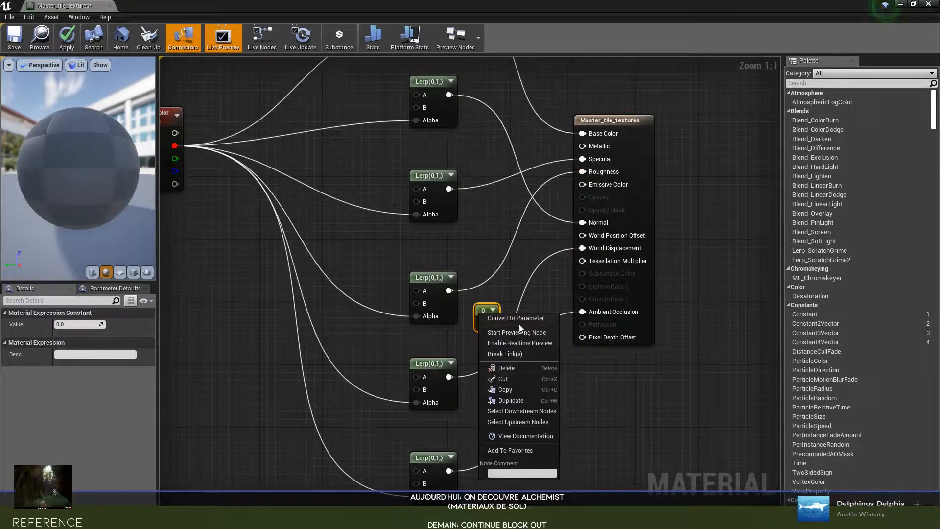
pyautogui.click(522, 319)
pyautogui.press('BackSpace')
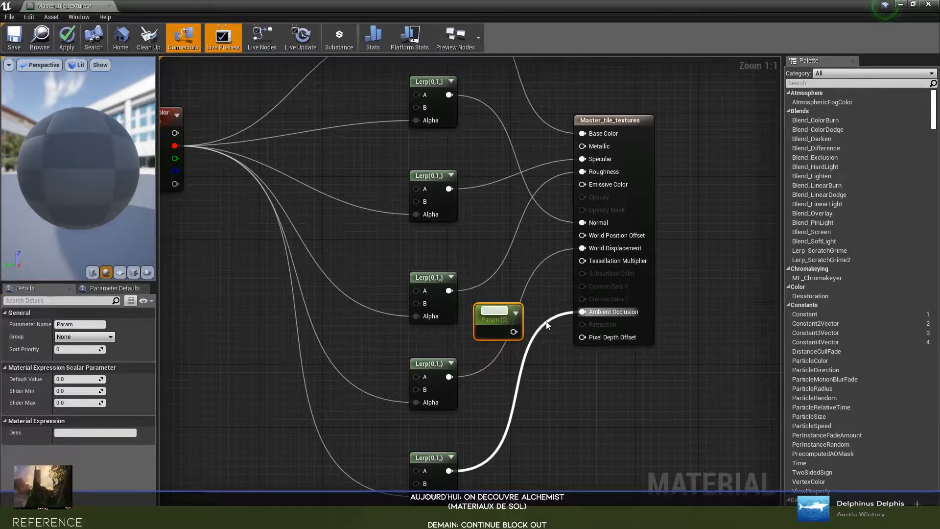
pyautogui.write('Te')
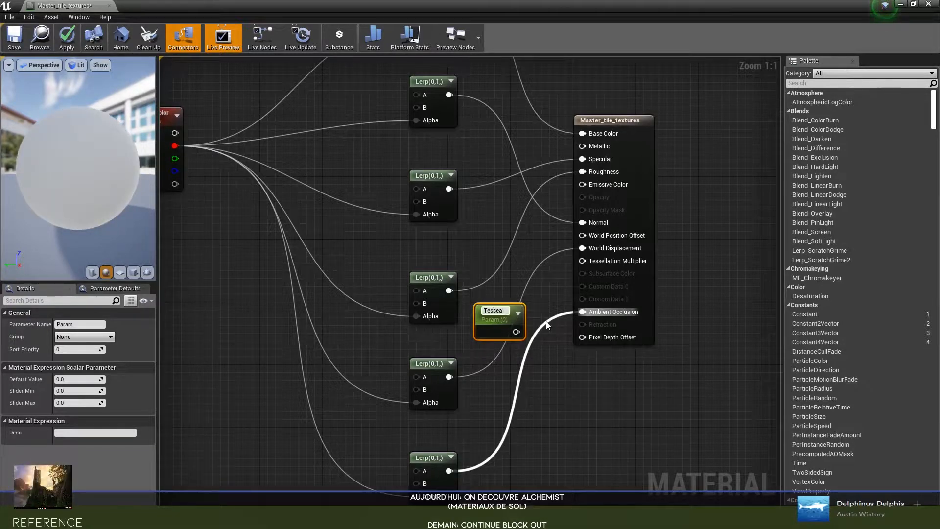
pyautogui.write('sselationMulti')
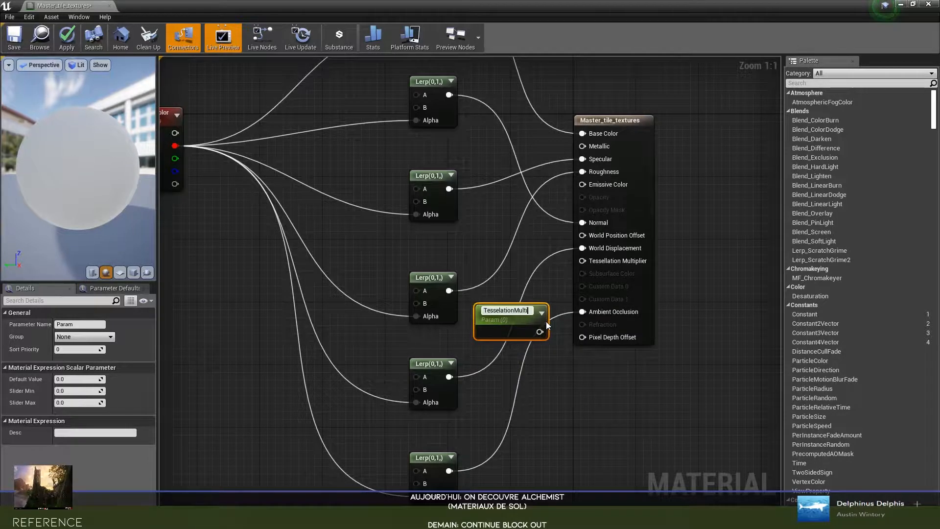
pyautogui.moveTo(539, 332); pyautogui.dragTo(584, 261)
pyautogui.moveTo(504, 308); pyautogui.dragTo(508, 285)
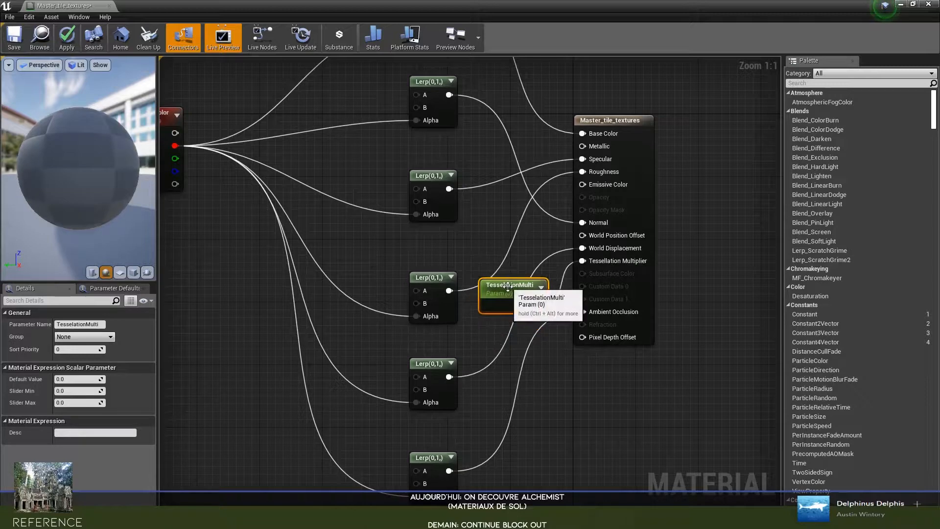
# - Connect the BsaeColor_001 and BaseColor_002 texture outputs to the first Lerp's A and B inputs
pyautogui.scroll(-5, 393, 319)
pyautogui.click(294, 300)
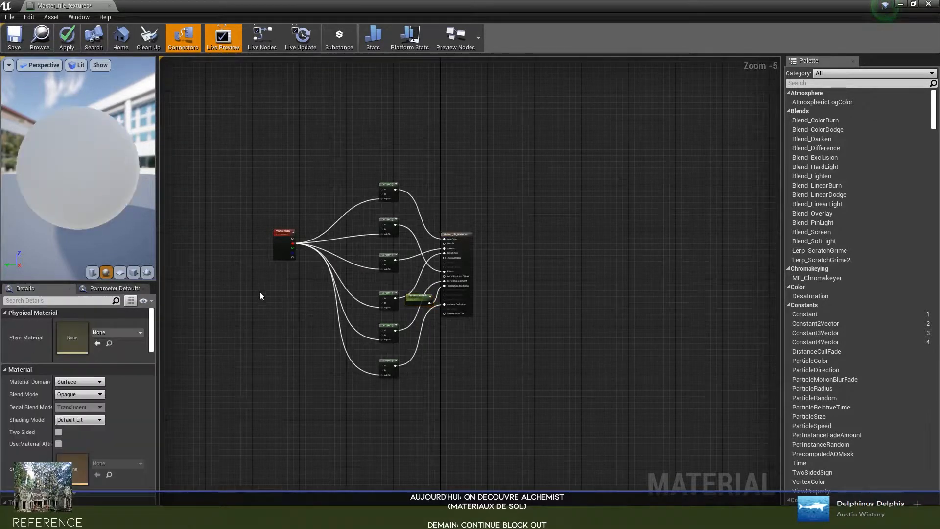
pyautogui.moveTo(260, 292); pyautogui.dragTo(371, 311, button='right')
pyautogui.scroll(5, 493, 322)
pyautogui.scroll(-5, 358, 309)
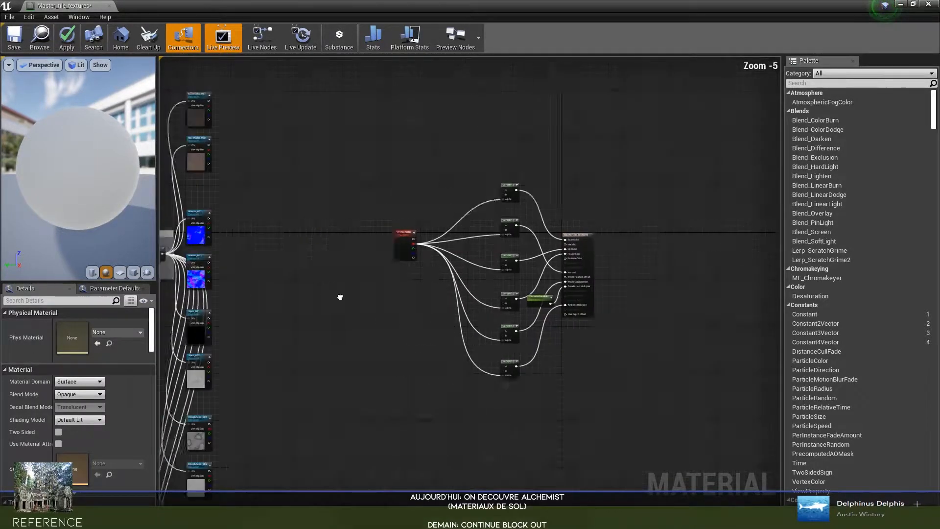
pyautogui.moveTo(289, 279); pyautogui.dragTo(355, 273, button='right')
pyautogui.moveTo(321, 139); pyautogui.dragTo(355, 279, button='right')
pyautogui.scroll(3, 354, 278)
pyautogui.moveTo(297, 261); pyautogui.dragTo(380, 273, button='right')
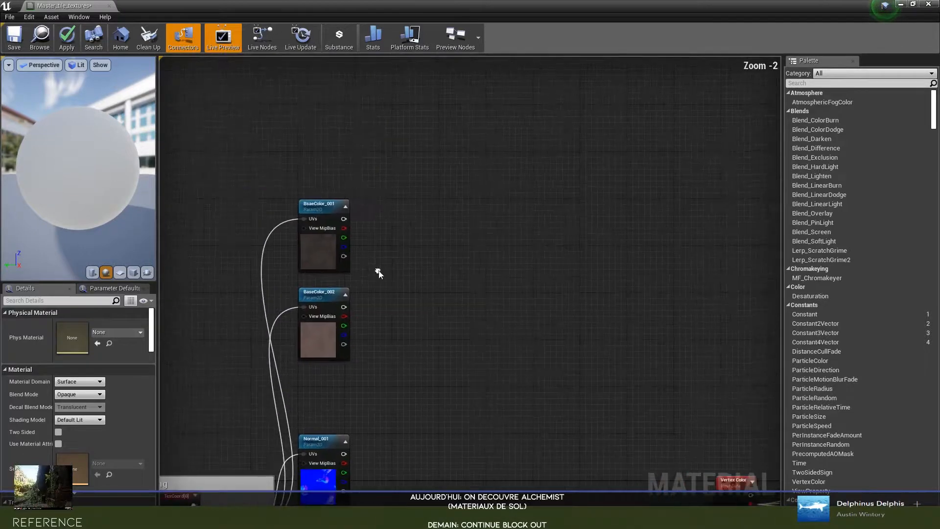
pyautogui.scroll(2, 356, 267)
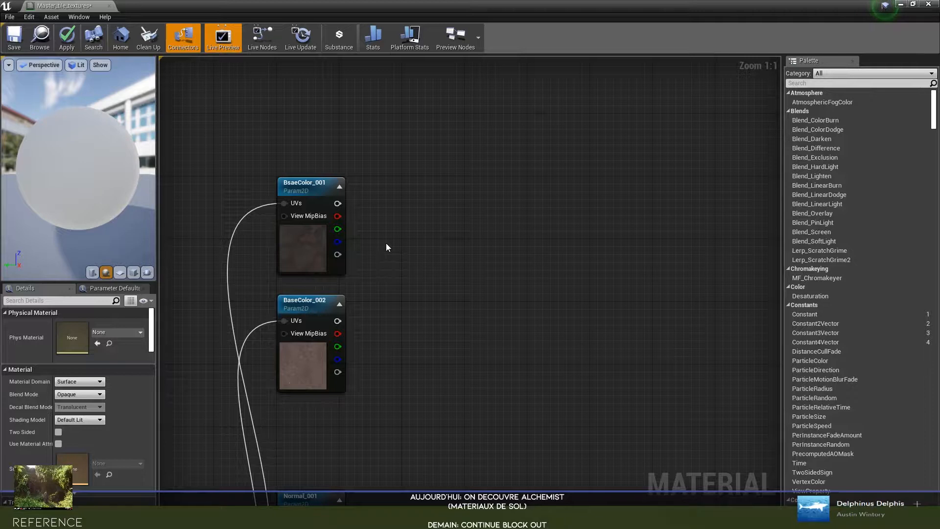
pyautogui.scroll(-5, 386, 243)
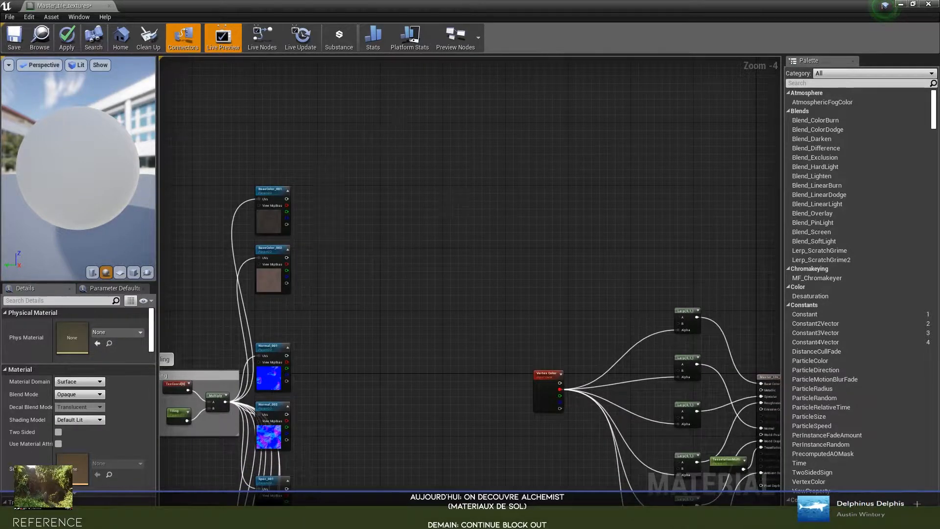
pyautogui.moveTo(408, 270); pyautogui.dragTo(359, 248, button='right')
pyautogui.moveTo(260, 192); pyautogui.dragTo(653, 309)
pyautogui.moveTo(259, 250); pyautogui.dragTo(651, 317)
# - Add a FlattenNormal node between the Normal_001 texture and the Vertex Color node
pyautogui.scroll(2, 441, 245)
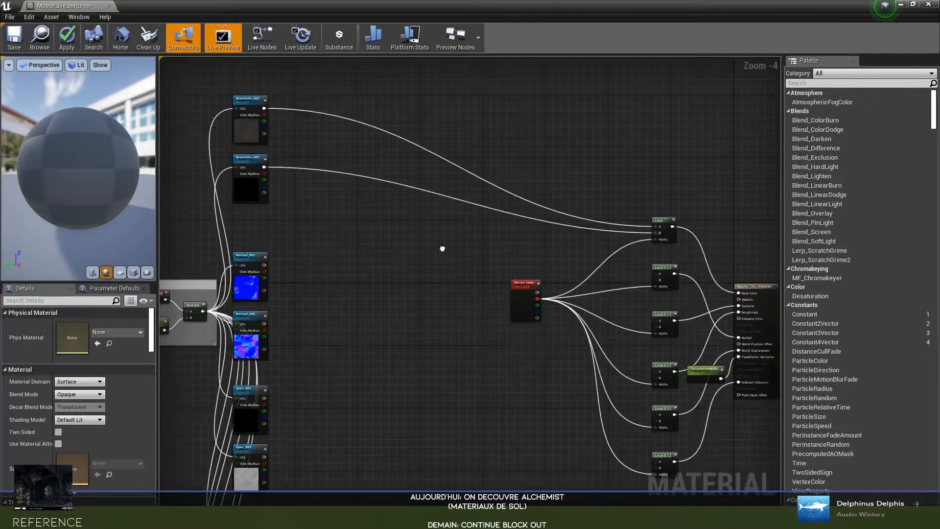
pyautogui.scroll(1, 420, 240)
pyautogui.moveTo(484, 267); pyautogui.dragTo(385, 263, button='right')
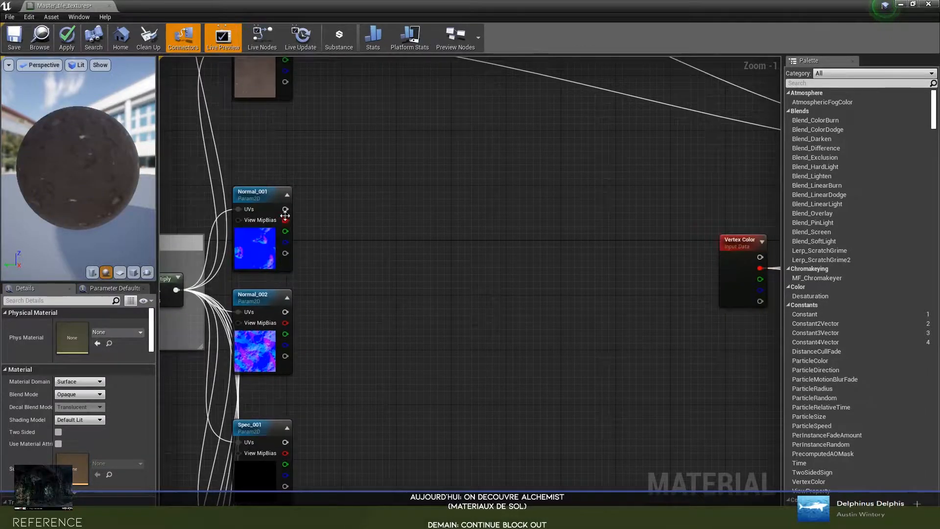
pyautogui.rightClick(328, 229)
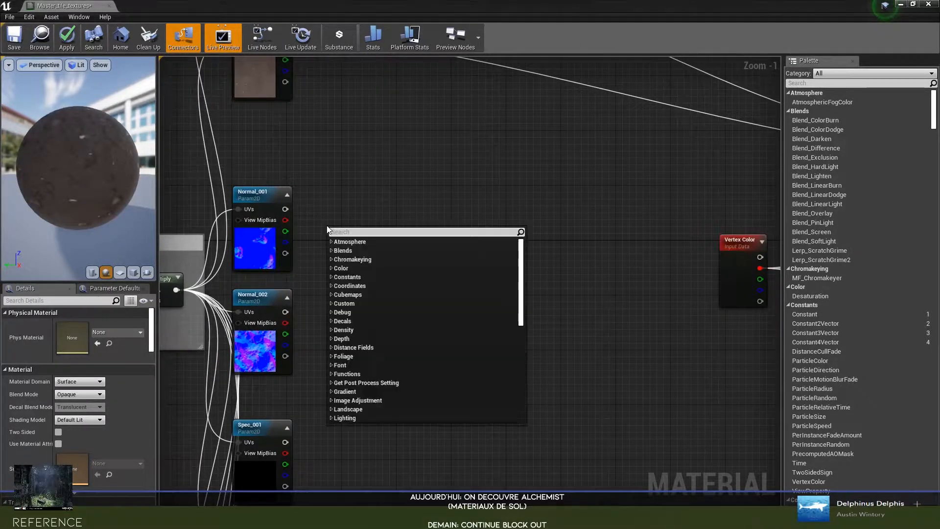
pyautogui.write('flatten')
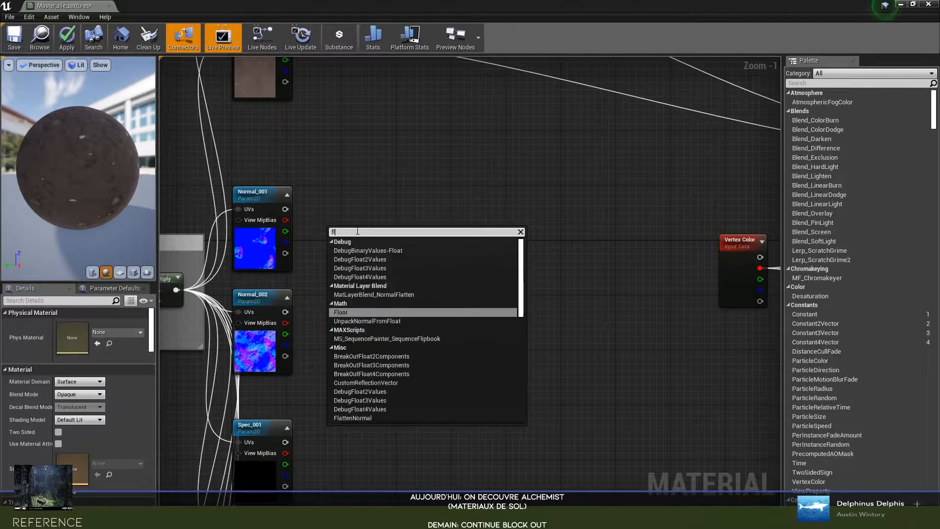
pyautogui.press('Return')
pyautogui.moveTo(374, 232); pyautogui.dragTo(415, 216)
# - Add a One Minus (1-x) node and connect its output to FlattenNormal's Flatness input
pyautogui.rightClick(357, 243)
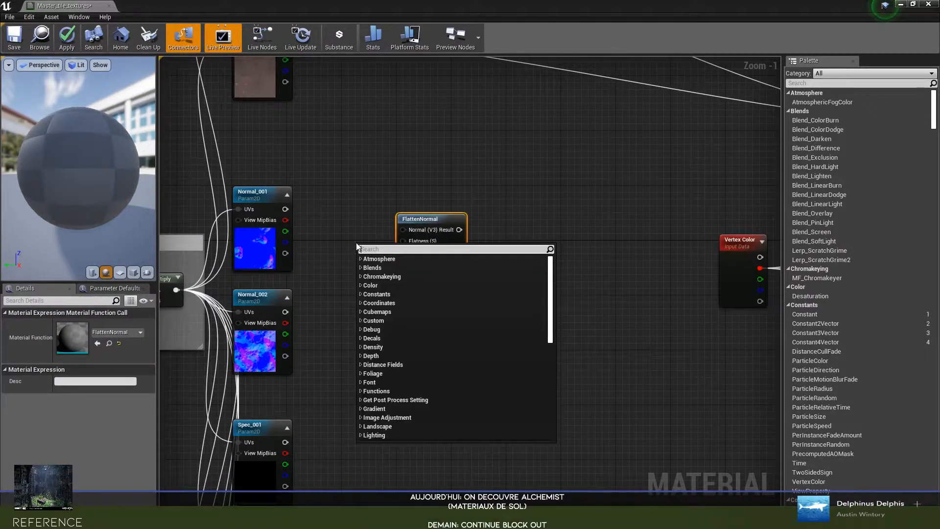
pyautogui.write('noi')
pyautogui.press('BackSpace')
pyautogui.write('nemi')
pyautogui.press('Return')
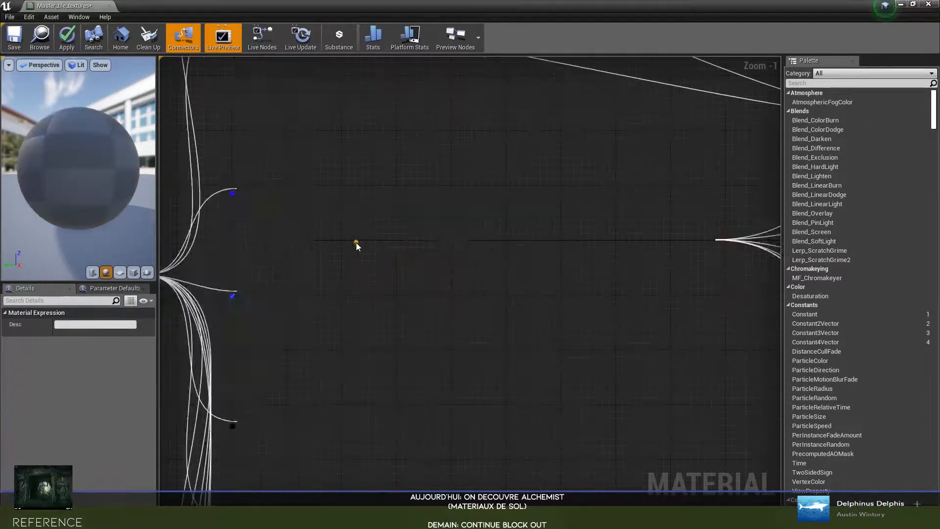
pyautogui.moveTo(399, 241)
pyautogui.mouseDown()
pyautogui.moveTo(399, 250)
pyautogui.moveTo(403, 241)
pyautogui.mouseUp()
pyautogui.click(377, 286)
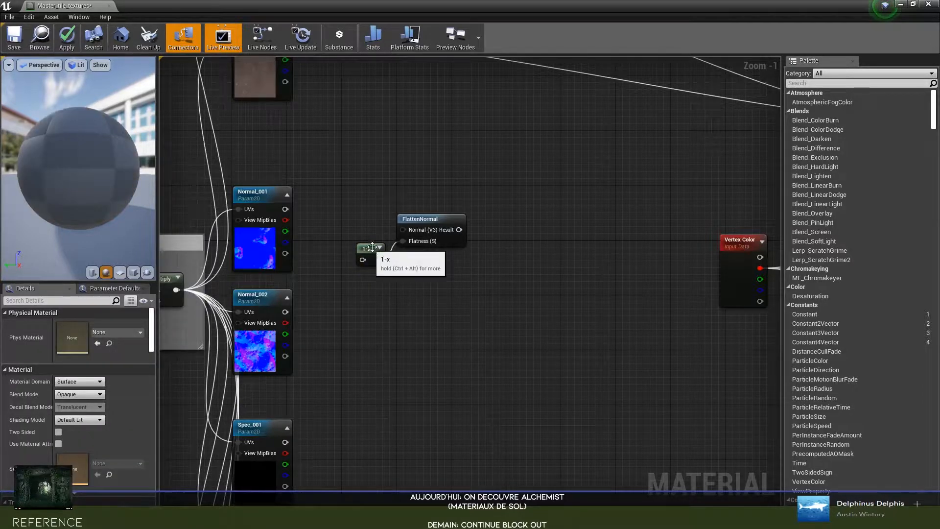
pyautogui.click(368, 249)
# - Add a constant, convert it to a scalar parameter named NormalIntensity, and place it before the 1-x node
pyautogui.rightClick(332, 252)
pyautogui.write('const')
pyautogui.press('Return')
pyautogui.moveTo(337, 258); pyautogui.dragTo(321, 250)
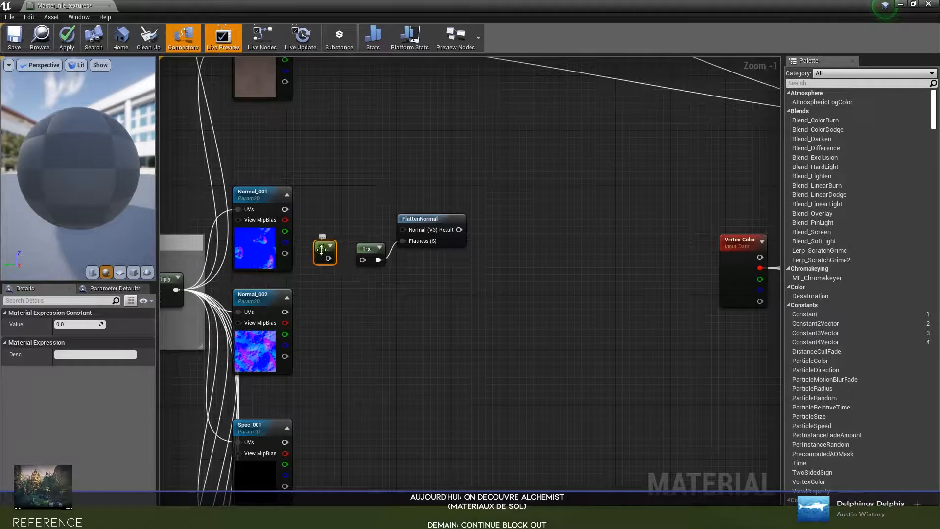
pyautogui.rightClick(321, 249)
pyautogui.click(363, 253)
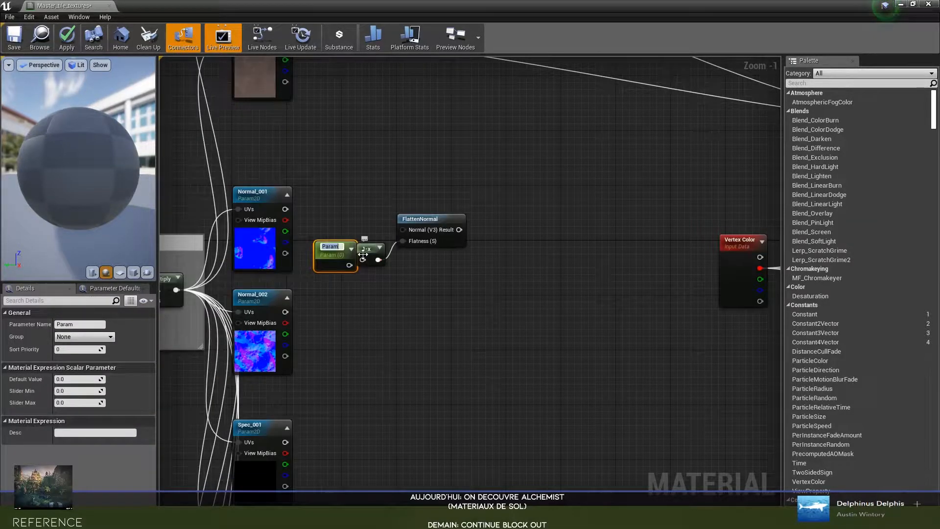
pyautogui.write('NormalIntensity')
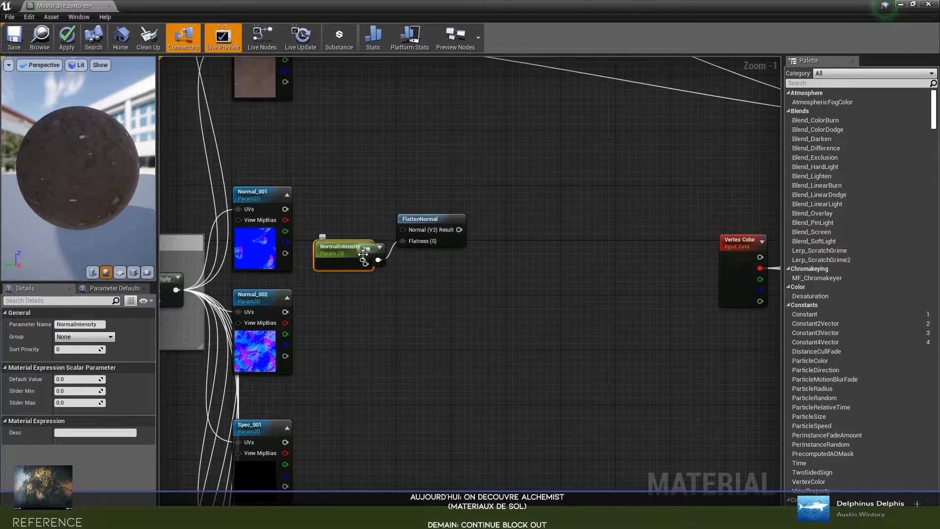
pyautogui.moveTo(350, 243); pyautogui.dragTo(329, 257)
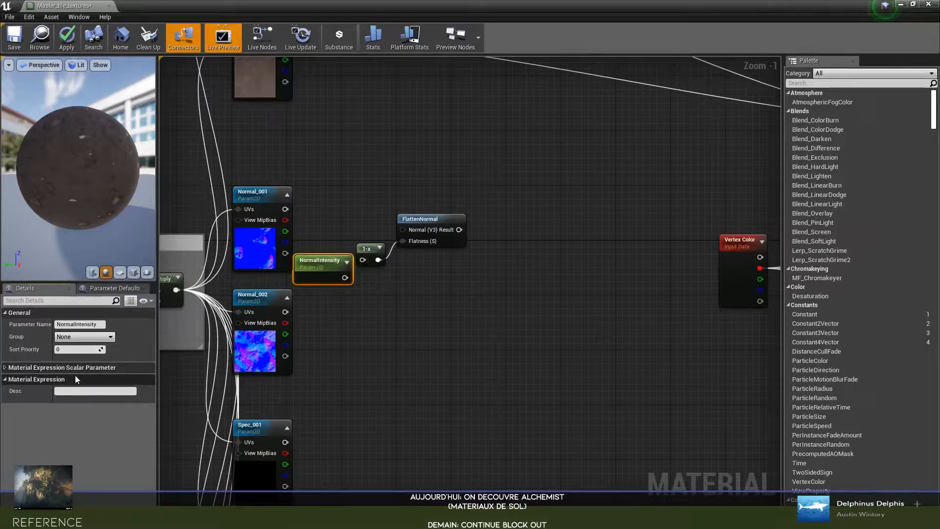
# - Set NormalIntensity's default value to 1 and connect the parameter to the 1-x node's input
pyautogui.click(77, 378)
pyautogui.write('1')
pyautogui.press('Return')
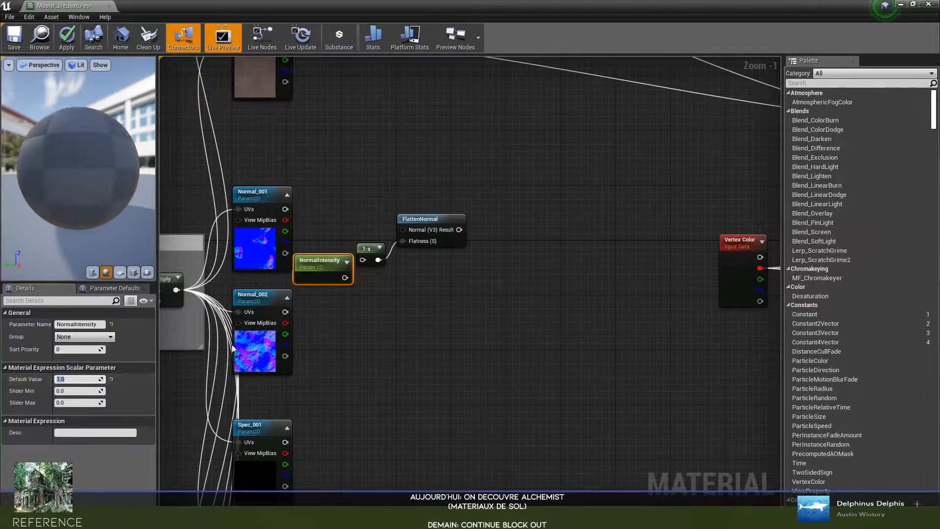
pyautogui.moveTo(345, 278); pyautogui.dragTo(364, 260)
# - Connect the Normal_001 texture to FlattenNormal's Normal input and space out the FlattenNormal, 1-x and NormalIntensity nodes
pyautogui.moveTo(285, 209); pyautogui.dragTo(470, 211)
pyautogui.click(450, 217)
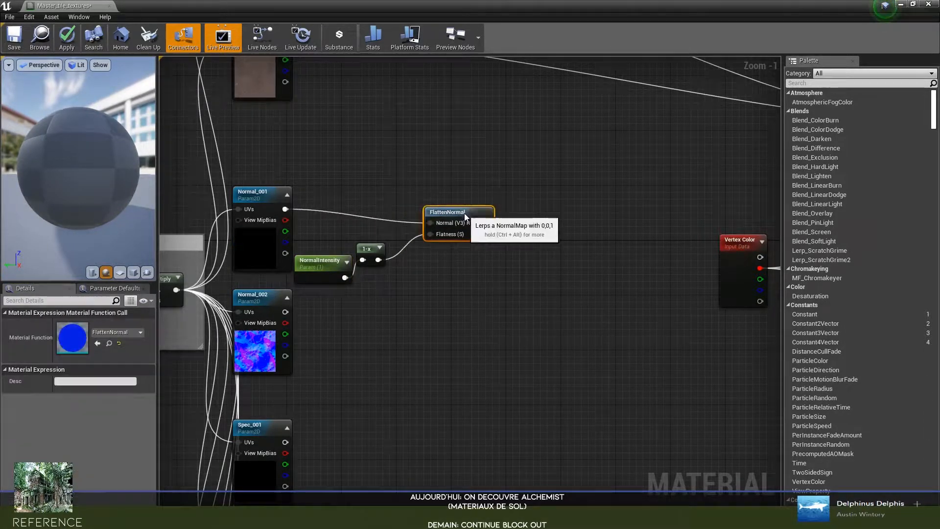
pyautogui.moveTo(371, 247); pyautogui.dragTo(404, 258)
pyautogui.moveTo(321, 267); pyautogui.dragTo(341, 253)
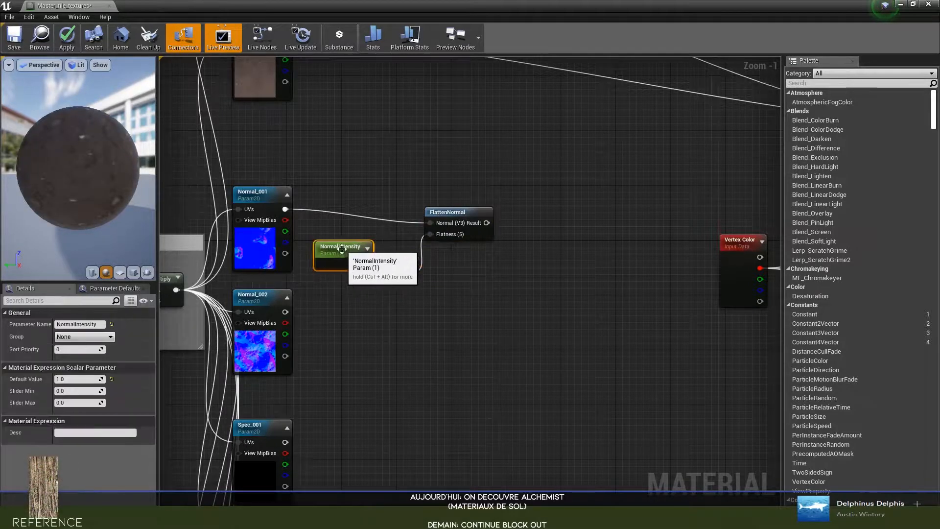
# - Rename the NormalIntensity parameter to NormalIntensity_001 and shift the node clear of the 1-x node
pyautogui.click(100, 325)
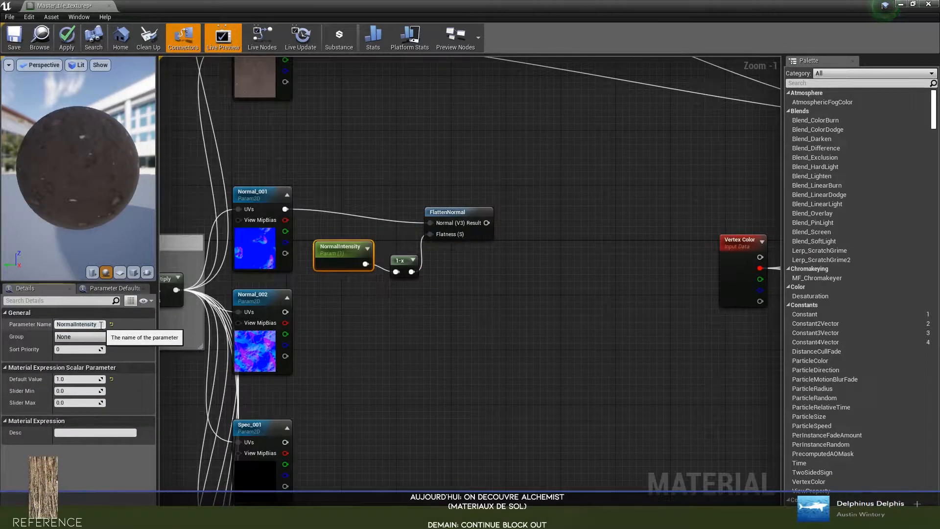
pyautogui.press('Return')
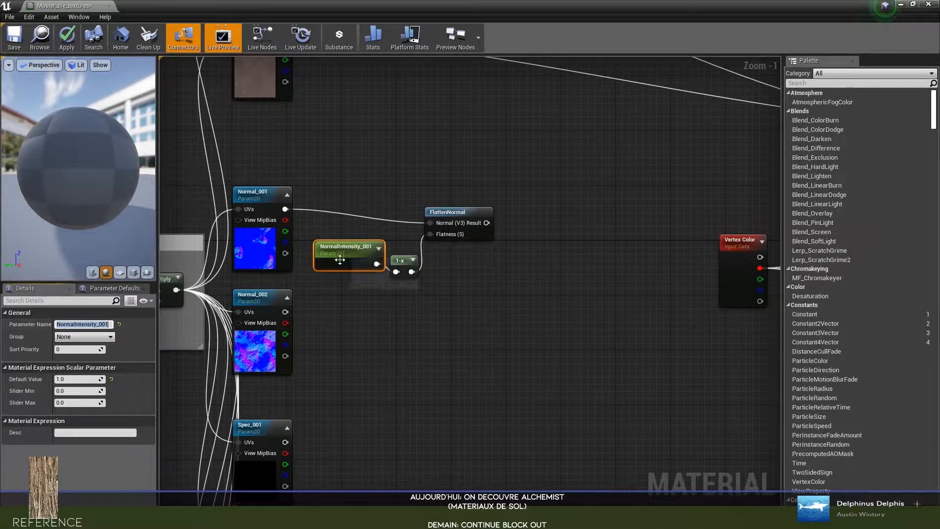
pyautogui.moveTo(340, 260); pyautogui.dragTo(333, 266)
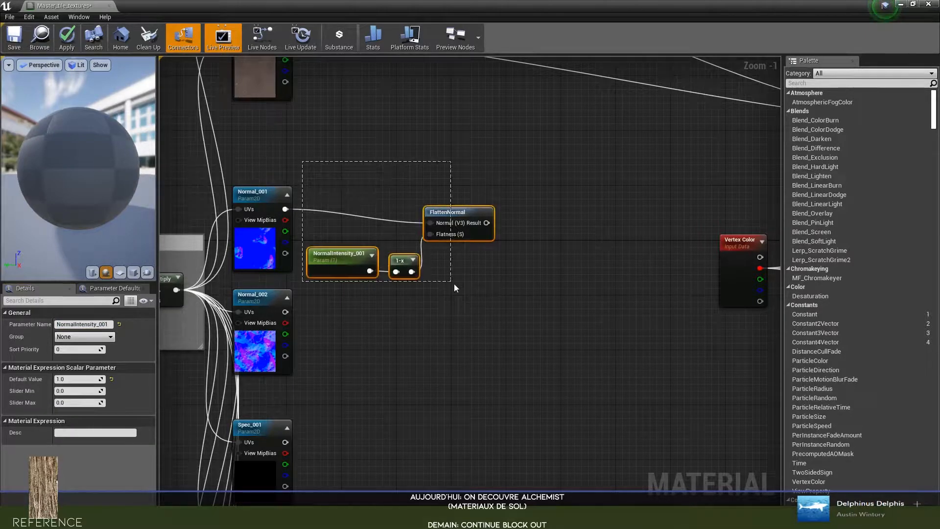
# - Duplicate the intensity parameter, 1-x and FlattenNormal nodes beside Normal_002, and rename the copied parameter NormalIntensity_002
pyautogui.hotkey('ctrl', 'w')
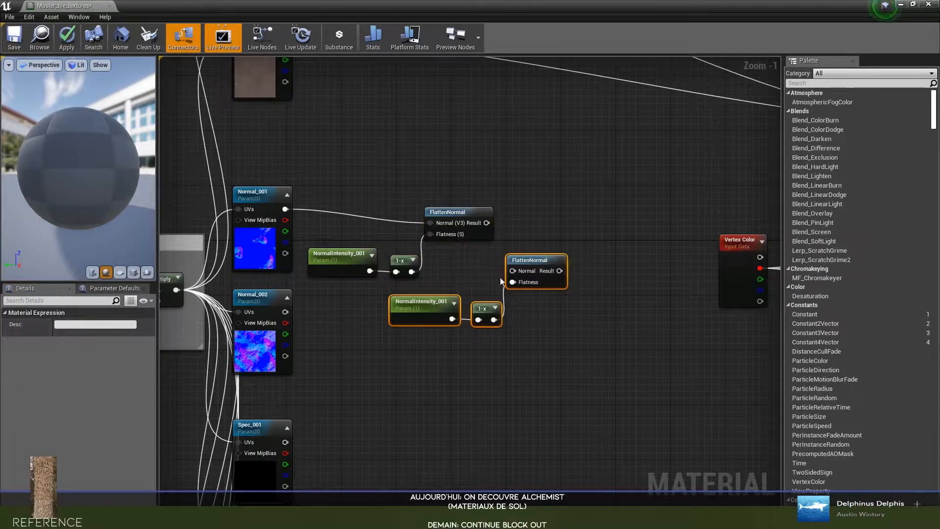
pyautogui.moveTo(514, 275); pyautogui.dragTo(446, 318)
pyautogui.click(372, 355)
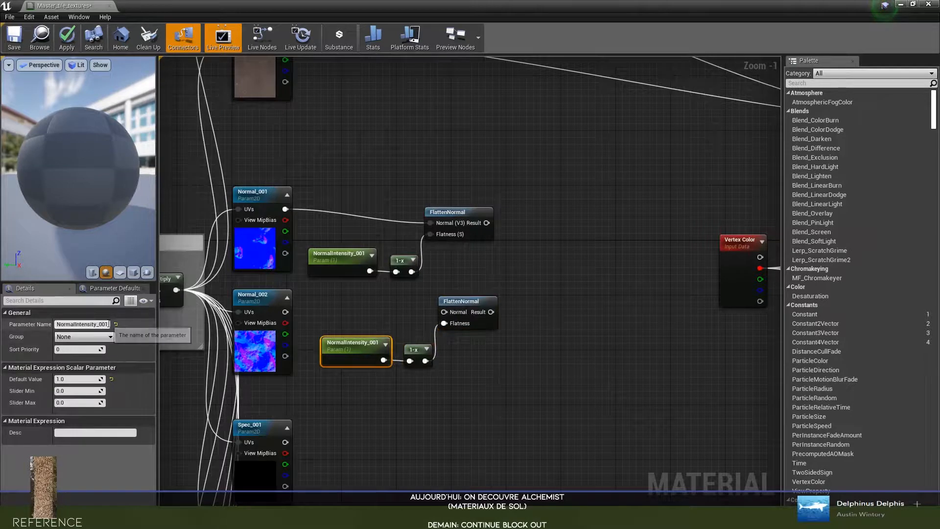
pyautogui.click(109, 324)
pyautogui.press('BackSpace')
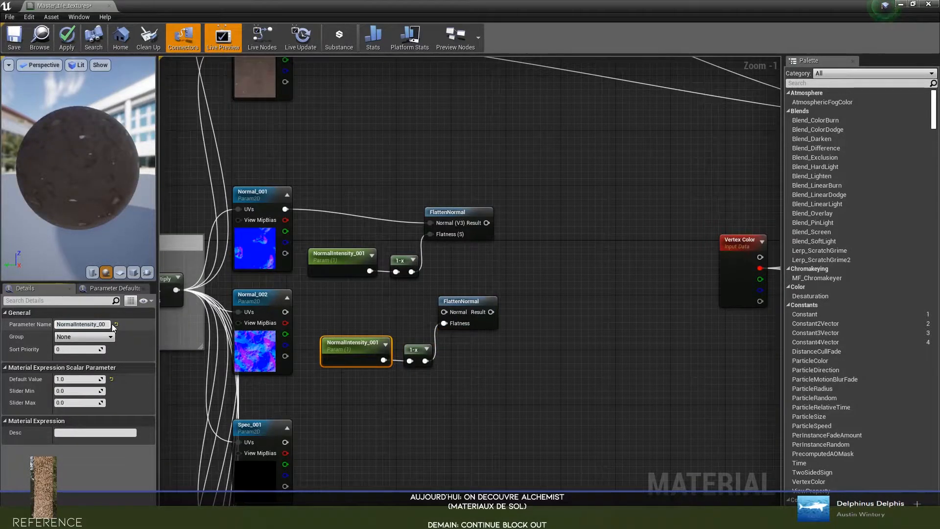
pyautogui.write('2')
pyautogui.press('Return')
# - Connect Normal_002 to the copied FlattenNormal's Normal input, and both FlattenNormal results to the second Lerp's A and B
pyautogui.moveTo(285, 312); pyautogui.dragTo(448, 314)
pyautogui.moveTo(605, 336); pyautogui.dragTo(415, 325, button='right')
pyautogui.scroll(-1, 368, 328)
pyautogui.moveTo(289, 227); pyautogui.dragTo(705, 228)
pyautogui.moveTo(294, 304); pyautogui.dragTo(708, 237)
# - Connect the Spec_001 and Spec_002 texture outputs to the third Lerp's A and B inputs
pyautogui.scroll(-3, 440, 331)
pyautogui.moveTo(439, 329); pyautogui.dragTo(491, 285, button='right')
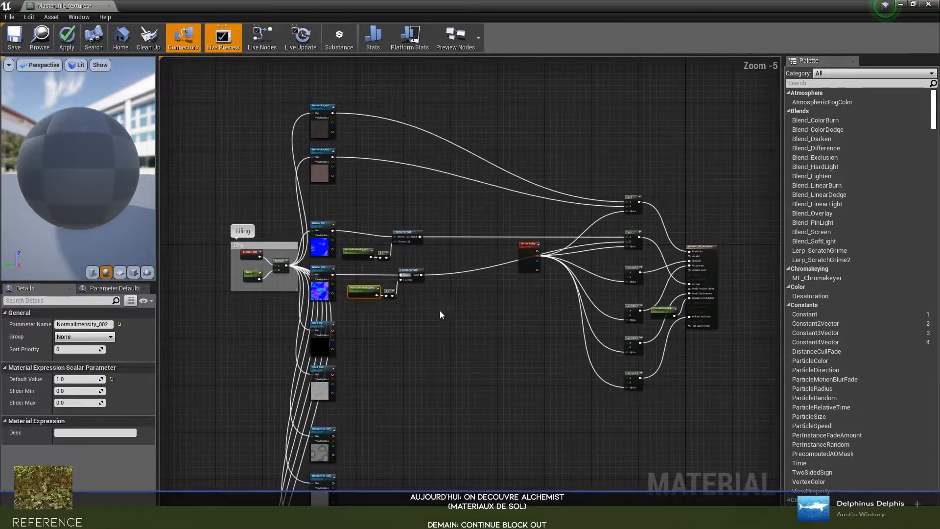
pyautogui.scroll(1, 437, 314)
pyautogui.moveTo(399, 348); pyautogui.dragTo(350, 329, button='right')
pyautogui.moveTo(249, 318); pyautogui.dragTo(642, 243)
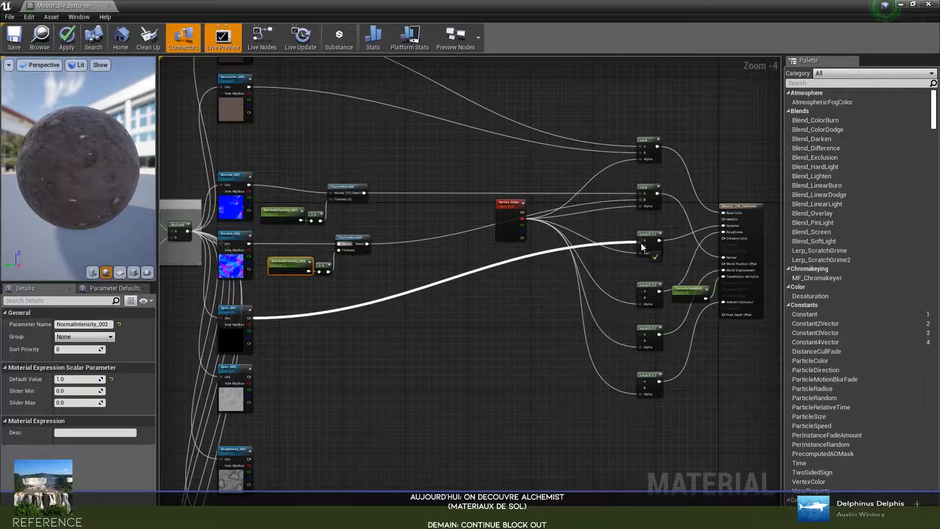
pyautogui.moveTo(249, 376); pyautogui.dragTo(644, 247)
# - Connect the Roughness_001 and Roughness_002 texture outputs to the fourth Lerp's A and B inputs
pyautogui.moveTo(322, 451); pyautogui.dragTo(344, 377, button='right')
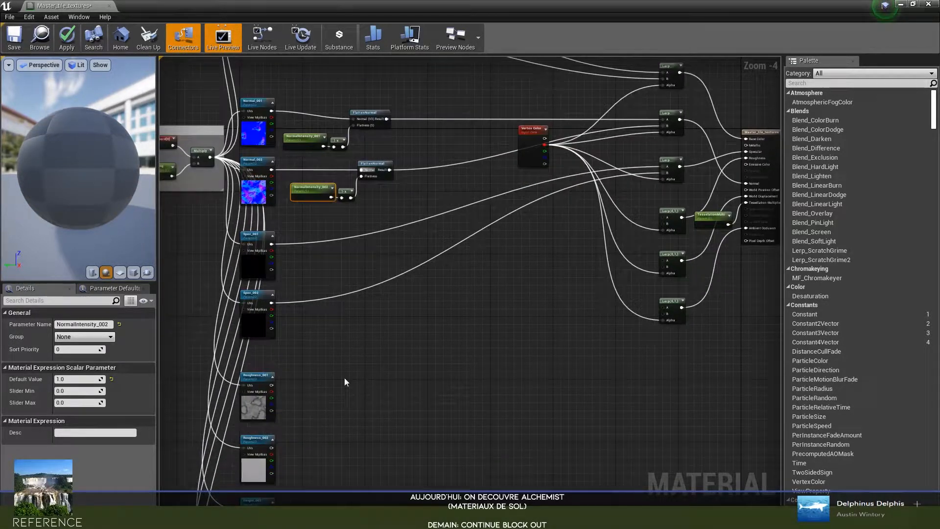
pyautogui.moveTo(272, 385); pyautogui.dragTo(662, 218)
pyautogui.moveTo(271, 447); pyautogui.dragTo(665, 225)
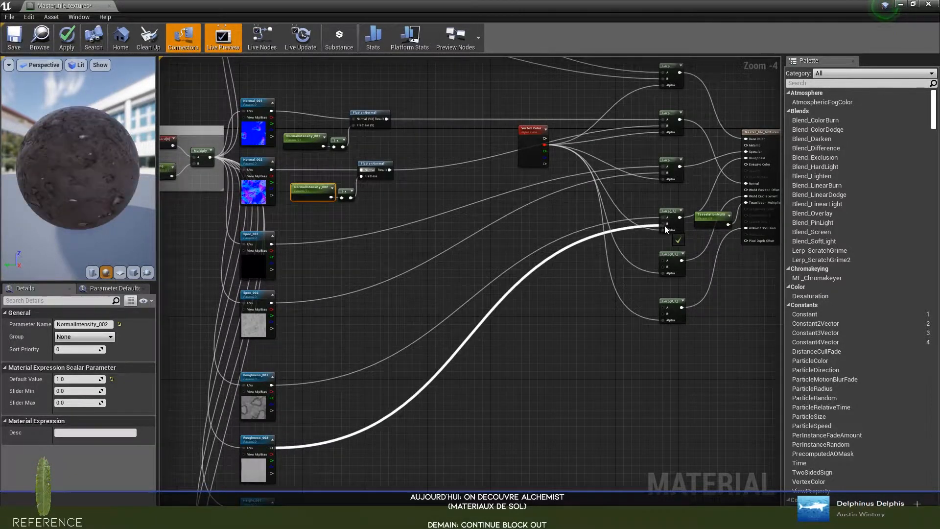
# - Connect the AO_001 and AO_002 texture outputs to the last Lerp's A and B inputs
pyautogui.moveTo(477, 405); pyautogui.dragTo(482, 292, button='right')
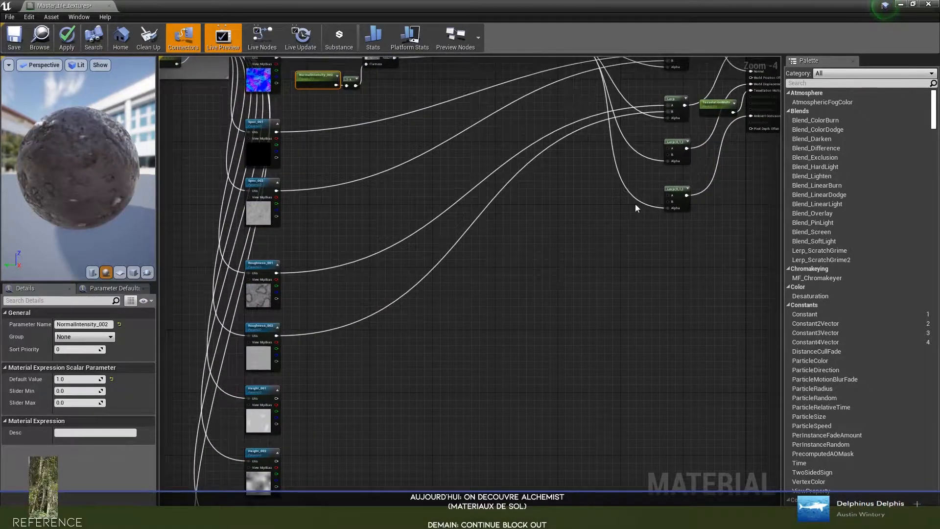
pyautogui.moveTo(456, 367); pyautogui.dragTo(431, 266, button='right')
pyautogui.moveTo(392, 365); pyautogui.dragTo(369, 348, button='right')
pyautogui.scroll(-1, 384, 313)
pyautogui.moveTo(263, 401); pyautogui.dragTo(558, 145)
pyautogui.moveTo(264, 448); pyautogui.dragTo(559, 152)
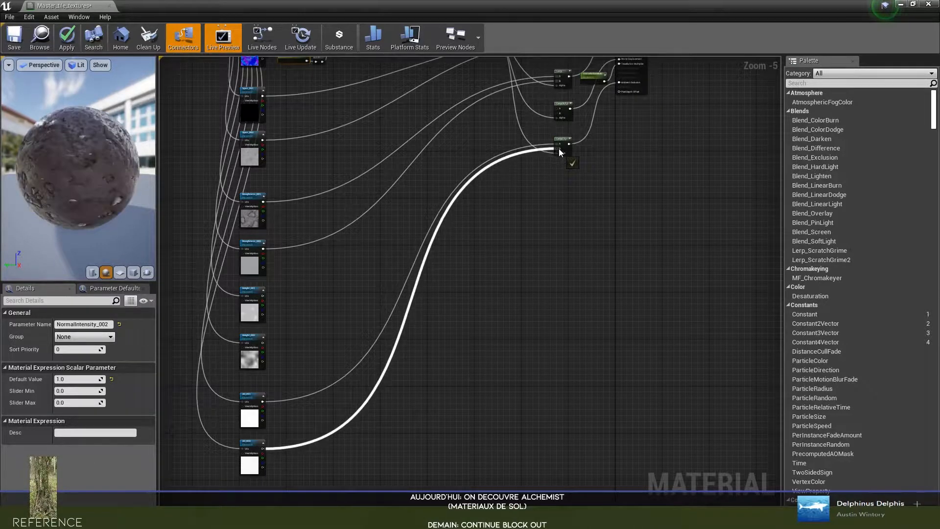
# - Enlarge the material preview viewport in width and height, and frame the whole sphere from a new angle
pyautogui.moveTo(49, 160); pyautogui.dragTo(71, 183)
pyautogui.moveTo(156, 174); pyautogui.dragTo(324, 174)
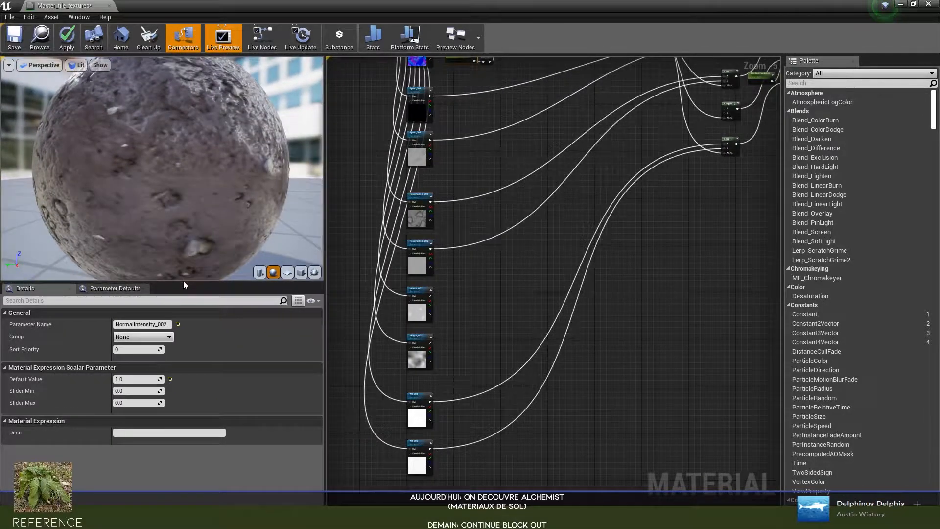
pyautogui.moveTo(183, 282); pyautogui.dragTo(190, 347)
pyautogui.scroll(-3, 186, 260)
pyautogui.moveTo(186, 261); pyautogui.dragTo(229, 224)
pyautogui.scroll(-3, 550, 186)
pyautogui.scroll(4, 672, 184)
# - Add a VertexNormalWS node beside the Height_001 and Height_002 texture nodes
pyautogui.moveTo(437, 164); pyautogui.dragTo(548, 182, button='right')
pyautogui.moveTo(509, 145); pyautogui.dragTo(603, 201, button='right')
pyautogui.scroll(-2, 603, 200)
pyautogui.moveTo(568, 226); pyautogui.dragTo(605, 203, button='right')
pyautogui.scroll(3, 557, 268)
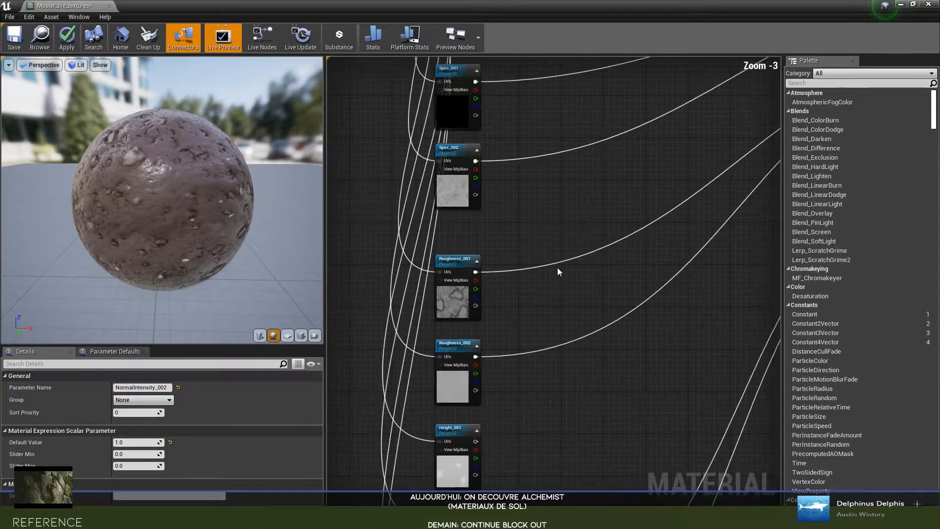
pyautogui.moveTo(535, 309); pyautogui.dragTo(545, 169, button='right')
pyautogui.moveTo(568, 302); pyautogui.dragTo(527, 237, button='right')
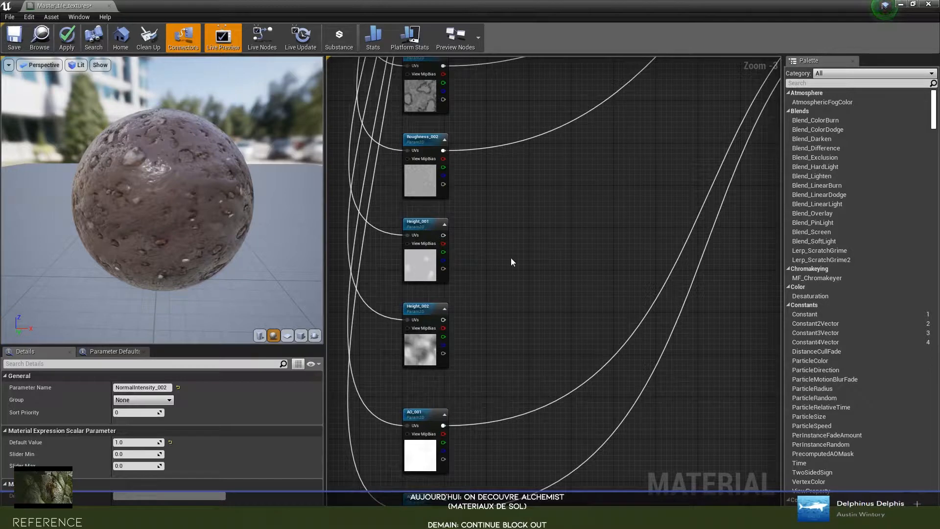
pyautogui.scroll(2, 506, 260)
pyautogui.rightClick(461, 248)
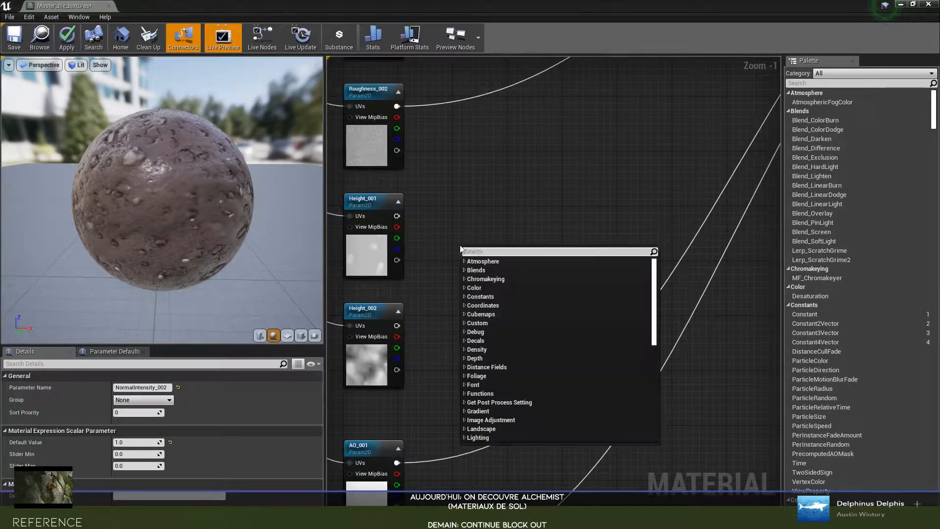
pyautogui.write('ws')
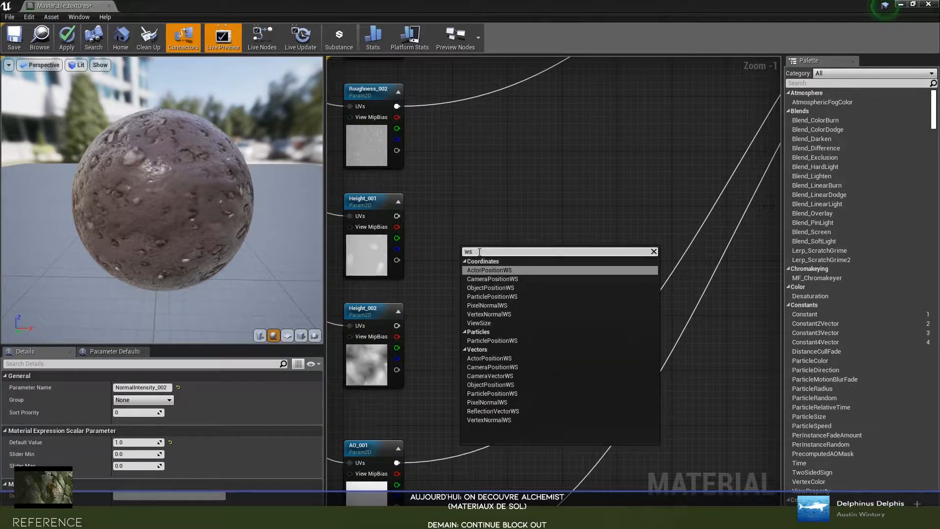
pyautogui.press('Down')
pyautogui.press('Down')
pyautogui.press('Down')
pyautogui.press('Down')
pyautogui.press('Down')
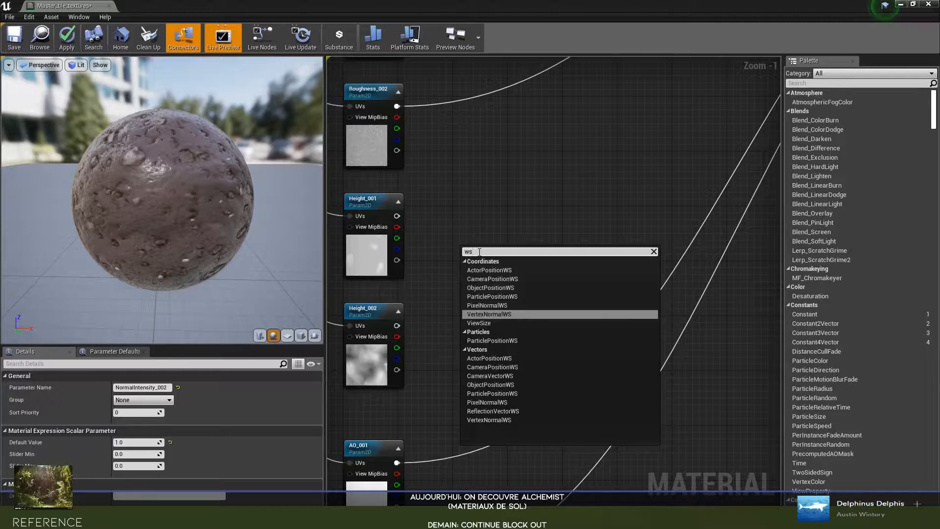
pyautogui.press('Return')
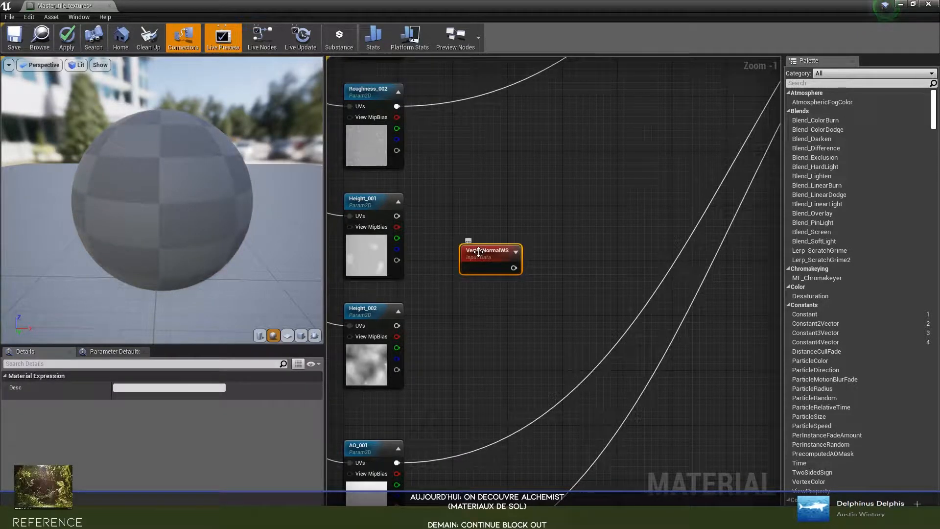
pyautogui.moveTo(479, 252); pyautogui.dragTo(451, 248)
# - Add two Multiply nodes beside VertexNormalWS, with the first one's output feeding the second one's A input
pyautogui.rightClick(527, 253)
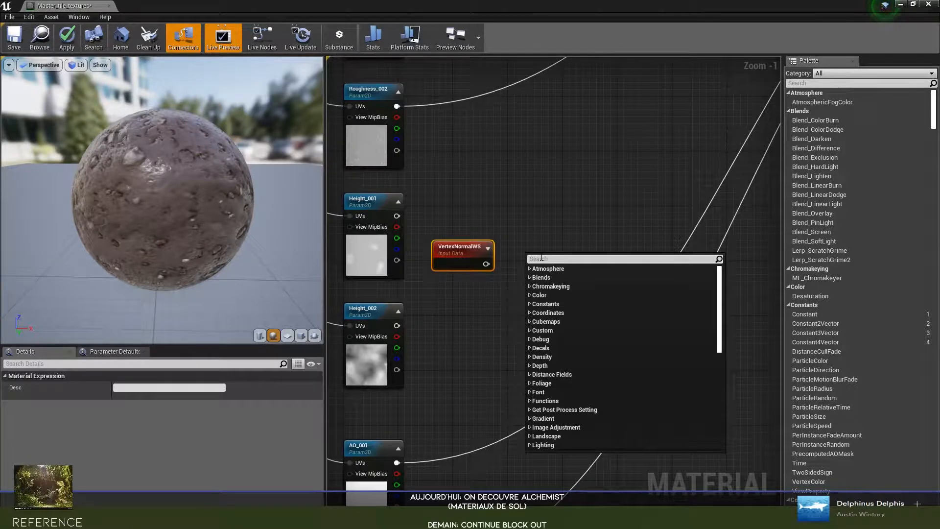
pyautogui.write('mult')
pyautogui.press('Return')
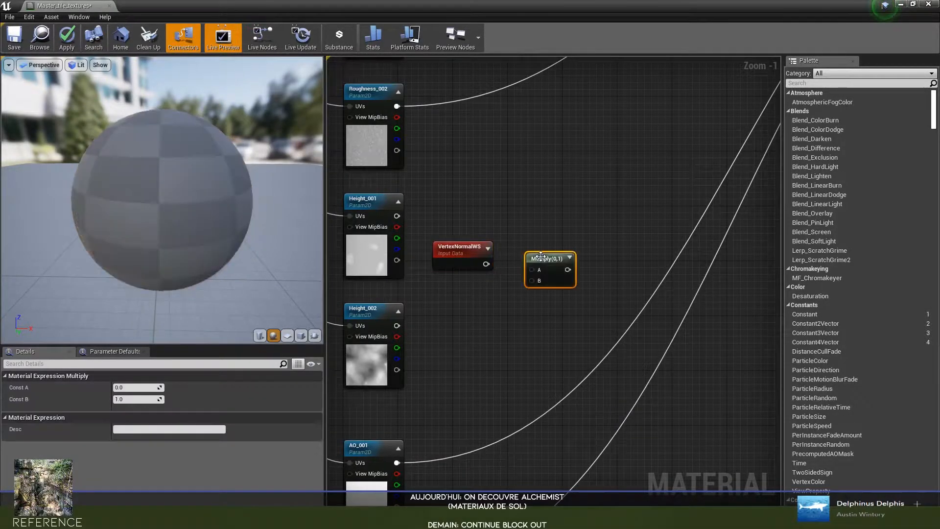
pyautogui.hotkey('ctrl', 'w')
pyautogui.moveTo(564, 261); pyautogui.dragTo(578, 321)
# - Add a constant converted to a parameter named Tesselation_001, connect it to the second Multiply's B input, and place it under the first Multiply
pyautogui.write('const')
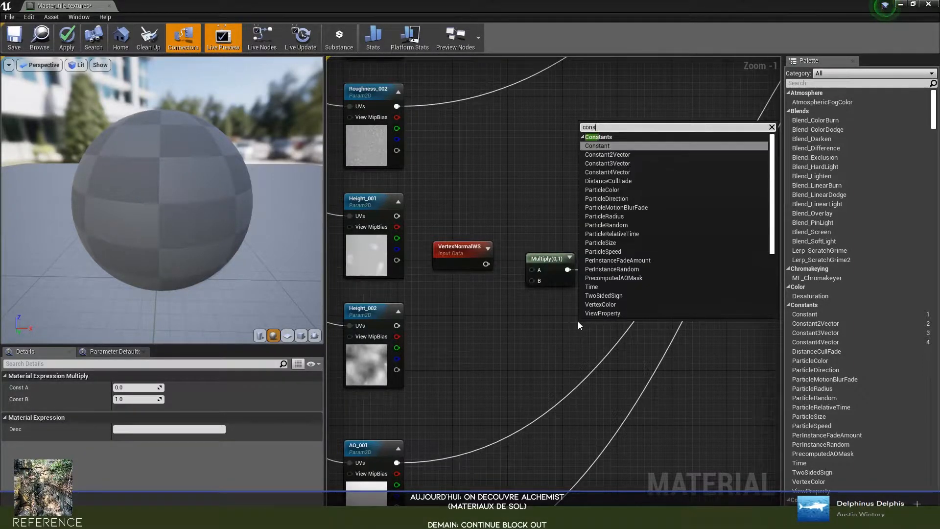
pyautogui.press('Return')
pyautogui.rightClick(583, 328)
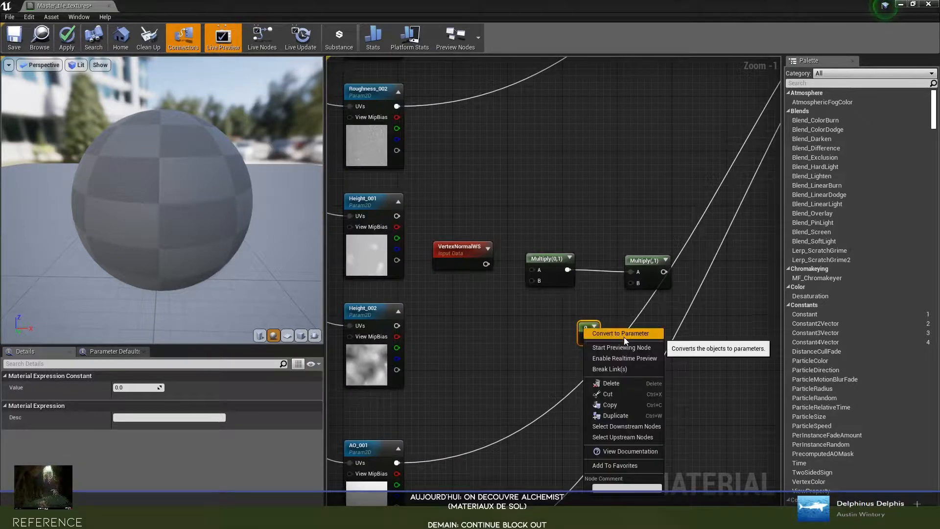
pyautogui.click(621, 333)
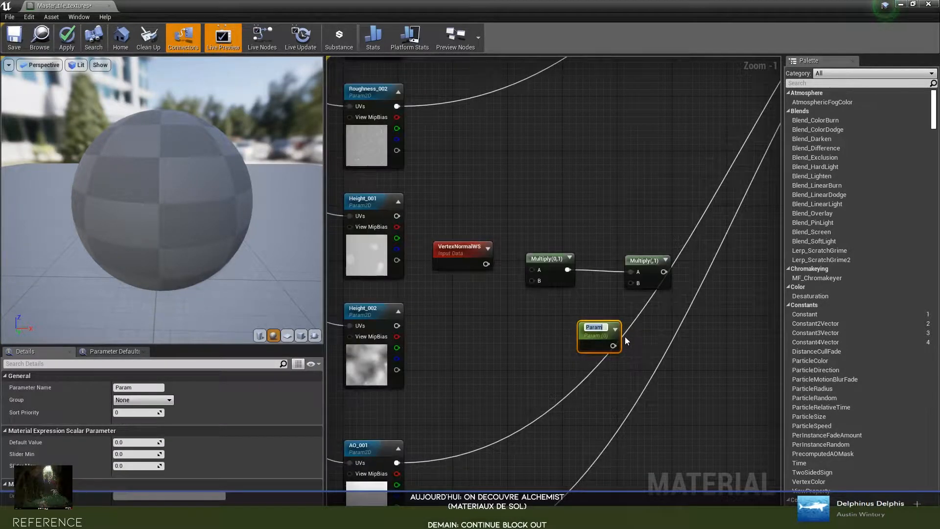
pyautogui.write('Tesselati')
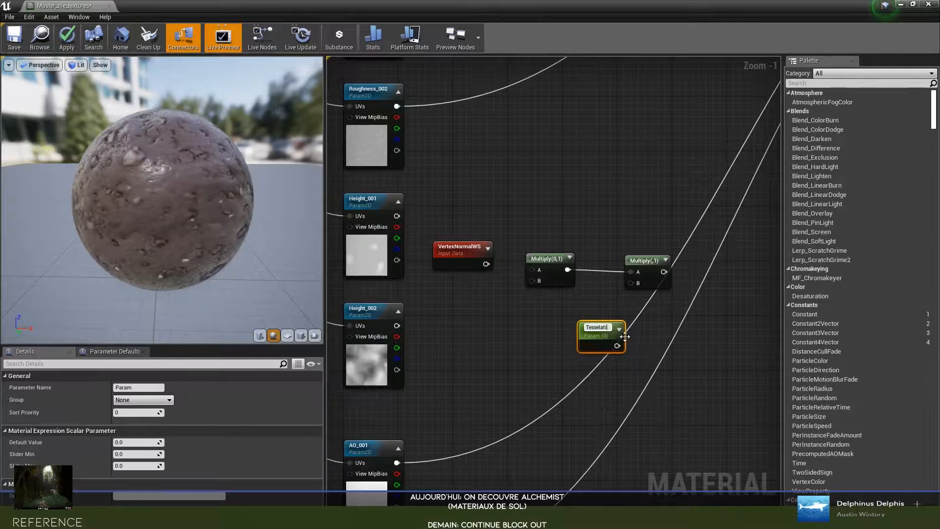
pyautogui.write('on_001')
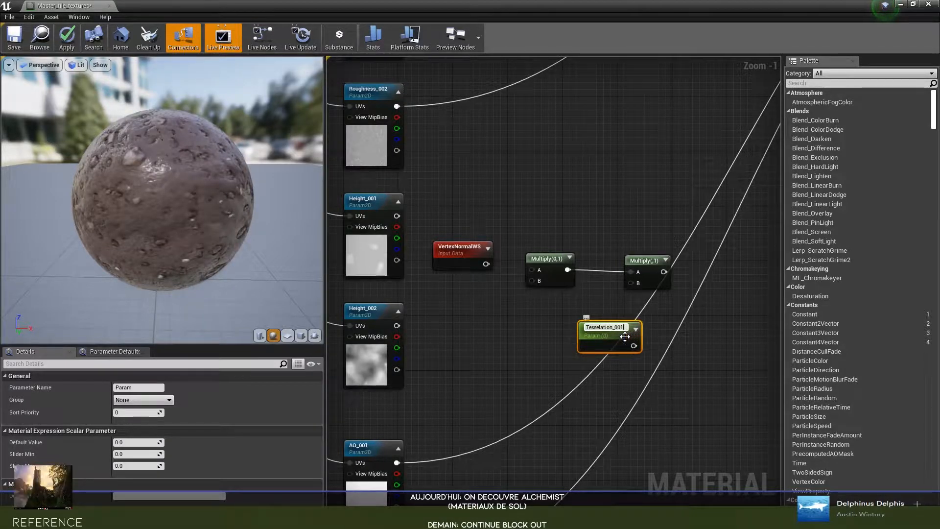
pyautogui.moveTo(629, 345); pyautogui.dragTo(632, 283)
pyautogui.moveTo(598, 335); pyautogui.dragTo(548, 315)
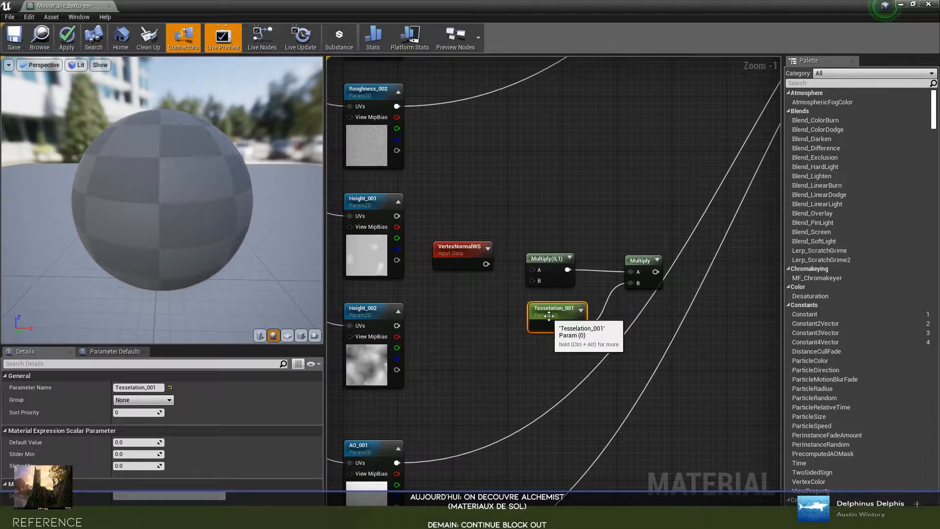
# - Connect Height_001 and Height_002 to the fifth Lerp's A and B inputs, and bring that Lerp beside the height textures
pyautogui.scroll(-5, 548, 316)
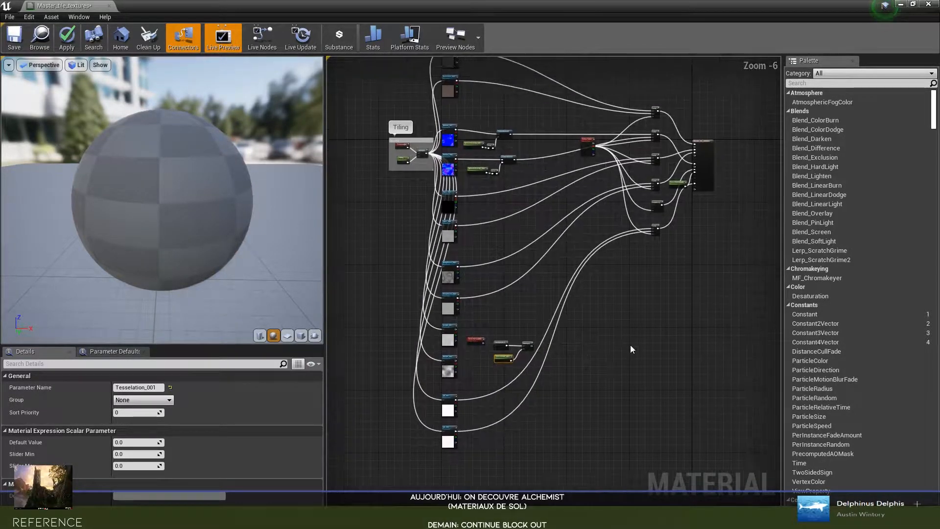
pyautogui.scroll(1, 631, 345)
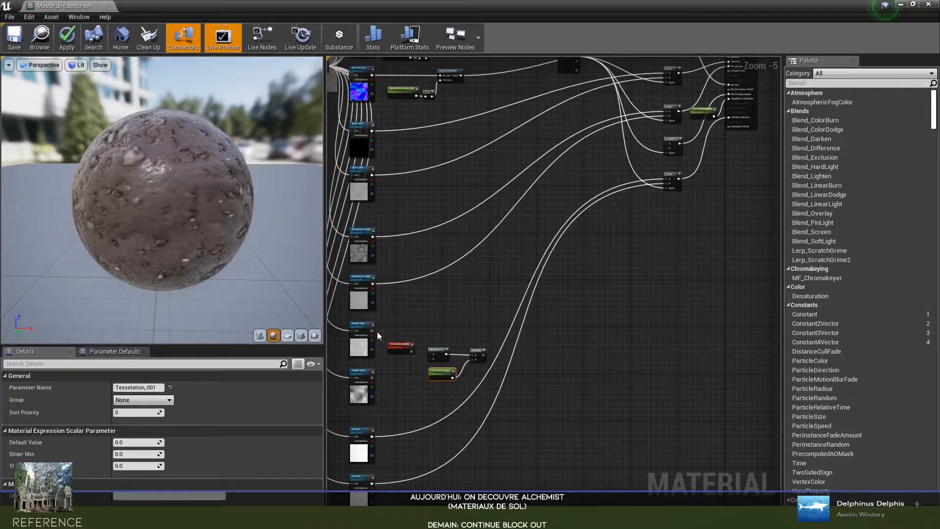
pyautogui.moveTo(372, 330); pyautogui.dragTo(669, 144)
pyautogui.moveTo(373, 377); pyautogui.dragTo(671, 149)
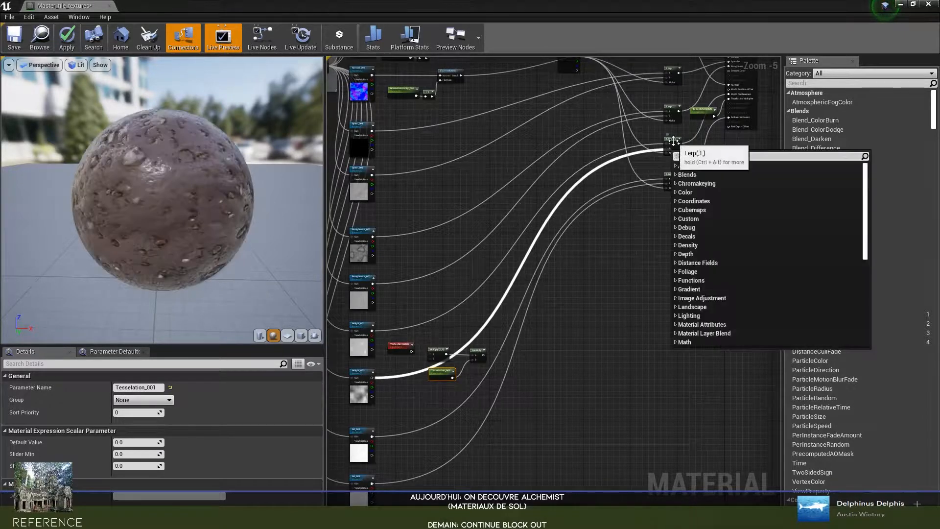
pyautogui.click(660, 204)
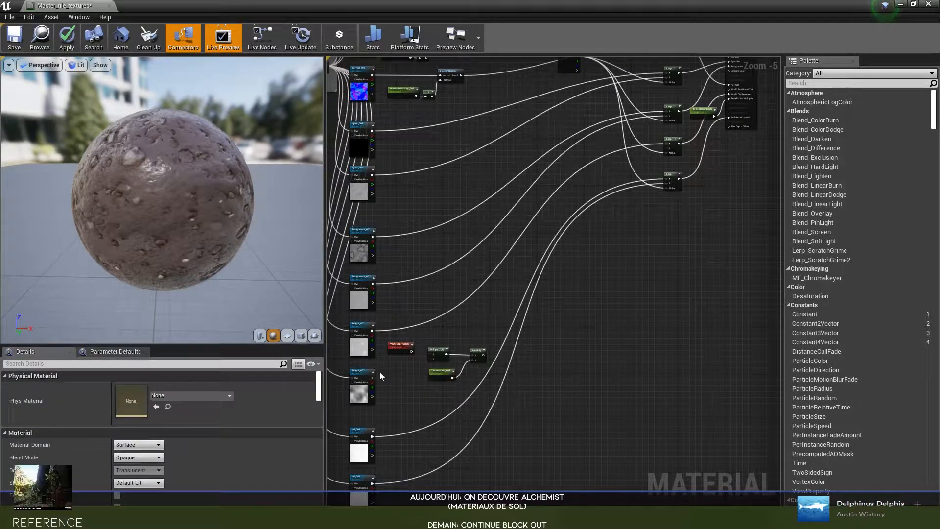
pyautogui.moveTo(372, 381); pyautogui.dragTo(436, 343)
# - Move both Multiply nodes and Tesselation_001 clear of the height Lerp, and place VertexNormalWS just below that Lerp
pyautogui.scroll(4, 485, 343)
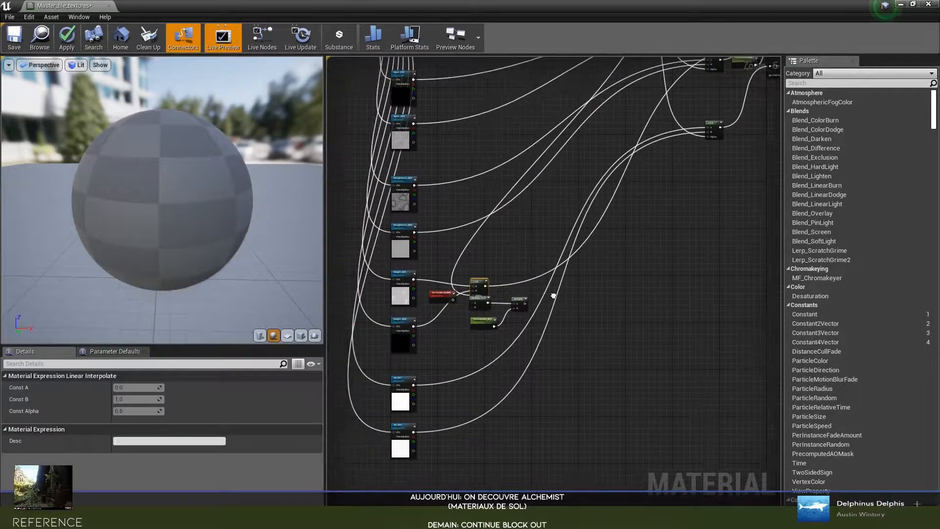
pyautogui.moveTo(355, 296); pyautogui.dragTo(510, 340)
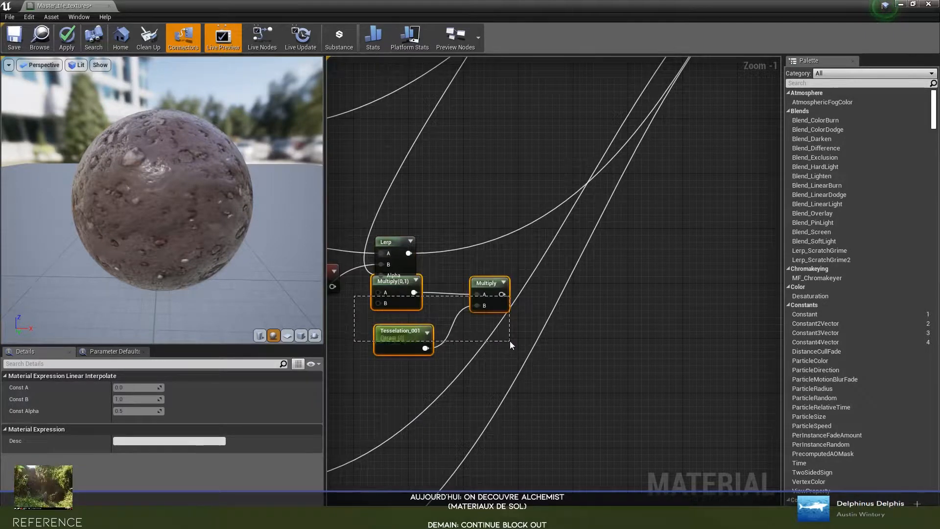
pyautogui.moveTo(409, 300); pyautogui.dragTo(554, 299)
pyautogui.moveTo(470, 316); pyautogui.dragTo(572, 300, button='right')
pyautogui.moveTo(416, 257); pyautogui.dragTo(527, 312)
pyautogui.moveTo(558, 318); pyautogui.dragTo(478, 324, button='right')
# - Connect VertexNormalWS to the first Multiply's B input and the height Lerp's output to its A input
pyautogui.moveTo(469, 332); pyautogui.dragTo(543, 293)
pyautogui.moveTo(433, 249); pyautogui.dragTo(543, 282)
pyautogui.moveTo(656, 238); pyautogui.dragTo(627, 241, button='right')
# - Rename the Tesselation_001 parameter as Tesselation
pyautogui.click(543, 324)
pyautogui.click(157, 387)
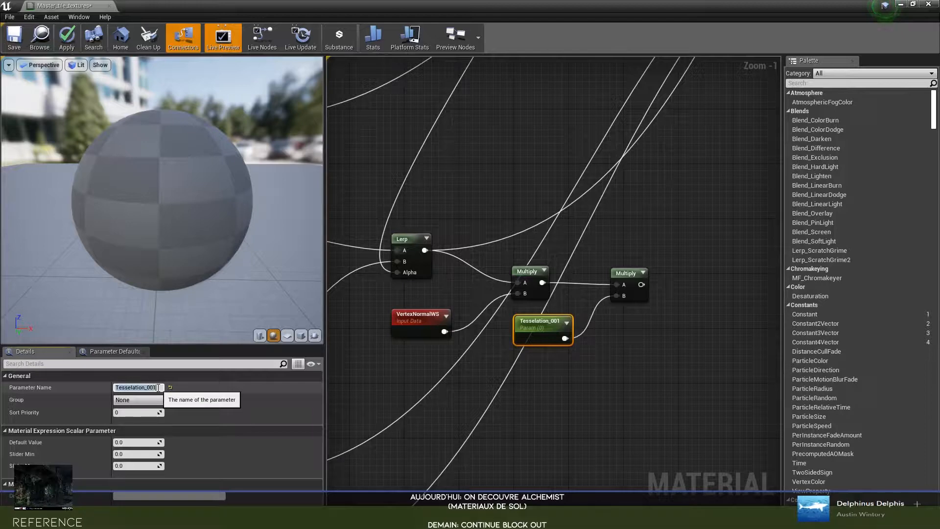
pyautogui.click(155, 387)
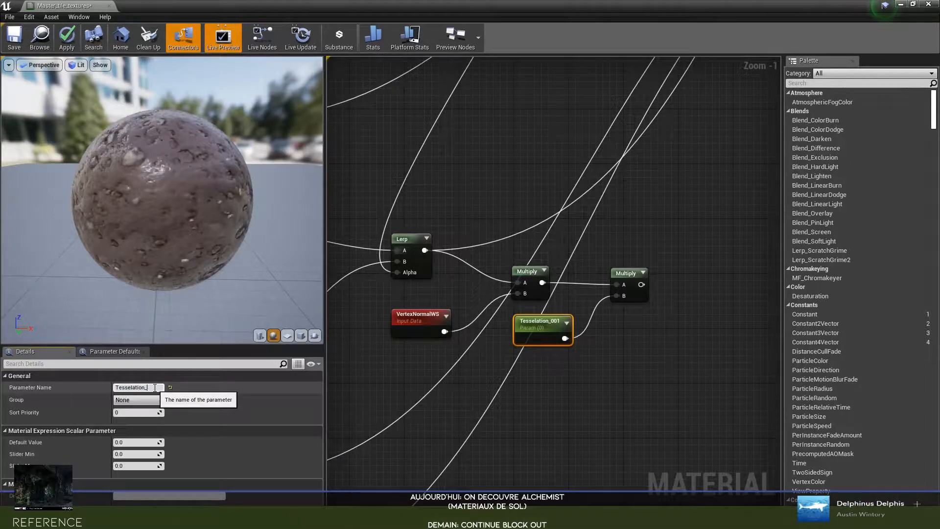
pyautogui.press('BackSpace')
pyautogui.scroll(-2, 624, 324)
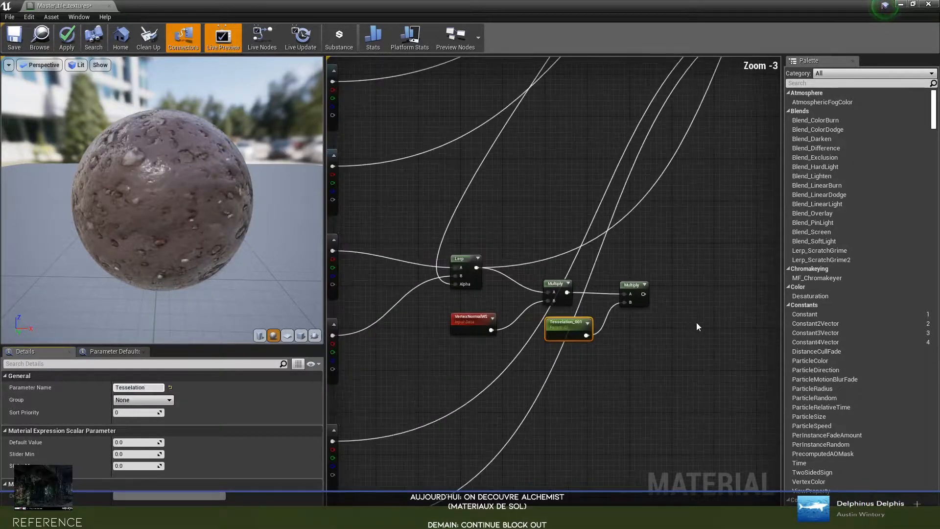
pyautogui.press('Return')
# - Connect the second Multiply's output to the material's World Displacement input
pyautogui.moveTo(632, 284); pyautogui.dragTo(556, 347, button='right')
pyautogui.scroll(-5, 558, 348)
pyautogui.scroll(2, 568, 339)
pyautogui.scroll(1, 531, 358)
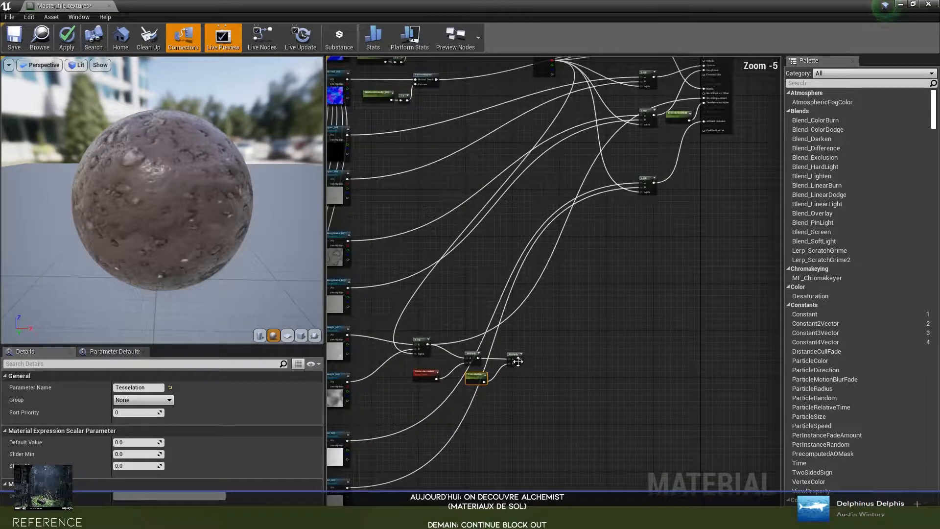
pyautogui.moveTo(521, 359); pyautogui.dragTo(710, 98)
# - Move the height Lerp, VertexNormalWS, Tesselation and both Multiply nodes up between the roughness and AO Lerps
pyautogui.scroll(4, 513, 254)
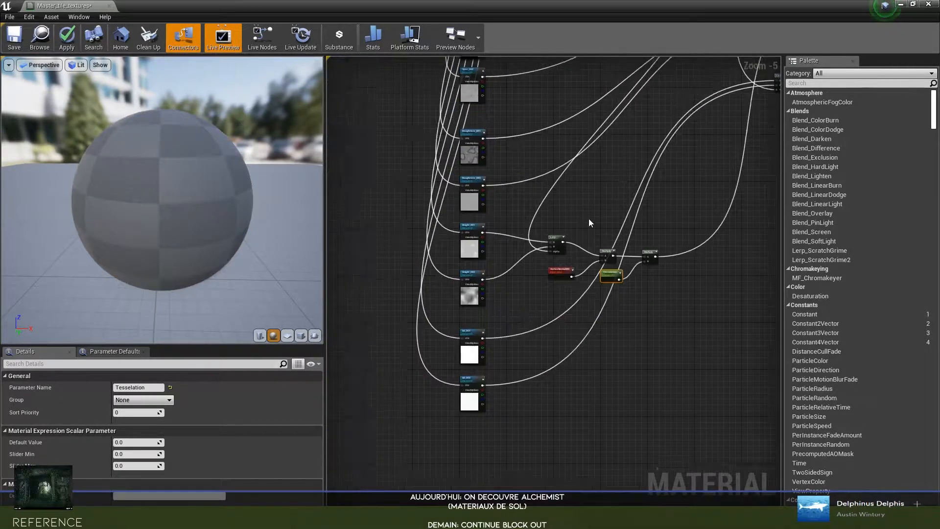
pyautogui.moveTo(601, 245); pyautogui.dragTo(698, 136)
pyautogui.scroll(-4, 705, 137)
pyautogui.moveTo(737, 162); pyautogui.dragTo(574, 288, button='right')
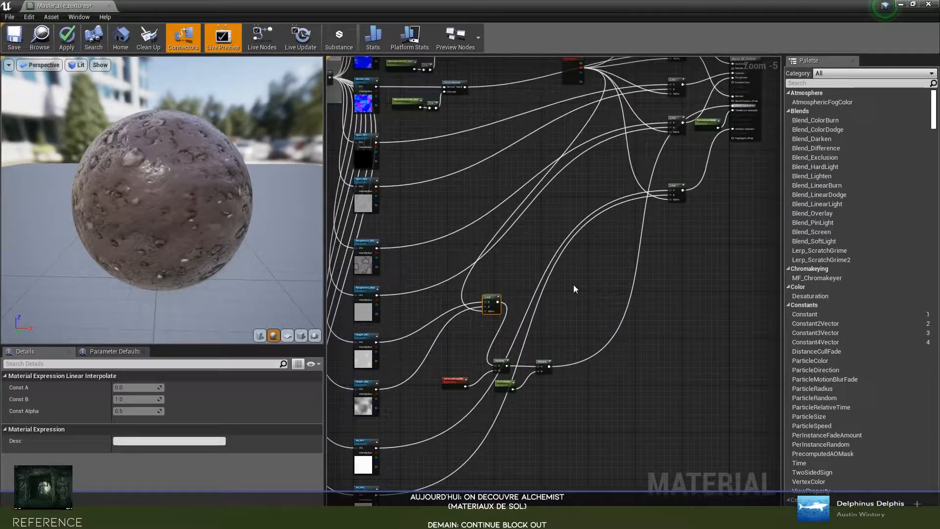
pyautogui.moveTo(457, 361); pyautogui.dragTo(678, 153)
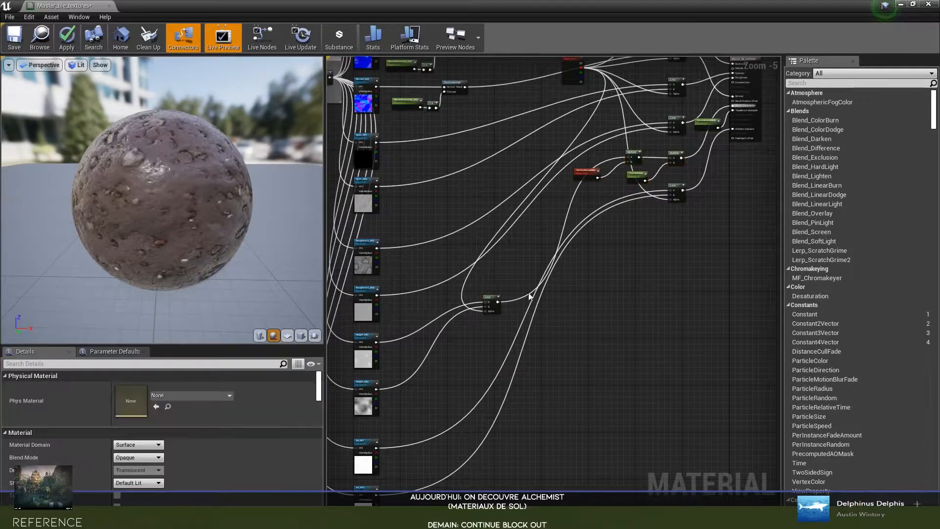
pyautogui.moveTo(492, 299); pyautogui.dragTo(580, 144)
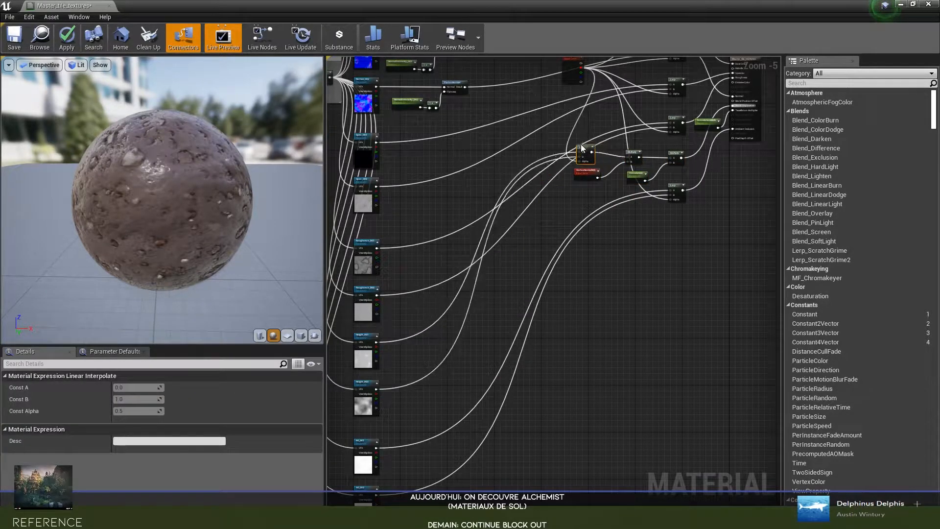
pyautogui.scroll(2, 519, 238)
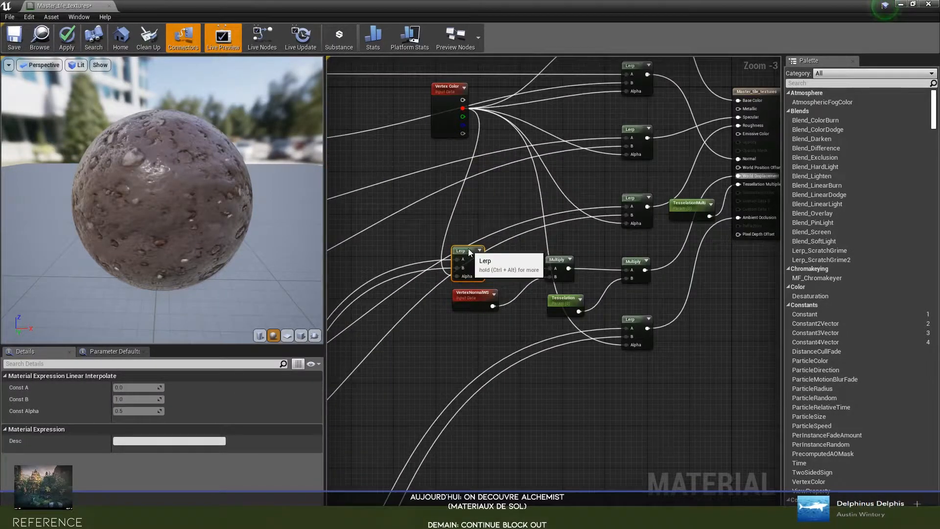
# - Shift the Master_tile_textures output node and the TesselationMulti parameter farther from the Lerp column
pyautogui.scroll(-2, 610, 330)
pyautogui.moveTo(627, 222); pyautogui.dragTo(719, 223)
pyautogui.click(583, 282)
pyautogui.moveTo(583, 281); pyautogui.dragTo(669, 272)
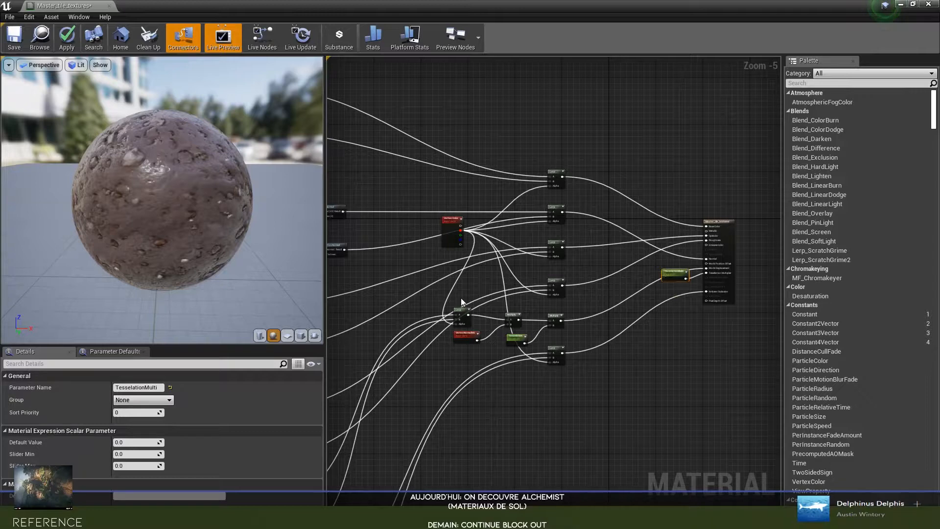
# - Line up the height Lerp with the other Lerps and place the Multiply nodes and VertexNormalWS beyond it
pyautogui.moveTo(556, 338); pyautogui.dragTo(558, 336)
pyautogui.moveTo(584, 321); pyautogui.dragTo(646, 319)
pyautogui.click(560, 356)
pyautogui.moveTo(559, 356); pyautogui.dragTo(560, 321, button='right')
pyautogui.moveTo(560, 296); pyautogui.dragTo(581, 298)
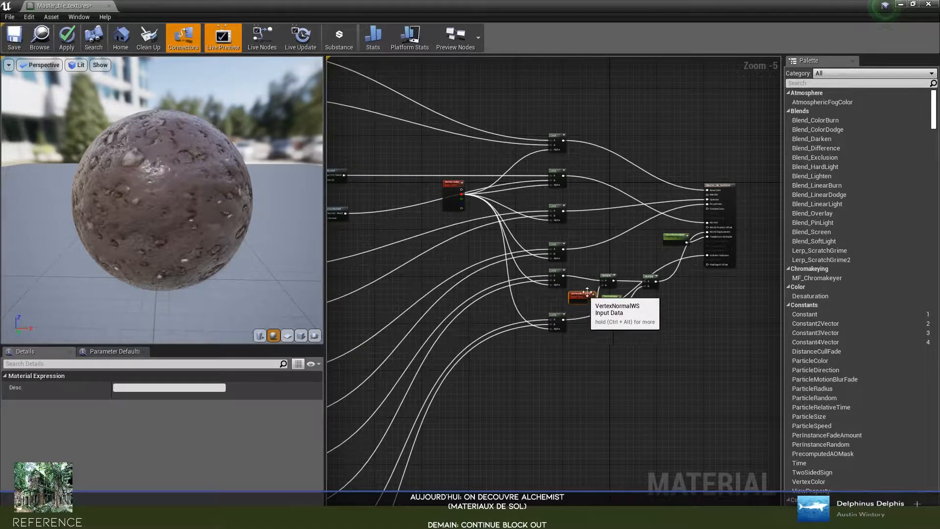
# - Pack both Multiply nodes, VertexNormalWS and Tesselation close together and shift the group slightly farther from the height Lerp
pyautogui.click(609, 274)
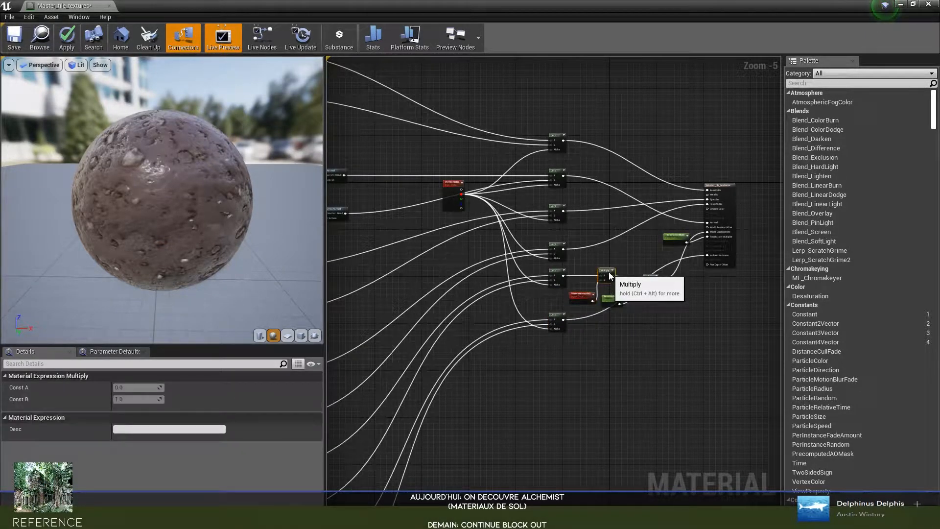
pyautogui.moveTo(653, 280); pyautogui.dragTo(634, 278)
pyautogui.click(613, 300)
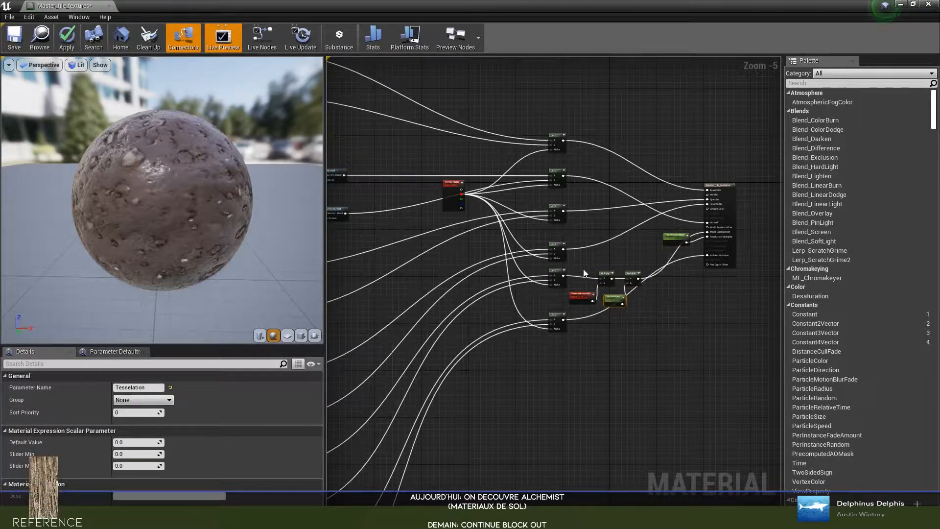
pyautogui.moveTo(639, 316); pyautogui.dragTo(639, 314)
pyautogui.moveTo(630, 278); pyautogui.dragTo(650, 278)
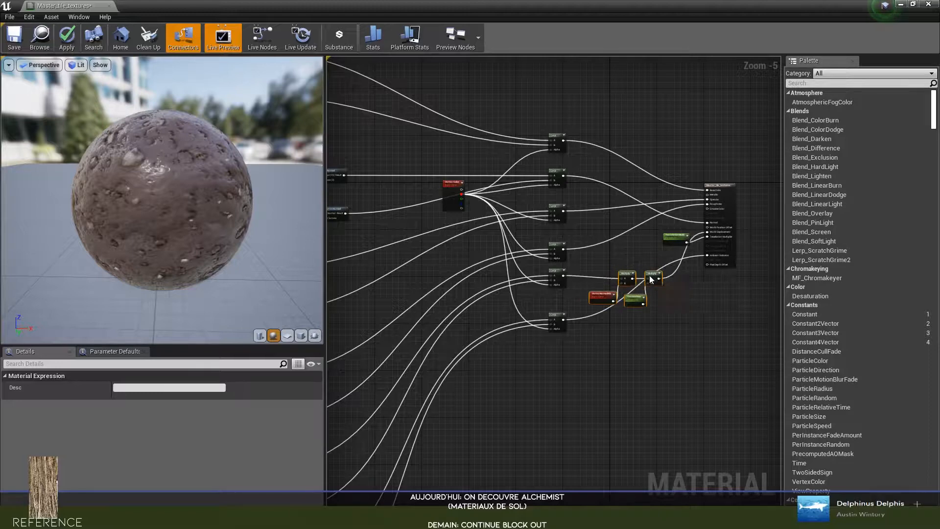
pyautogui.click(675, 326)
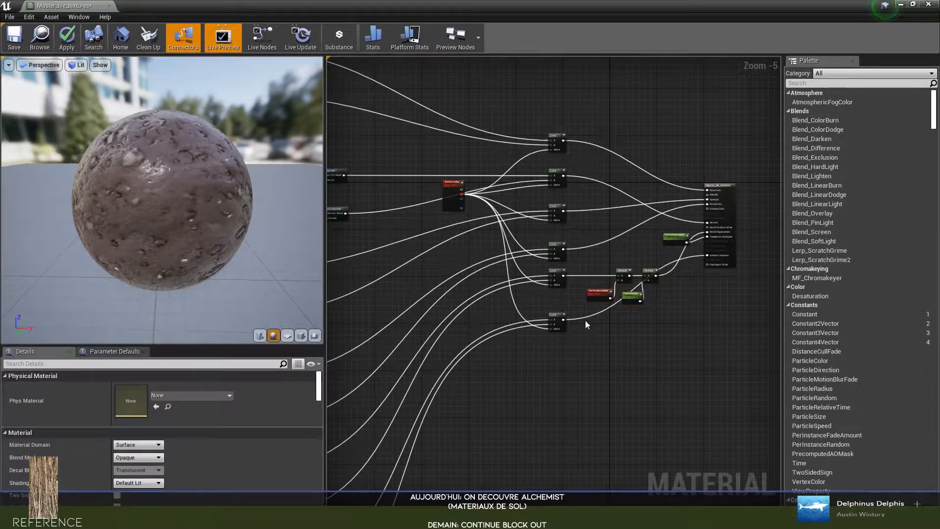
# - Review the whole graph and preview sphere, apply the Master_tile_textures changes, and return to the level editor
pyautogui.scroll(-3, 442, 301)
pyautogui.moveTo(442, 301); pyautogui.dragTo(580, 299, button='right')
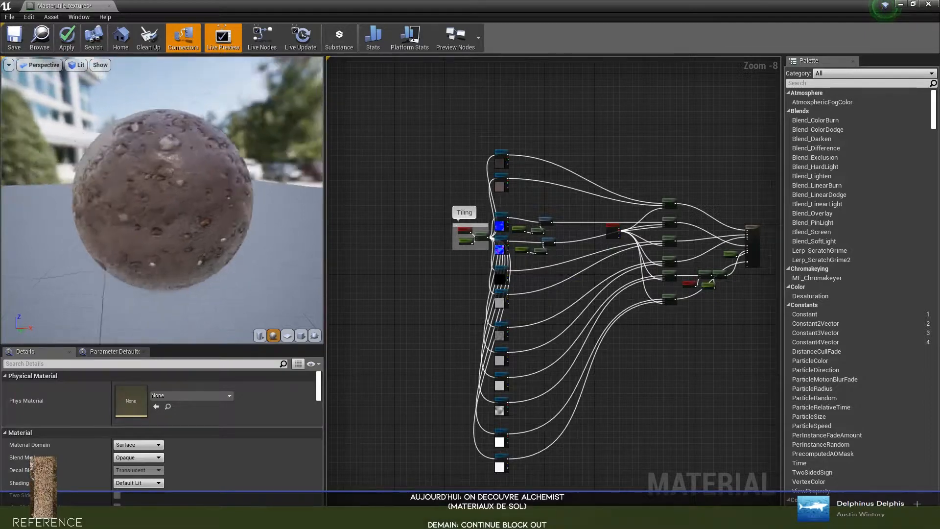
pyautogui.moveTo(162, 186); pyautogui.dragTo(196, 202)
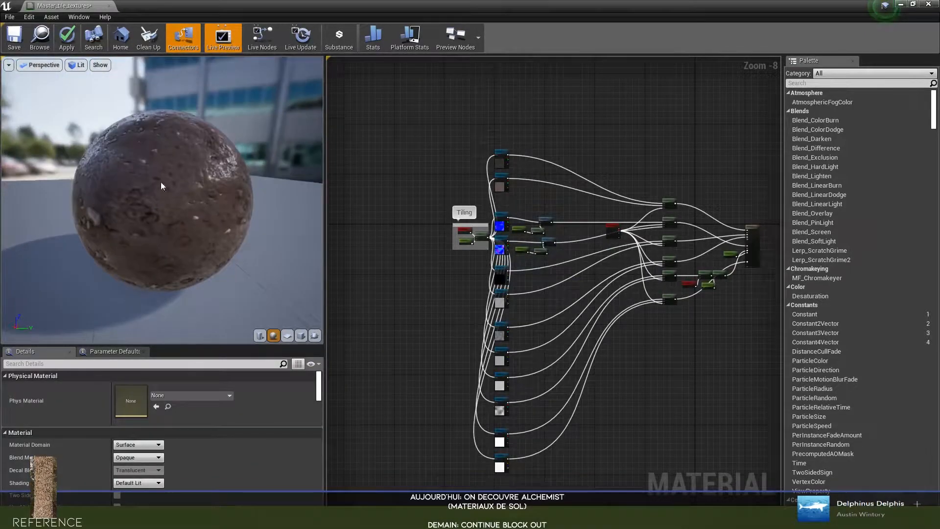
pyautogui.click(63, 39)
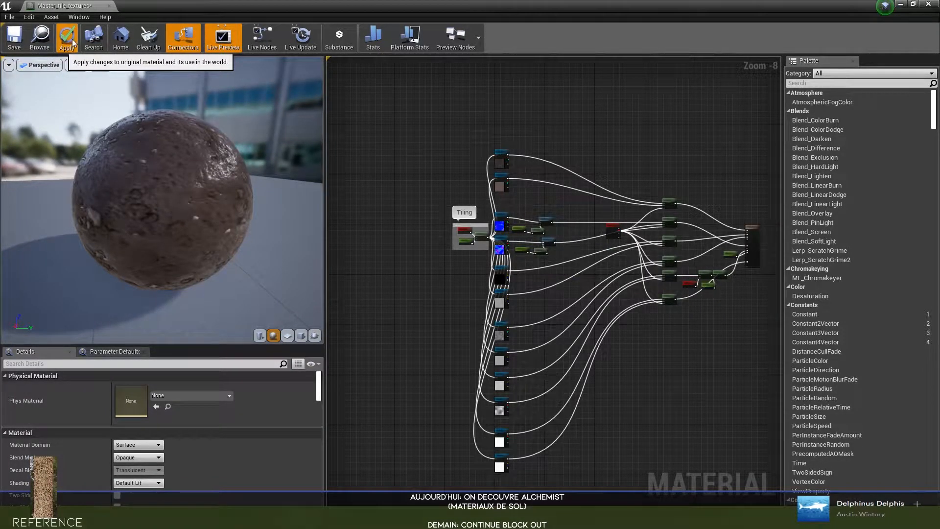
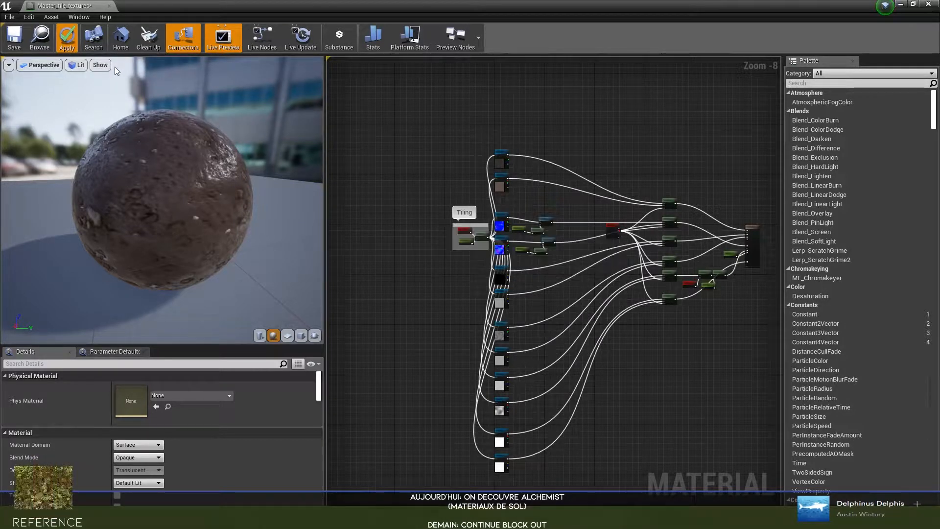
pyautogui.click(901, 4)
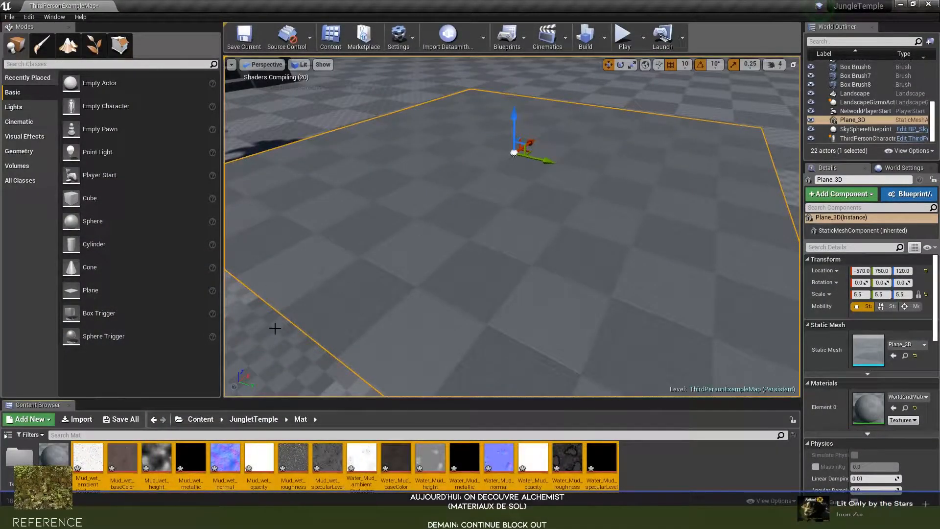
# - Create a material instance of Master_tile_textures and name it MI_floor_mud
pyautogui.click(52, 457)
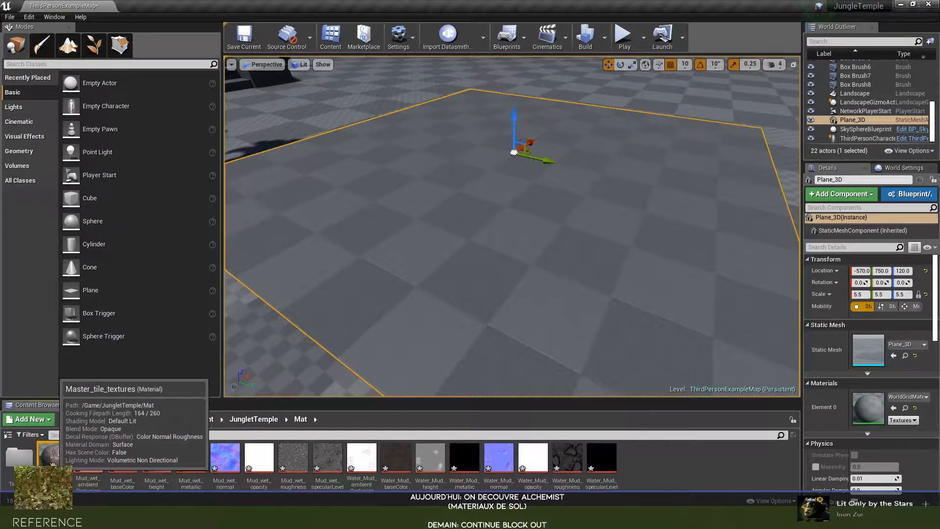
pyautogui.rightClick(53, 460)
pyautogui.click(101, 266)
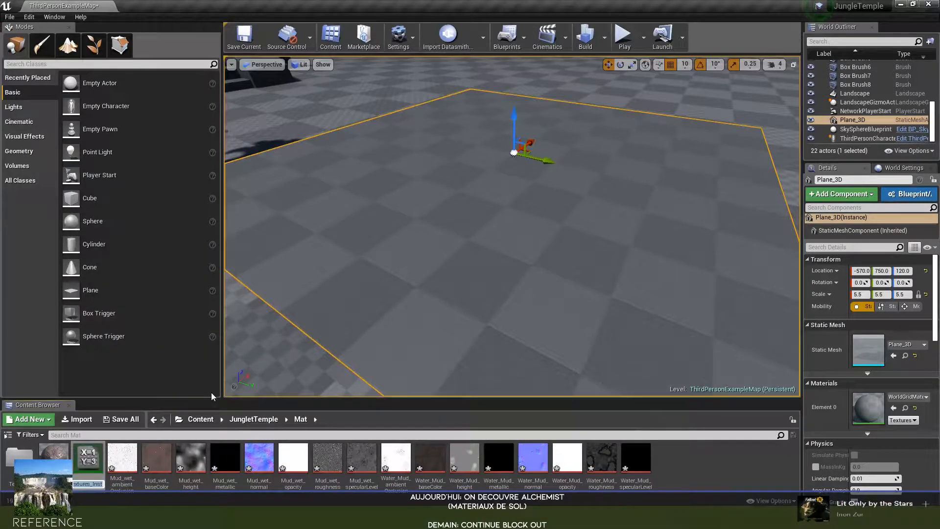
pyautogui.write('MI_fl')
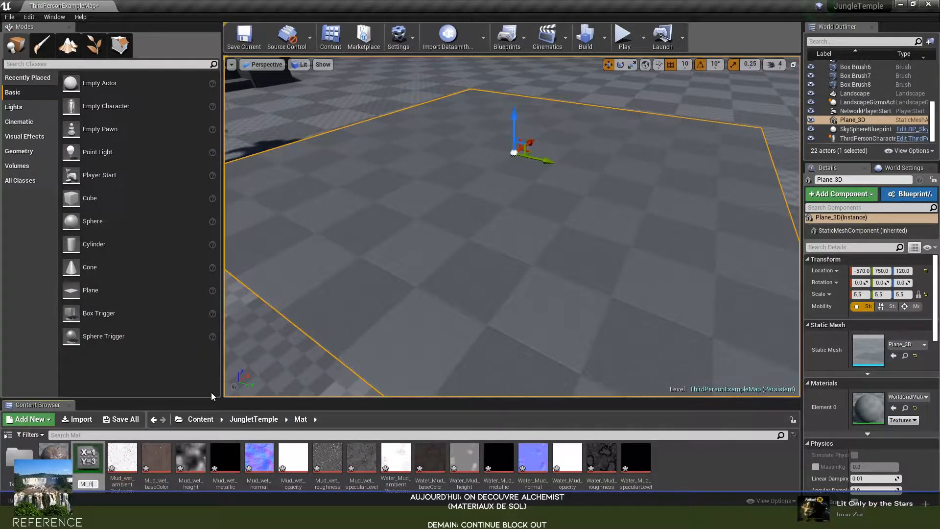
pyautogui.write('oor_mud')
pyautogui.press('Return')
# - Assign MI_floor_mud to the Plane_3D mesh in the level and inspect the surface
pyautogui.moveTo(88, 458); pyautogui.dragTo(343, 274)
pyautogui.moveTo(512, 226); pyautogui.dragTo(732, 274, button='right')
pyautogui.press('s')
pyautogui.press('w')
pyautogui.press('s')
pyautogui.press('a')
pyautogui.press('w')
pyautogui.press('w')
pyautogui.press('a')
# - Move the ThirdPersonCharacter across the mud plane to location -750, 710, 226.28 as a scale reference
pyautogui.moveTo(551, 188); pyautogui.dragTo(621, 163, button='right')
pyautogui.click(633, 186)
pyautogui.moveTo(601, 160); pyautogui.dragTo(417, 143)
pyautogui.moveTo(497, 167)
pyautogui.mouseDown(button='right')
pyautogui.moveTo(470, 167)
pyautogui.moveTo(496, 166)
pyautogui.mouseUp(button='right')
pyautogui.press('d')
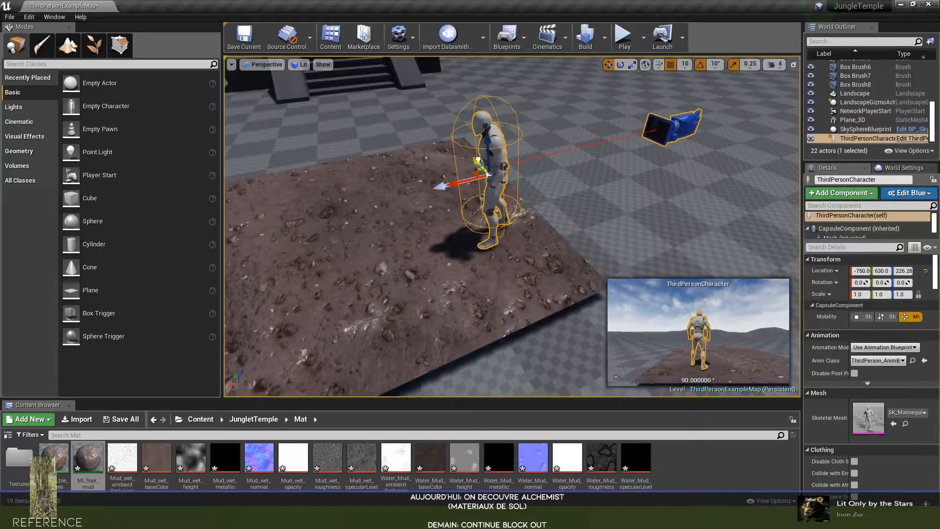
pyautogui.moveTo(478, 160); pyautogui.dragTo(457, 140)
pyautogui.moveTo(457, 140); pyautogui.dragTo(429, 147, button='right')
pyautogui.press('w')
pyautogui.press('s')
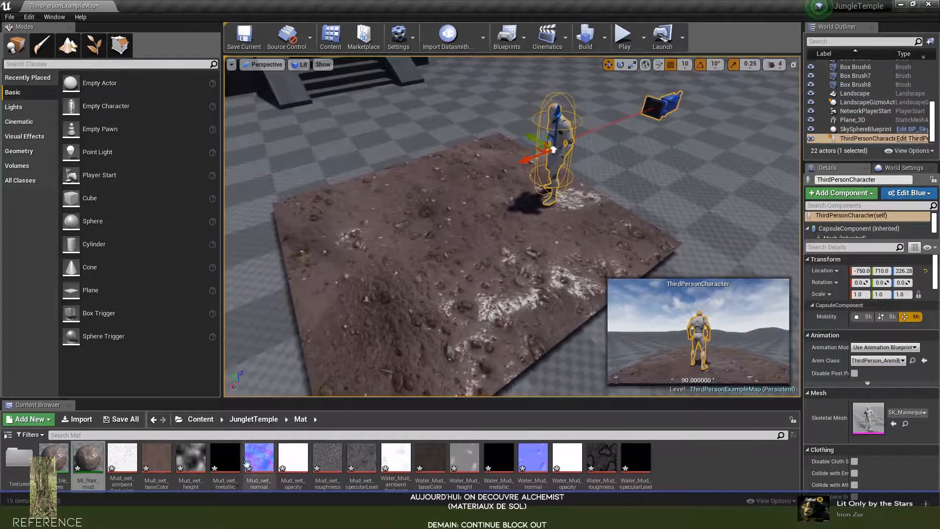
# - Open MI_floor_mud for editing and arrange its editor side by side with the level editor
pyautogui.doubleClick(87, 458)
pyautogui.moveTo(451, 52)
pyautogui.mouseDown()
pyautogui.moveTo(473, 37)
pyautogui.moveTo(443, 45)
pyautogui.mouseUp()
pyautogui.press('super+Left')
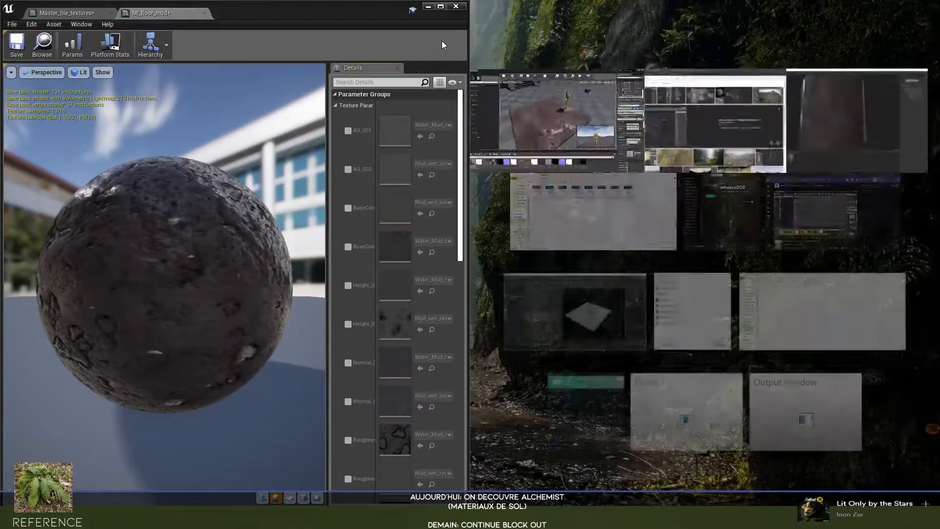
pyautogui.click(555, 112)
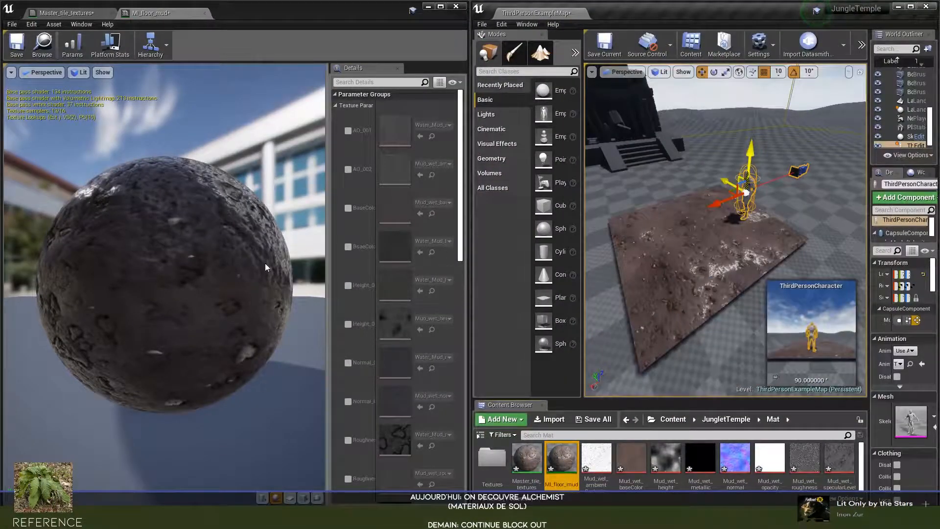
# - Enable the overrides for NormalIntensity_001, NormalIntensity_002, Tesselation, TesselationMulti and Tiling in MI_floor_mud
pyautogui.scroll(-3, 387, 191)
pyautogui.scroll(-3, 381, 202)
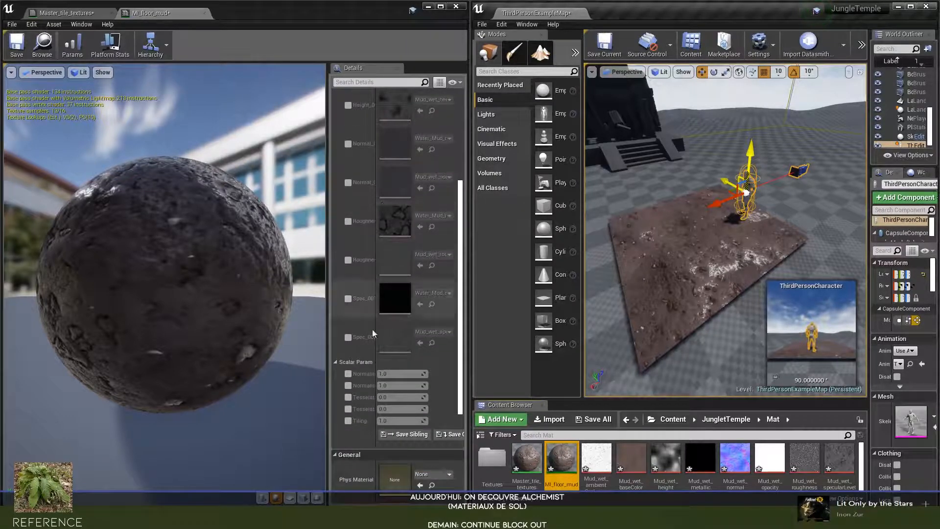
pyautogui.click(347, 374)
pyautogui.click(348, 386)
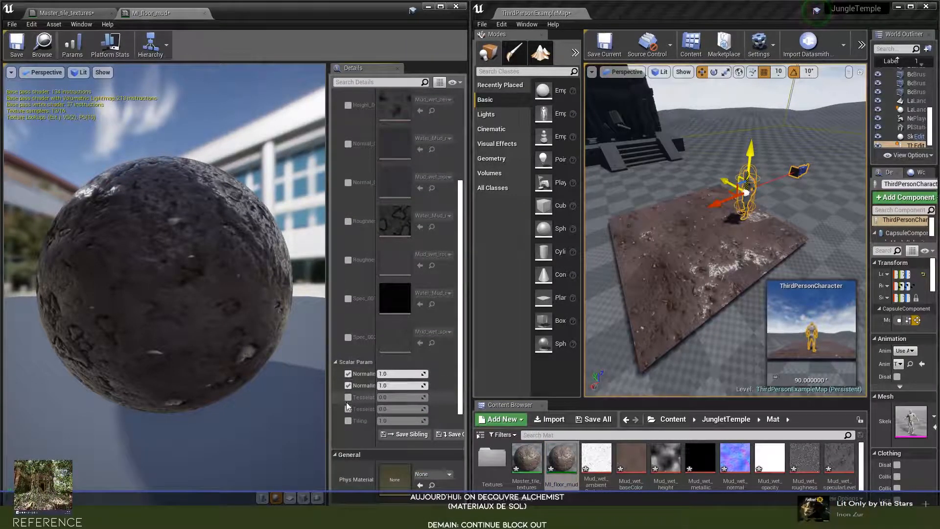
pyautogui.click(347, 397)
pyautogui.click(347, 409)
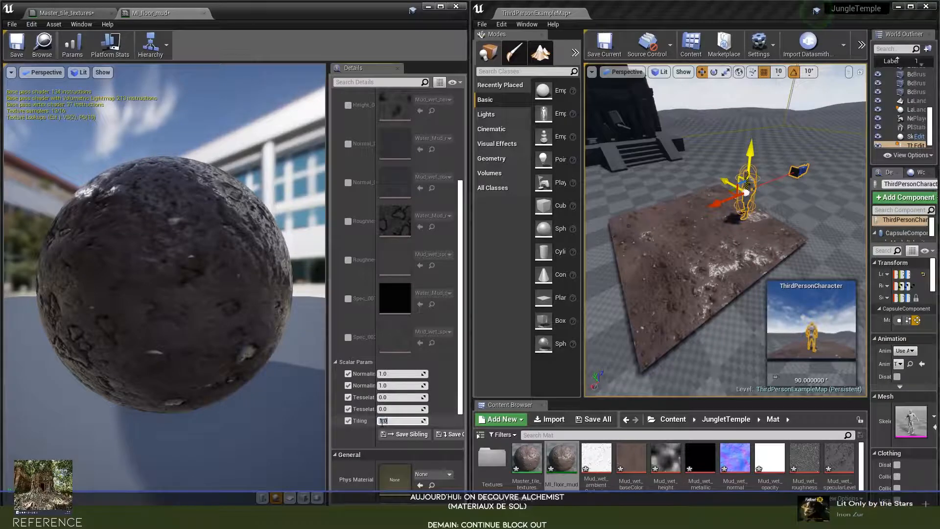
# - Set Tiling to 2 and inspect the mud plane up close beside the character
pyautogui.write('2')
pyautogui.press('Return')
pyautogui.press('w')
pyautogui.moveTo(700, 279); pyautogui.dragTo(654, 291, button='right')
pyautogui.press('w')
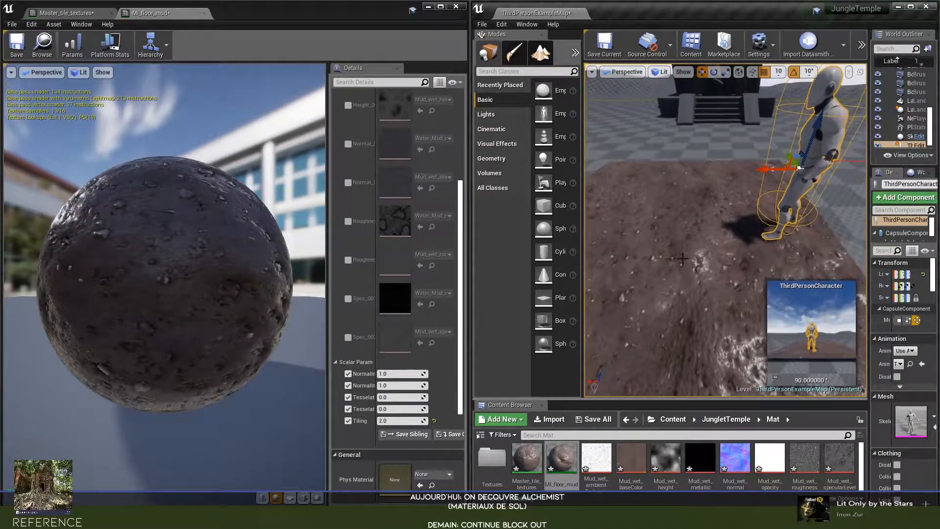
# - Set Tiling to 3 and widen the instance's parameter list so the full names are readable
pyautogui.click(392, 421)
pyautogui.write('3')
pyautogui.press('Return')
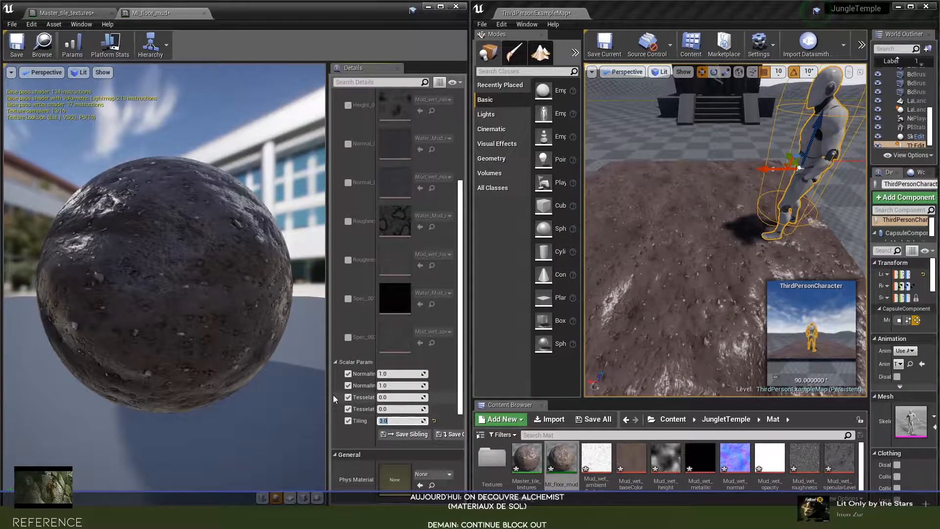
pyautogui.moveTo(327, 398); pyautogui.dragTo(219, 397)
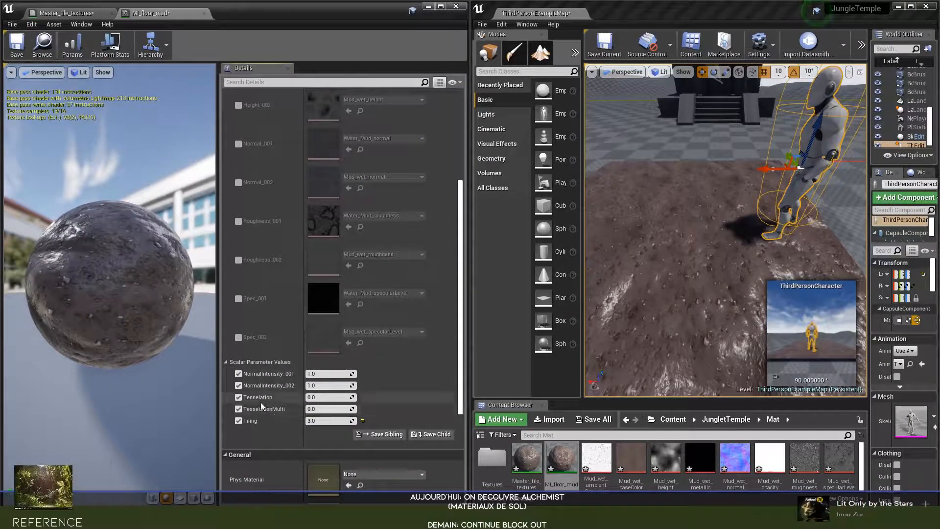
# - Set TesselationMulti to 100, raise Tesselation through 2 and 5 to 10, and inspect the plane's displacement
pyautogui.click(338, 410)
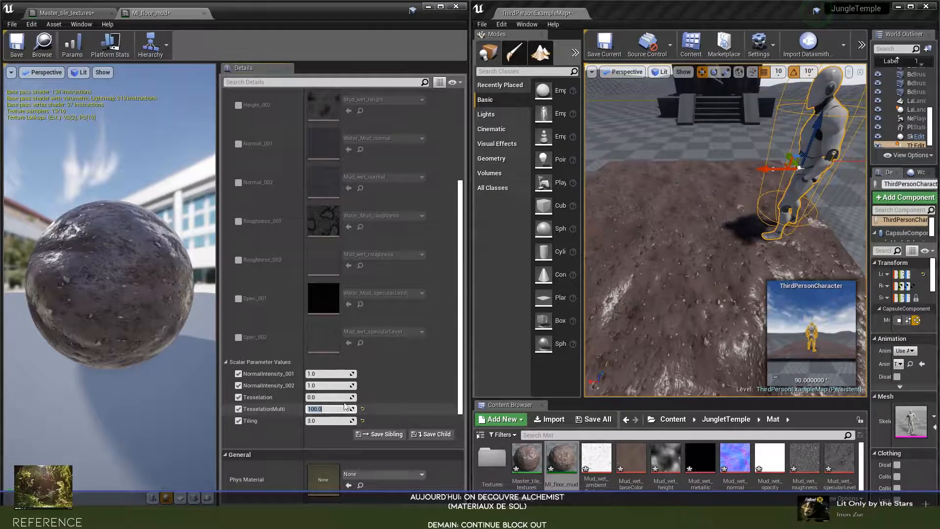
pyautogui.click(353, 398)
pyautogui.write('2')
pyautogui.press('Return')
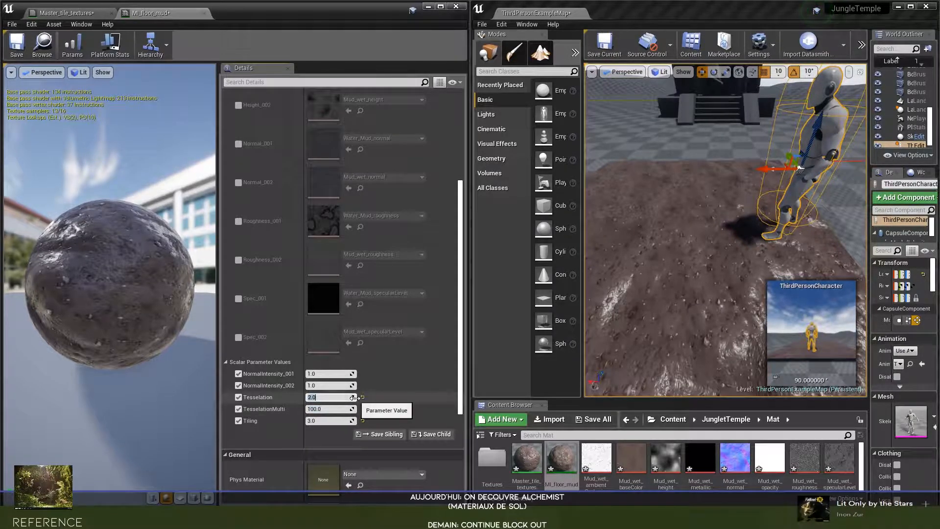
pyautogui.write('5')
pyautogui.press('Return')
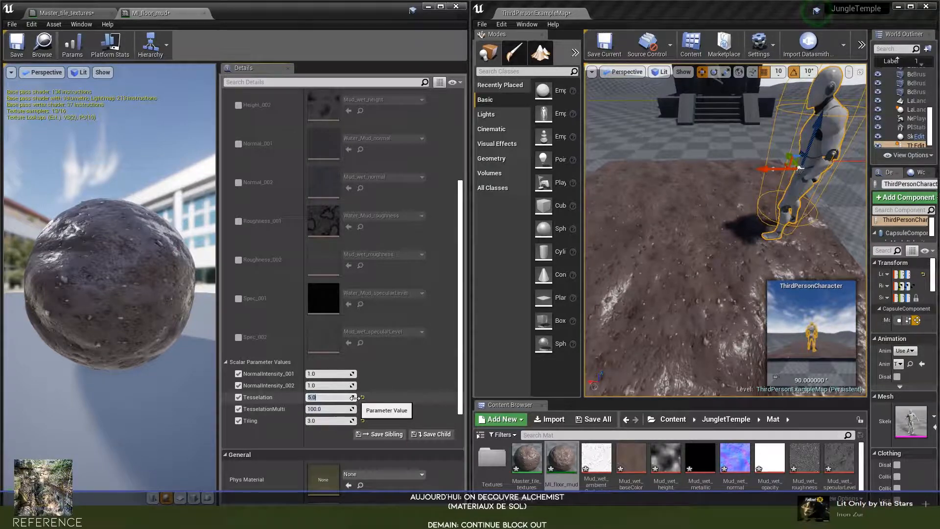
pyautogui.write('10')
pyautogui.press('Return')
pyautogui.moveTo(710, 235)
pyautogui.mouseDown(button='right')
pyautogui.moveTo(671, 230)
pyautogui.moveTo(651, 196)
pyautogui.moveTo(632, 193)
pyautogui.moveTo(700, 233)
pyautogui.moveTo(685, 233)
pyautogui.moveTo(739, 227)
pyautogui.moveTo(737, 237)
pyautogui.moveTo(706, 234)
pyautogui.mouseUp(button='right')
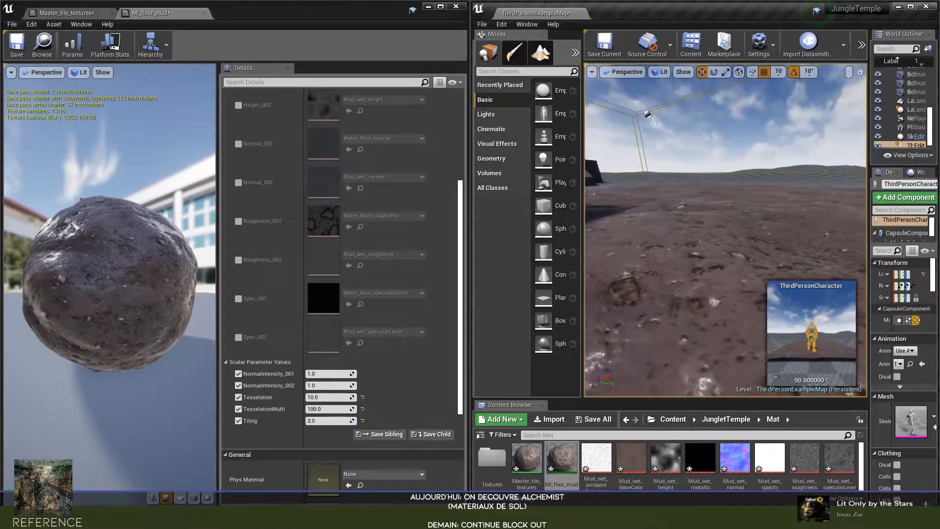
# - Compare the displacement with TesselationMulti at 1, 0 and 100
pyautogui.click(341, 411)
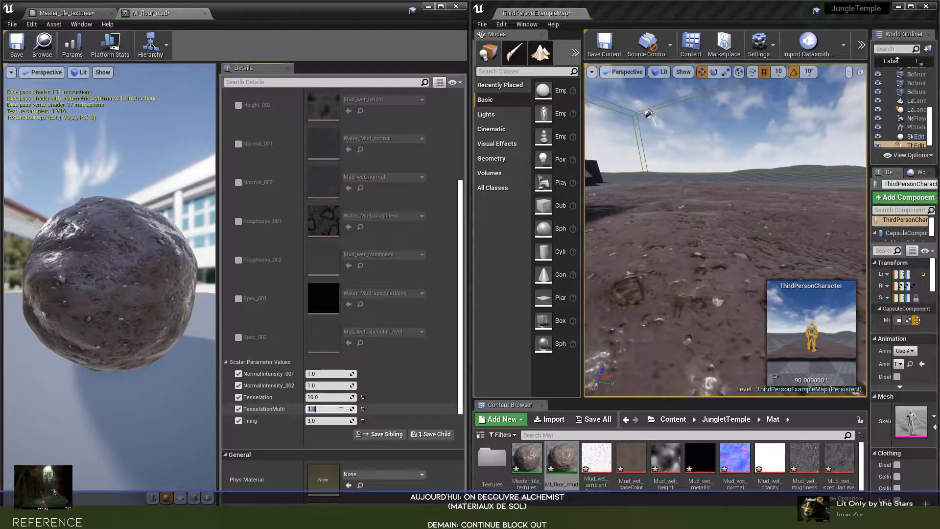
pyautogui.write('0')
pyautogui.press('Return')
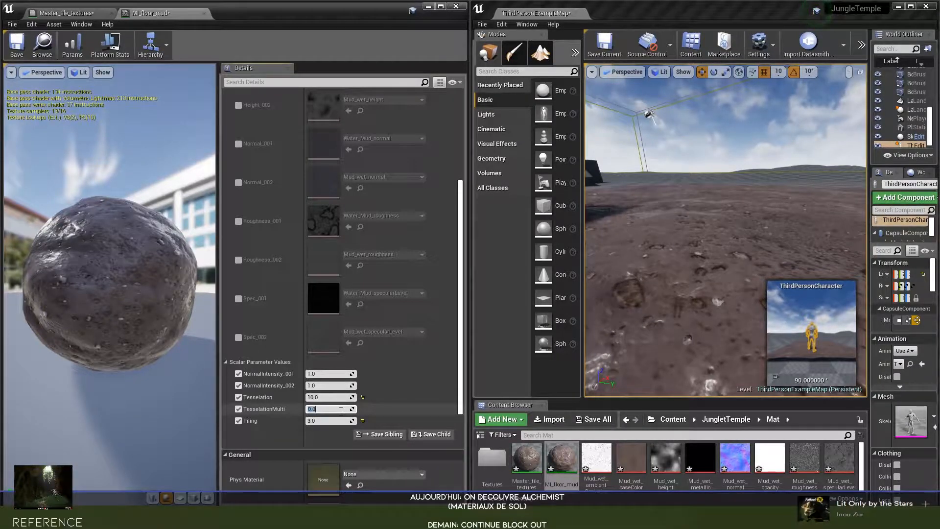
pyautogui.write('1')
pyautogui.press('Return')
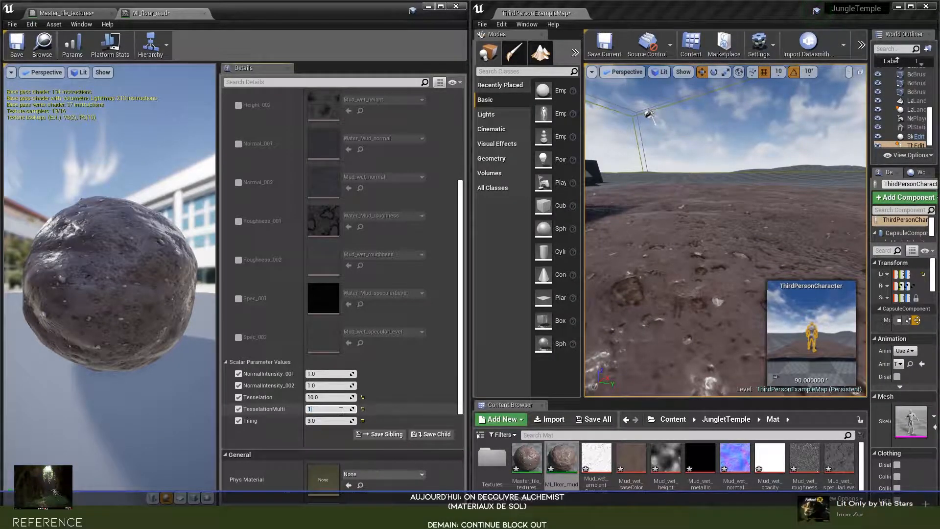
pyautogui.write('1')
pyautogui.press('Return')
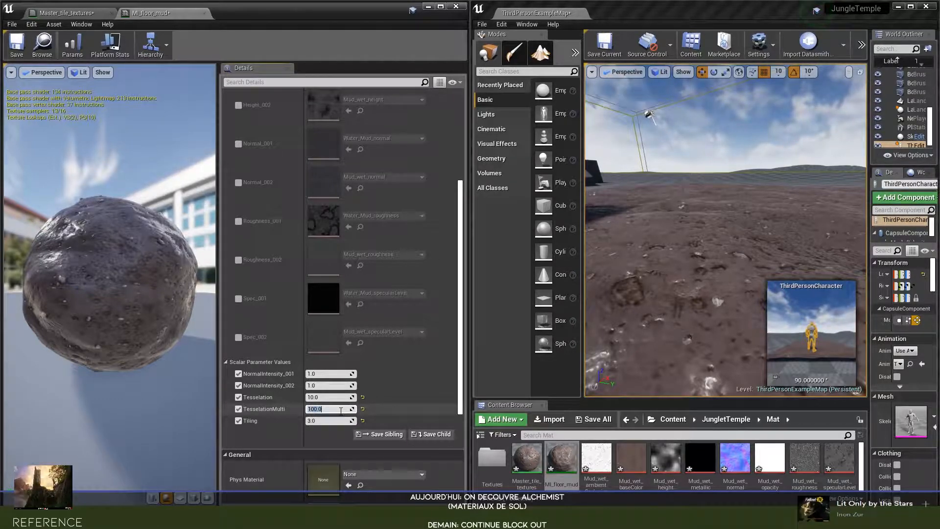
# - Try TesselationMulti at 10, 1 and 5, and settle on 4
pyautogui.write('20')
pyautogui.press('Return')
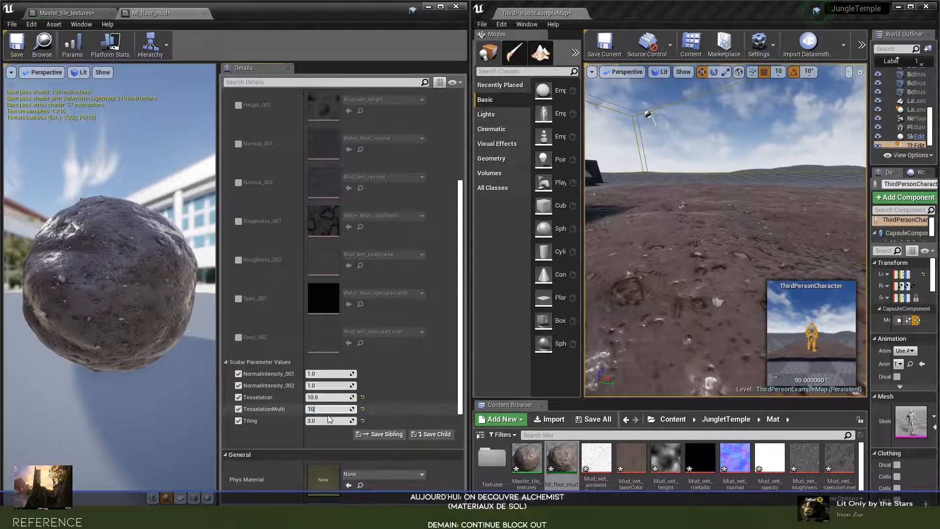
pyautogui.write('1')
pyautogui.press('Return')
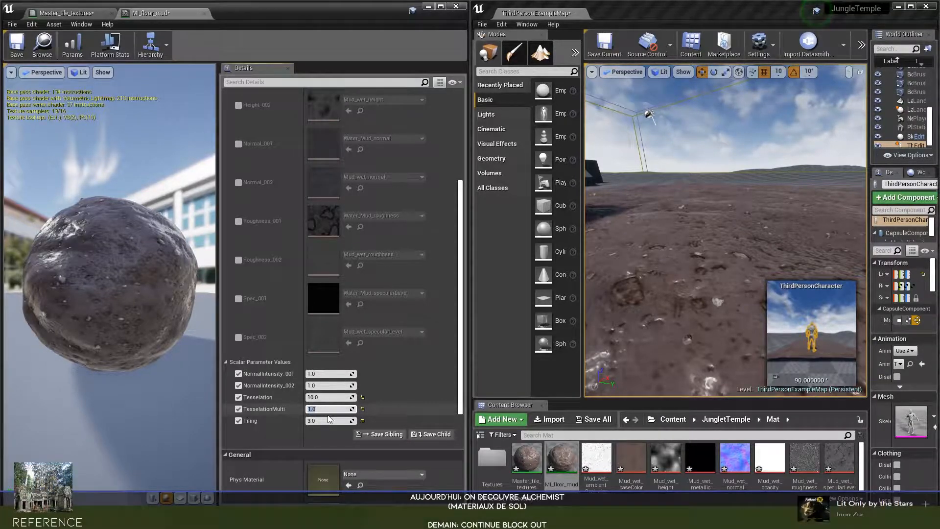
pyautogui.write('3')
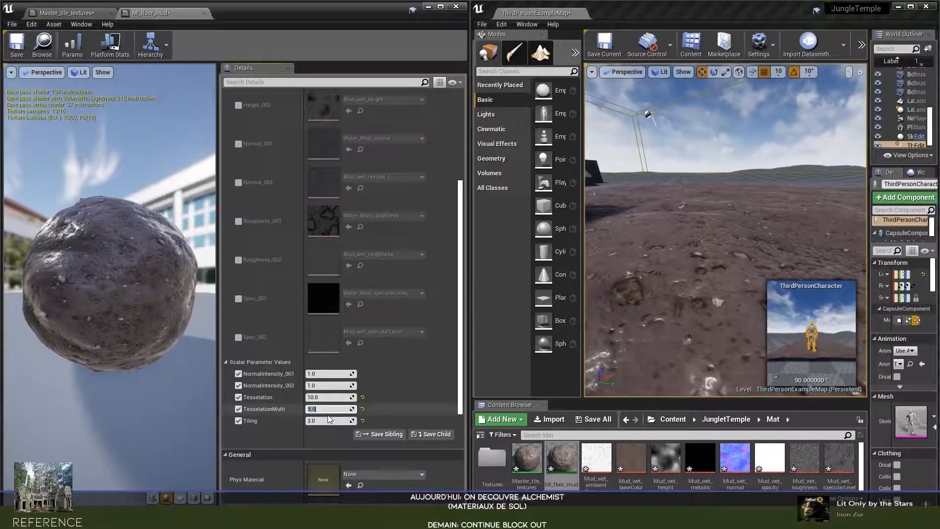
pyautogui.press('BackSpace')
pyautogui.write('7')
pyautogui.press('Return')
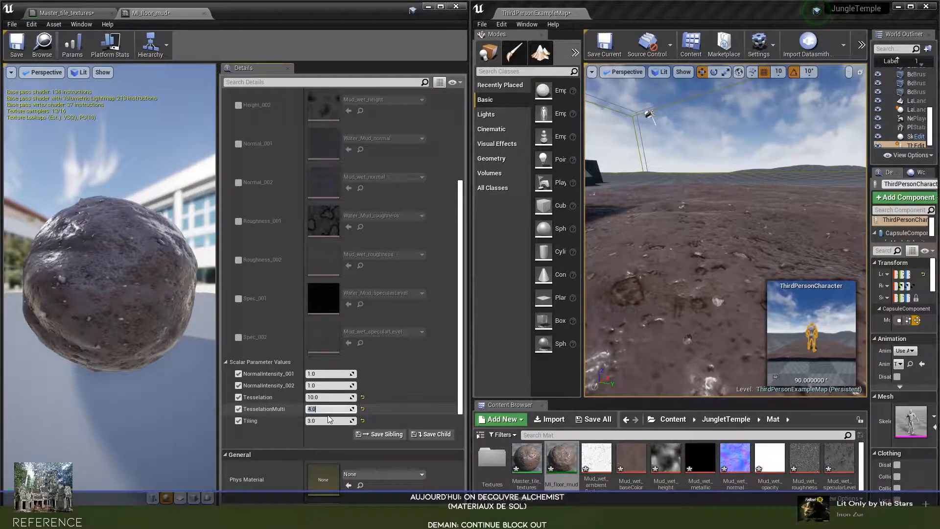
# - Keep TesselationMulti at 4 and inspect the whole mud plane from above
pyautogui.write('4')
pyautogui.press('Return')
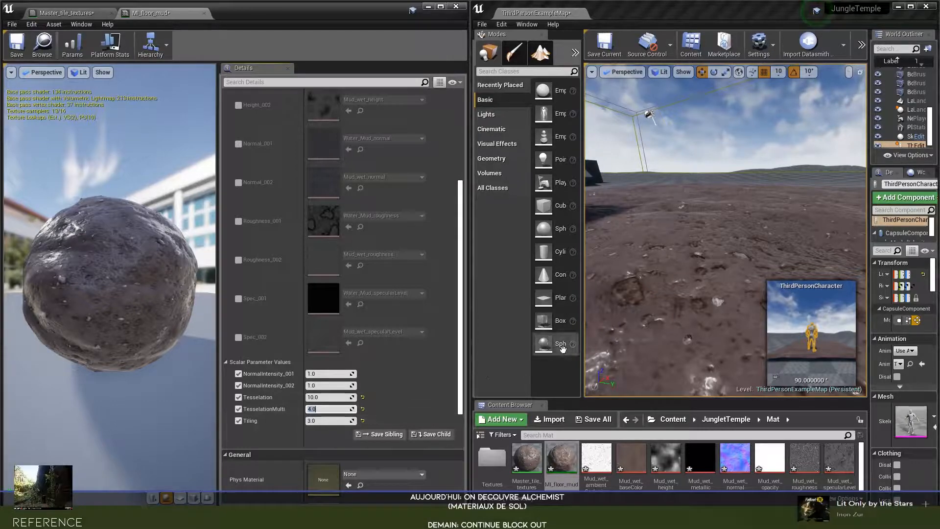
pyautogui.moveTo(715, 221); pyautogui.dragTo(626, 274, button='right')
pyautogui.moveTo(676, 222)
pyautogui.mouseDown(button='right')
pyautogui.moveTo(690, 222)
pyautogui.moveTo(676, 221)
pyautogui.mouseUp(button='right')
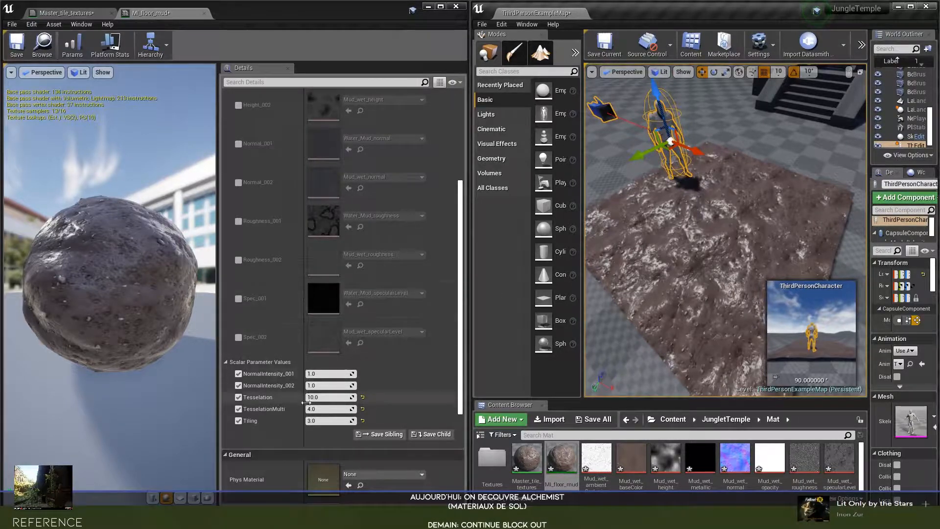
# - Set NormalIntensity_001 and NormalIntensity_002 to 2.5, inspect the mud plane up close, and reduce NormalIntensity_002 to 1.5
pyautogui.click(341, 375)
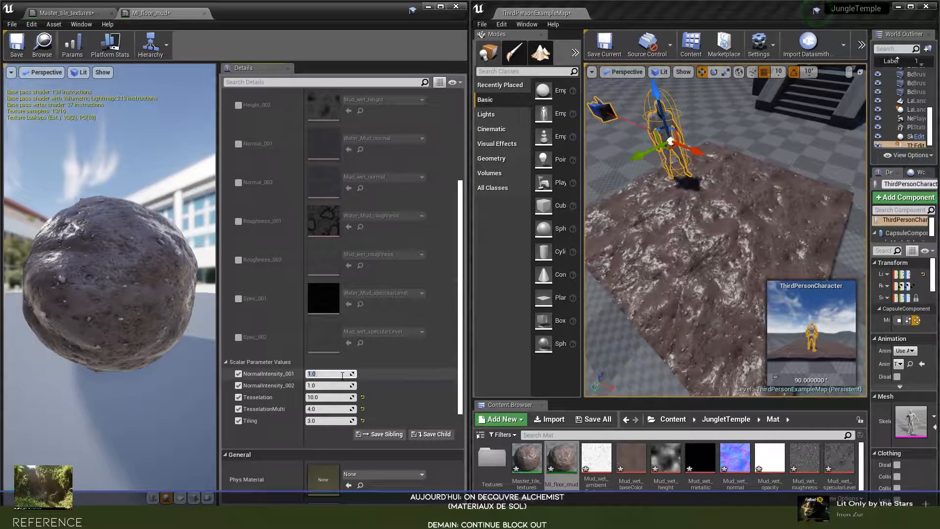
pyautogui.click(319, 385)
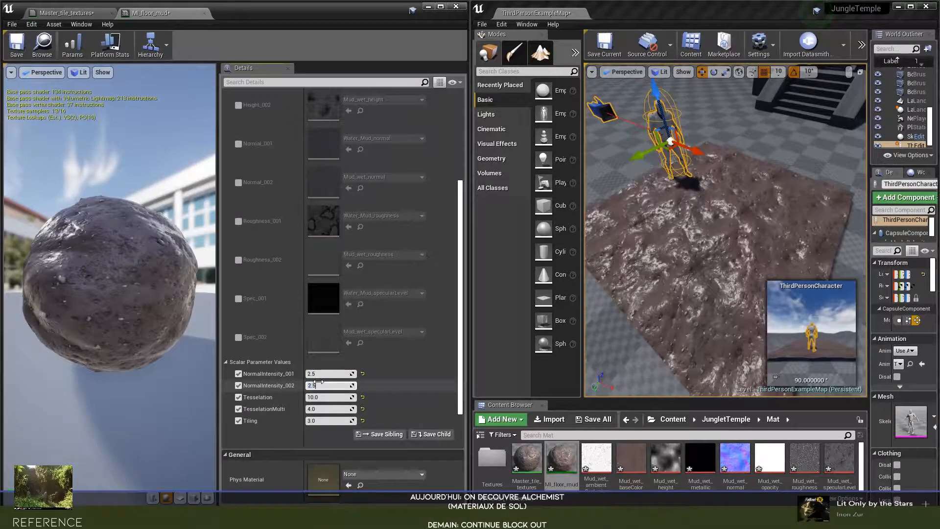
pyautogui.press('Return')
pyautogui.moveTo(596, 336)
pyautogui.mouseDown(button='right')
pyautogui.moveTo(608, 328)
pyautogui.moveTo(595, 319)
pyautogui.moveTo(595, 338)
pyautogui.moveTo(588, 324)
pyautogui.moveTo(599, 321)
pyautogui.mouseUp(button='right')
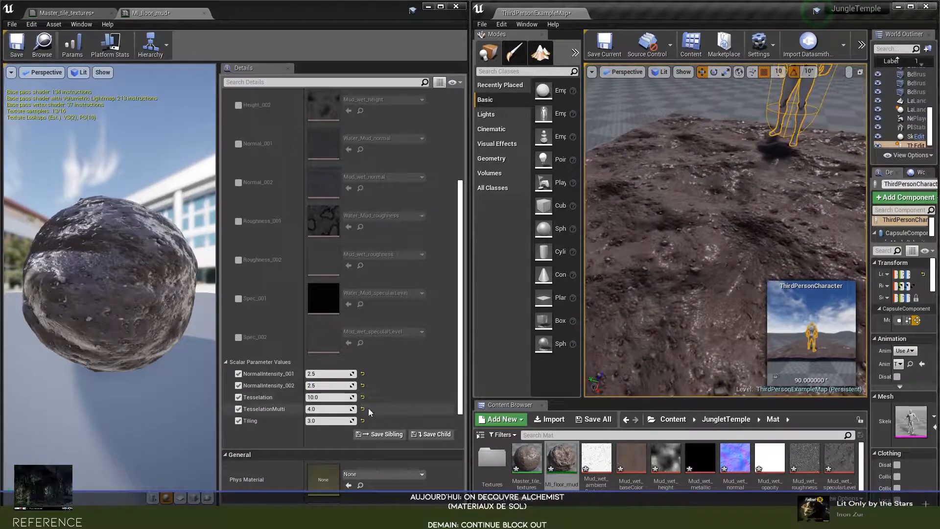
pyautogui.click(343, 385)
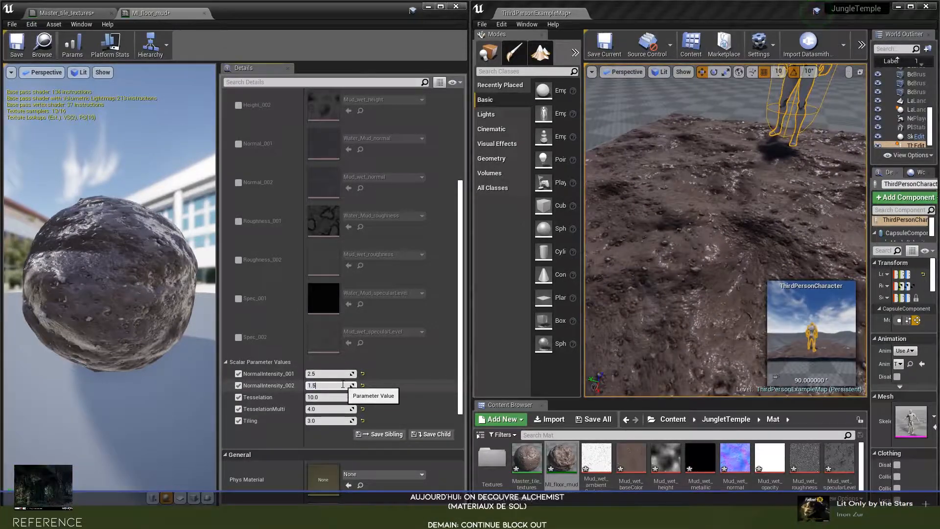
pyautogui.press('Return')
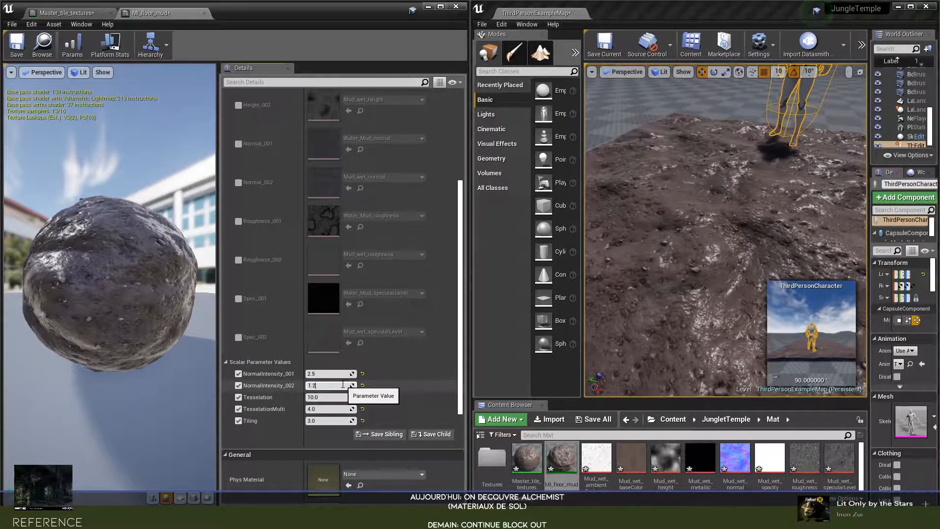
# - Set both NormalIntensity_001 and NormalIntensity_002 to 1.4 in the MI_floor_mud material instance
pyautogui.press('Return')
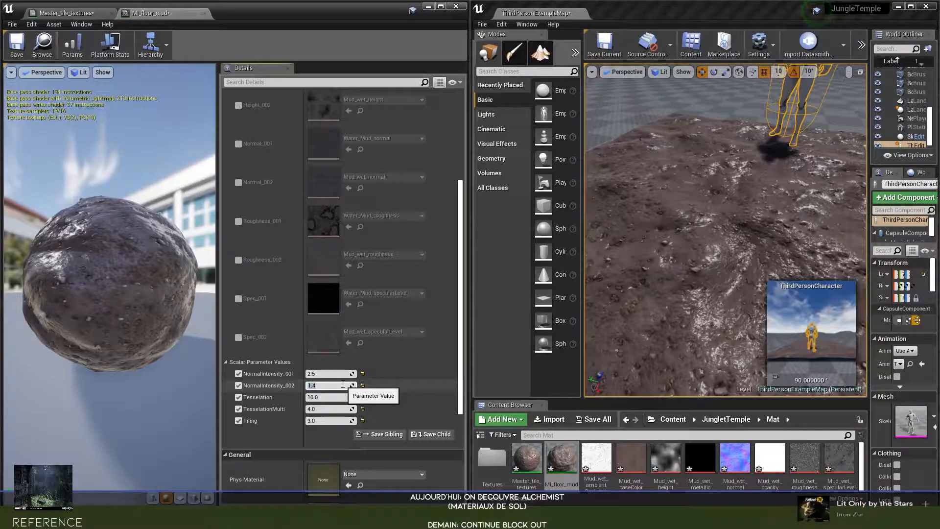
pyautogui.click(326, 373)
pyautogui.press('Return')
pyautogui.moveTo(685, 235); pyautogui.dragTo(656, 206, button='right')
pyautogui.press('w')
pyautogui.press('d')
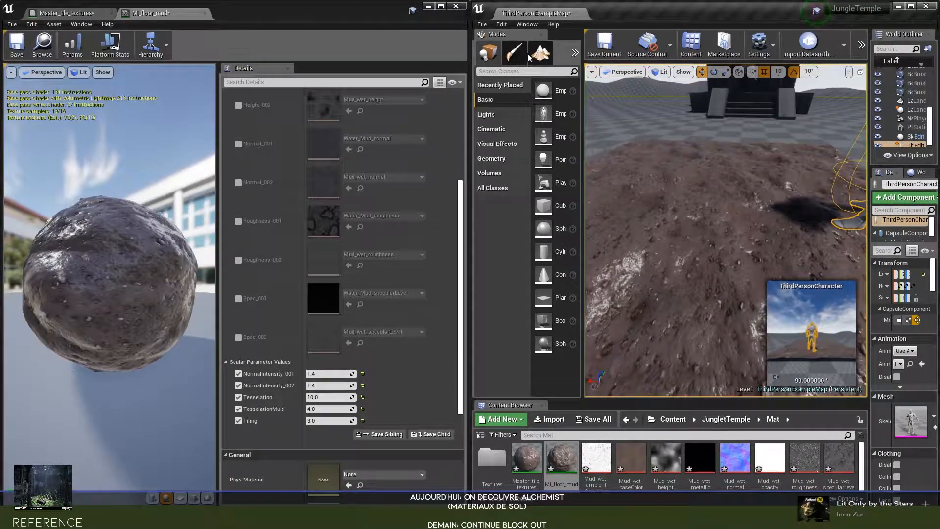
# - Switch to mesh vertex painting, make black the paint colour and fill the ground plane with it
pyautogui.click(523, 55)
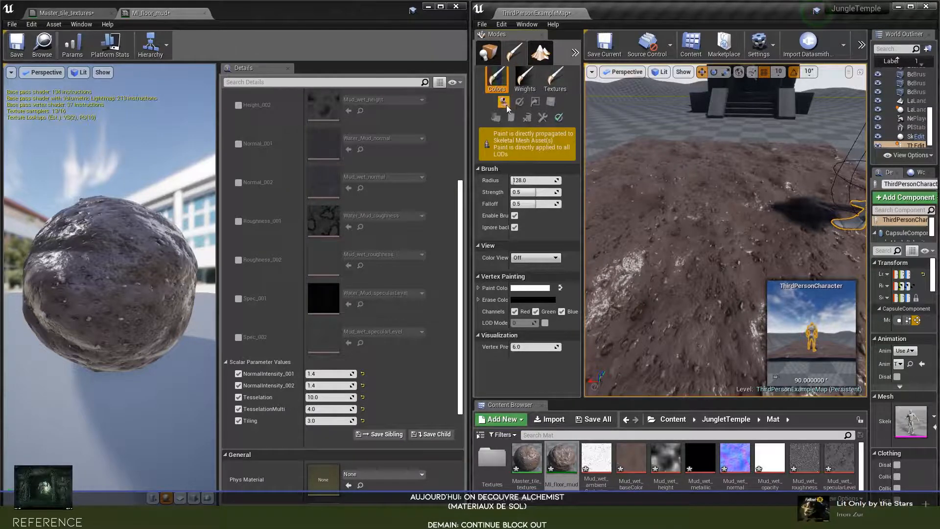
pyautogui.click(560, 288)
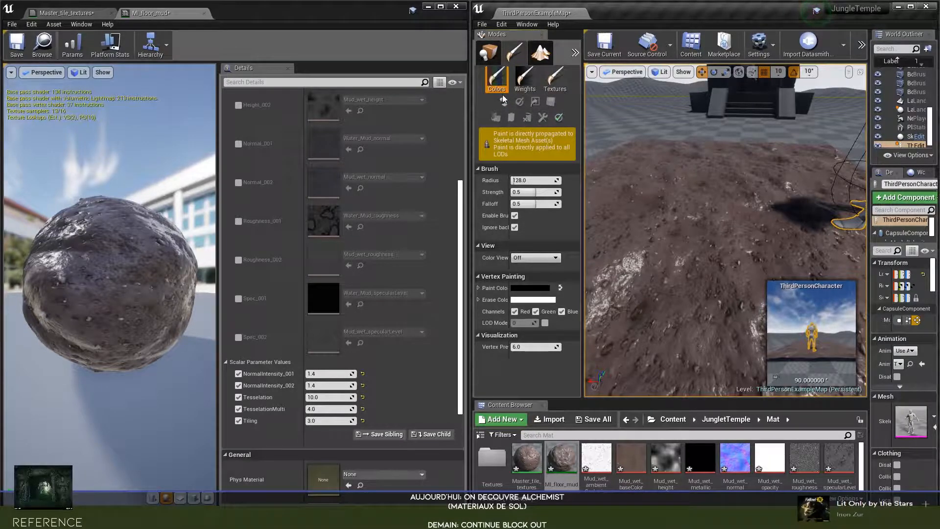
pyautogui.click(502, 103)
pyautogui.click(648, 174)
pyautogui.click(506, 107)
pyautogui.moveTo(655, 157)
pyautogui.mouseDown(button='right')
pyautogui.moveTo(658, 169)
pyautogui.moveTo(686, 177)
pyautogui.moveTo(744, 178)
pyautogui.moveTo(700, 198)
pyautogui.moveTo(685, 225)
pyautogui.moveTo(686, 196)
pyautogui.moveTo(608, 191)
pyautogui.moveTo(661, 210)
pyautogui.moveTo(666, 240)
pyautogui.moveTo(660, 159)
pyautogui.mouseUp(button='right')
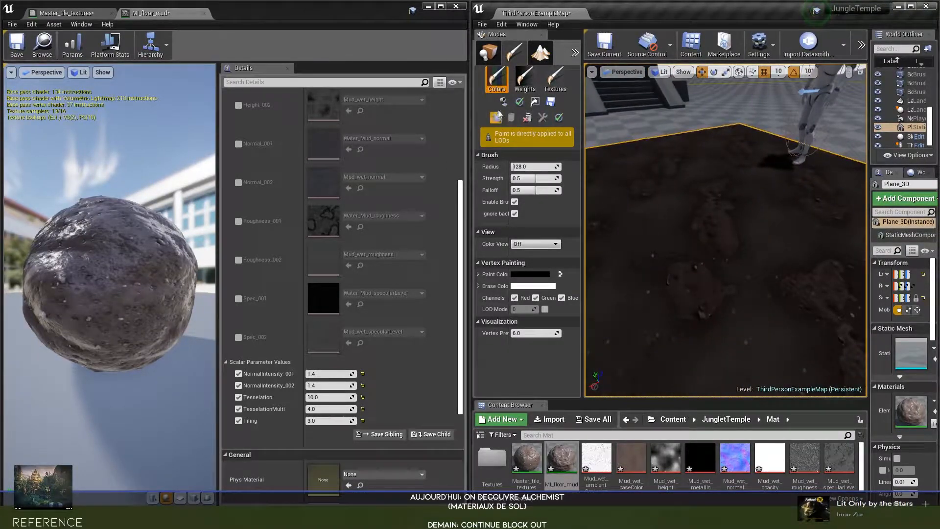
# - Swap the paint colour to white and paint mud over most of the ground plane
pyautogui.click(561, 273)
pyautogui.moveTo(738, 240); pyautogui.dragTo(769, 134)
pyautogui.moveTo(701, 143); pyautogui.dragTo(691, 142, button='right')
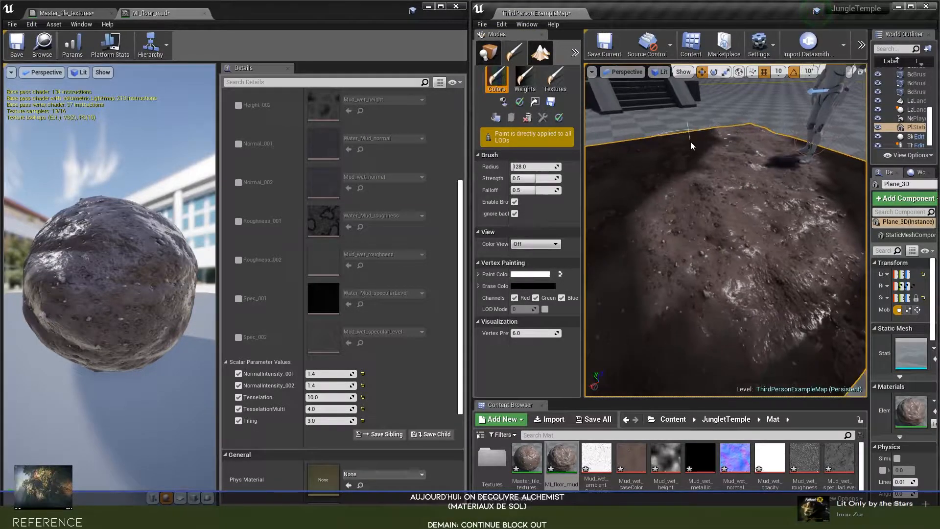
pyautogui.moveTo(787, 190); pyautogui.dragTo(666, 193, button='right')
pyautogui.moveTo(710, 225)
pyautogui.mouseDown()
pyautogui.moveTo(689, 200)
pyautogui.moveTo(708, 162)
pyautogui.moveTo(798, 165)
pyautogui.mouseUp()
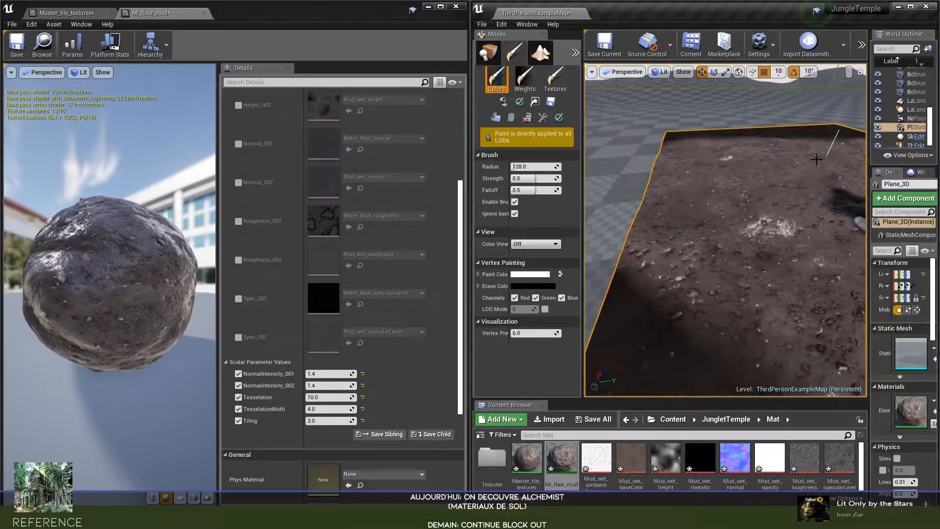
pyautogui.moveTo(742, 175); pyautogui.dragTo(739, 216, button='right')
pyautogui.moveTo(716, 252)
pyautogui.mouseDown(button='right')
pyautogui.moveTo(828, 250)
pyautogui.moveTo(808, 230)
pyautogui.moveTo(750, 235)
pyautogui.mouseUp(button='right')
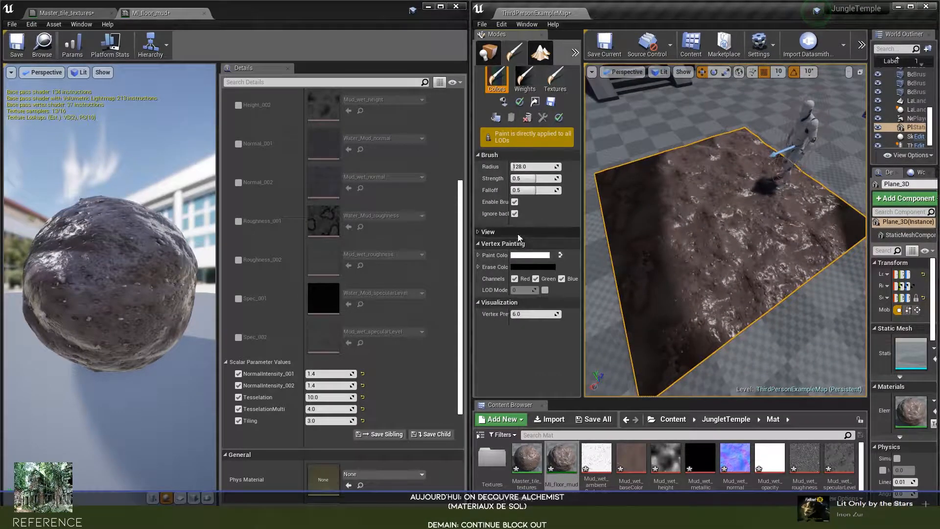
# - Preview the plane's vertex colours with RGB Channels and another colour view, and turn the view mode back off
pyautogui.click(535, 243)
pyautogui.click(529, 259)
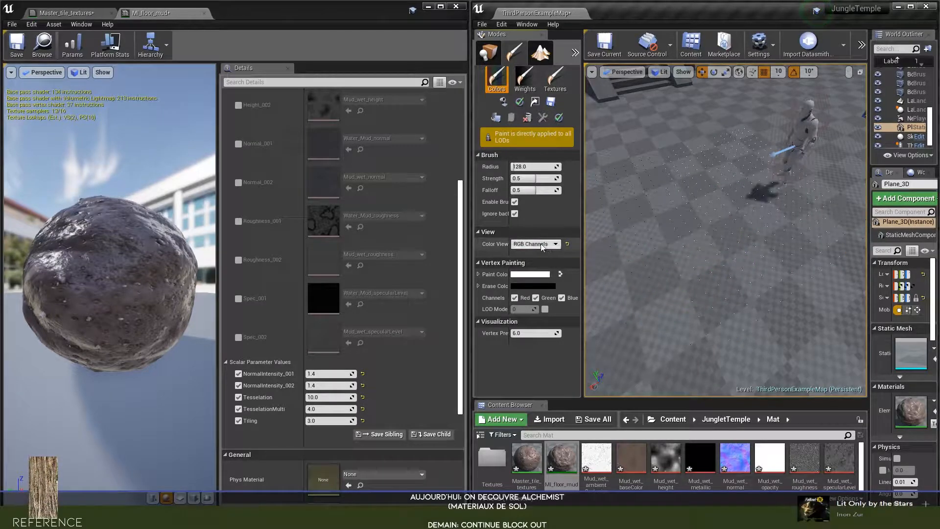
pyautogui.click(535, 244)
pyautogui.click(530, 272)
pyautogui.click(535, 244)
pyautogui.click(515, 253)
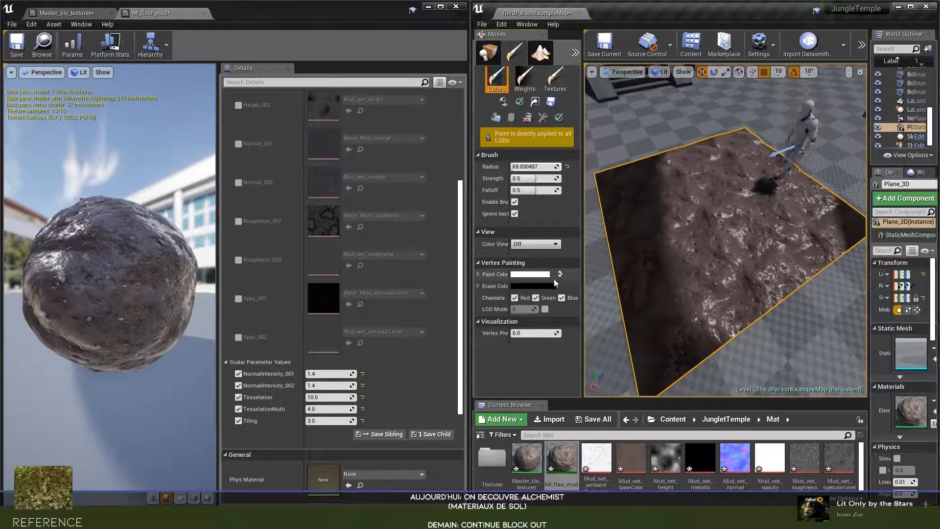
# - Swap the paint colour to black and paint water puddles across the mud with a brush radius of about 69
pyautogui.click(560, 274)
pyautogui.moveTo(681, 230)
pyautogui.mouseDown()
pyautogui.moveTo(725, 206)
pyautogui.moveTo(730, 137)
pyautogui.moveTo(779, 254)
pyautogui.moveTo(831, 200)
pyautogui.moveTo(839, 256)
pyautogui.mouseUp()
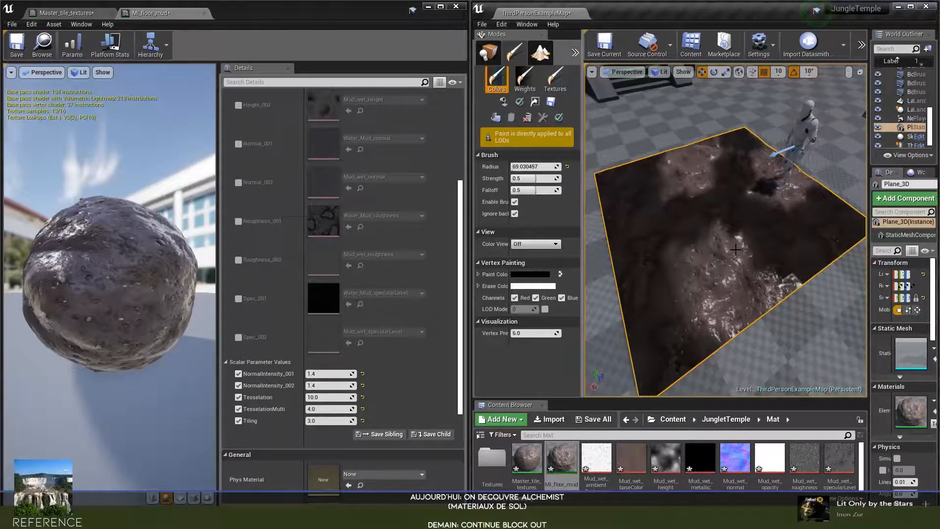
pyautogui.moveTo(736, 249); pyautogui.dragTo(679, 233)
pyautogui.moveTo(702, 198)
pyautogui.mouseDown(button='right')
pyautogui.moveTo(698, 206)
pyautogui.moveTo(622, 190)
pyautogui.moveTo(661, 202)
pyautogui.moveTo(674, 191)
pyautogui.mouseUp(button='right')
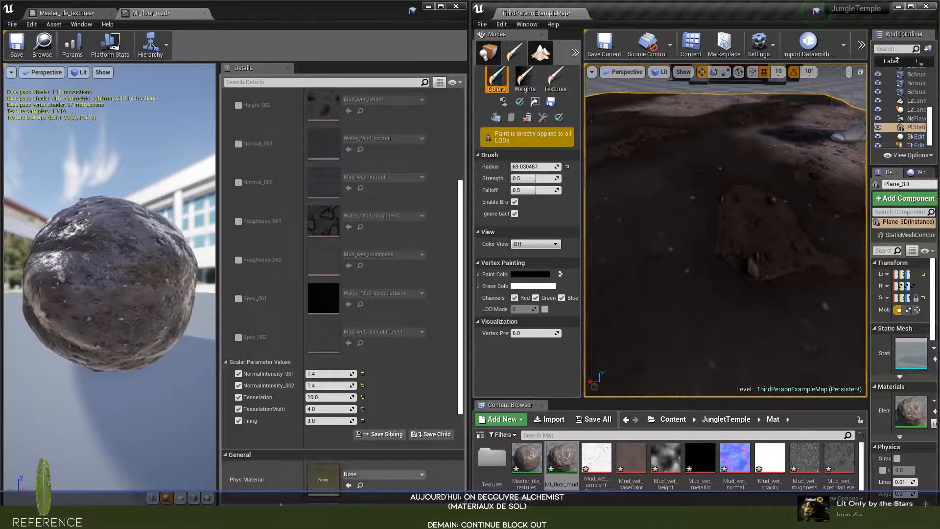
# - In Substance Alchemist, set the Water layer's level to 0.38, darkness to 0.45 and edges wetness to 0.43
pyautogui.click(303, 519)
pyautogui.moveTo(481, 249); pyautogui.dragTo(605, 217)
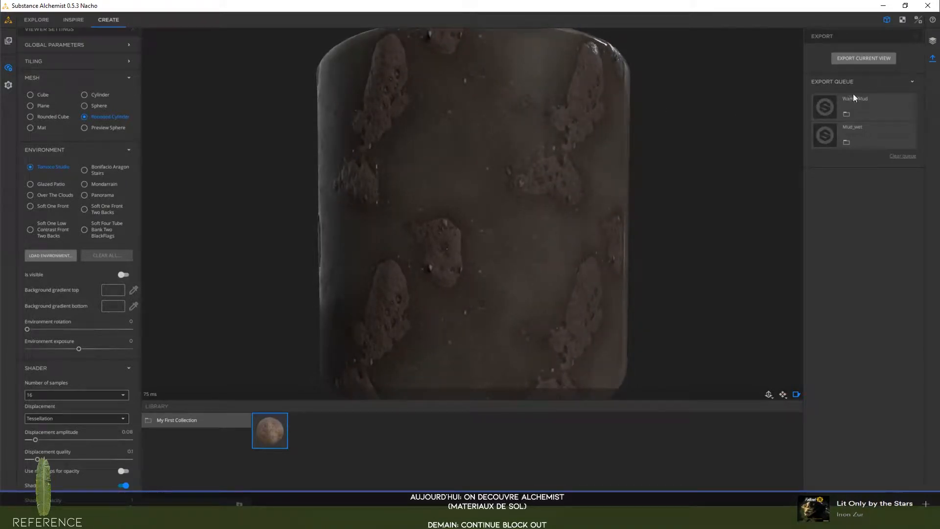
pyautogui.click(933, 41)
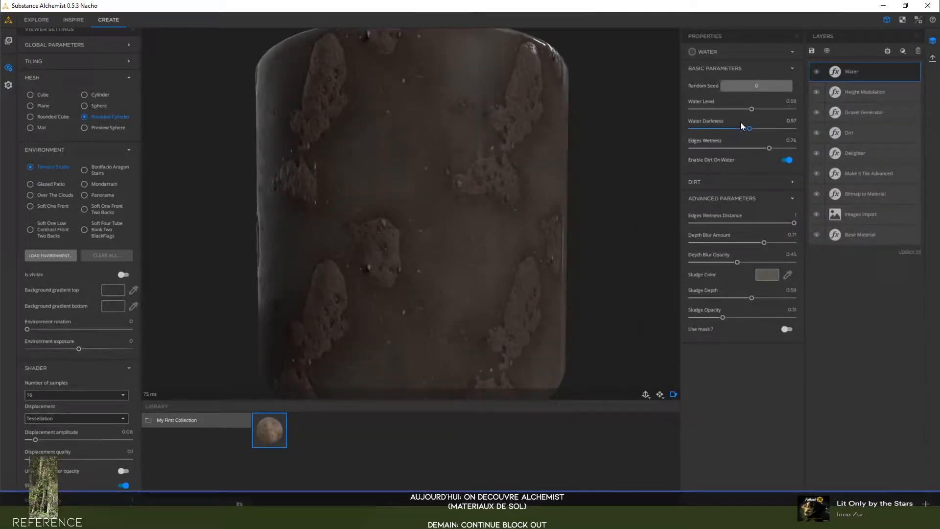
pyautogui.moveTo(749, 129); pyautogui.dragTo(736, 147)
pyautogui.moveTo(733, 128)
pyautogui.mouseDown()
pyautogui.moveTo(769, 114)
pyautogui.moveTo(729, 113)
pyautogui.mouseUp()
pyautogui.moveTo(474, 163); pyautogui.dragTo(504, 223)
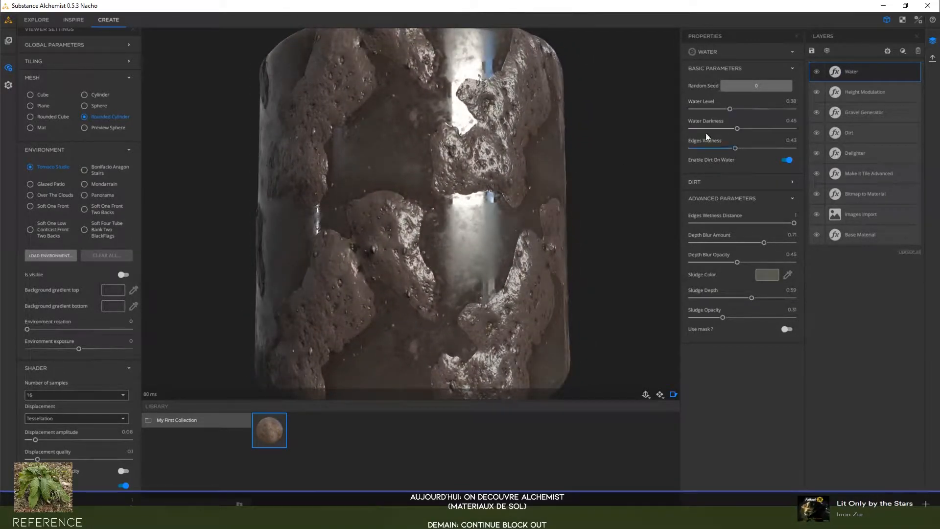
# - Open the export settings for the current material and browse to the WaterMud folder for the destination path
pyautogui.click(933, 58)
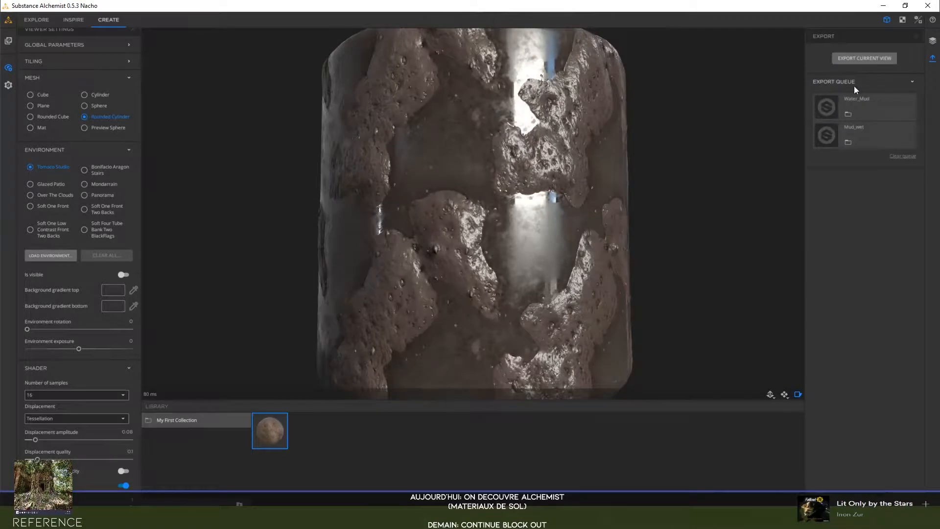
pyautogui.click(859, 58)
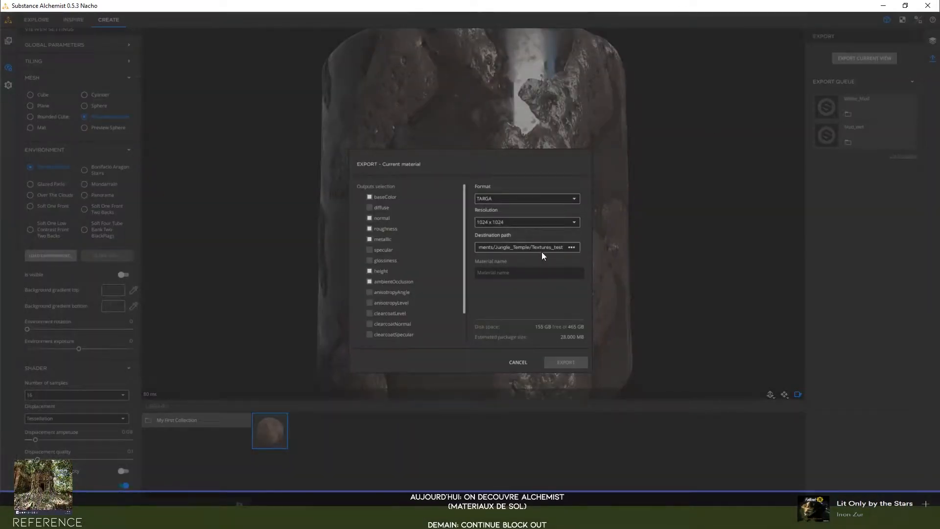
pyautogui.click(571, 247)
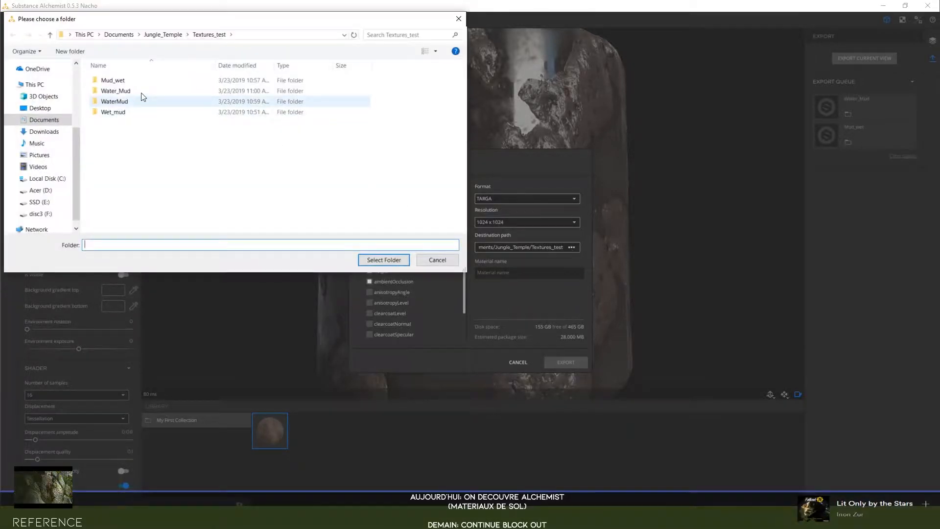
pyautogui.doubleClick(141, 100)
pyautogui.click(197, 34)
pyautogui.click(124, 101)
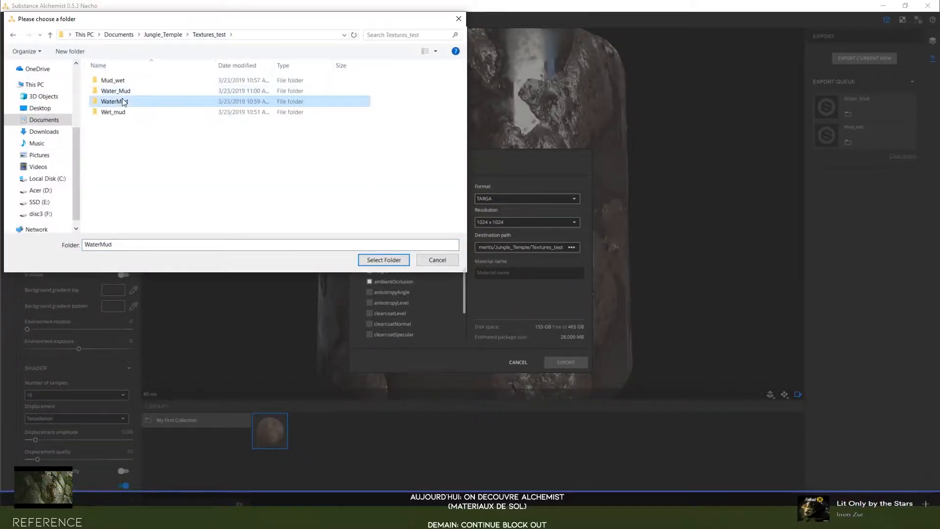
pyautogui.doubleClick(124, 102)
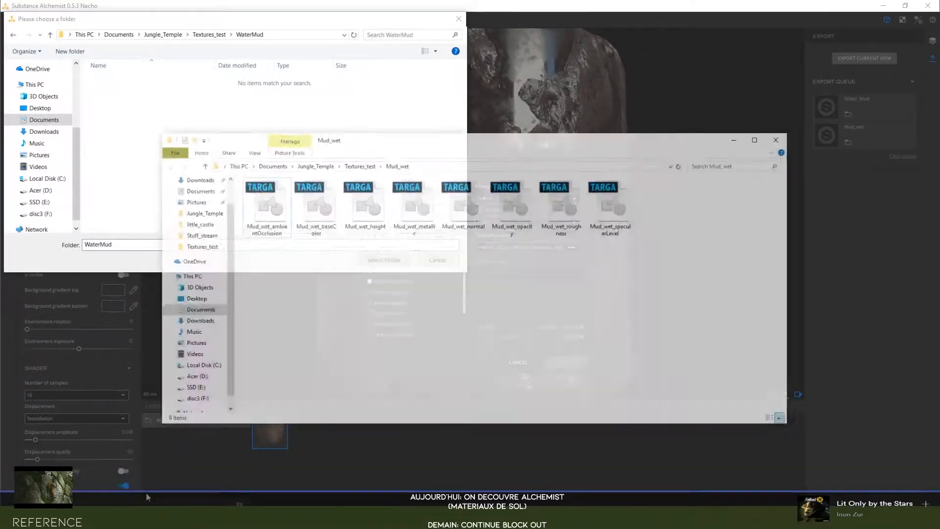
# - Examine the contents of the WaterMud and Water_Mud texture folders in File Explorer
pyautogui.click(146, 493)
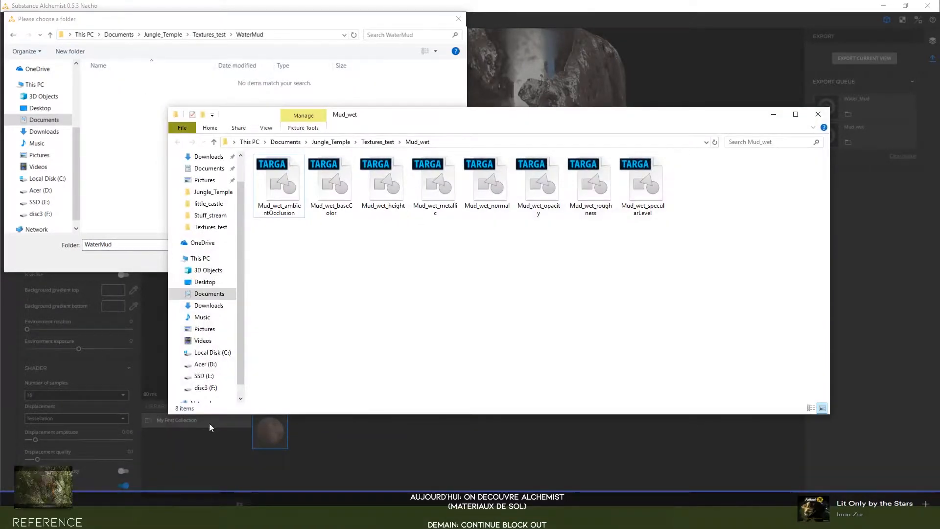
pyautogui.click(378, 141)
pyautogui.doubleClick(297, 197)
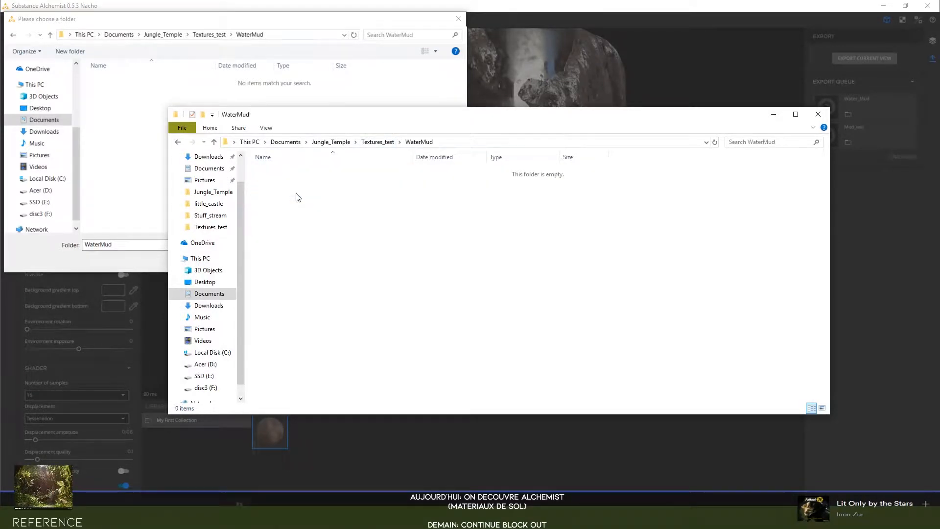
pyautogui.click(372, 142)
pyautogui.doubleClick(322, 182)
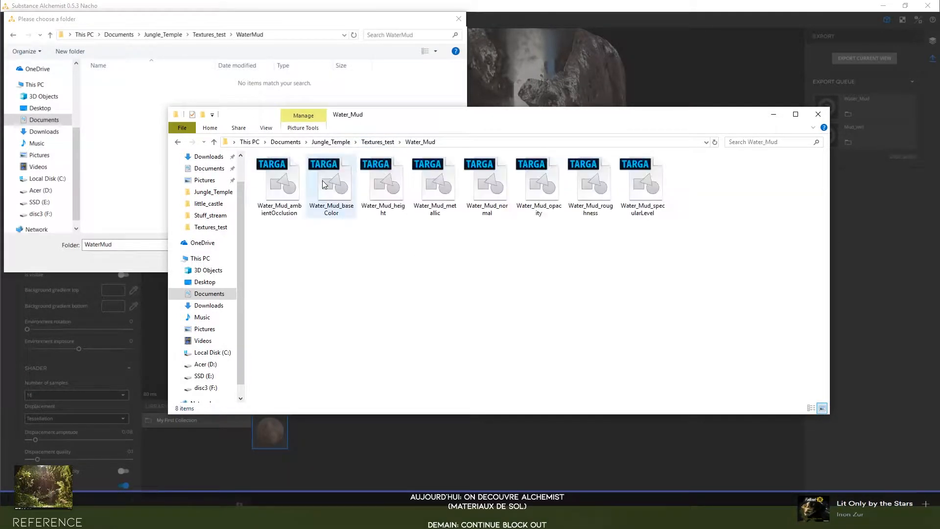
# - Export the current material to the Textures_test/Water_Mud folder with the material name Water_Mud
pyautogui.click(208, 34)
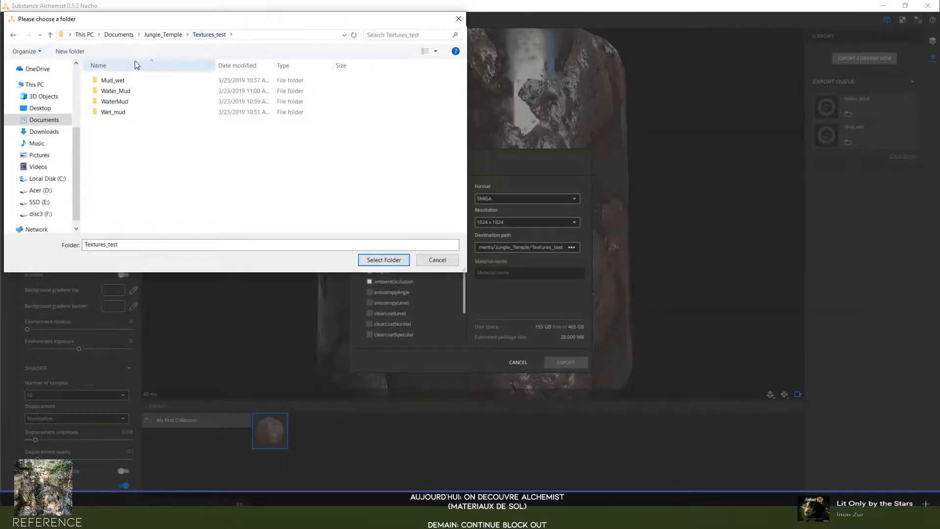
pyautogui.doubleClick(118, 92)
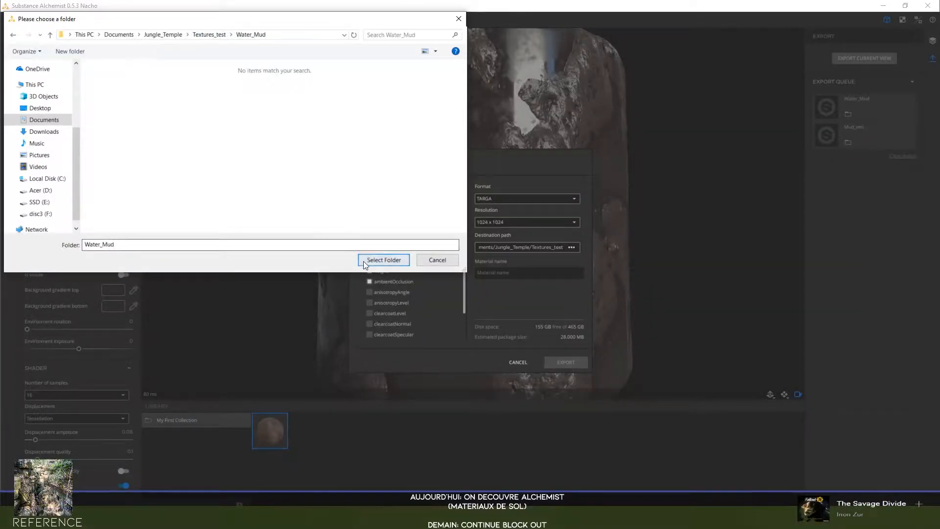
pyautogui.click(364, 260)
pyautogui.click(499, 273)
pyautogui.write('Water_mud')
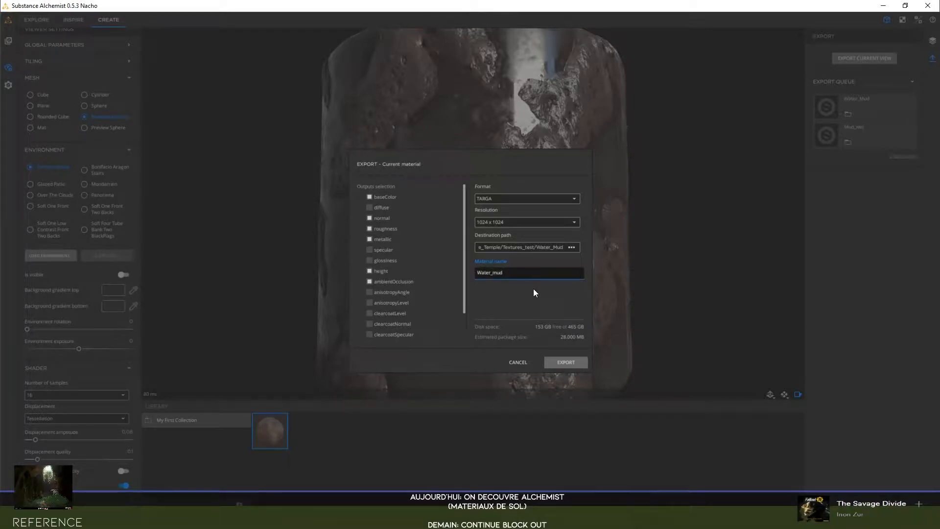
pyautogui.press('BackSpace')
pyautogui.write('M')
pyautogui.click(548, 365)
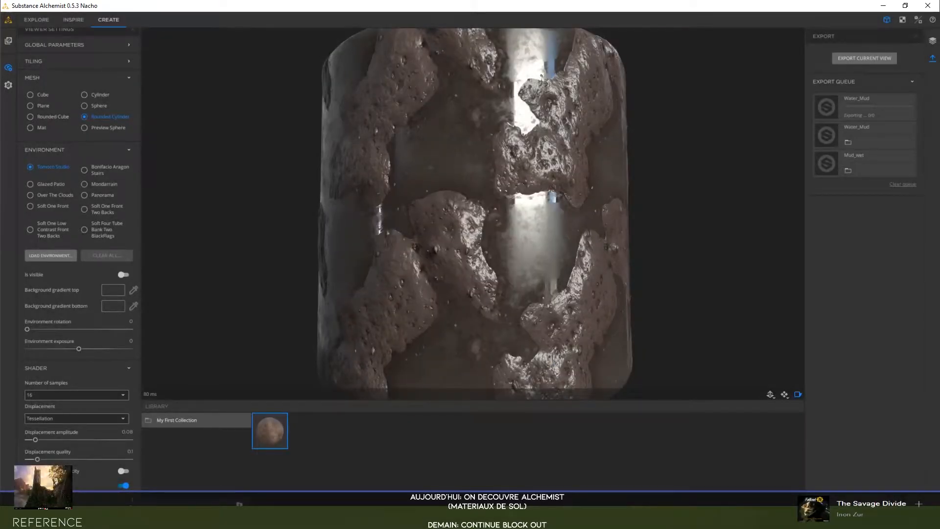
# - Check the newly exported textures in the nested Water_Mud folder in File Explorer
pyautogui.click(105, 519)
pyautogui.click(158, 492)
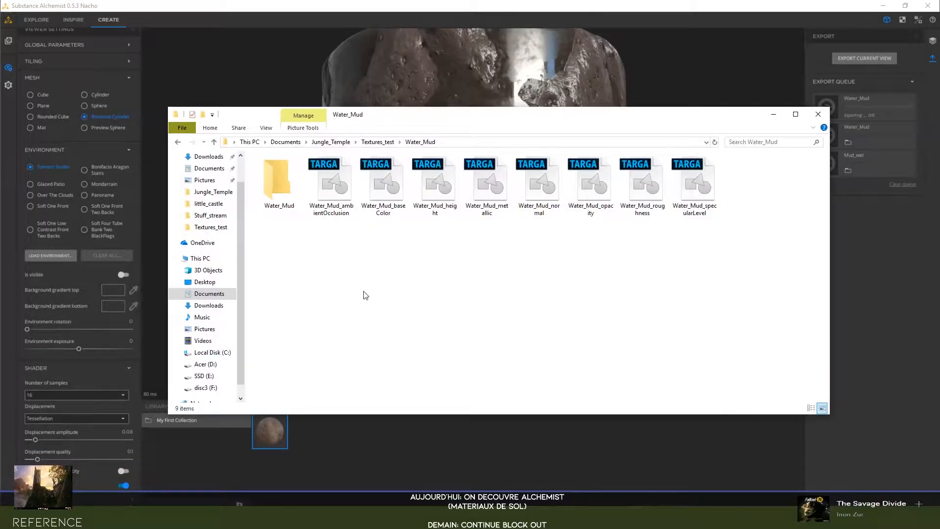
pyautogui.doubleClick(292, 209)
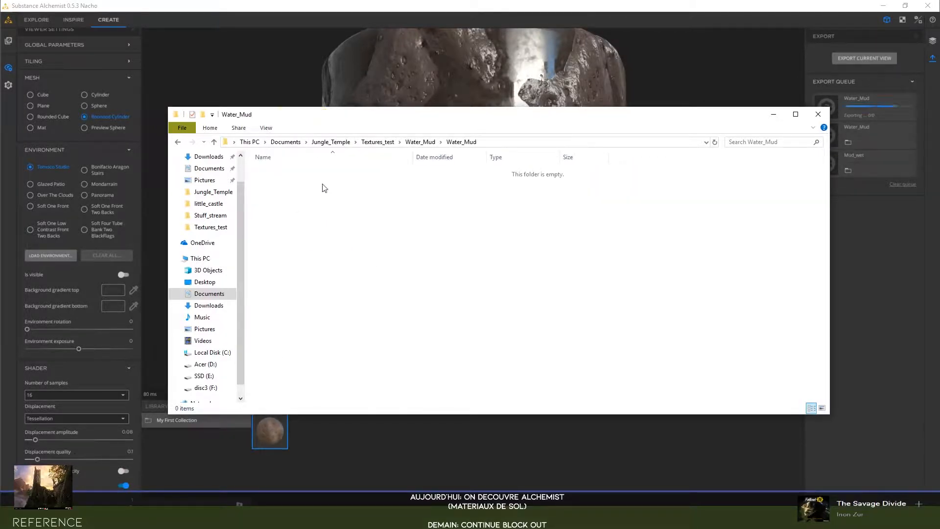
pyautogui.click(412, 143)
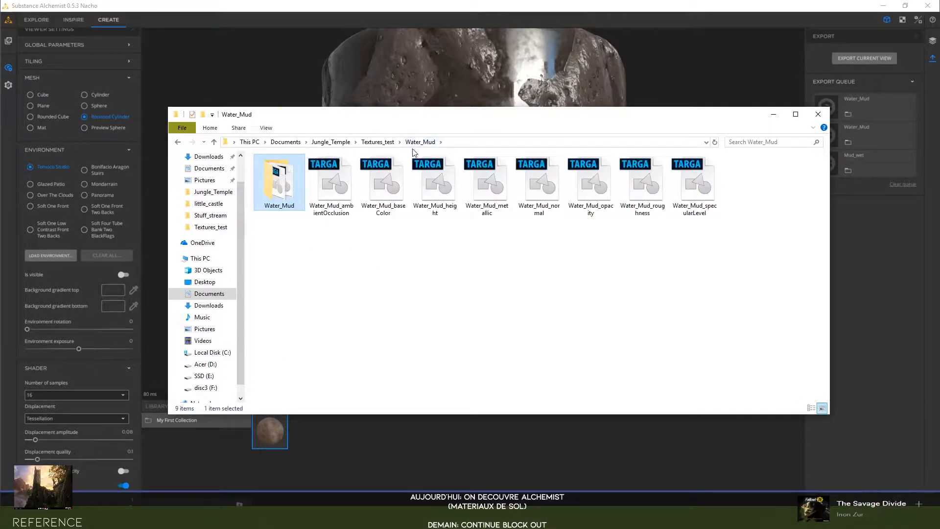
pyautogui.doubleClick(279, 196)
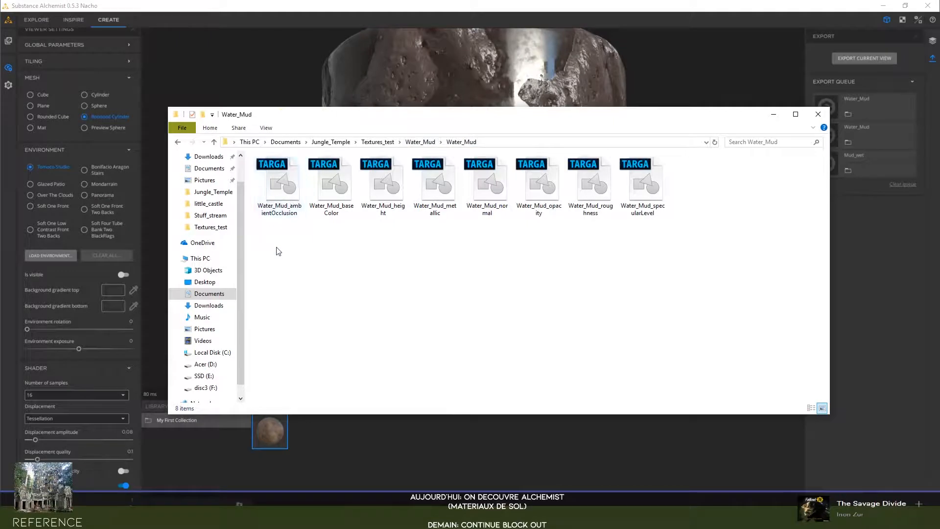
pyautogui.click(424, 143)
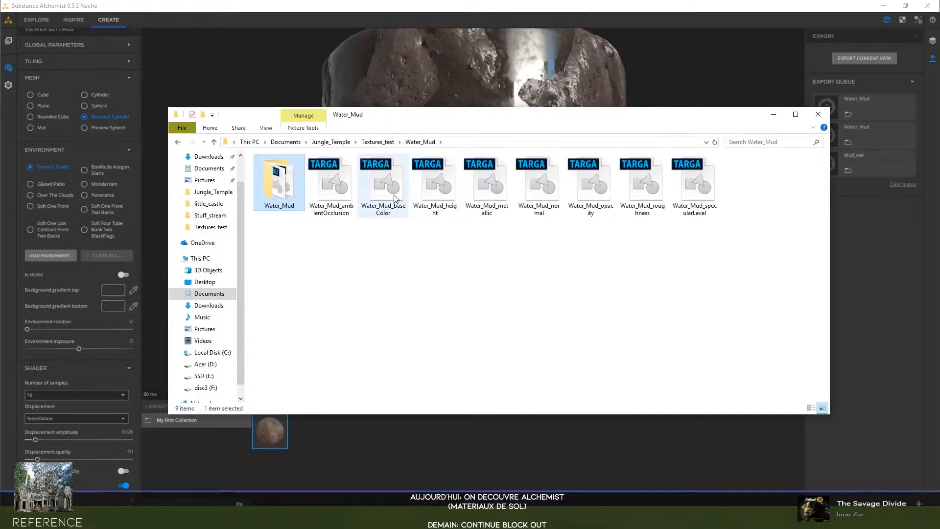
# - Copy all the textures from the nested Water_Mud folder into the parent Water_Mud folder, replacing the existing files
pyautogui.doubleClick(283, 196)
pyautogui.moveTo(282, 249); pyautogui.dragTo(650, 193)
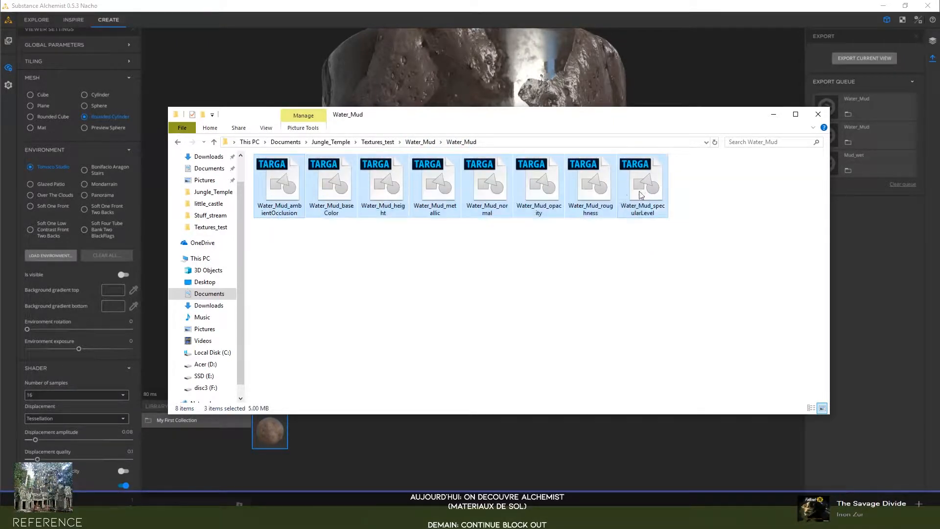
pyautogui.click(424, 142)
pyautogui.hotkey('ctrl', 'v')
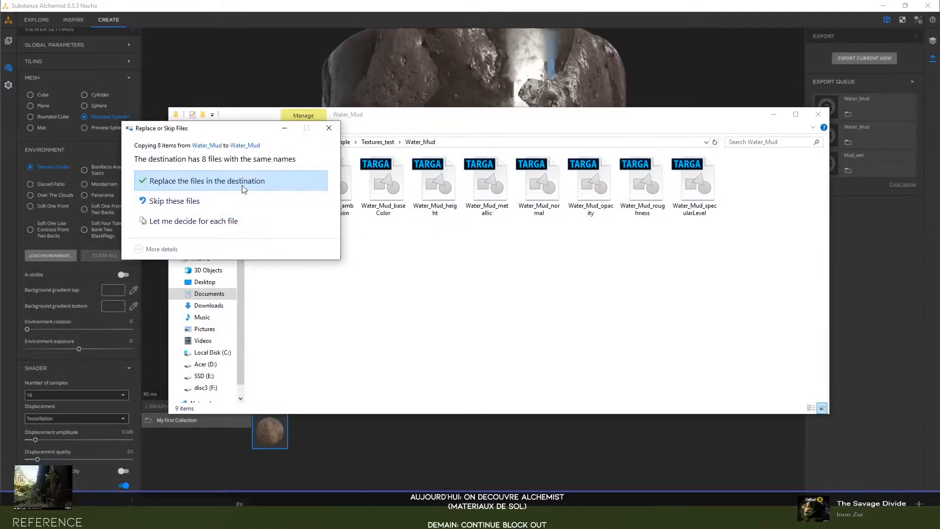
pyautogui.click(243, 189)
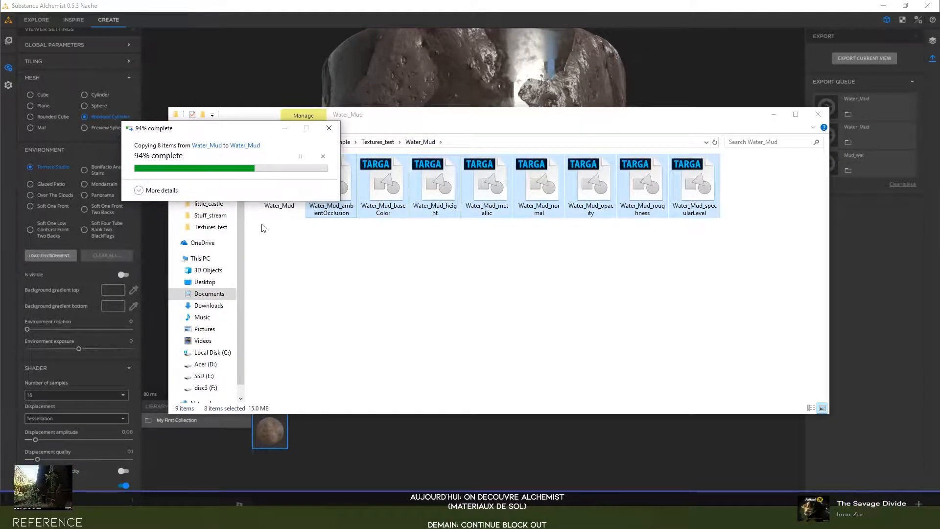
# - Delete the nested Water_Mud folder inside Textures_test/Water_Mud
pyautogui.click(286, 172)
pyautogui.press('Delete')
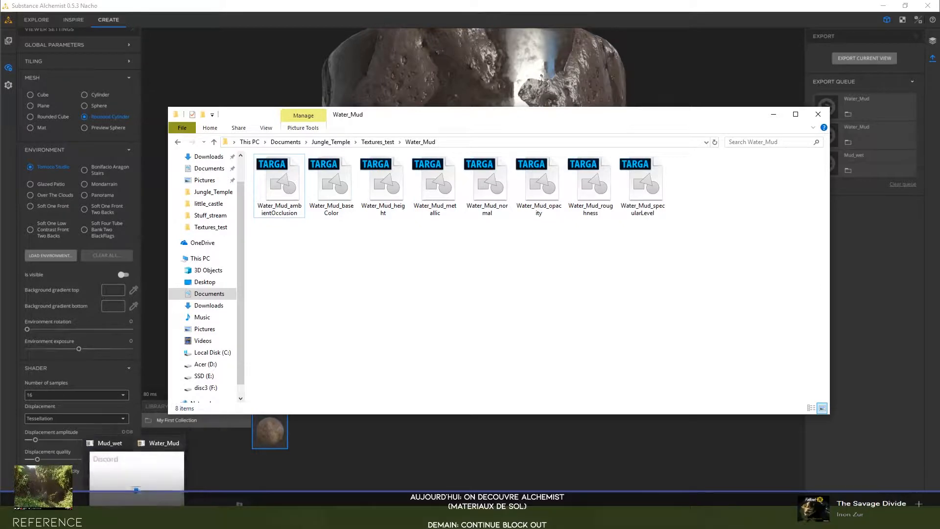
# - Switch to Unreal Engine and reimport all the Water_Mud textures in the Mat folder from their source files
pyautogui.click(227, 519)
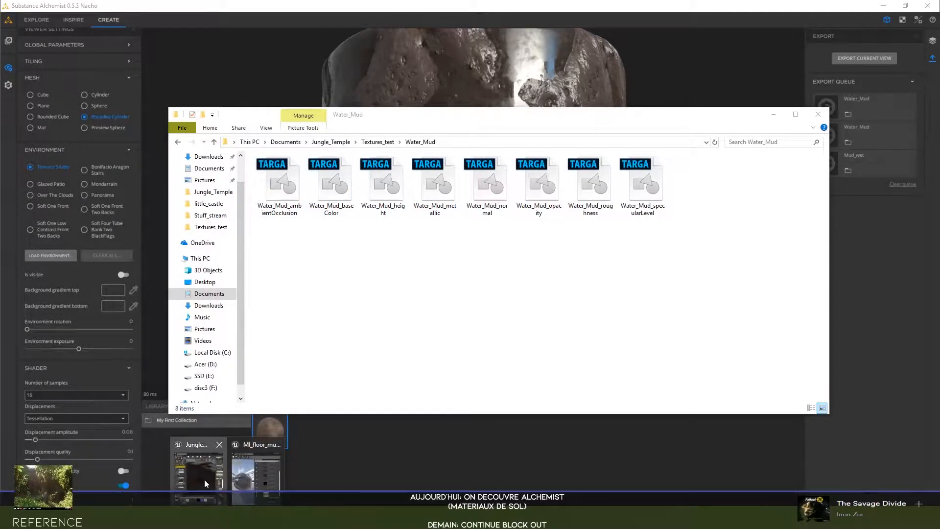
pyautogui.click(204, 484)
pyautogui.scroll(2, 727, 462)
pyautogui.scroll(-2, 727, 462)
pyautogui.click(503, 474)
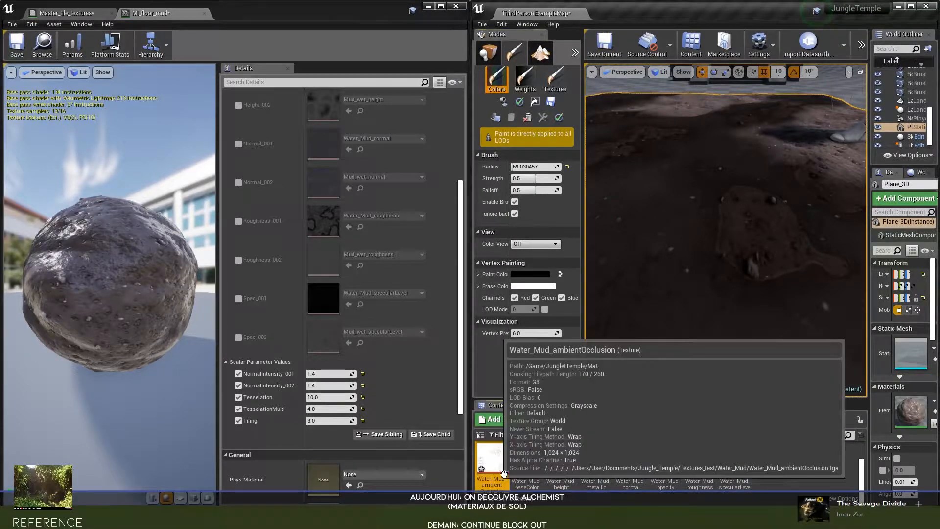
pyautogui.scroll(3, 686, 468)
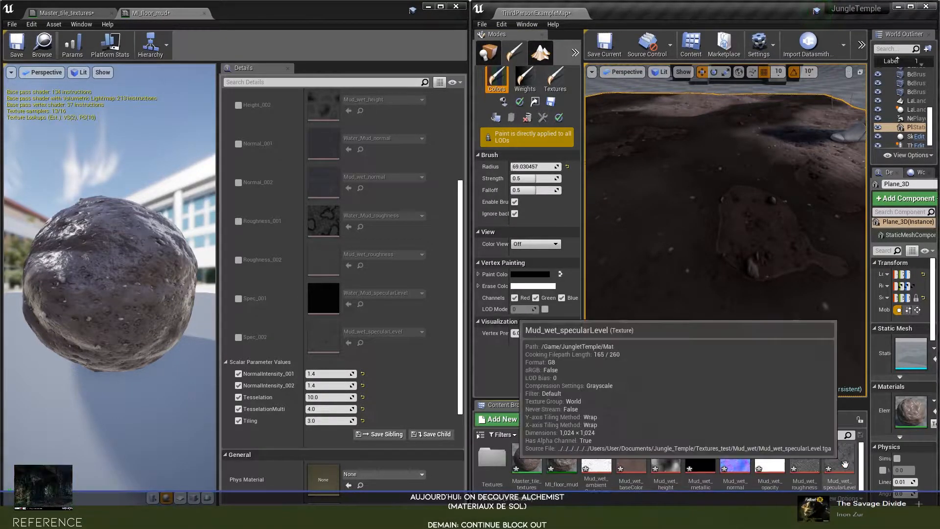
pyautogui.scroll(-3, 832, 467)
pyautogui.rightClick(606, 466)
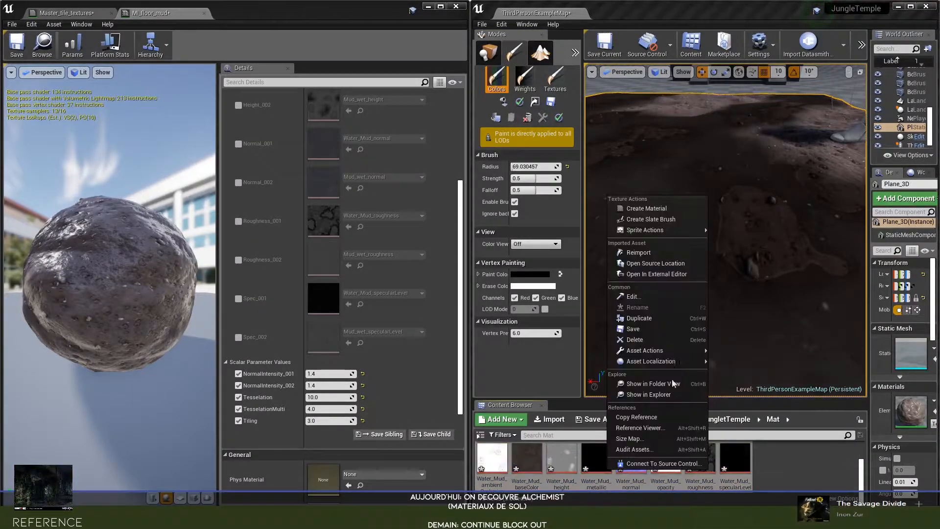
pyautogui.click(662, 250)
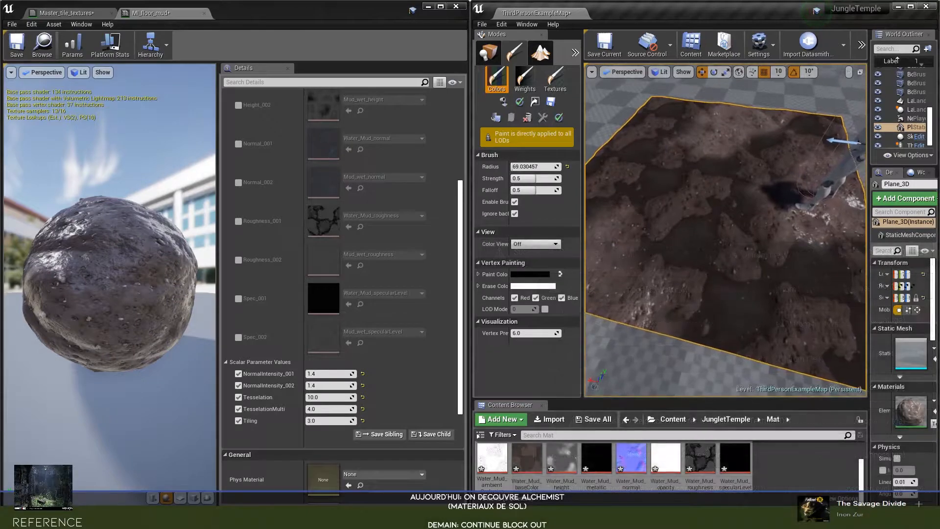
# - Examine the reimported mud and water textures on the floor plane from several angles and distances
pyautogui.keyDown('alt'); pyautogui.moveTo(725, 235); pyautogui.dragTo(798, 181); pyautogui.keyUp('alt')
pyautogui.moveTo(702, 188)
pyautogui.mouseDown(button='right')
pyautogui.moveTo(705, 211)
pyautogui.moveTo(685, 220)
pyautogui.moveTo(702, 188)
pyautogui.mouseUp(button='right')
pyautogui.moveTo(693, 215)
pyautogui.keyDown('alt'); pyautogui.mouseDown()
pyautogui.moveTo(612, 213)
pyautogui.moveTo(595, 186)
pyautogui.mouseUp(); pyautogui.keyUp('alt')
pyautogui.moveTo(744, 250)
pyautogui.mouseDown()
pyautogui.moveTo(685, 235)
pyautogui.moveTo(725, 218)
pyautogui.moveTo(662, 180)
pyautogui.mouseUp()
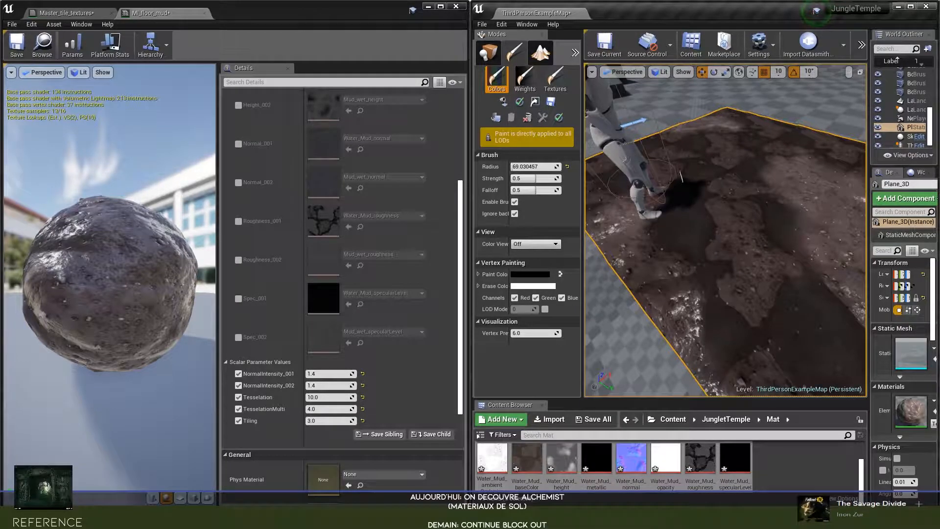
pyautogui.click(774, 201)
pyautogui.moveTo(774, 198)
pyautogui.mouseDown()
pyautogui.moveTo(791, 172)
pyautogui.moveTo(803, 199)
pyautogui.mouseUp()
pyautogui.moveTo(804, 199)
pyautogui.mouseDown(button='right')
pyautogui.moveTo(832, 211)
pyautogui.moveTo(808, 216)
pyautogui.mouseUp(button='right')
pyautogui.moveTo(764, 238); pyautogui.dragTo(715, 230, button='right')
pyautogui.moveTo(723, 205); pyautogui.dragTo(717, 192)
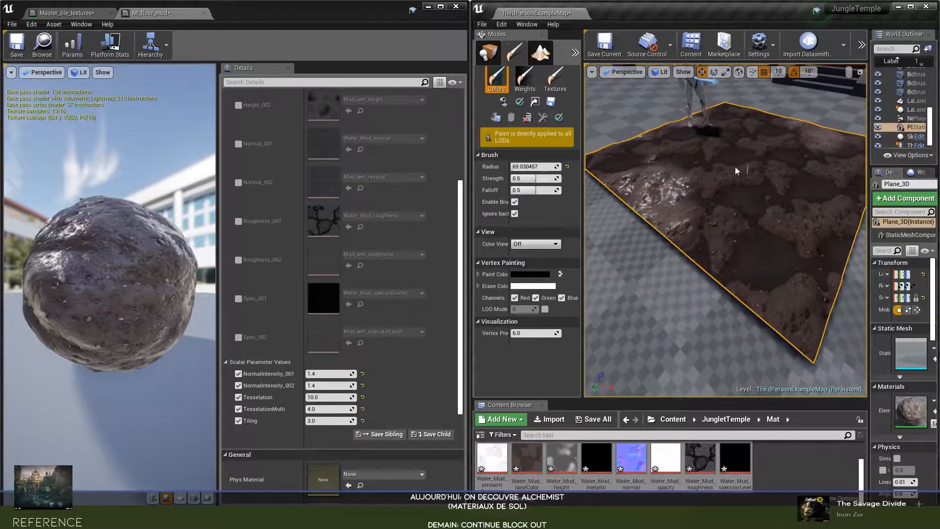
# - Switch to Substance Alchemist and set the Water layer's Edges Wetness to 0
pyautogui.click(357, 519)
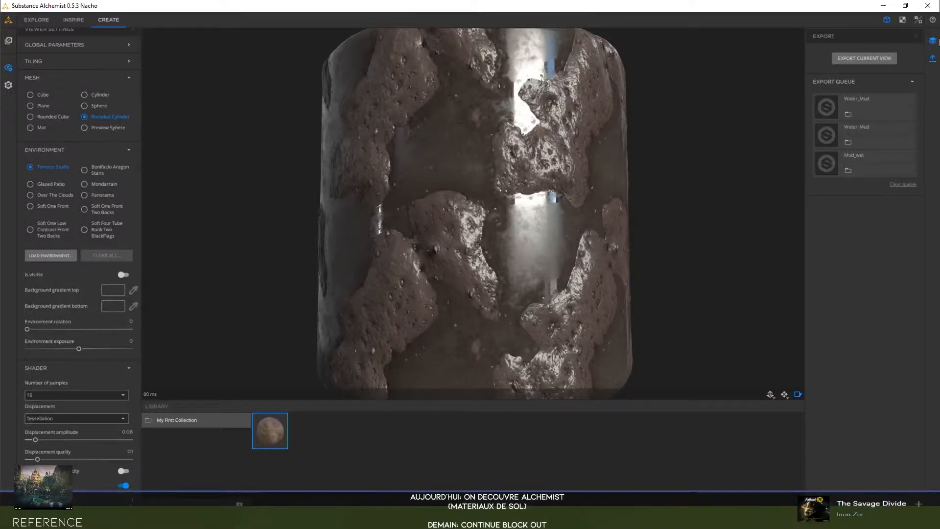
pyautogui.click(934, 42)
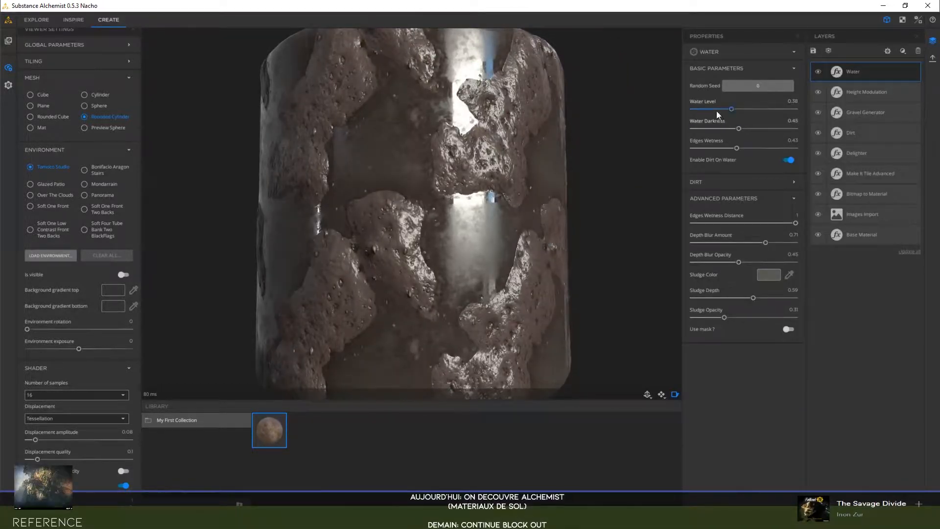
pyautogui.moveTo(734, 148); pyautogui.dragTo(686, 151)
pyautogui.moveTo(495, 174); pyautogui.dragTo(519, 162)
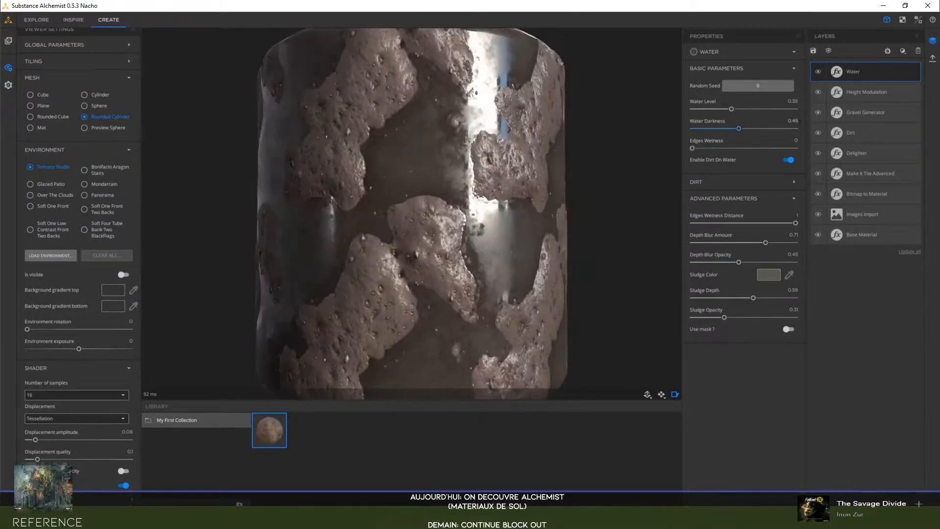
# - Export the current material as 1024 x 1024 TARGA textures to Textures_test/Water_Mud with the material name Water_Mud
pyautogui.click(932, 41)
pyautogui.click(932, 57)
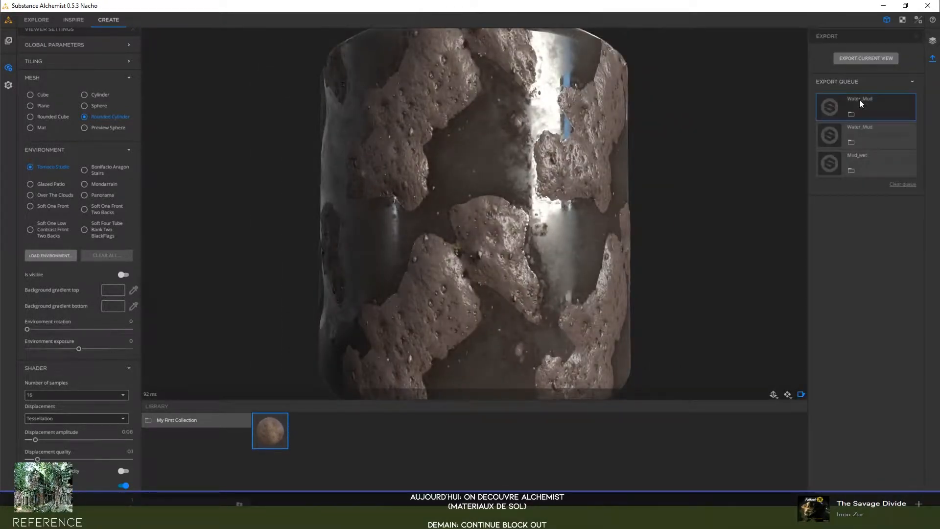
pyautogui.click(869, 58)
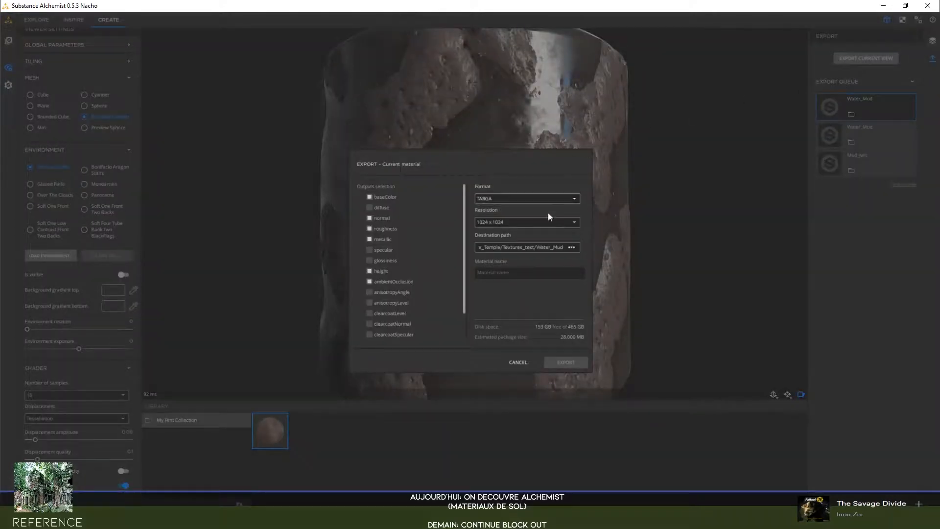
pyautogui.click(572, 248)
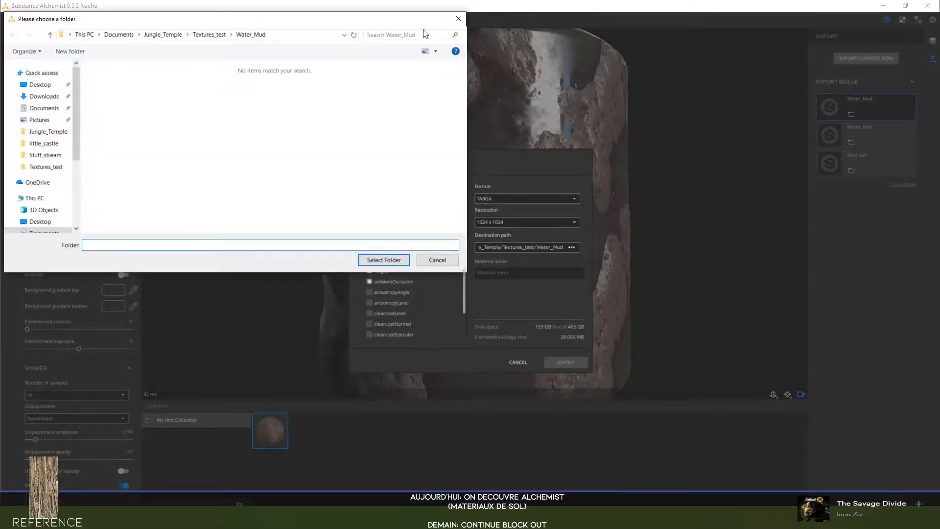
pyautogui.click(458, 20)
pyautogui.click(500, 277)
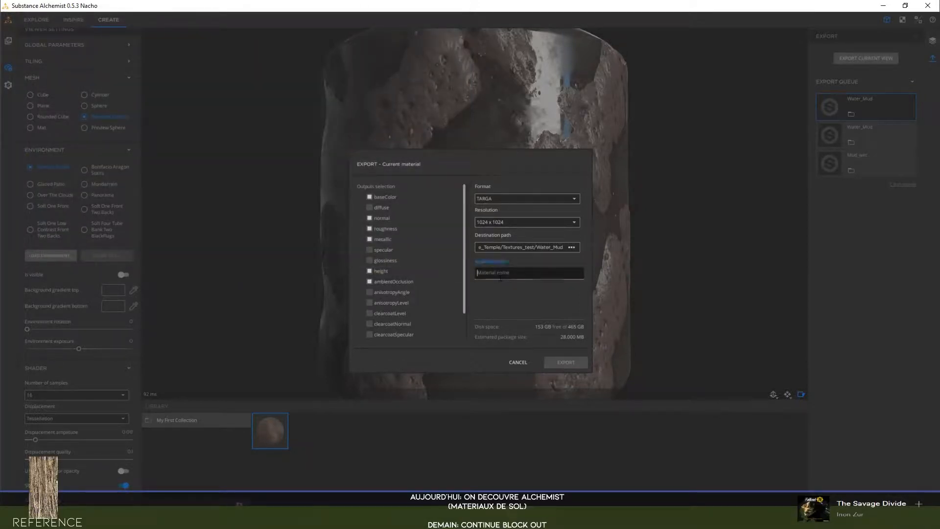
pyautogui.write('Water_mud')
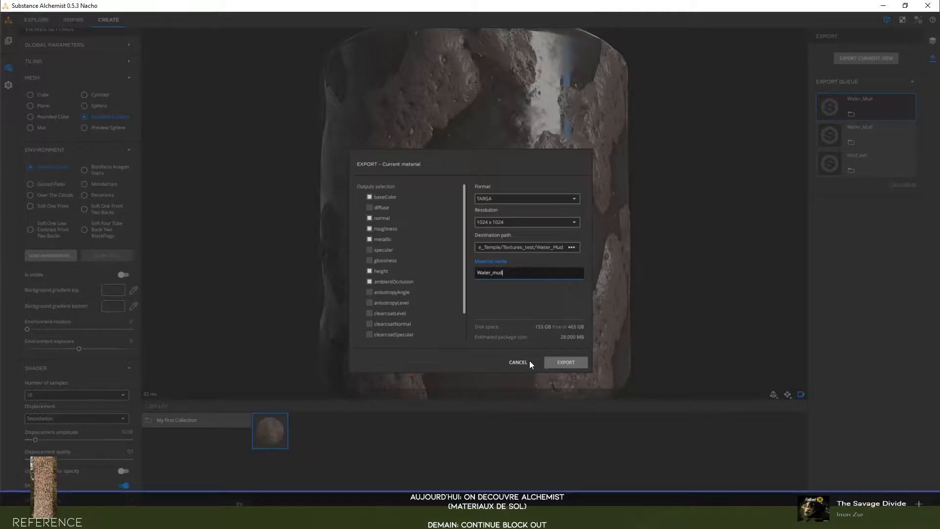
pyautogui.press('BackSpace')
pyautogui.write('M')
pyautogui.click(566, 363)
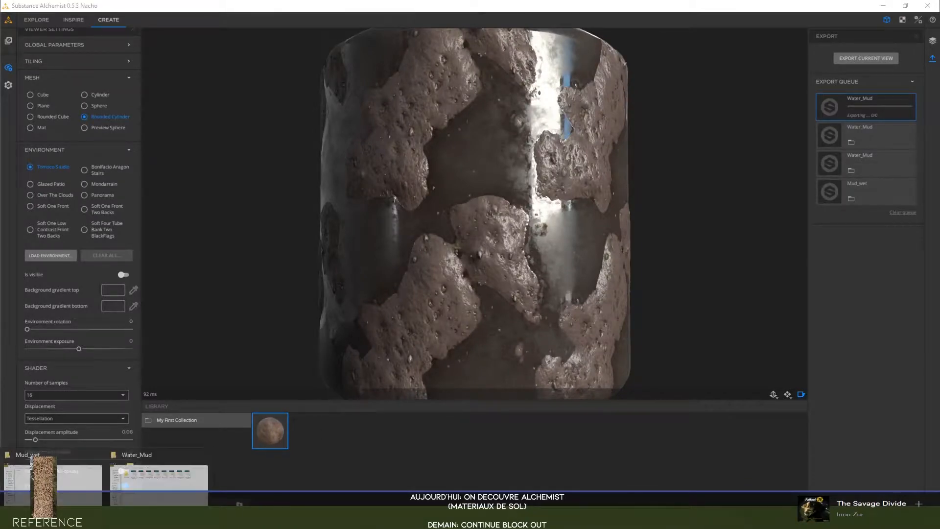
# - Copy the newly exported textures from the nested Water_Mud folder over those in its parent folder, and delete the nested folder
pyautogui.click(138, 477)
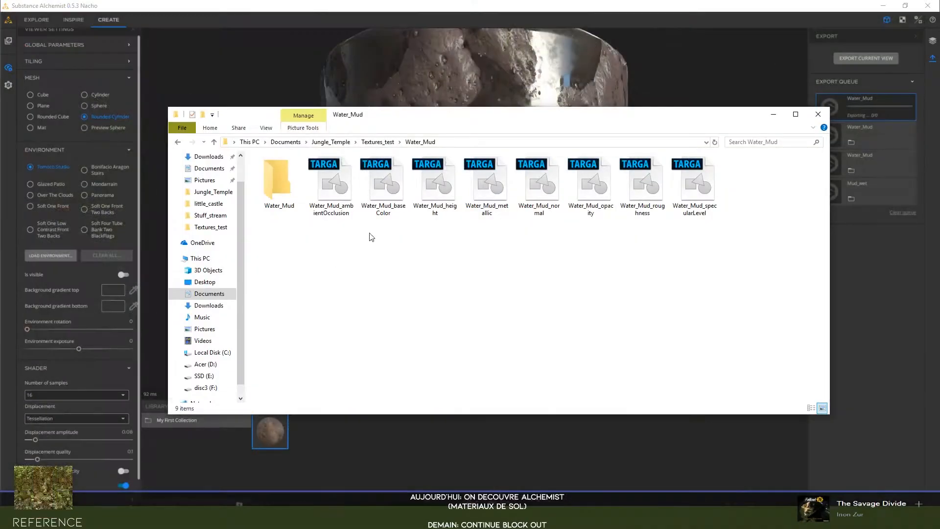
pyautogui.doubleClick(294, 200)
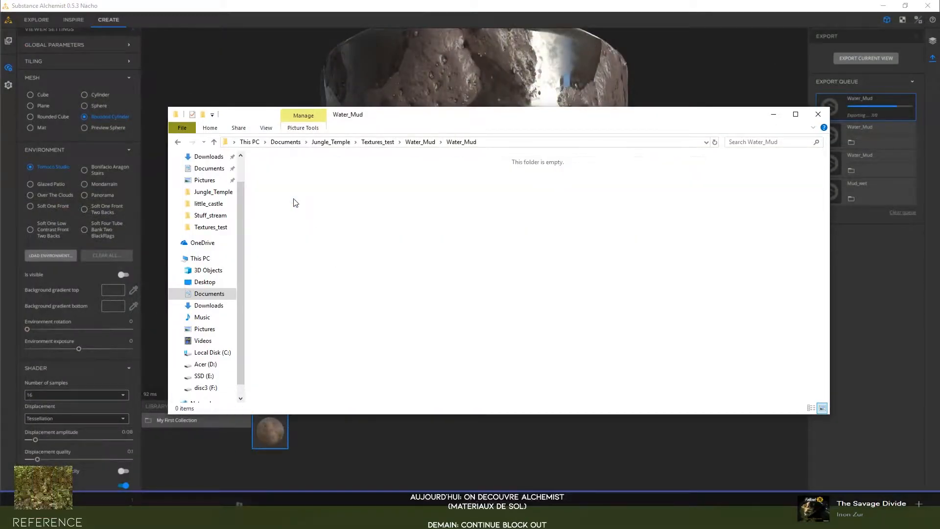
pyautogui.click(419, 142)
pyautogui.moveTo(289, 242); pyautogui.dragTo(676, 191)
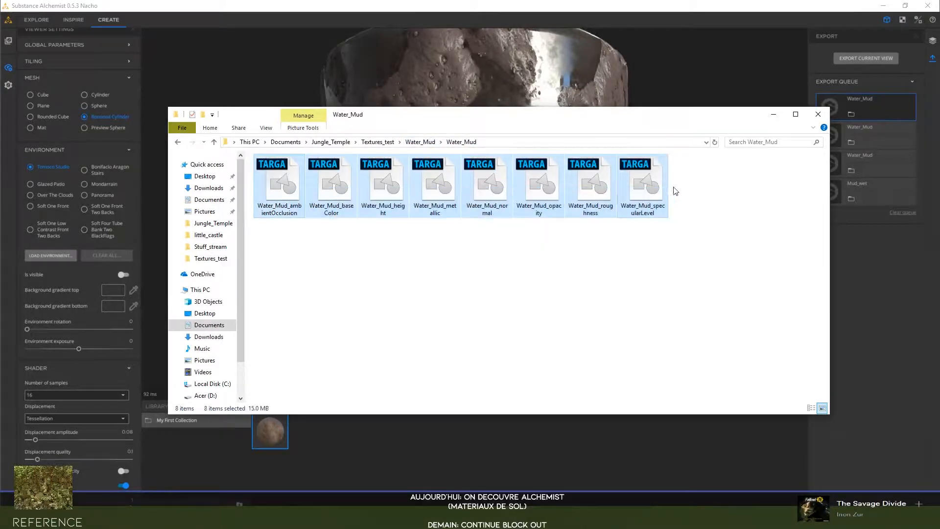
pyautogui.click(420, 143)
pyautogui.click(407, 257)
pyautogui.hotkey('ctrl', 'v')
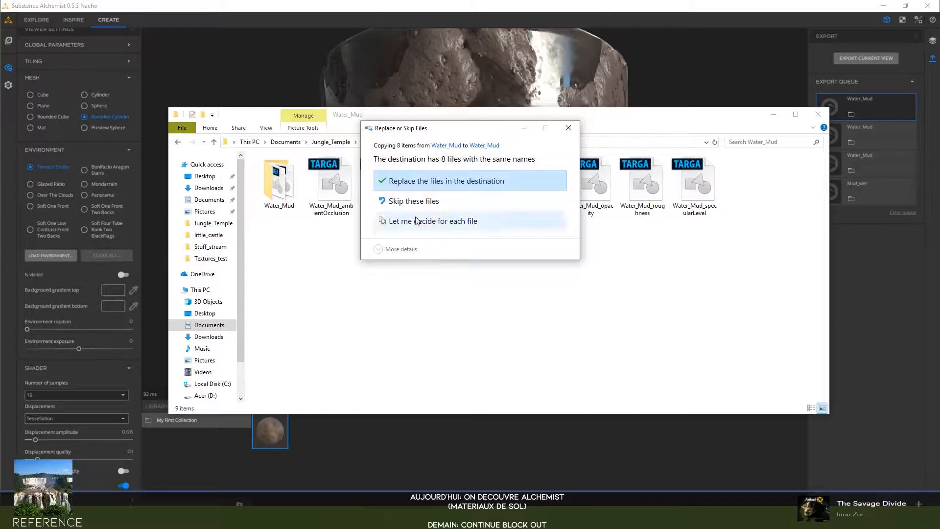
pyautogui.click(422, 185)
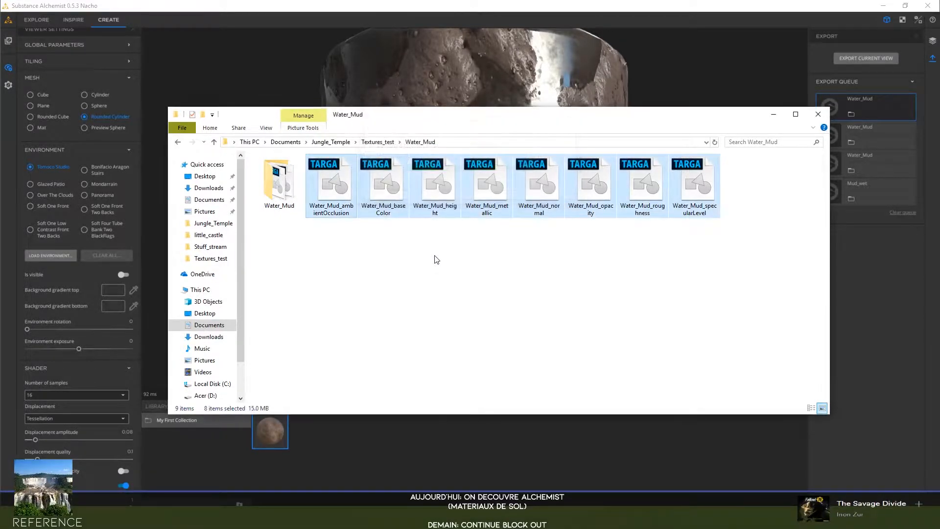
pyautogui.click(294, 193)
pyautogui.press('Delete')
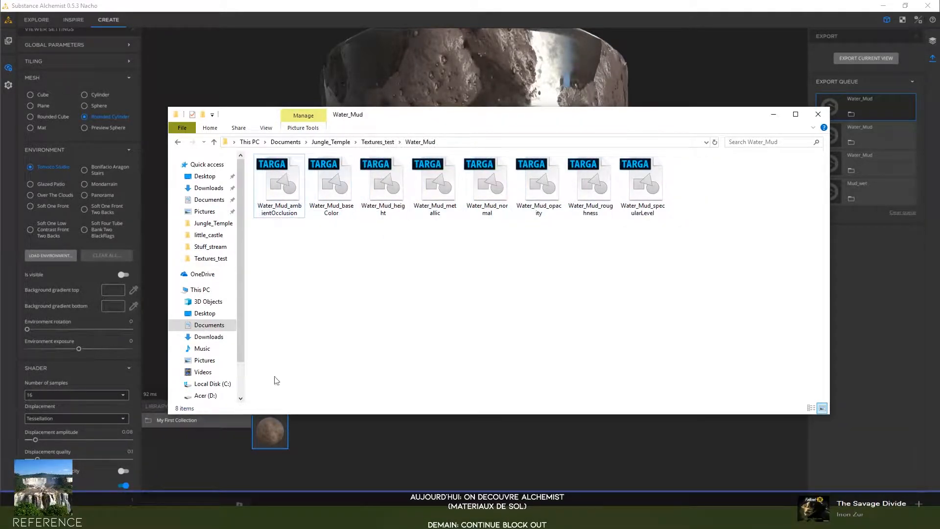
# - Return to the JungleTemple level in Unreal Engine and reimport the selected Water_Mud textures from disk
pyautogui.hotkey('alt', 'Tab')
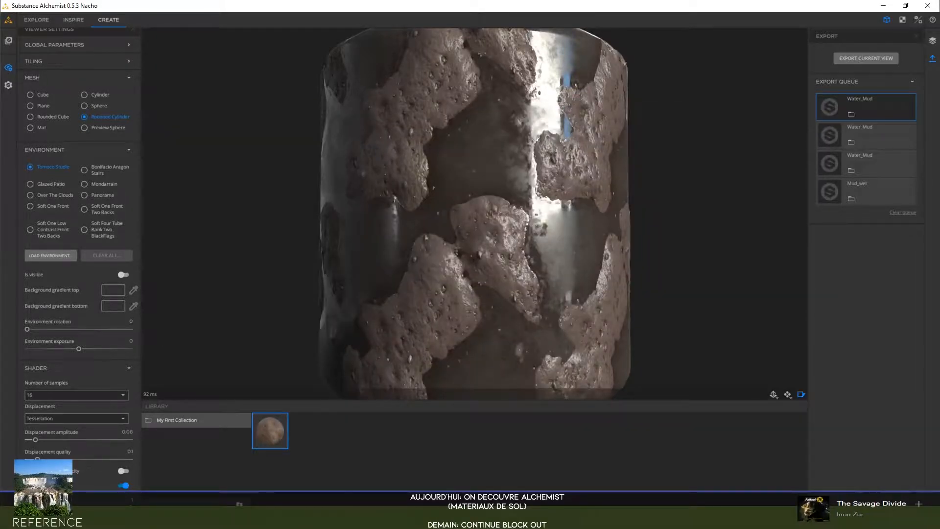
pyautogui.moveTo(228, 519)
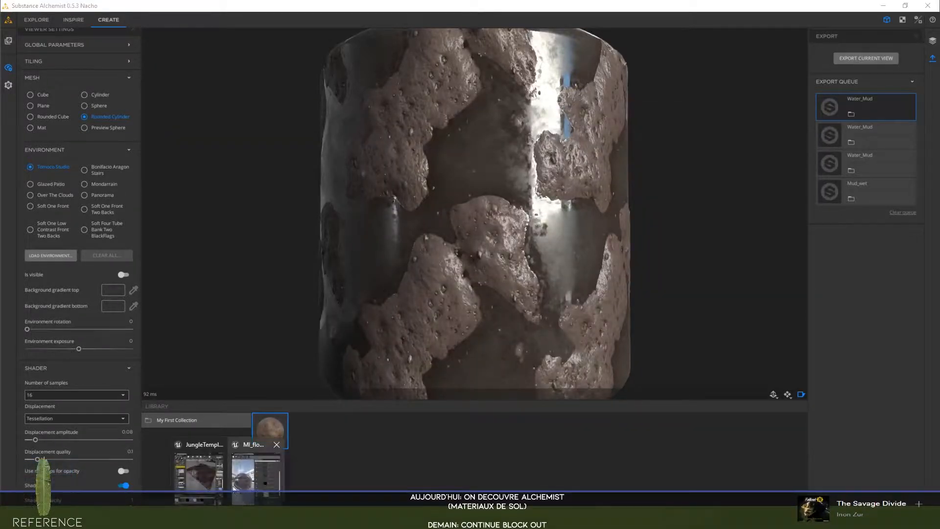
pyautogui.click(255, 470)
pyautogui.click(910, 7)
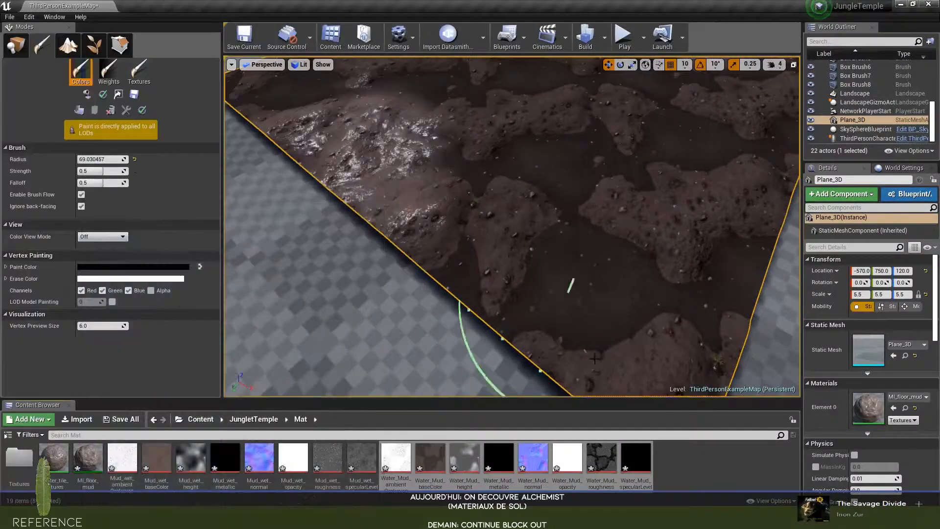
pyautogui.rightClick(598, 455)
pyautogui.click(666, 243)
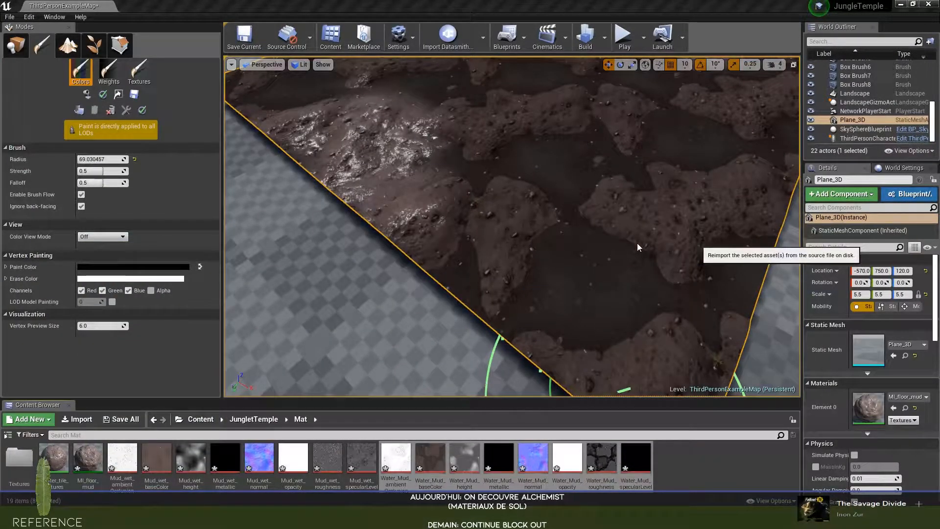
# - Swap the vertex paint color to white and paint mud over most of the floor plane, leaving a few water puddles
pyautogui.moveTo(595, 243); pyautogui.dragTo(487, 194, button='right')
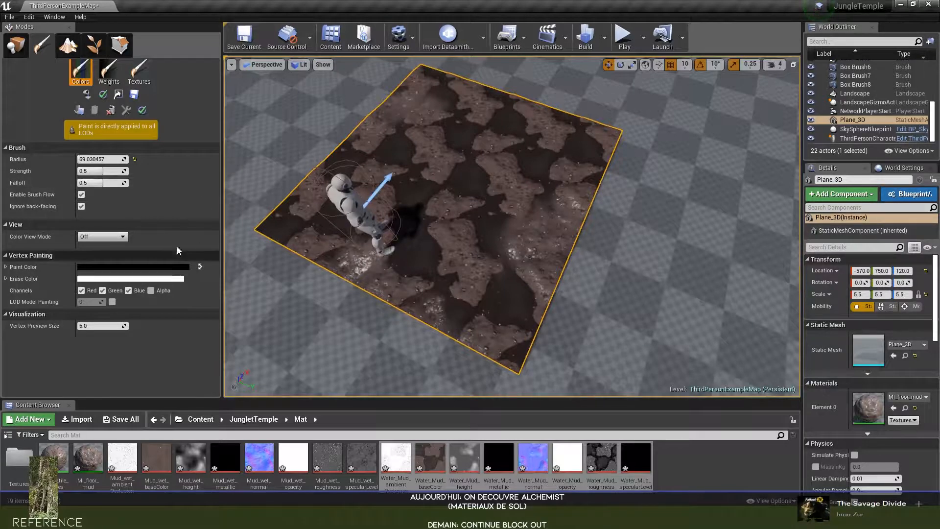
pyautogui.click(199, 266)
pyautogui.moveTo(514, 172)
pyautogui.mouseDown()
pyautogui.moveTo(441, 147)
pyautogui.moveTo(465, 118)
pyautogui.moveTo(498, 126)
pyautogui.moveTo(458, 110)
pyautogui.moveTo(462, 101)
pyautogui.mouseUp()
pyautogui.moveTo(430, 179)
pyautogui.mouseDown()
pyautogui.moveTo(421, 196)
pyautogui.moveTo(431, 235)
pyautogui.moveTo(496, 210)
pyautogui.mouseUp()
pyautogui.moveTo(557, 164)
pyautogui.mouseDown()
pyautogui.moveTo(609, 137)
pyautogui.moveTo(598, 136)
pyautogui.moveTo(613, 143)
pyautogui.moveTo(589, 136)
pyautogui.mouseUp()
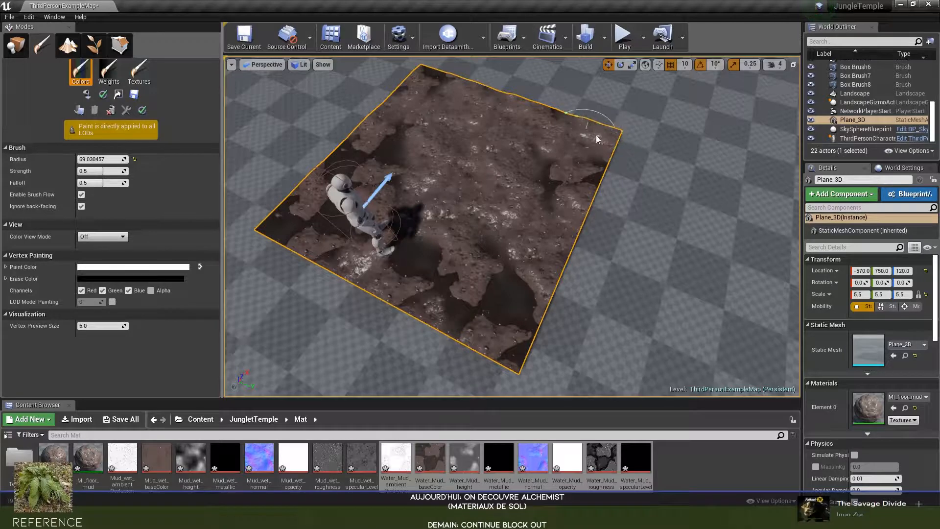
pyautogui.moveTo(458, 260)
pyautogui.mouseDown()
pyautogui.moveTo(431, 298)
pyautogui.moveTo(509, 360)
pyautogui.moveTo(425, 303)
pyautogui.mouseUp()
pyautogui.moveTo(408, 194)
pyautogui.mouseDown()
pyautogui.moveTo(354, 170)
pyautogui.moveTo(350, 178)
pyautogui.mouseUp()
pyautogui.moveTo(325, 227)
pyautogui.mouseDown()
pyautogui.moveTo(315, 235)
pyautogui.moveTo(283, 230)
pyautogui.mouseUp()
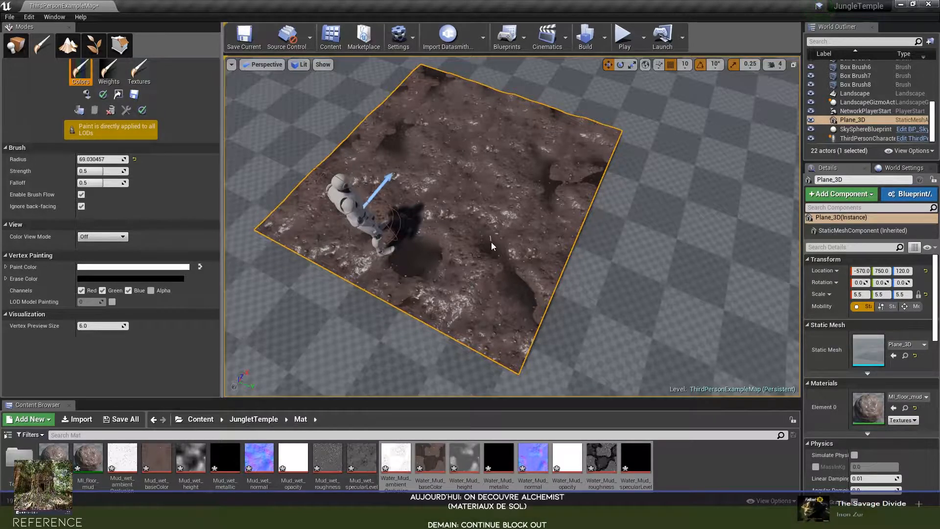
pyautogui.moveTo(492, 245); pyautogui.dragTo(489, 238)
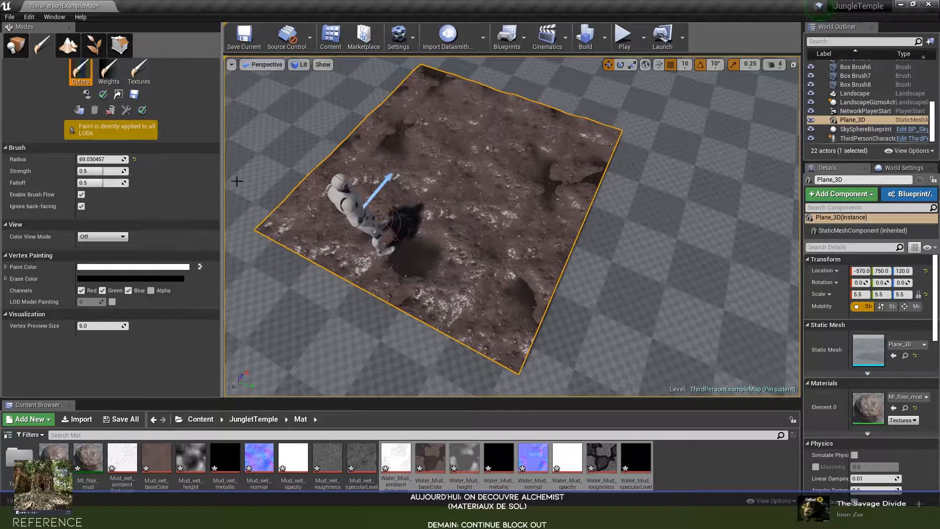
# - Swap the vertex paint color back to black and paint a water puddle on the floor plane behind the character
pyautogui.click(200, 267)
pyautogui.moveTo(428, 191)
pyautogui.mouseDown()
pyautogui.moveTo(465, 166)
pyautogui.moveTo(431, 157)
pyautogui.moveTo(444, 118)
pyautogui.mouseUp()
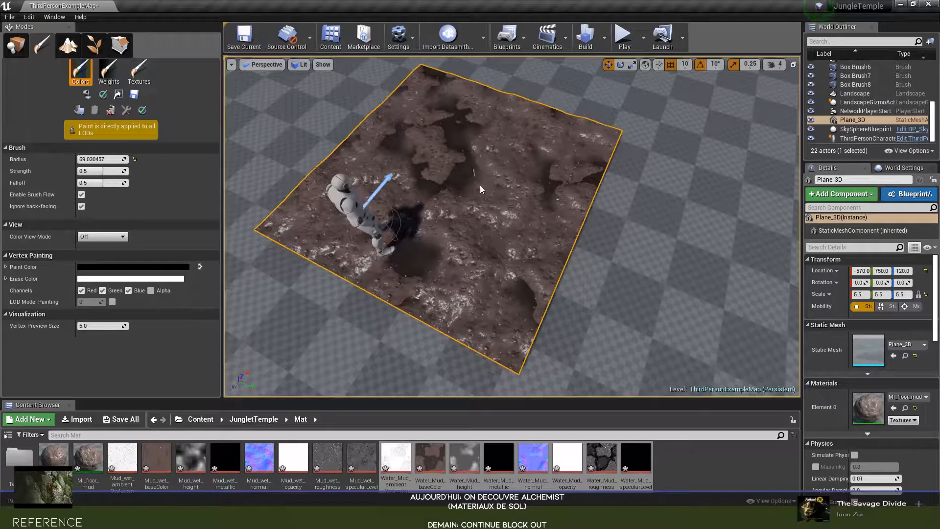
pyautogui.moveTo(481, 190); pyautogui.dragTo(475, 190)
pyautogui.moveTo(513, 190); pyautogui.dragTo(267, 125, button='right')
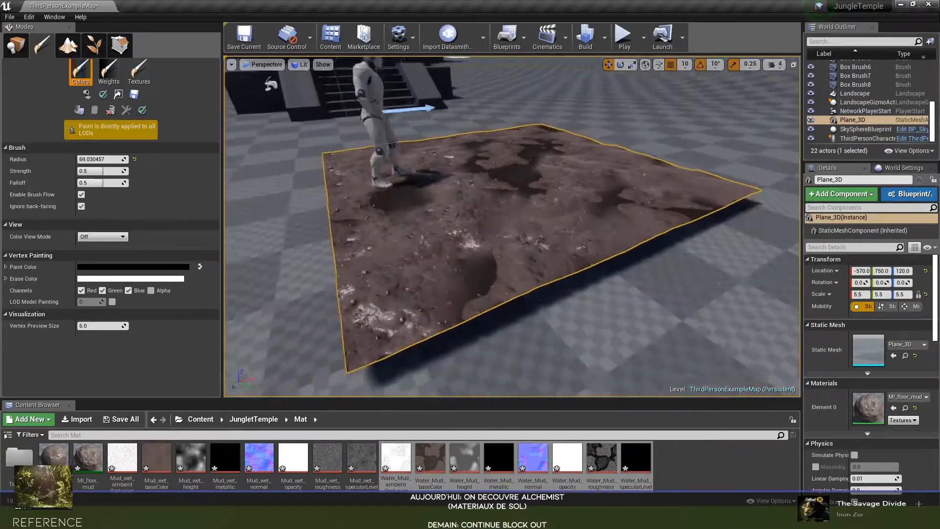
pyautogui.moveTo(512, 227); pyautogui.dragTo(541, 243, button='right')
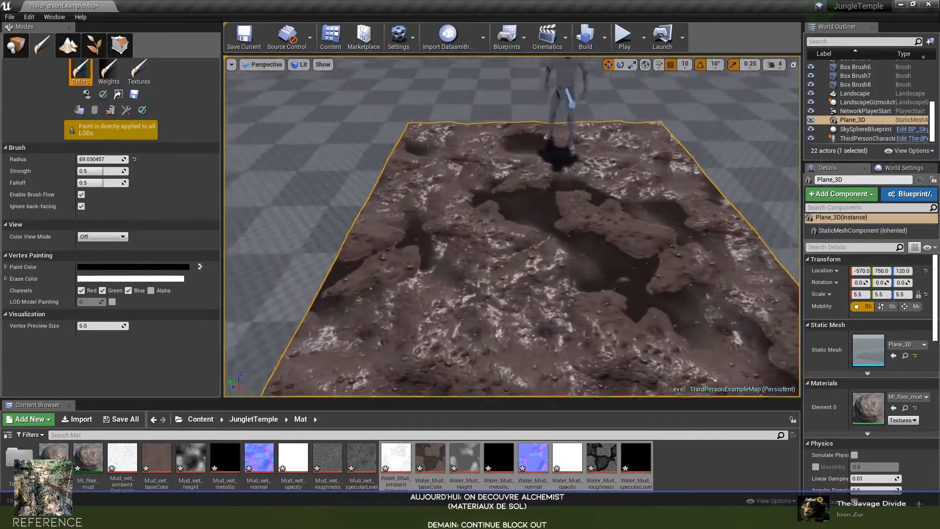
pyautogui.moveTo(512, 227); pyautogui.dragTo(695, 240, button='right')
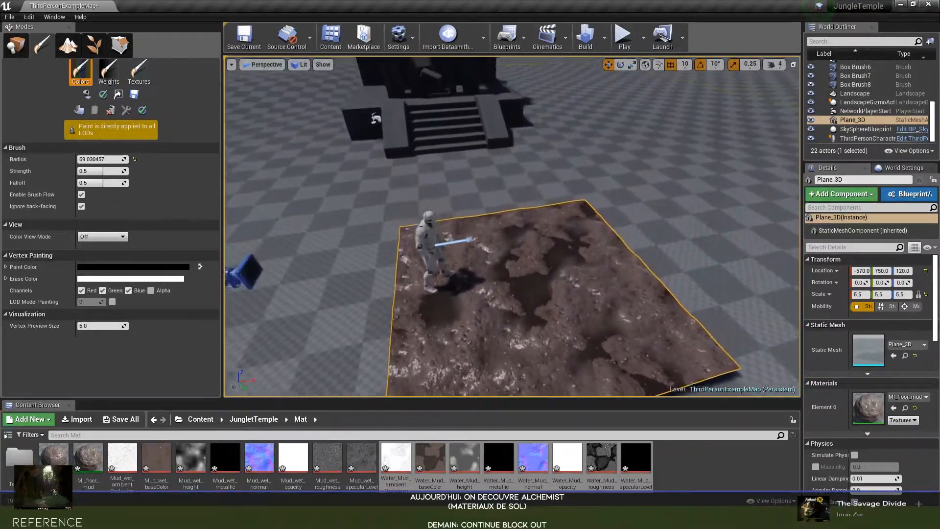
# - Leave mesh paint mode and drag out a duplicate of the mud floor plane along its X axis
pyautogui.moveTo(533, 225); pyautogui.dragTo(608, 225, button='right')
pyautogui.press('Escape')
pyautogui.click(474, 220)
pyautogui.moveTo(474, 220)
pyautogui.mouseDown(button='right')
pyautogui.moveTo(504, 221)
pyautogui.moveTo(482, 222)
pyautogui.mouseUp(button='right')
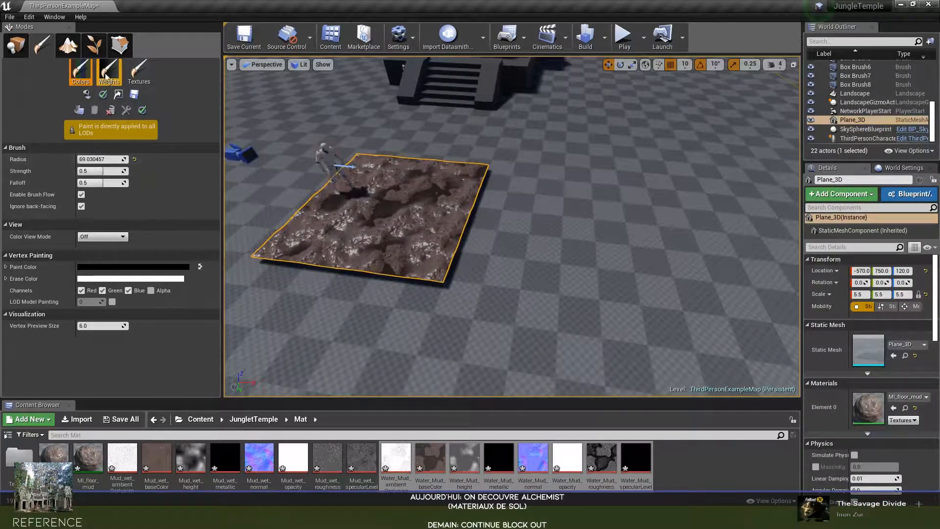
pyautogui.click(16, 44)
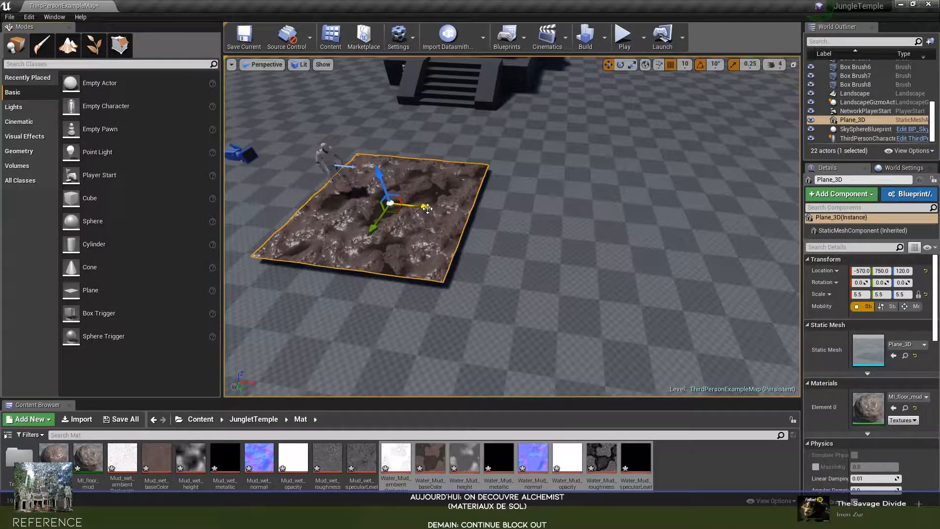
pyautogui.keyDown('alt'); pyautogui.moveTo(427, 208); pyautogui.dragTo(608, 251); pyautogui.keyUp('alt')
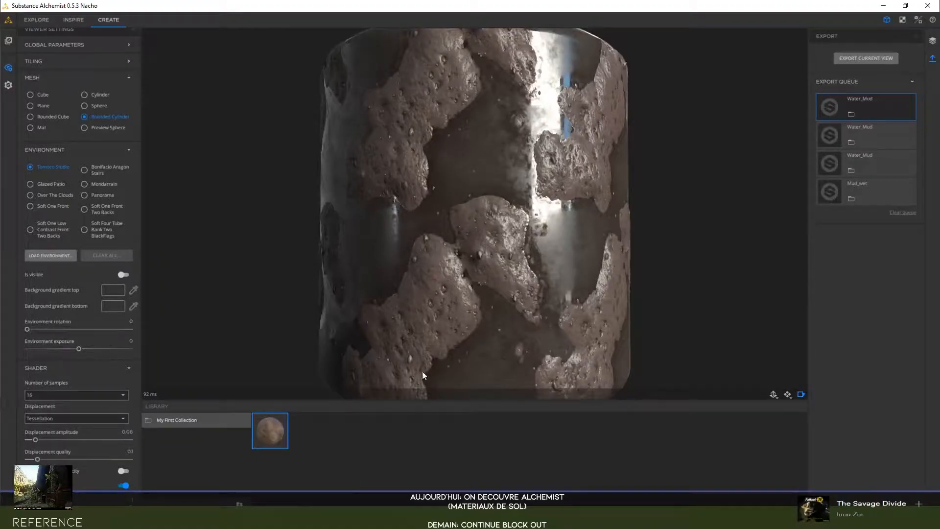
# - Switch to Substance Alchemist and examine the Water_Mud material in the 3D, combined 3D and 2D, and 2D views
pyautogui.moveTo(423, 371); pyautogui.dragTo(399, 202)
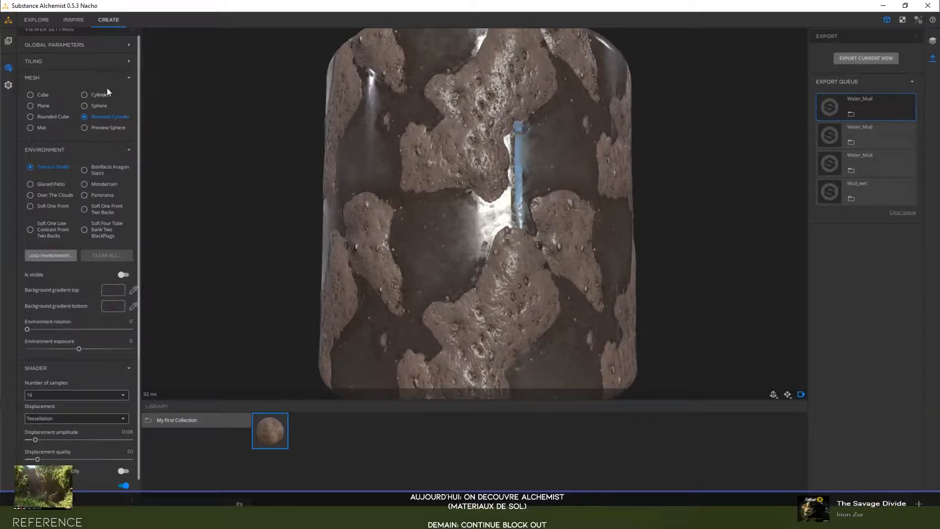
pyautogui.click(918, 20)
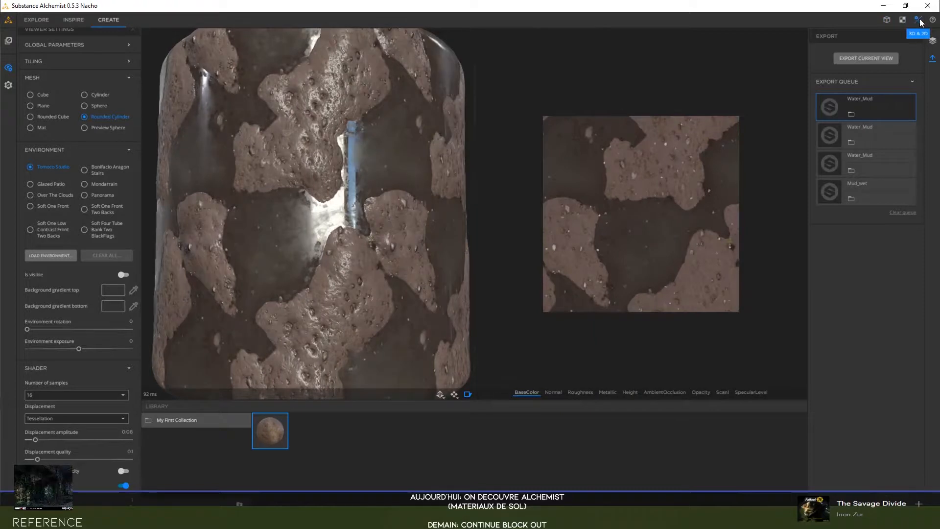
pyautogui.click(902, 20)
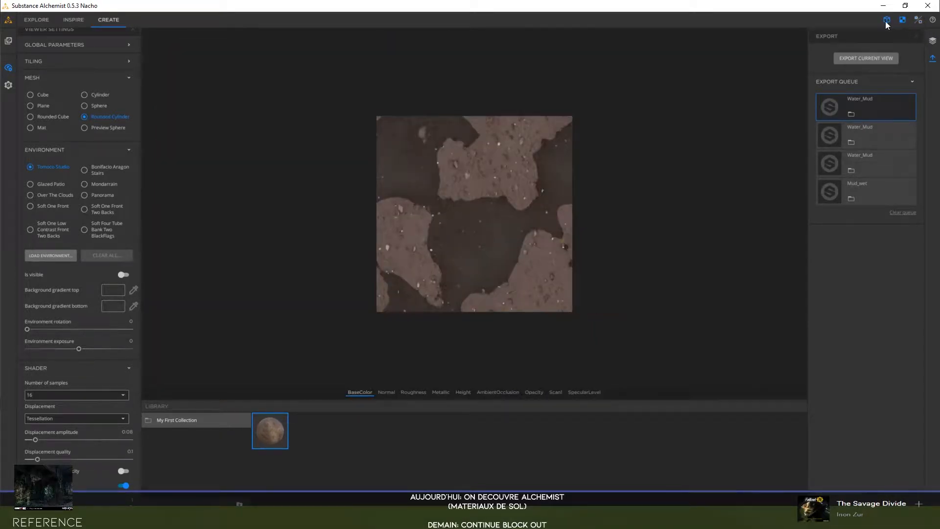
pyautogui.click(887, 21)
# - Show the Water_Mud layer stack in the material creation workspace and replace it with a new empty material
pyautogui.click(41, 20)
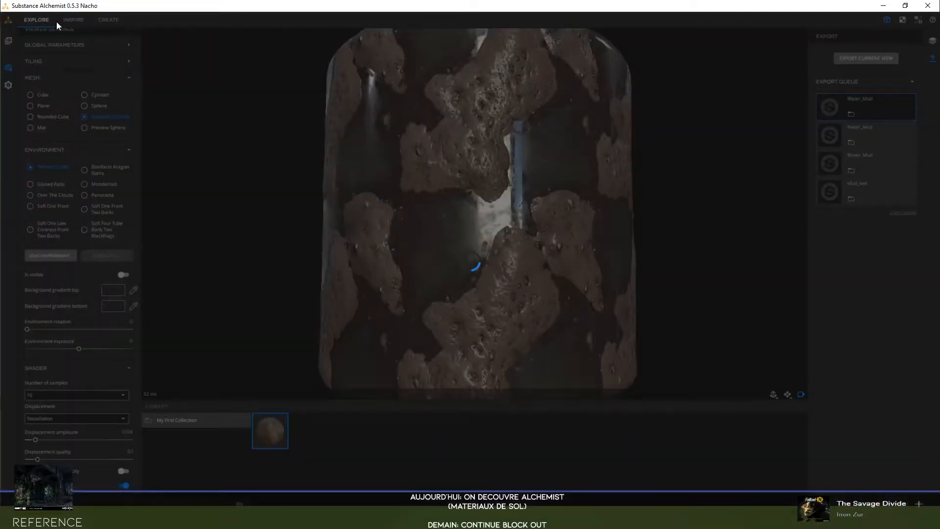
pyautogui.click(105, 19)
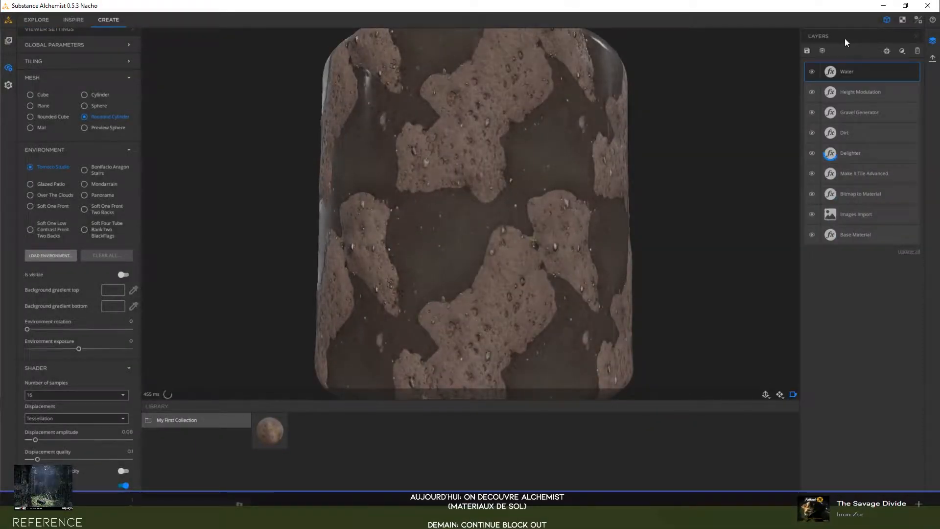
pyautogui.click(822, 51)
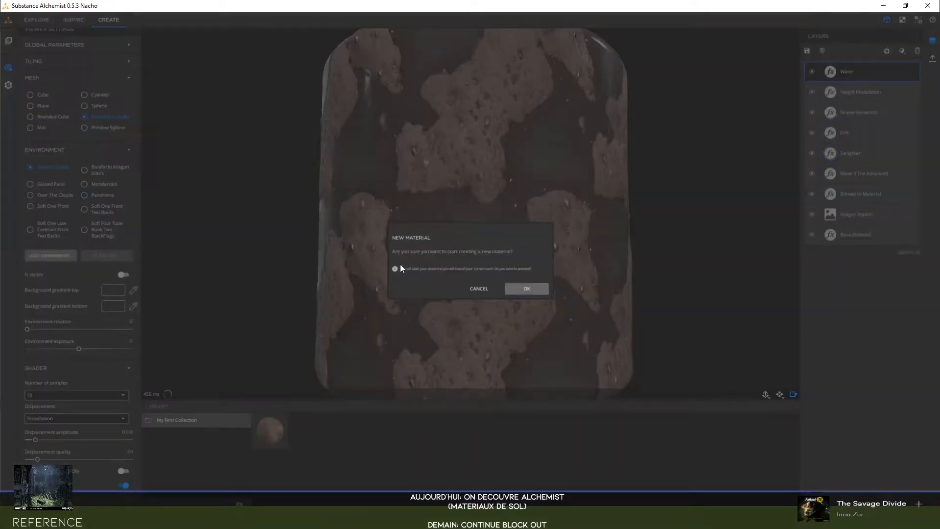
pyautogui.click(522, 288)
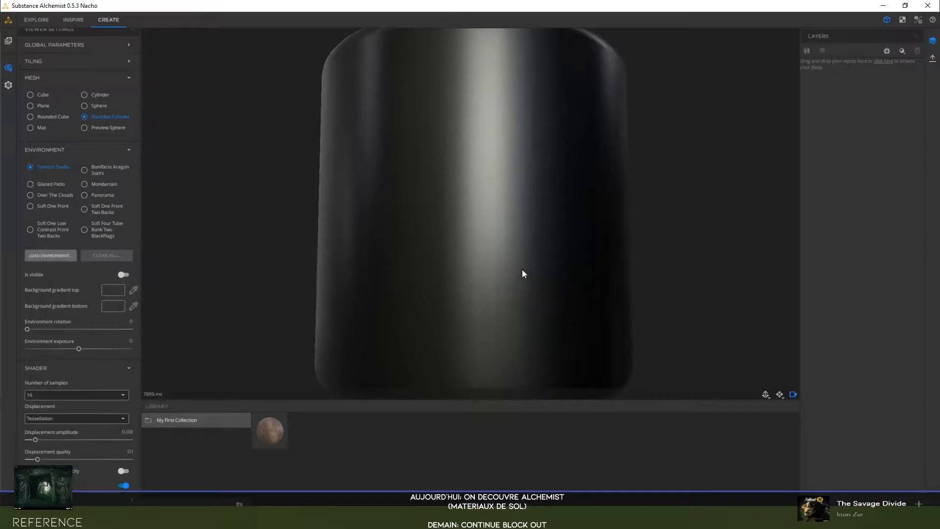
# - Browse to the Textures_test folder and preview the RockBlocky0071 and RockRough0075 images
pyautogui.moveTo(560, 205); pyautogui.dragTo(468, 191)
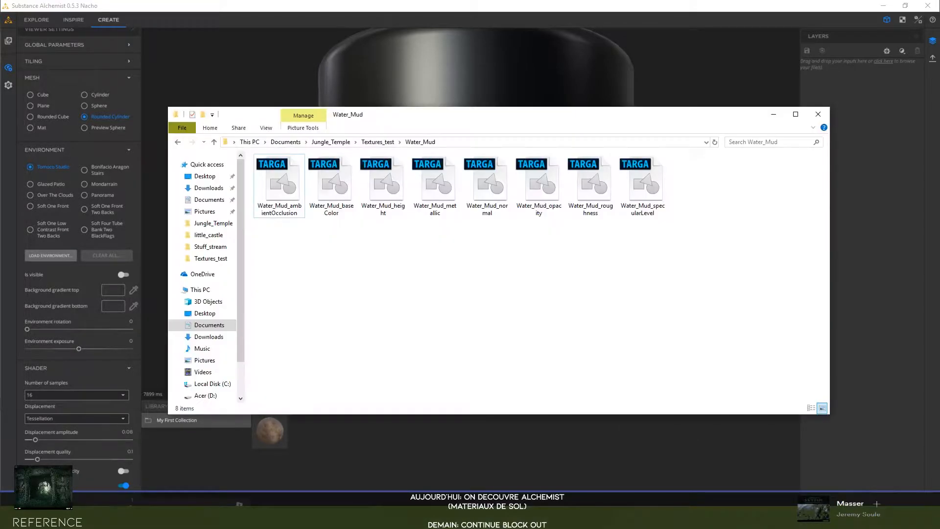
pyautogui.click(370, 145)
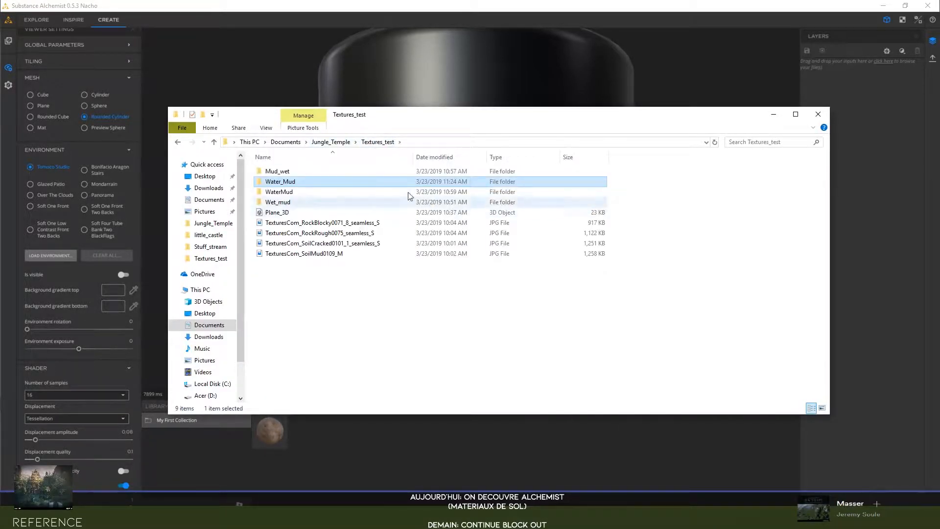
pyautogui.click(325, 224)
pyautogui.doubleClick(324, 222)
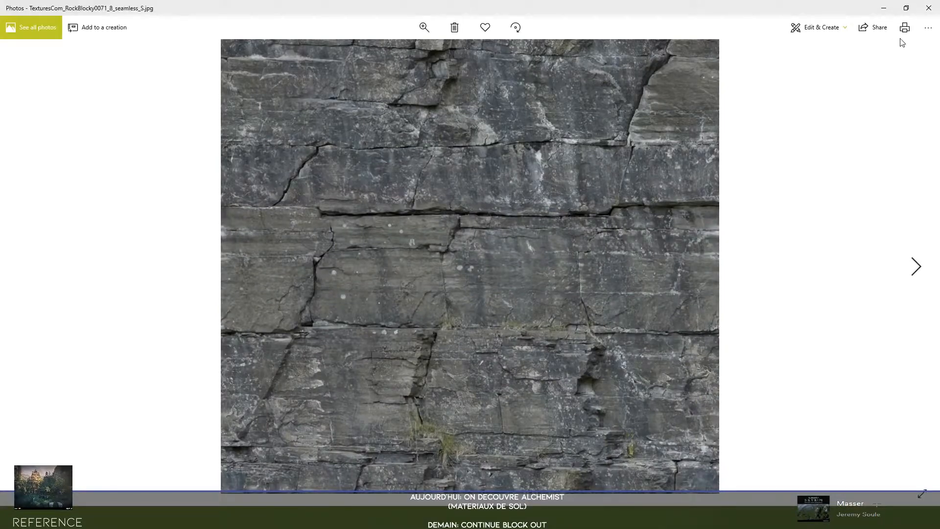
pyautogui.click(929, 8)
pyautogui.doubleClick(336, 235)
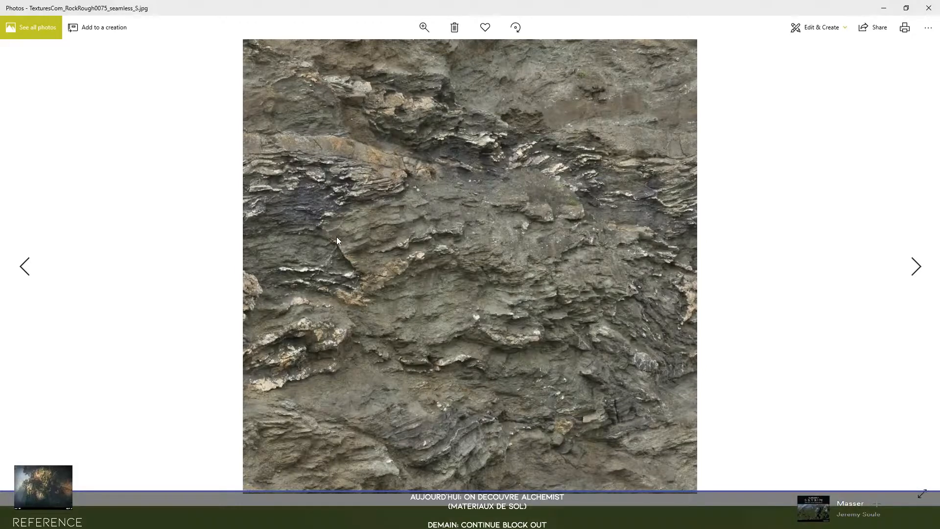
pyautogui.click(929, 8)
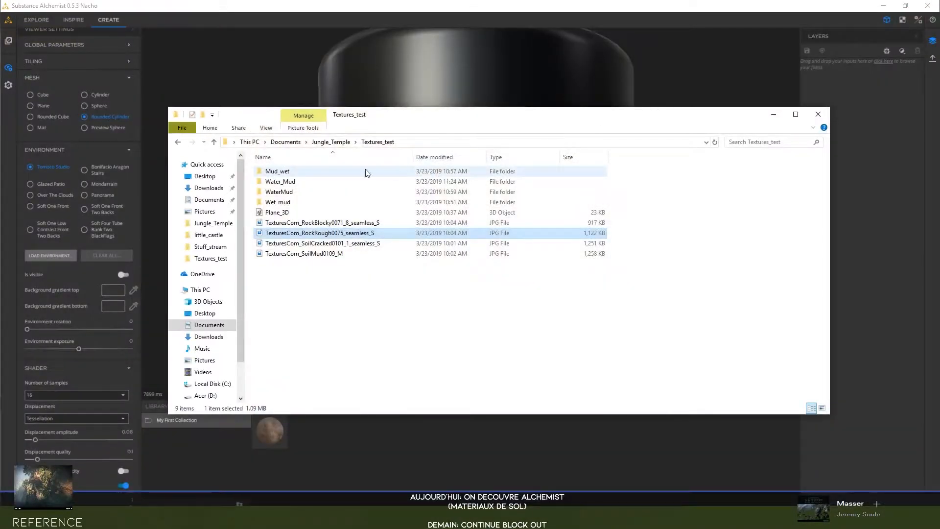
# - Import TexturesCom_RockBlocky0071_8_seamless_S into the new material using the Bitmap to material template
pyautogui.click(294, 223)
pyautogui.moveTo(329, 222); pyautogui.dragTo(430, 91)
pyautogui.click(507, 10)
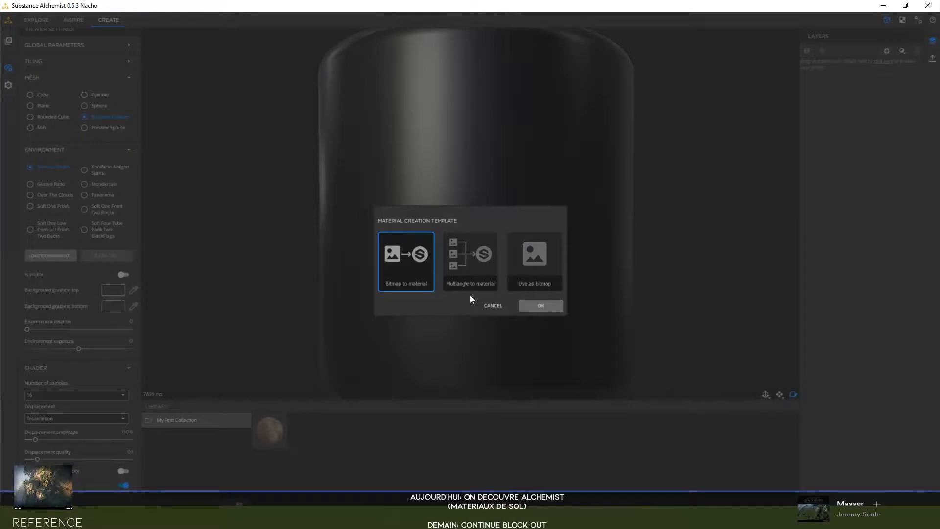
pyautogui.click(539, 305)
pyautogui.moveTo(632, 216)
pyautogui.mouseDown()
pyautogui.moveTo(531, 203)
pyautogui.moveTo(589, 167)
pyautogui.moveTo(625, 205)
pyautogui.mouseUp()
# - Set the Base Material layer's surface type to Stone
pyautogui.click(836, 110)
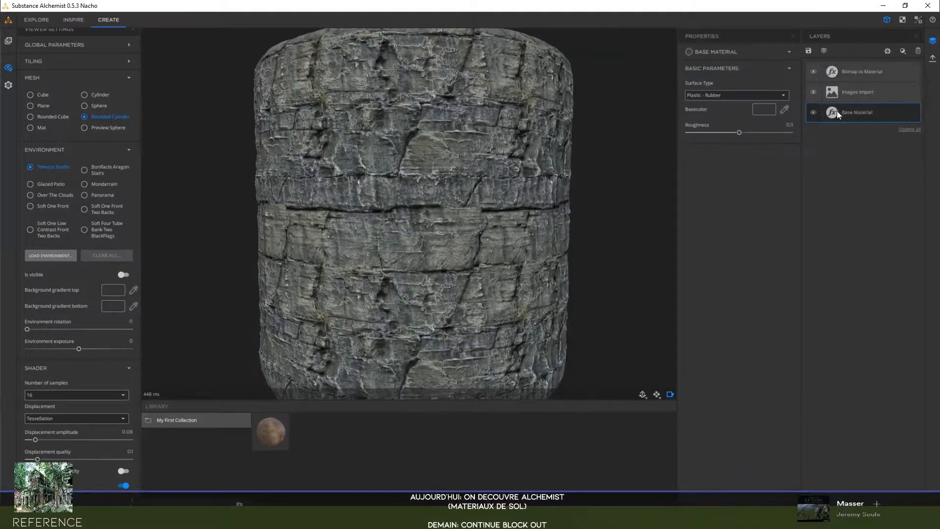
pyautogui.click(740, 96)
pyautogui.scroll(-3, 728, 137)
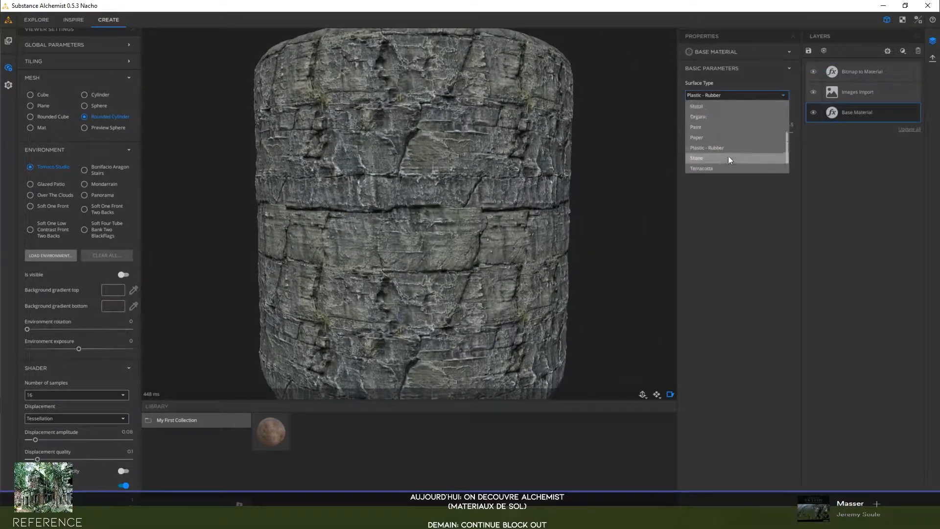
pyautogui.click(725, 163)
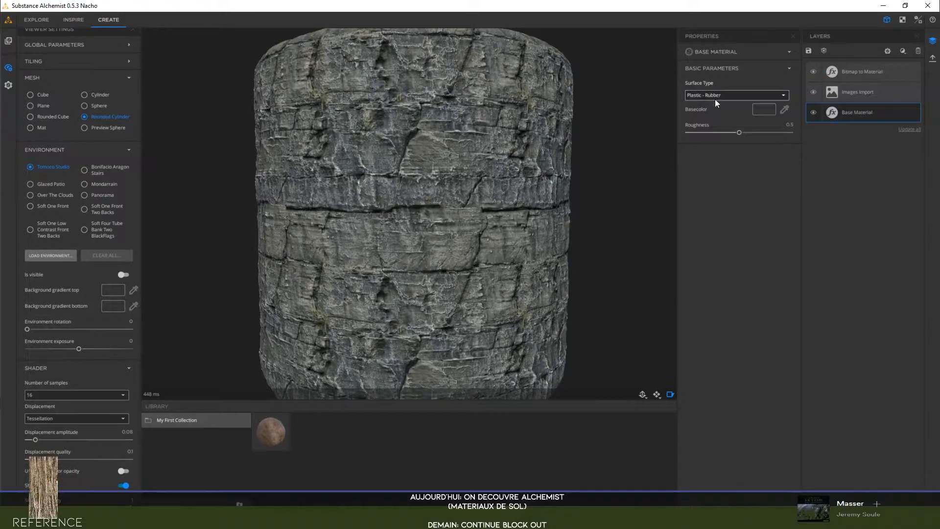
pyautogui.click(715, 98)
pyautogui.click(712, 145)
# - Set the Bitmap to Material layer's surface scale to 310 cm and height scale to 18.46 cm
pyautogui.moveTo(462, 156); pyautogui.dragTo(457, 177)
pyautogui.scroll(5, 457, 177)
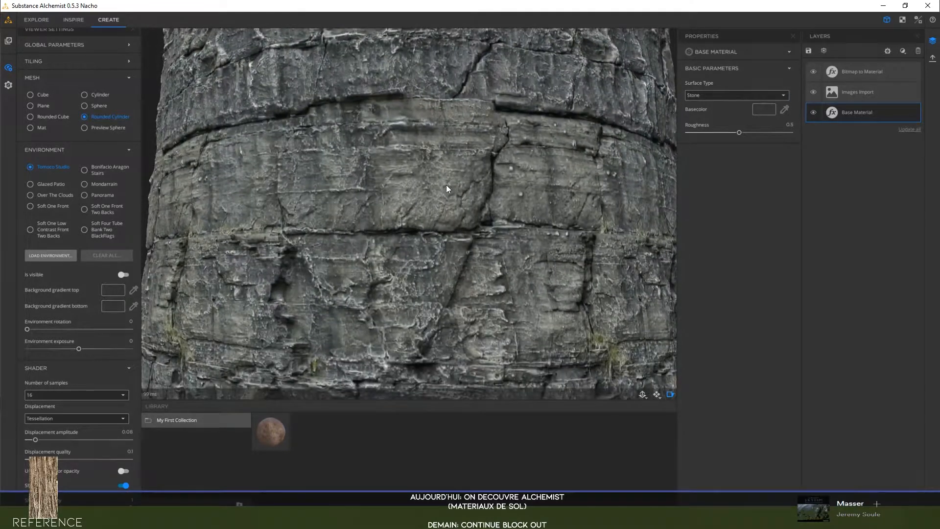
pyautogui.scroll(-5, 446, 184)
pyautogui.moveTo(442, 184); pyautogui.dragTo(437, 193)
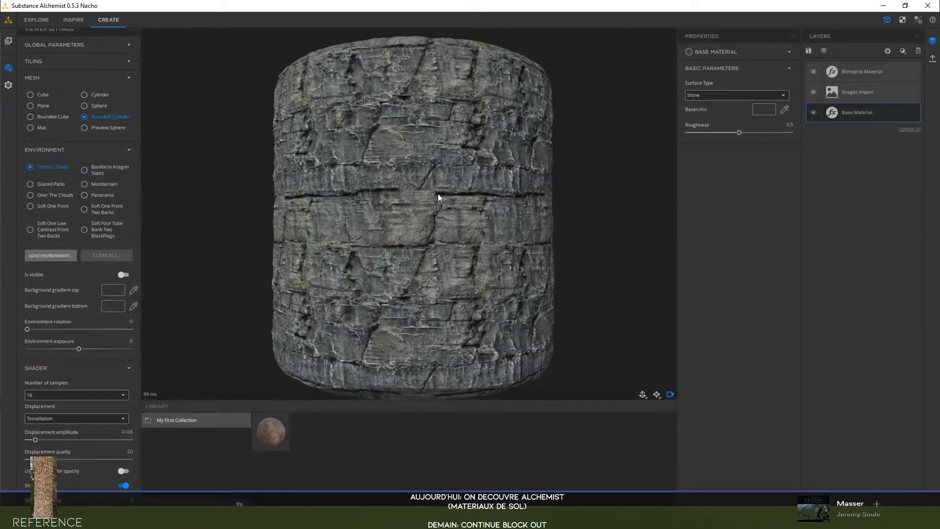
pyautogui.click(867, 93)
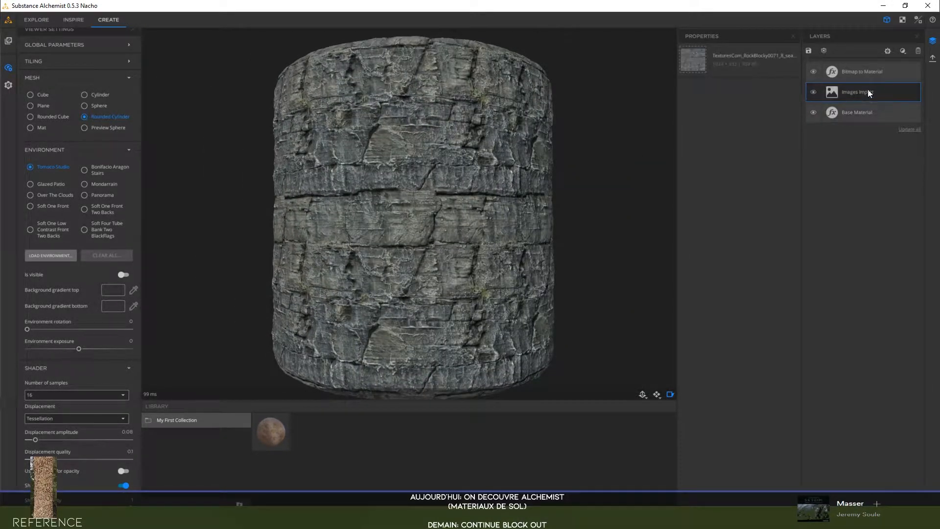
pyautogui.click(866, 72)
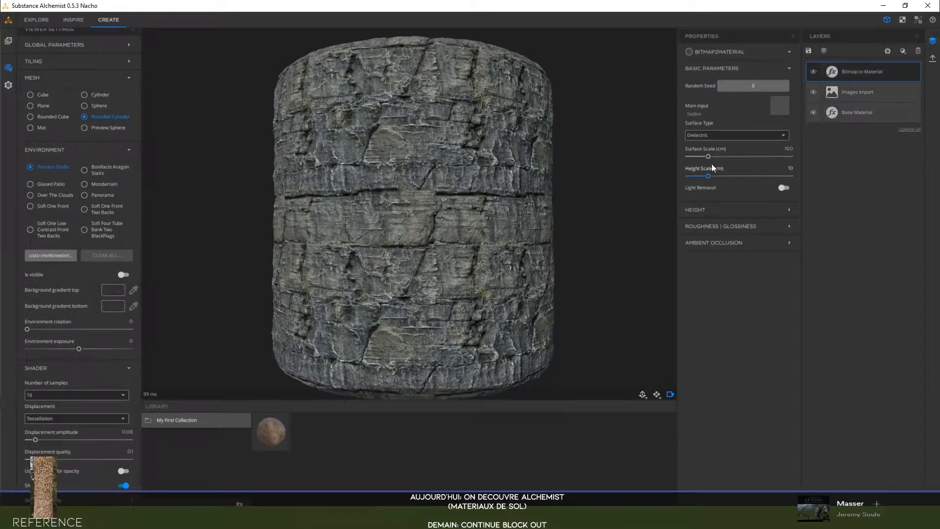
pyautogui.moveTo(709, 157); pyautogui.dragTo(722, 156)
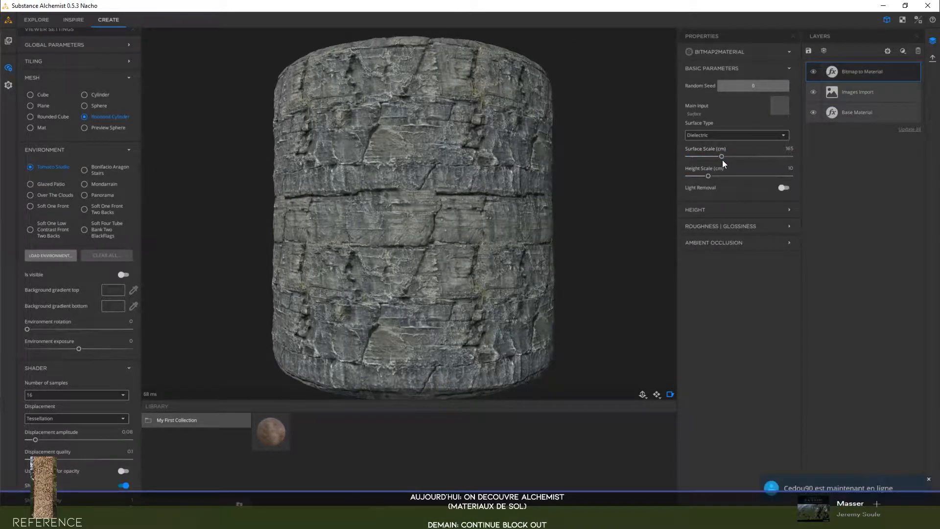
pyautogui.moveTo(722, 157); pyautogui.dragTo(794, 159)
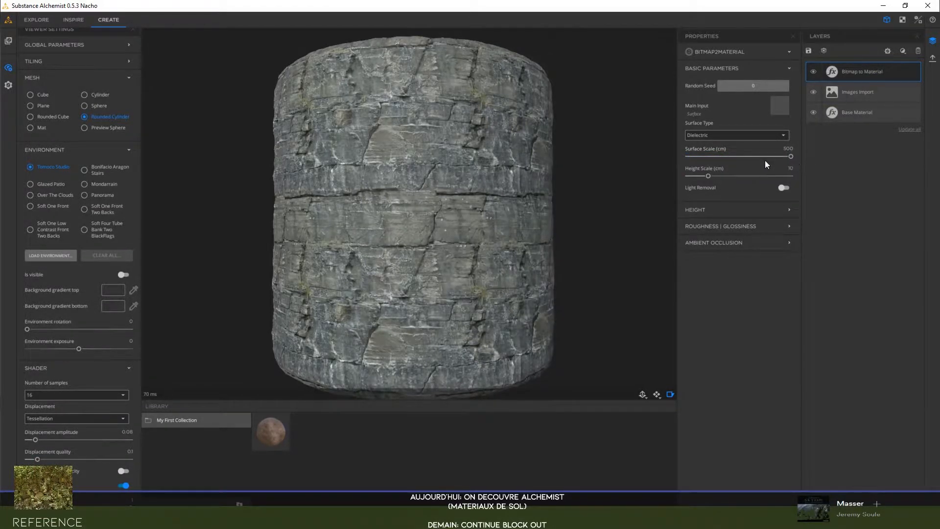
pyautogui.moveTo(714, 156); pyautogui.dragTo(757, 177)
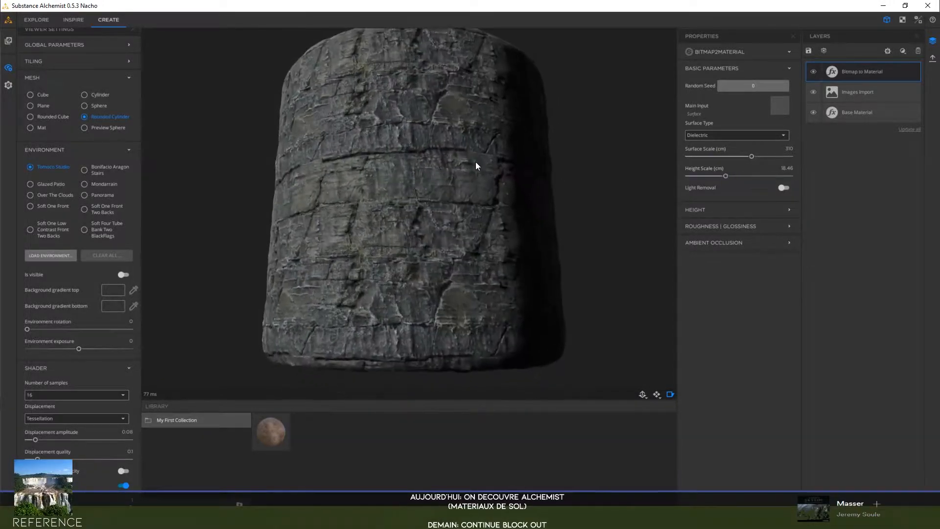
# - Set the Bitmap to Material height details scale to Large 1, Medium 0.76 and Small 1
pyautogui.scroll(5, 447, 190)
pyautogui.scroll(-5, 441, 189)
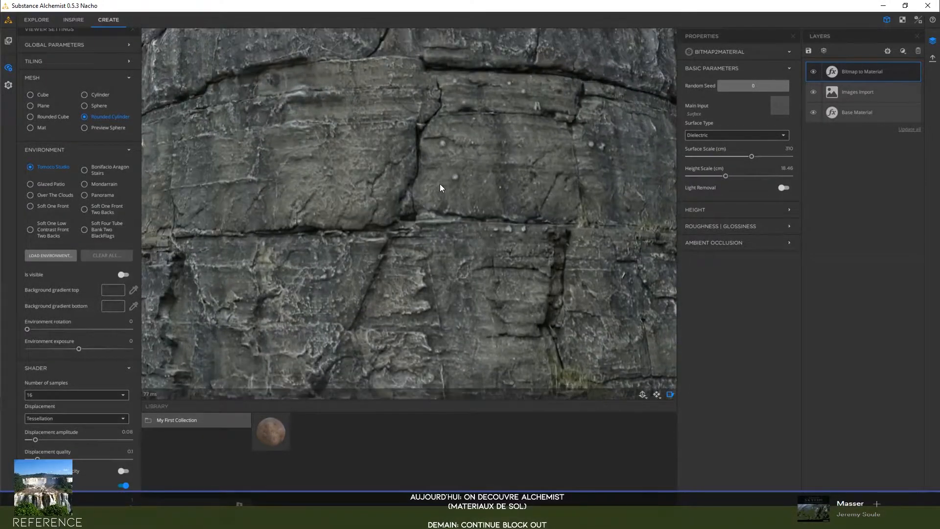
pyautogui.click(735, 209)
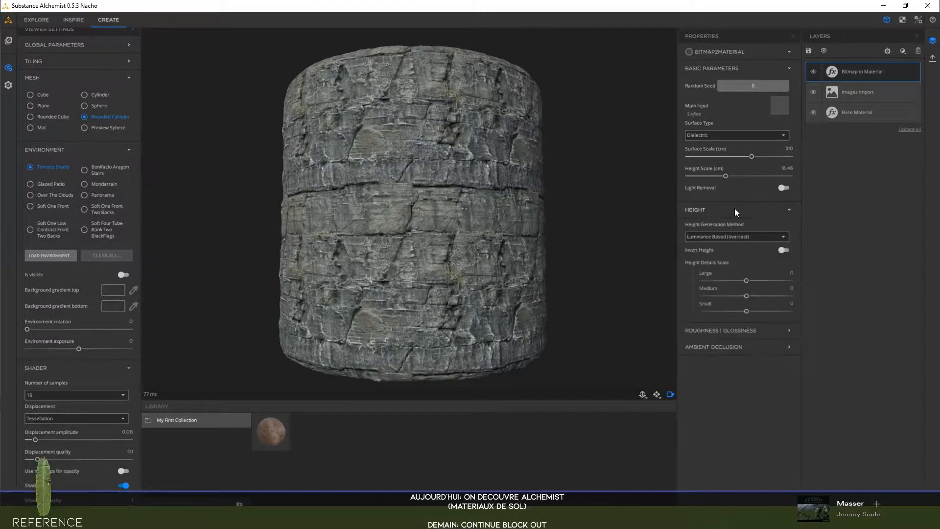
pyautogui.moveTo(746, 280); pyautogui.dragTo(781, 281)
pyautogui.moveTo(786, 281); pyautogui.dragTo(806, 284)
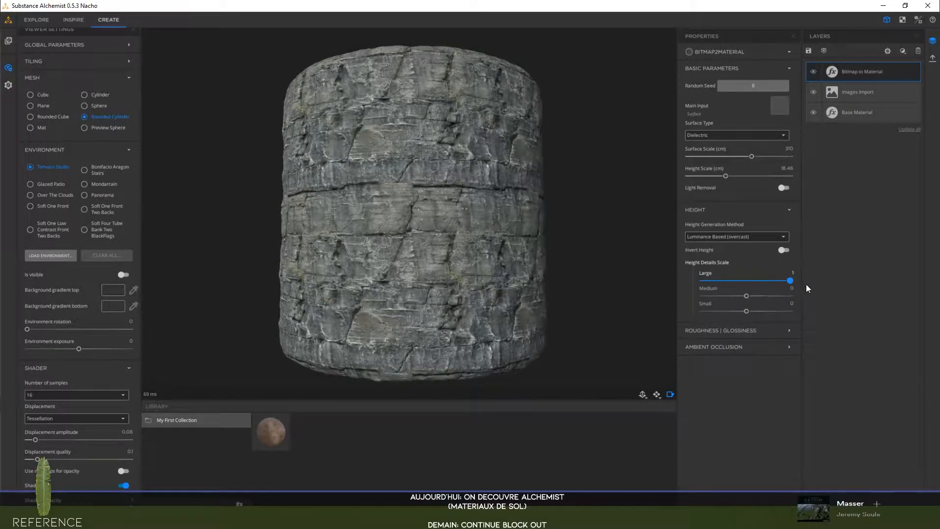
pyautogui.moveTo(746, 295); pyautogui.dragTo(793, 318)
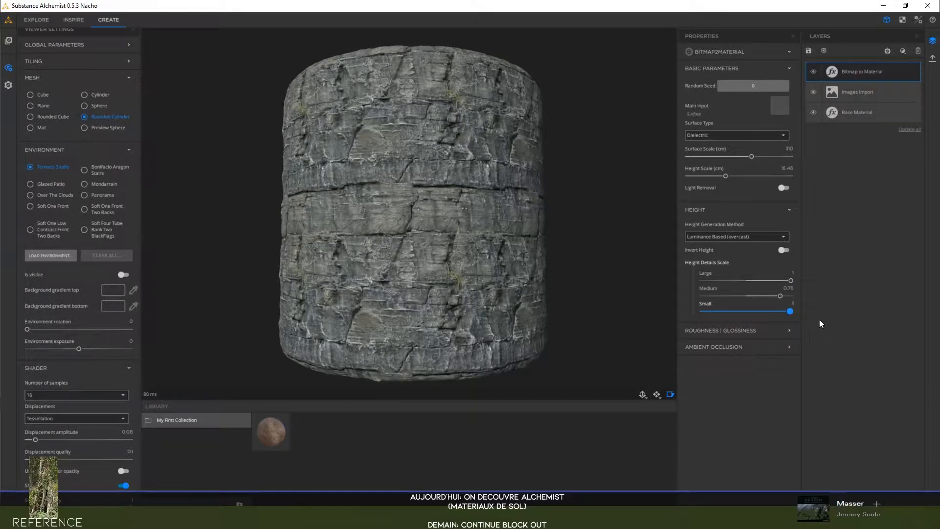
# - Check the rock relief up close on the rounded cylinder and randomize the Bitmap to Material layer's seed
pyautogui.click(643, 394)
pyautogui.moveTo(467, 308); pyautogui.dragTo(433, 274)
pyautogui.scroll(8, 433, 273)
pyautogui.scroll(-8, 427, 284)
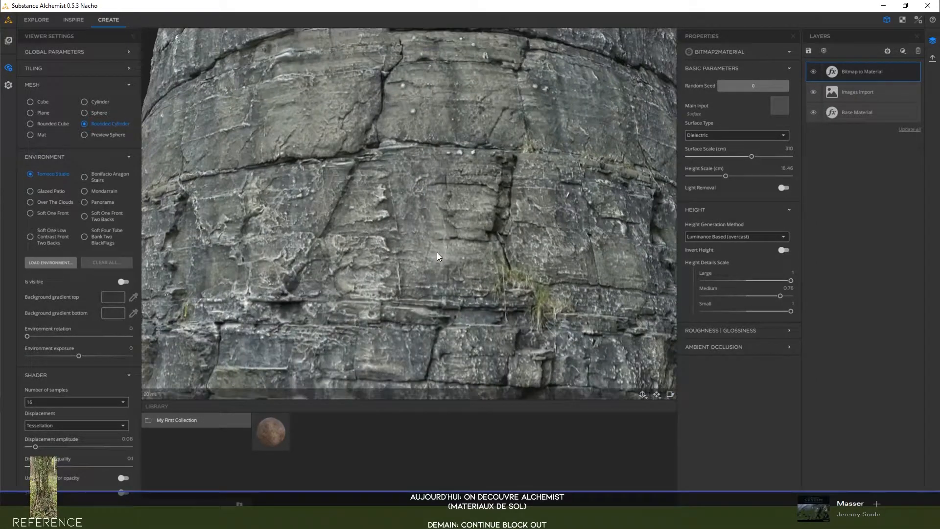
pyautogui.moveTo(454, 245); pyautogui.dragTo(466, 221)
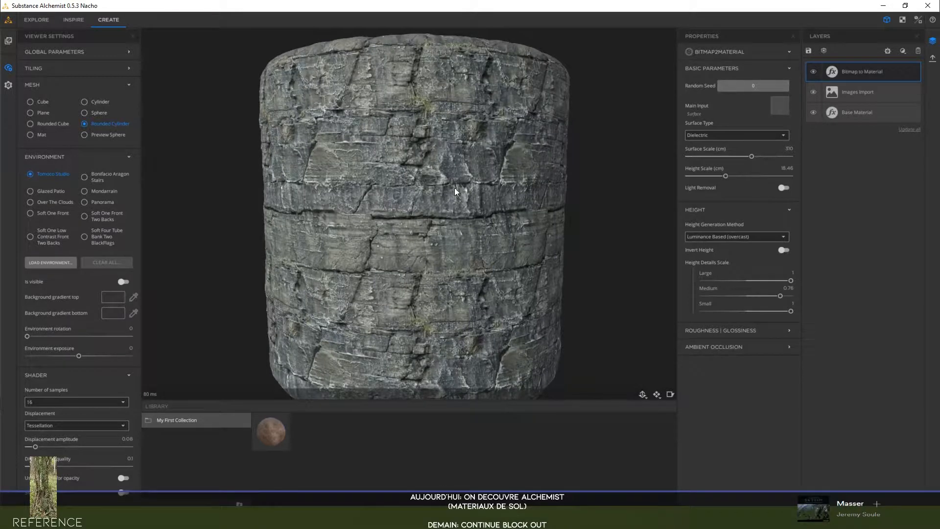
pyautogui.click(739, 85)
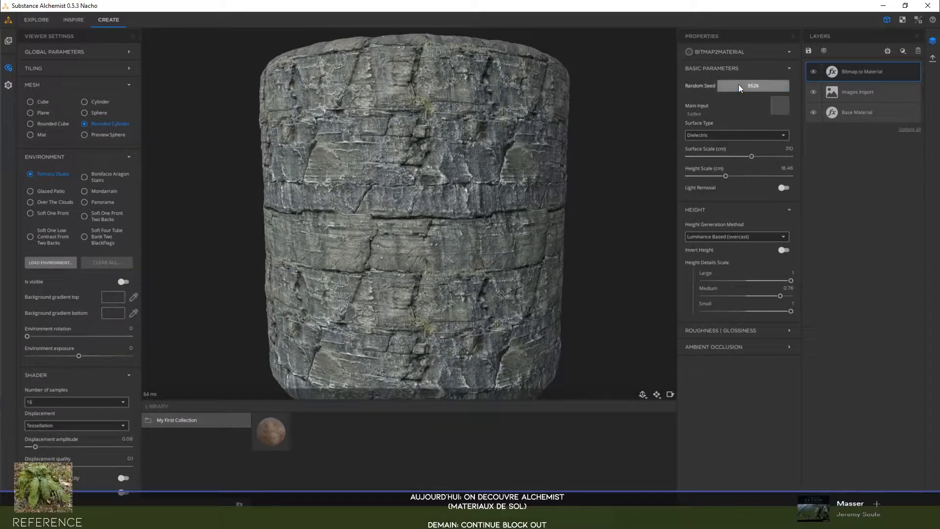
pyautogui.click(738, 86)
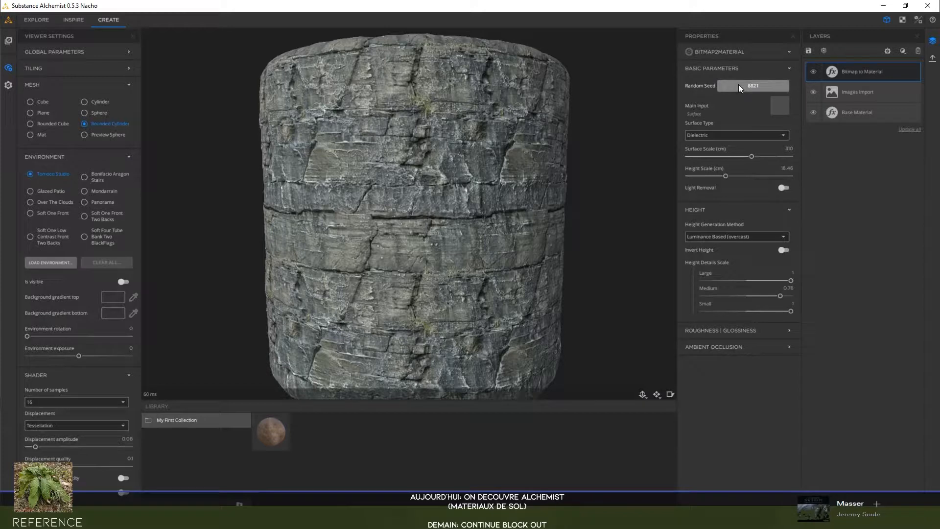
pyautogui.click(780, 103)
pyautogui.press('Escape')
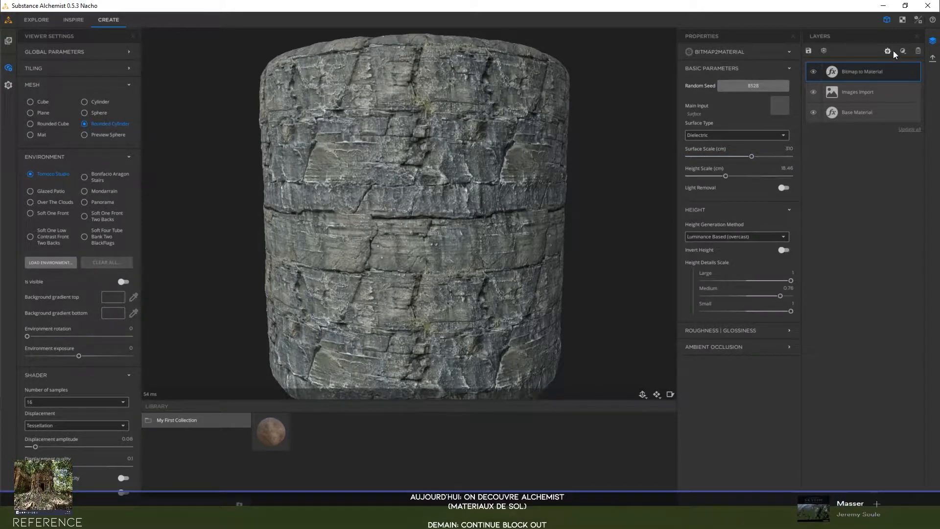
# - Set the displacement amplitude to 0.61 and the Bitmap to Material height details scale to Large 1, Medium 0.37 and Small 1
pyautogui.click(644, 393)
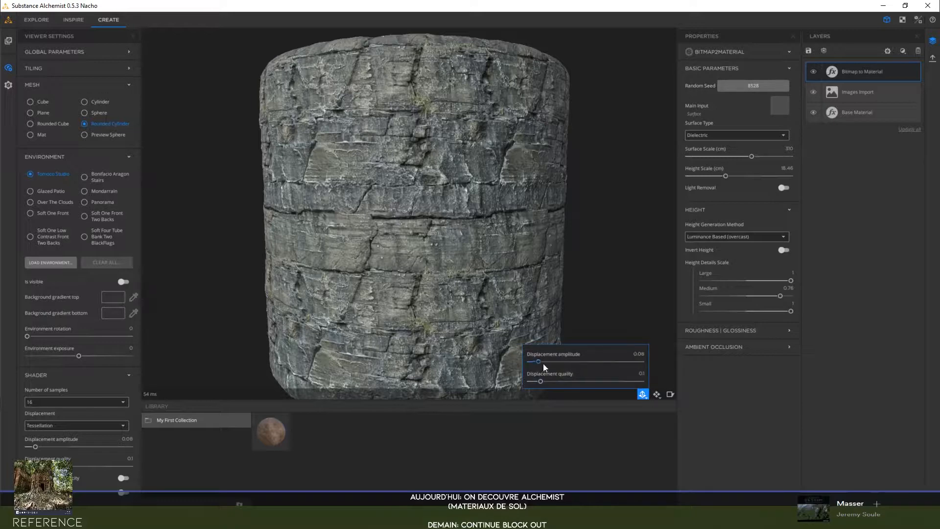
pyautogui.moveTo(541, 361); pyautogui.dragTo(599, 364)
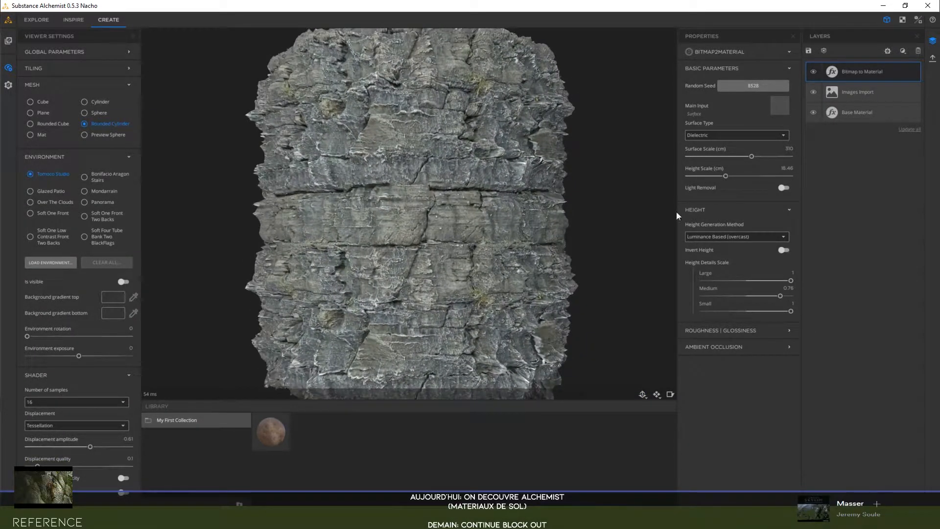
pyautogui.moveTo(782, 309); pyautogui.dragTo(800, 288)
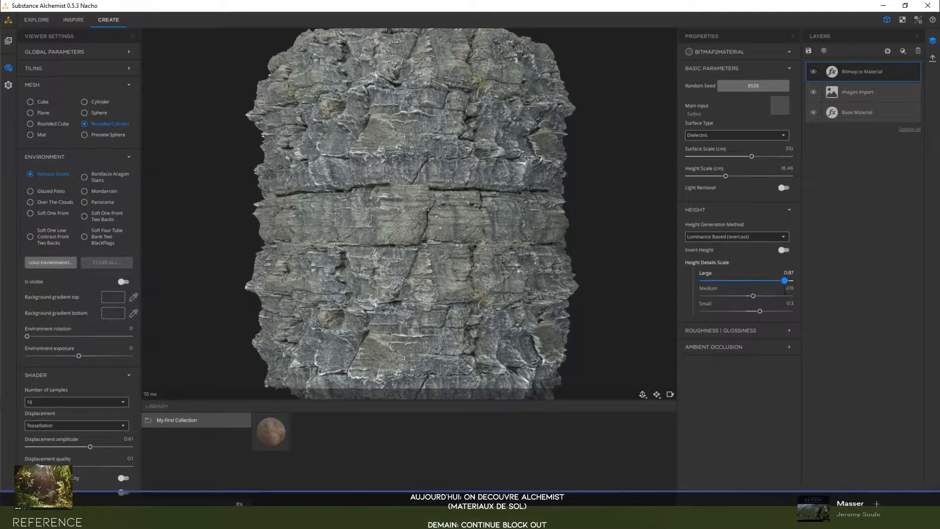
pyautogui.moveTo(753, 296); pyautogui.dragTo(805, 311)
# - Set the displacement amplitude to 0.1 and the displacement quality to 1, and check the relief around the cylinder
pyautogui.click(643, 394)
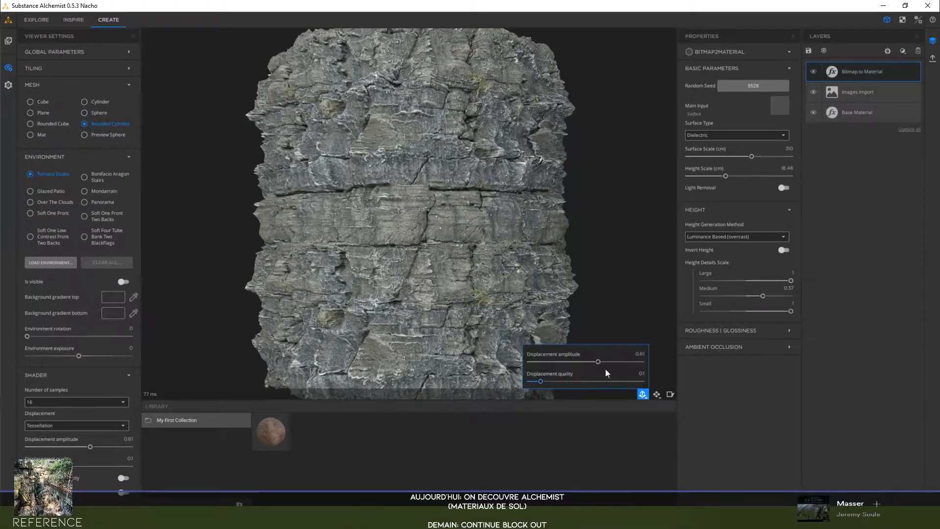
pyautogui.moveTo(597, 361); pyautogui.dragTo(642, 382)
pyautogui.moveTo(567, 361); pyautogui.dragTo(542, 366)
pyautogui.moveTo(463, 273)
pyautogui.mouseDown()
pyautogui.moveTo(508, 254)
pyautogui.moveTo(574, 267)
pyautogui.moveTo(474, 284)
pyautogui.mouseUp()
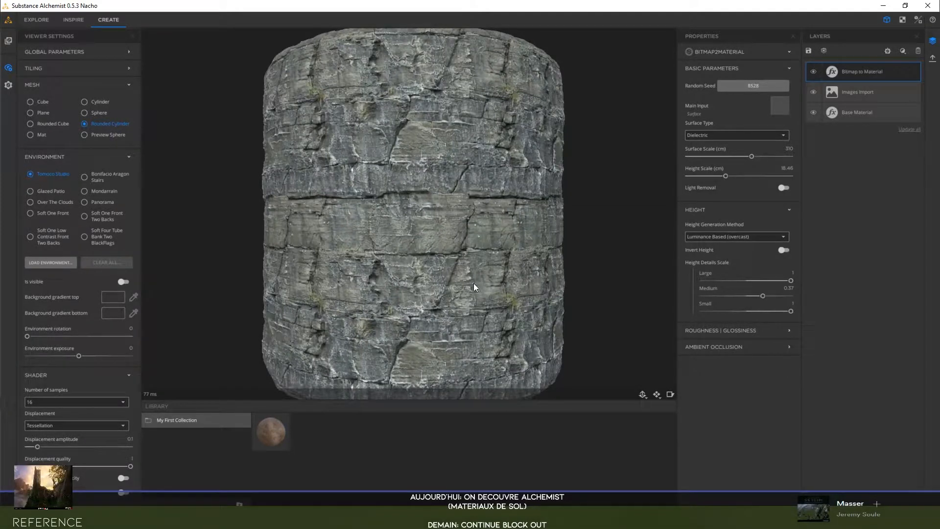
pyautogui.moveTo(465, 245)
pyautogui.mouseDown()
pyautogui.moveTo(357, 234)
pyautogui.moveTo(399, 269)
pyautogui.moveTo(471, 270)
pyautogui.moveTo(542, 254)
pyautogui.moveTo(428, 249)
pyautogui.mouseUp()
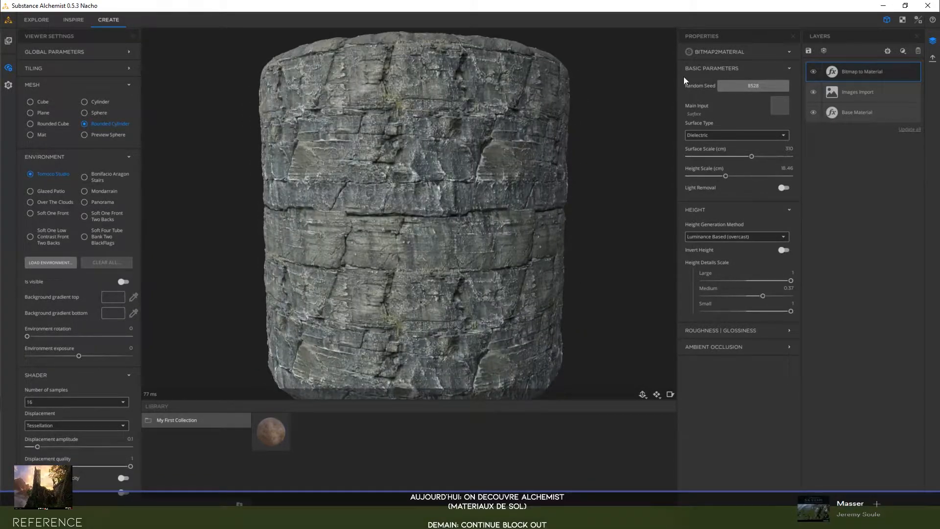
# - Add a Make It Tile Advanced filter above the Bitmap to Material layer and inspect the rock up close
pyautogui.click(902, 51)
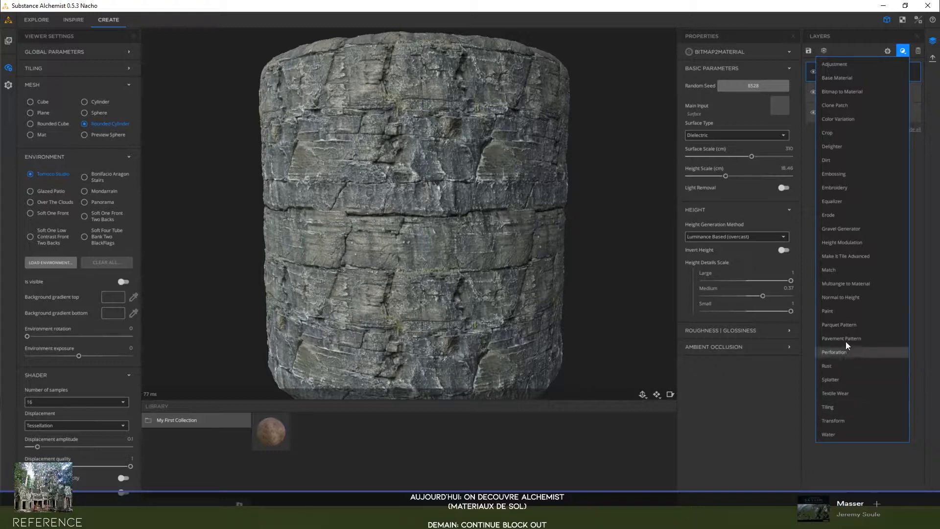
pyautogui.click(864, 256)
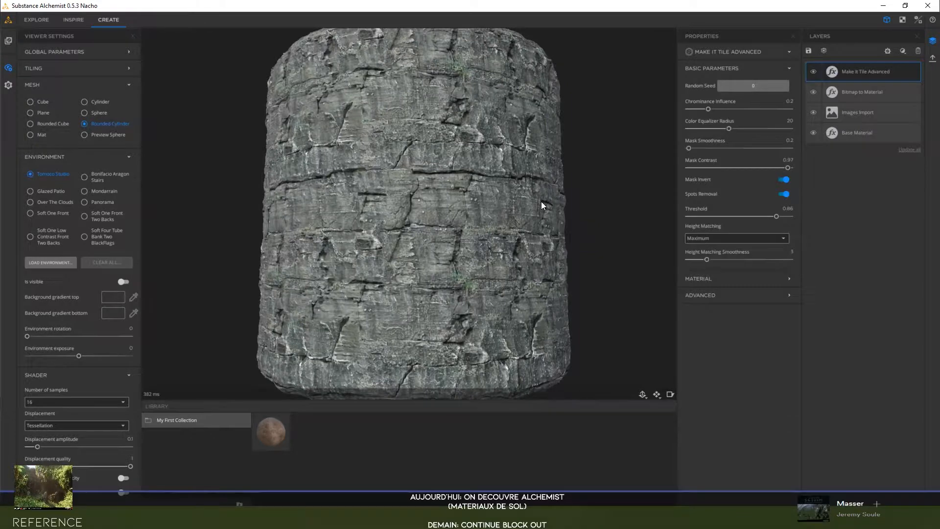
pyautogui.scroll(3, 392, 200)
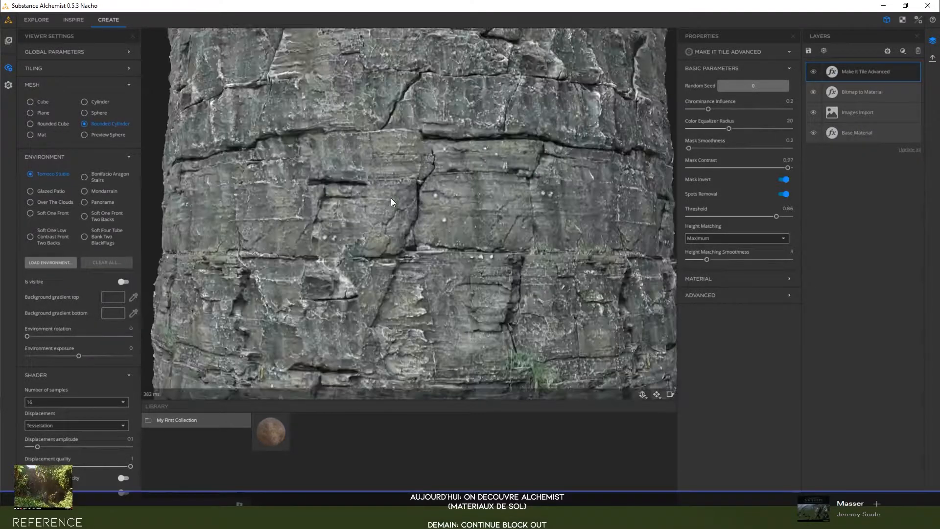
# - Set Make It Tile Advanced's chrominance influence to 0, color equalizer radius to 50, mask smoothness to 0 and threshold to 0.59
pyautogui.moveTo(708, 109); pyautogui.dragTo(662, 115)
pyautogui.moveTo(728, 129); pyautogui.dragTo(751, 129)
pyautogui.moveTo(689, 147)
pyautogui.mouseDown()
pyautogui.moveTo(838, 153)
pyautogui.moveTo(685, 149)
pyautogui.mouseUp()
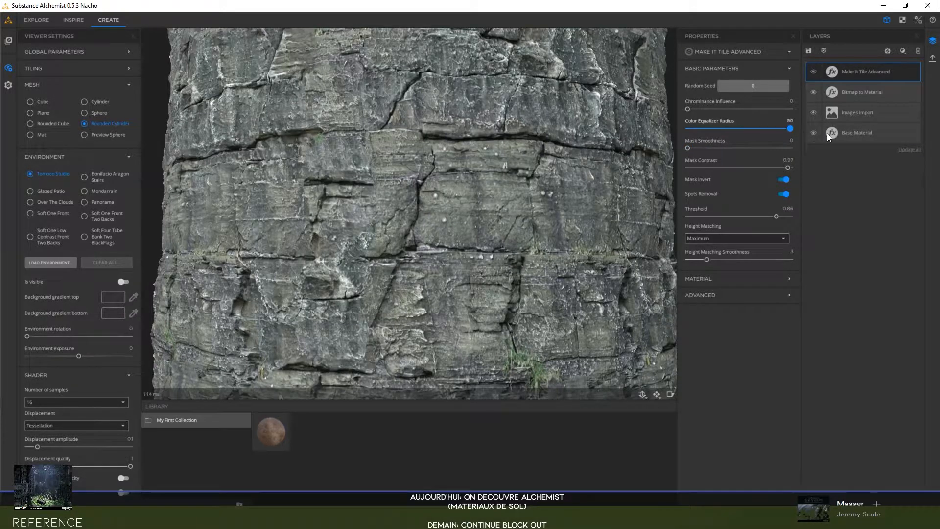
pyautogui.moveTo(716, 215); pyautogui.dragTo(747, 223)
pyautogui.scroll(-3, 578, 223)
pyautogui.moveTo(549, 224); pyautogui.dragTo(540, 227)
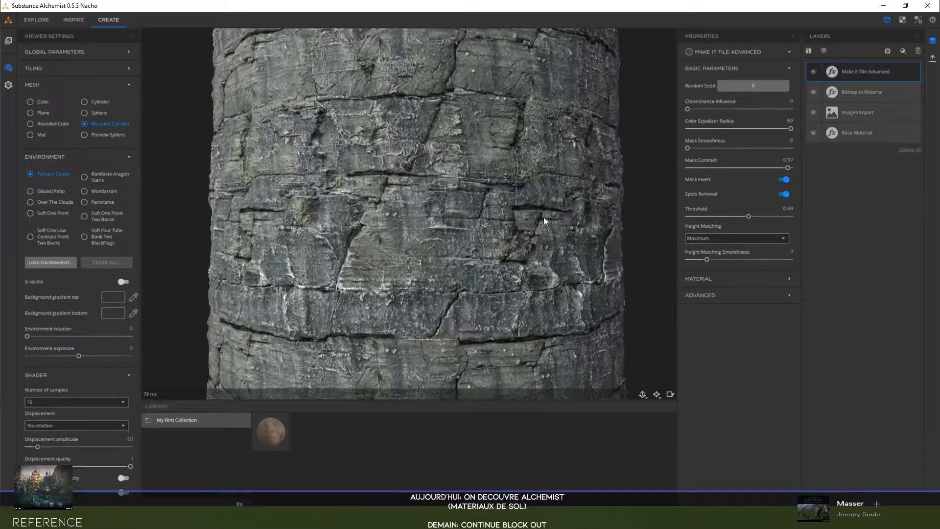
# - Set Make It Tile Advanced's color equalizer radius to 19.23, keep chrominance influence at 0, and check the tiling around the cylinder
pyautogui.moveTo(791, 128); pyautogui.dragTo(727, 134)
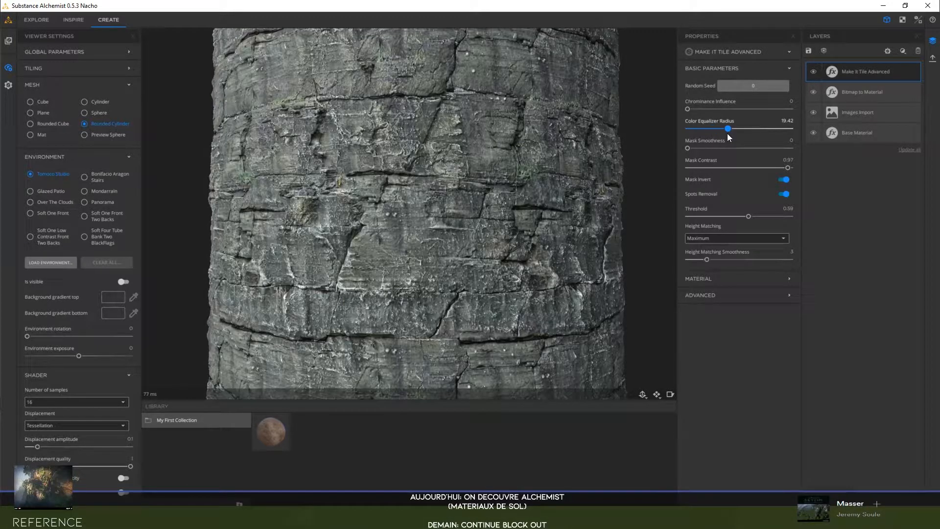
pyautogui.moveTo(712, 107); pyautogui.dragTo(679, 113)
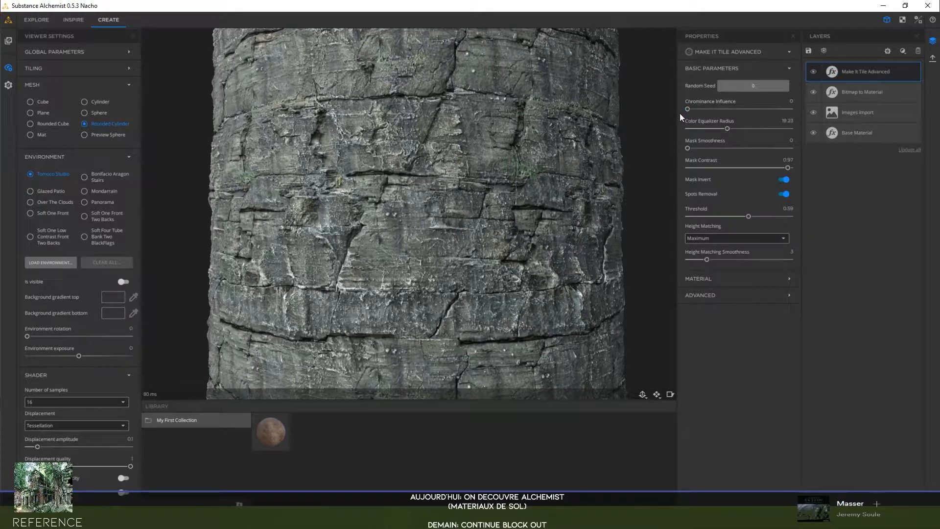
pyautogui.moveTo(509, 186); pyautogui.dragTo(437, 223)
pyautogui.scroll(-5, 493, 181)
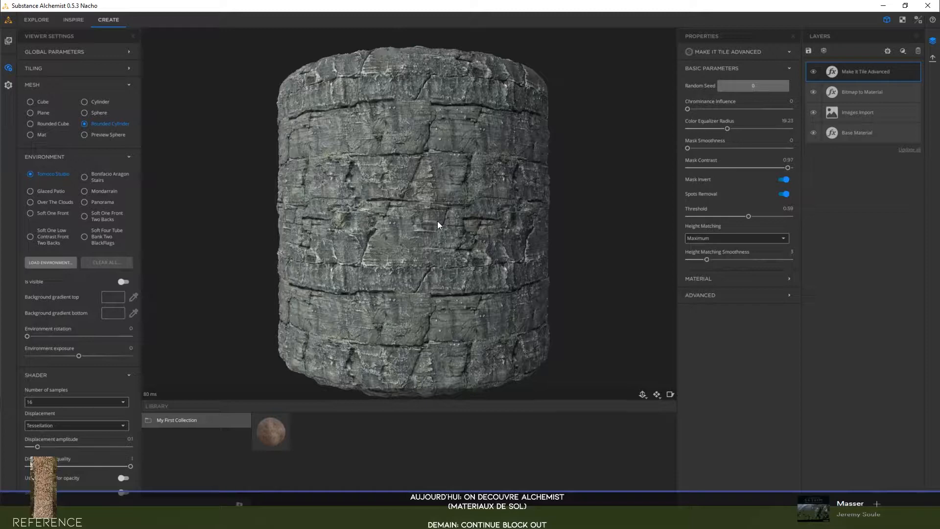
pyautogui.moveTo(536, 215); pyautogui.dragTo(504, 199)
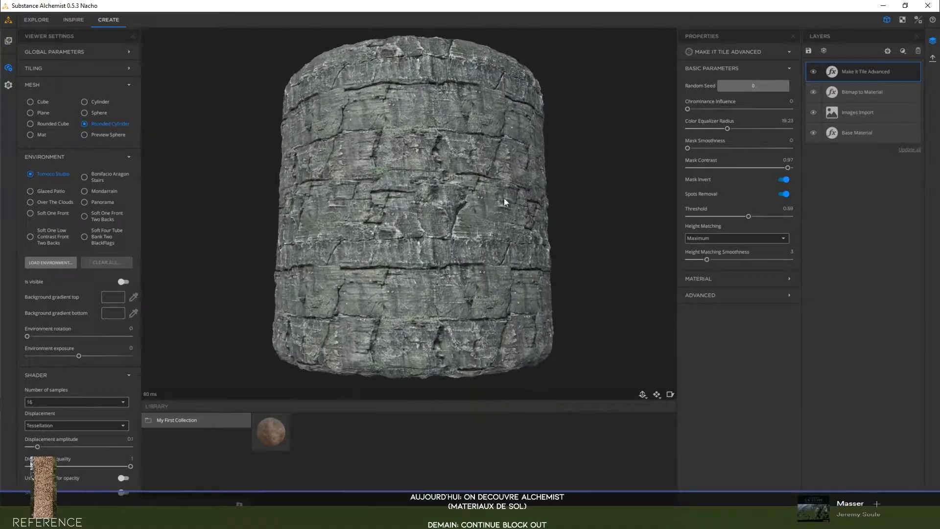
# - Raise the roughness of the Base Material layer slightly
pyautogui.click(854, 132)
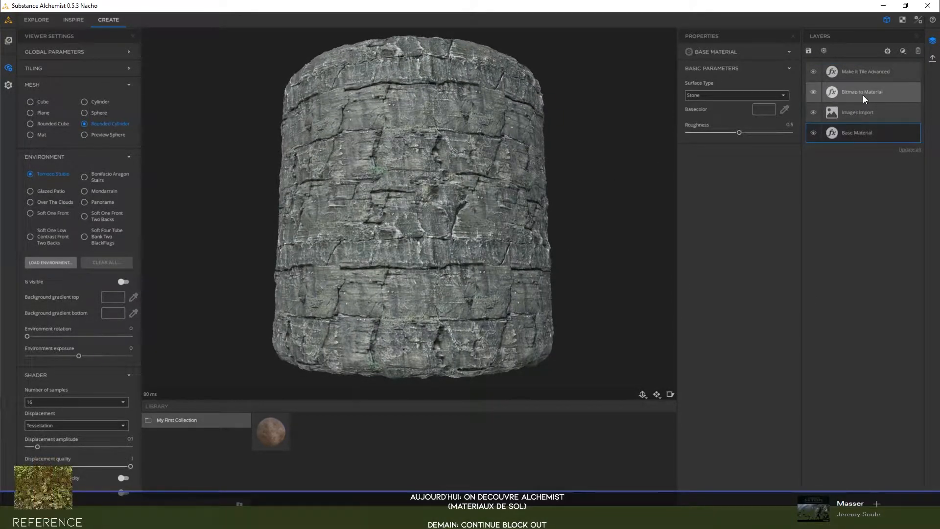
pyautogui.moveTo(739, 132); pyautogui.dragTo(755, 133)
# - Add a Delighter filter above the Make It Tile Advanced layer and check the stone's shading up close and from afar
pyautogui.click(865, 72)
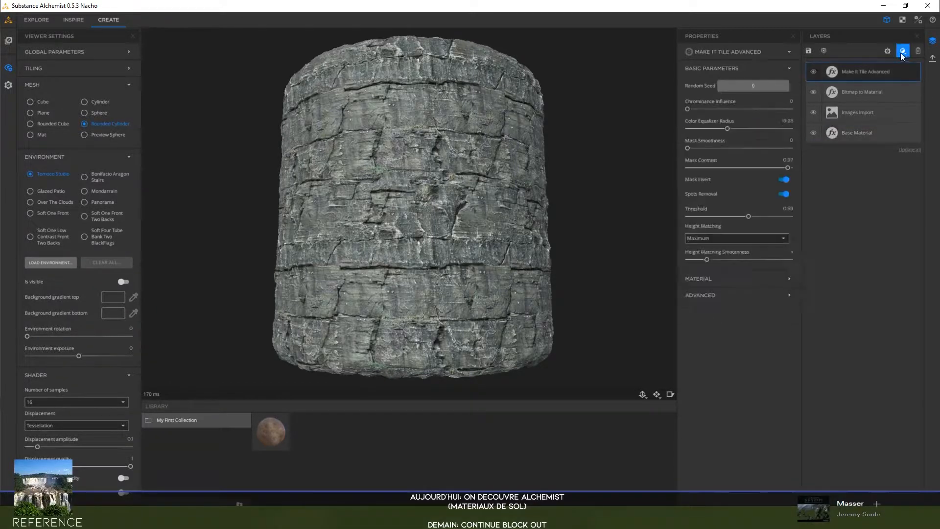
pyautogui.click(902, 51)
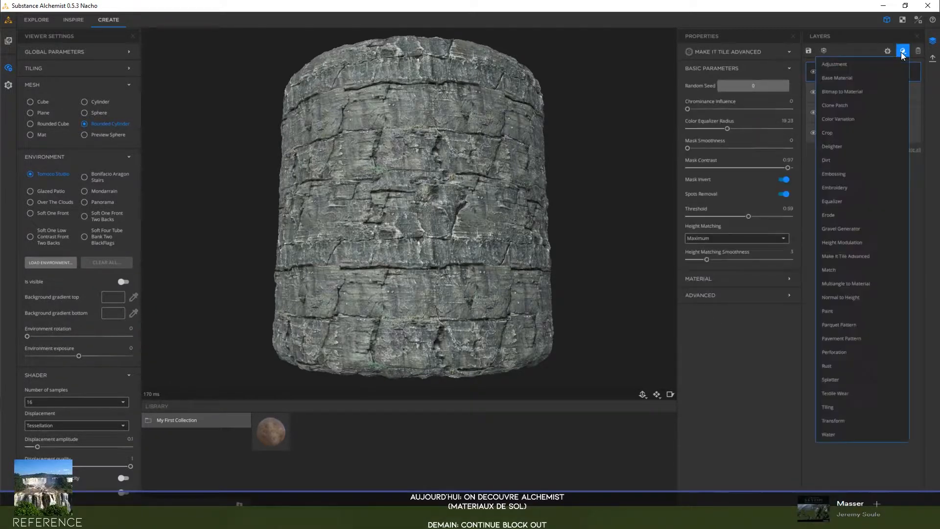
pyautogui.click(844, 147)
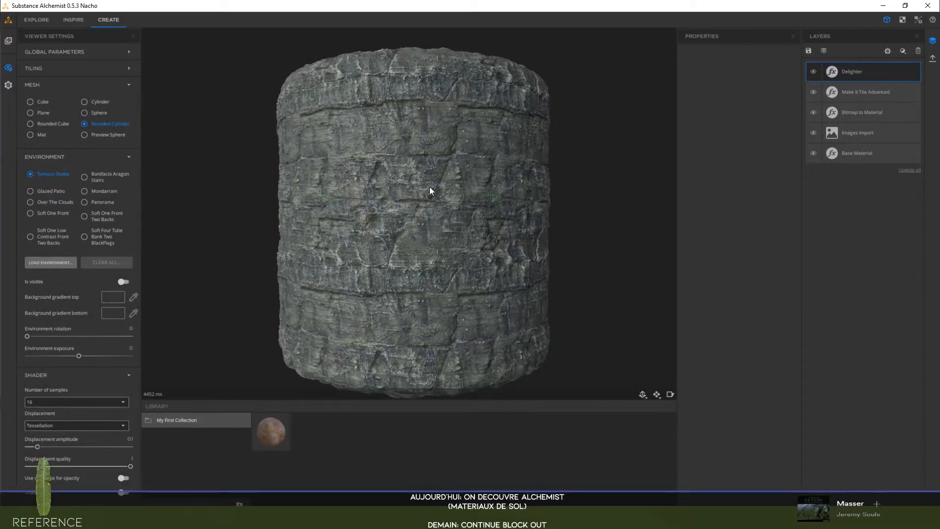
pyautogui.scroll(5, 418, 193)
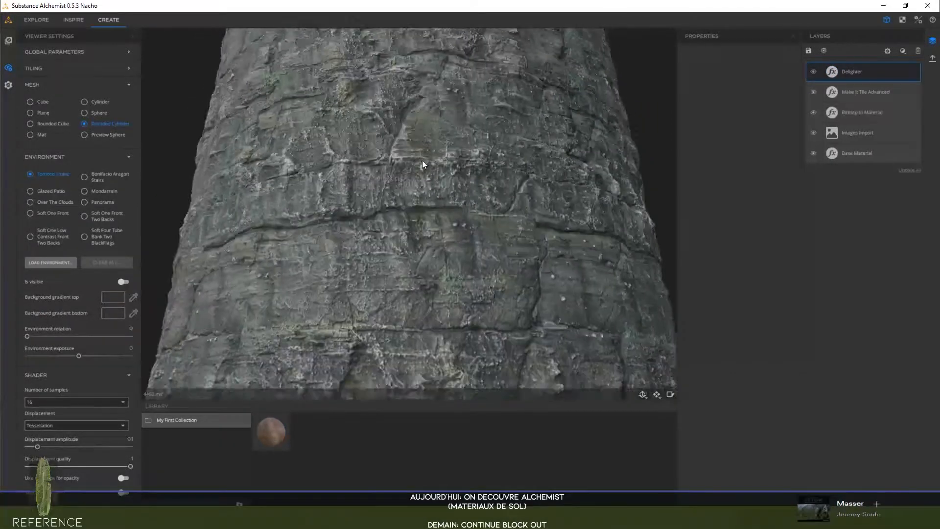
pyautogui.scroll(-6, 422, 160)
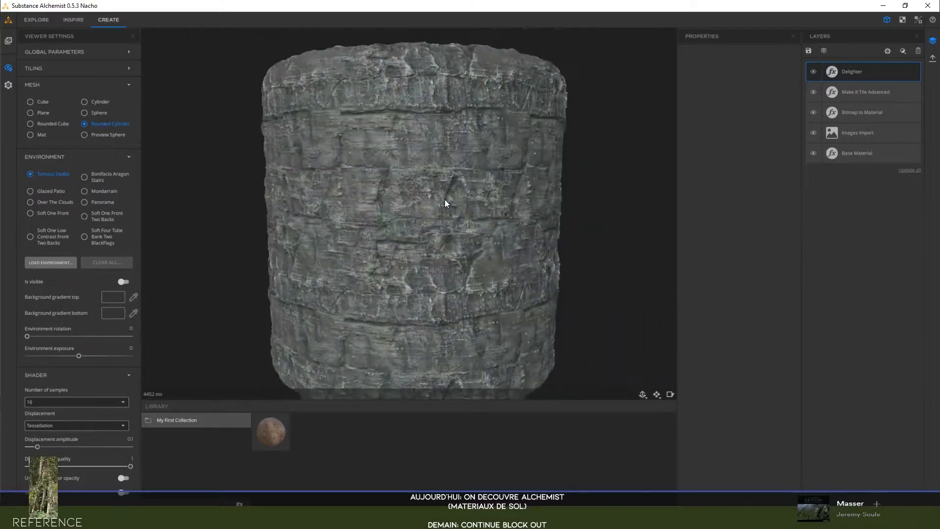
pyautogui.scroll(-3, 440, 196)
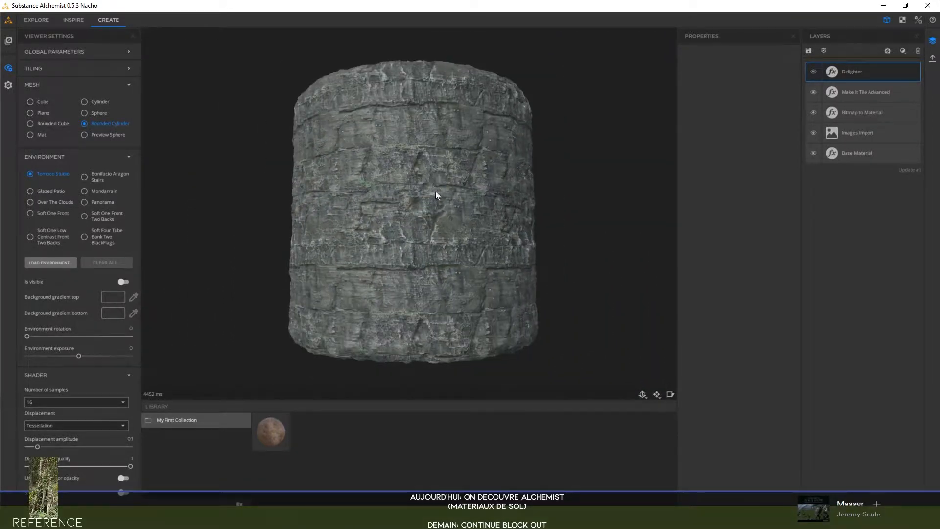
pyautogui.moveTo(436, 192); pyautogui.dragTo(435, 194)
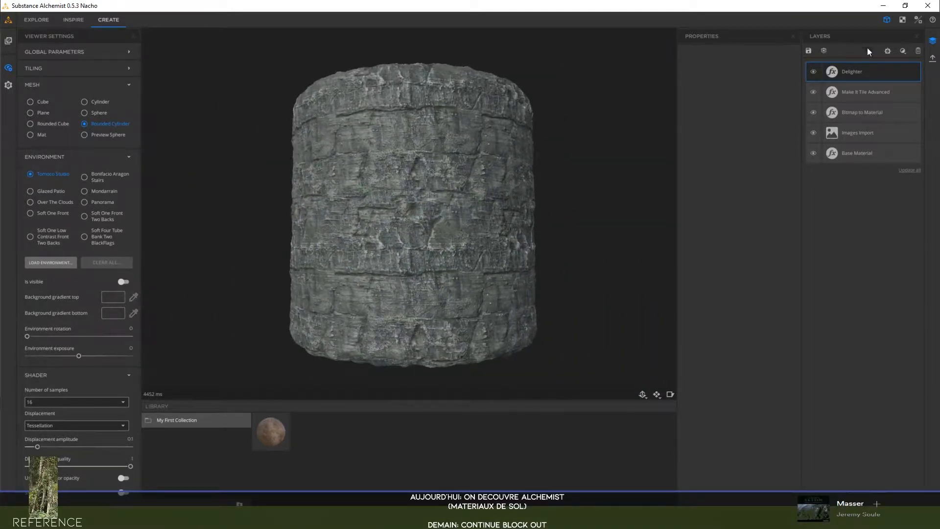
# - Add an Erode filter above the Delighter layer, compare the stone with and without it, and inspect the erosion up close
pyautogui.click(902, 52)
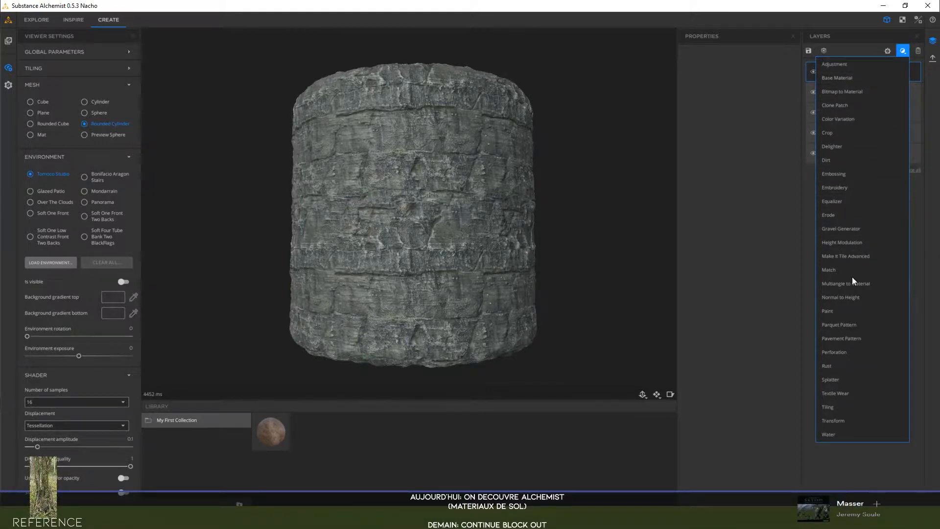
pyautogui.click(842, 217)
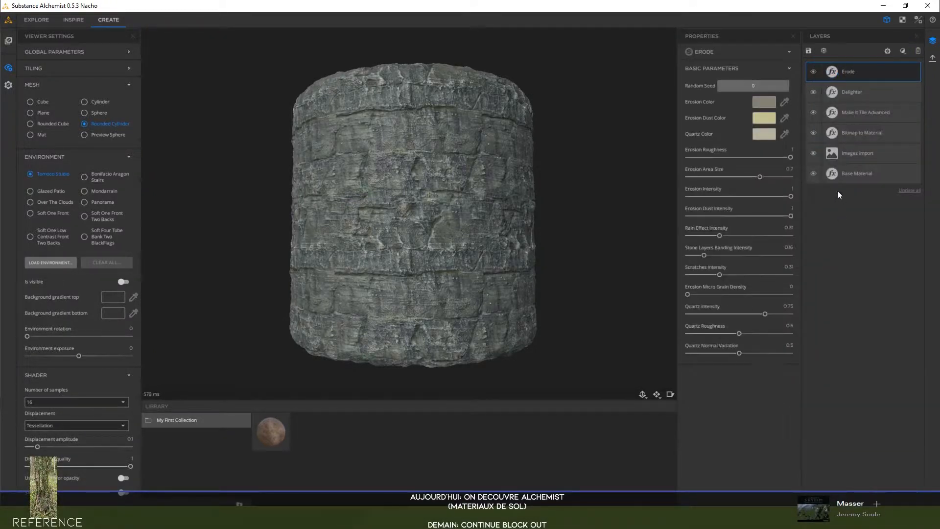
pyautogui.click(815, 71)
pyautogui.click(814, 72)
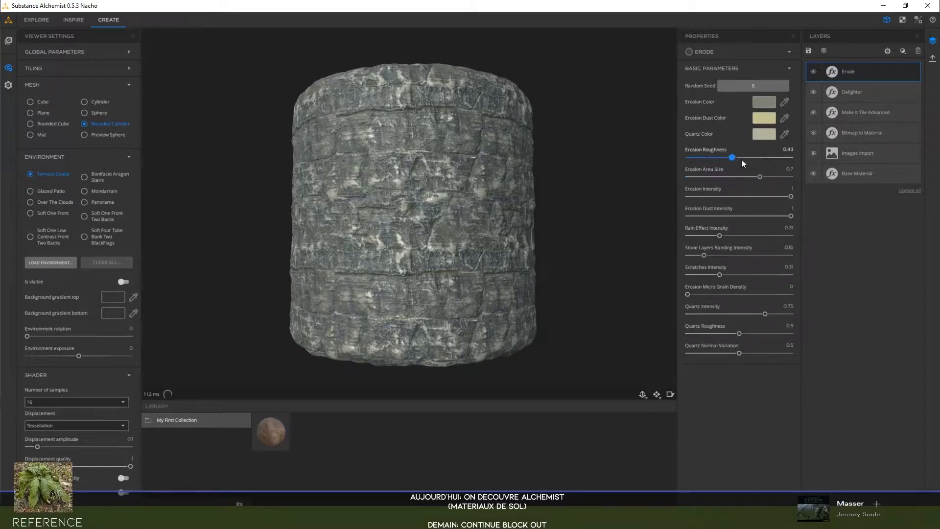
pyautogui.scroll(10, 534, 195)
pyautogui.scroll(-3, 533, 195)
pyautogui.moveTo(531, 197); pyautogui.dragTo(487, 216)
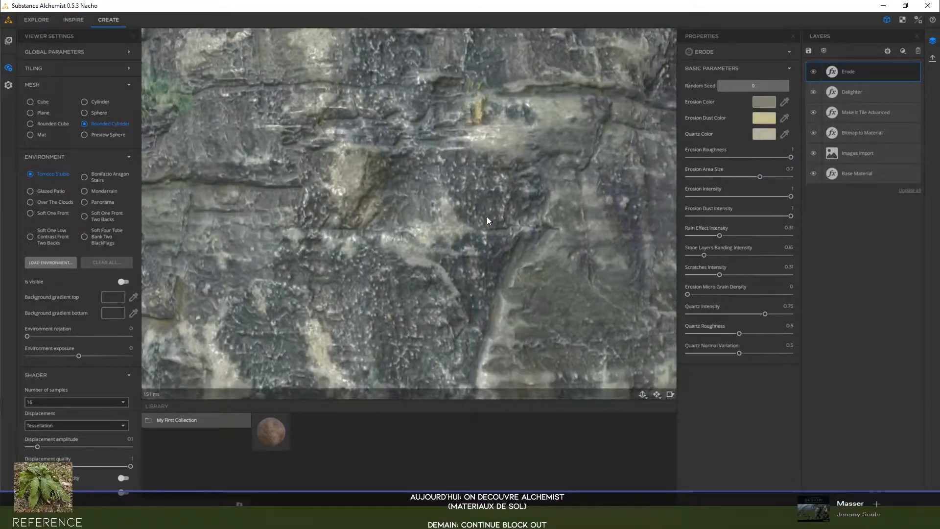
# - Set the Erode layer's erosion area size and erosion roughness to 1 and check the result on the cylinder
pyautogui.moveTo(749, 177); pyautogui.dragTo(809, 177)
pyautogui.scroll(-7, 569, 180)
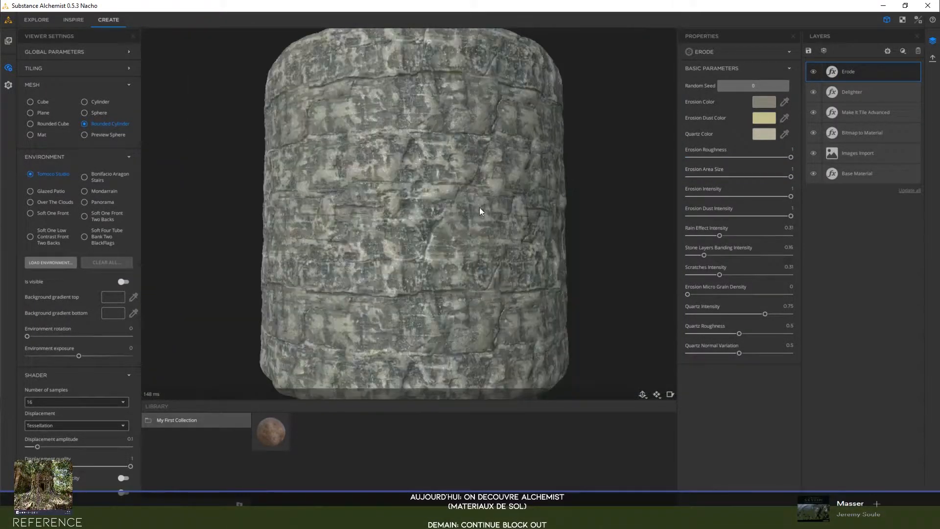
pyautogui.moveTo(463, 198); pyautogui.dragTo(496, 208)
pyautogui.moveTo(791, 157); pyautogui.dragTo(809, 169)
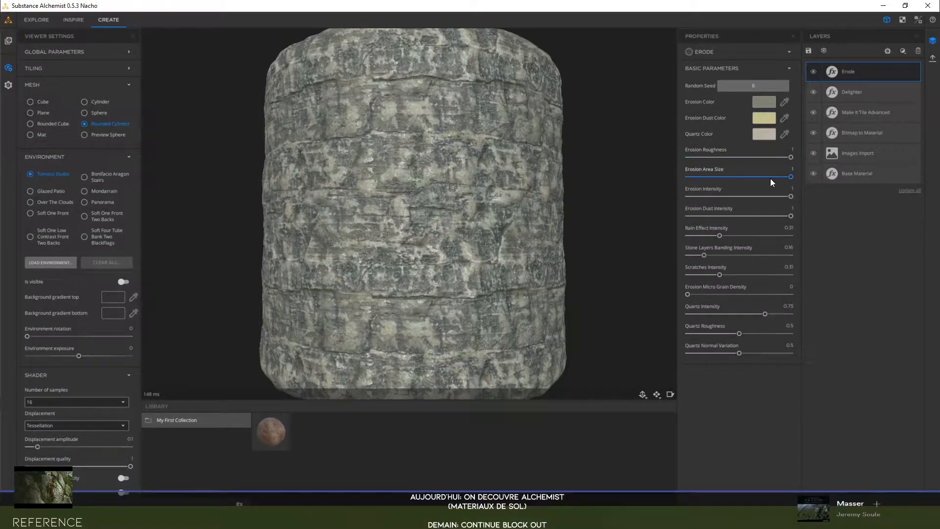
# - Set the Erode layer's erosion dust color to the dark blue-grey #45464f
pyautogui.click(767, 120)
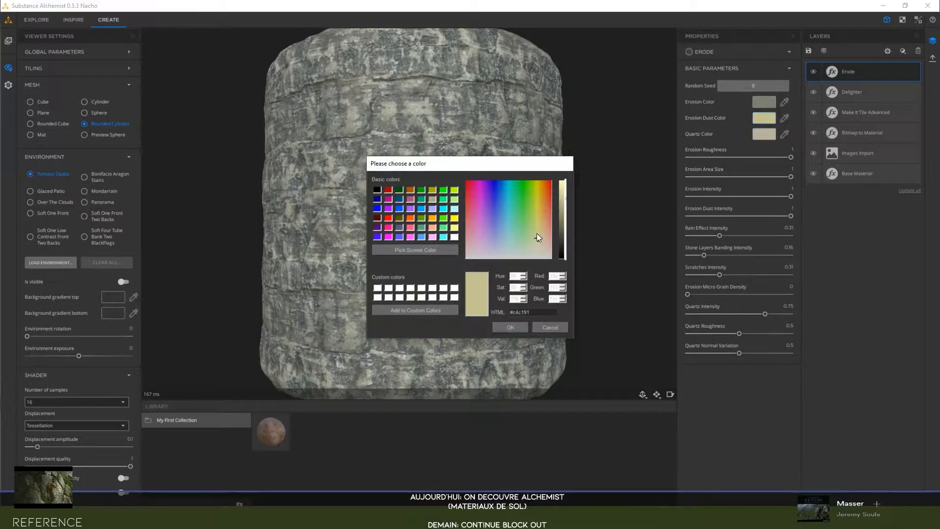
pyautogui.click(537, 247)
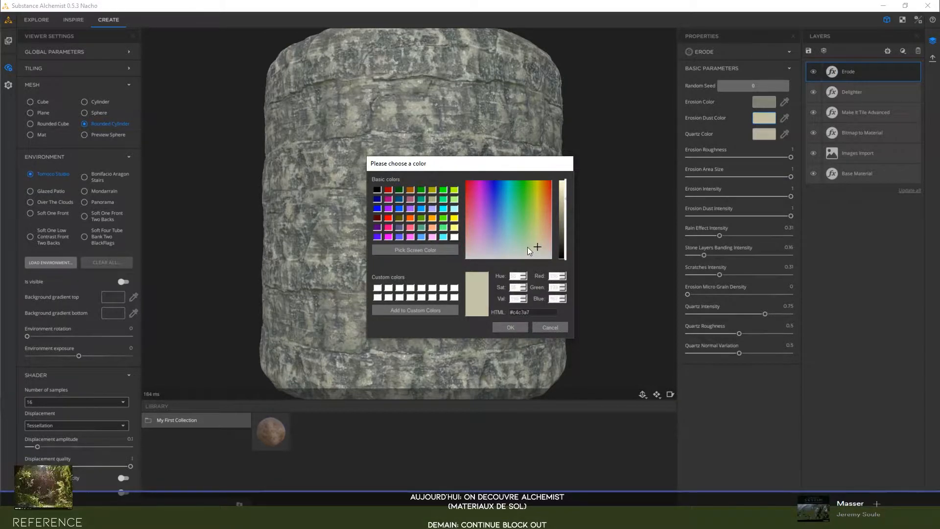
pyautogui.click(496, 249)
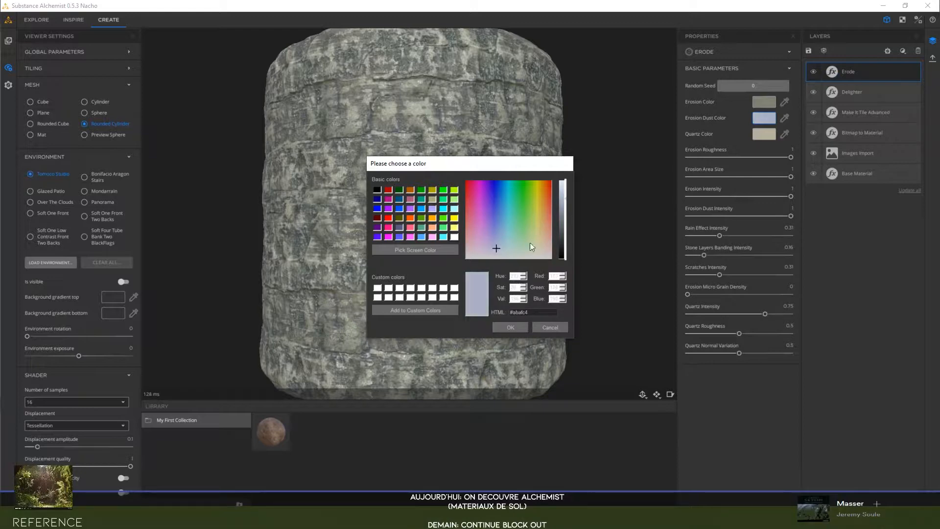
pyautogui.click(563, 239)
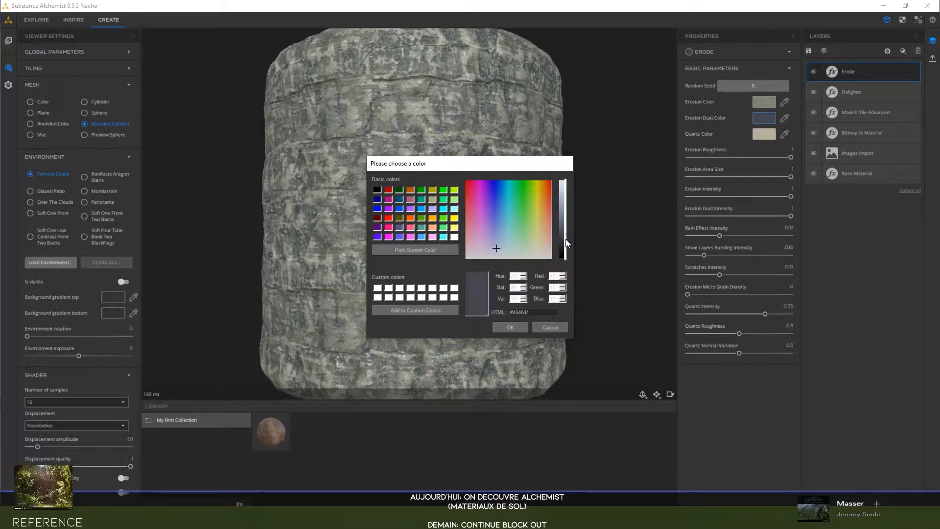
pyautogui.click(507, 325)
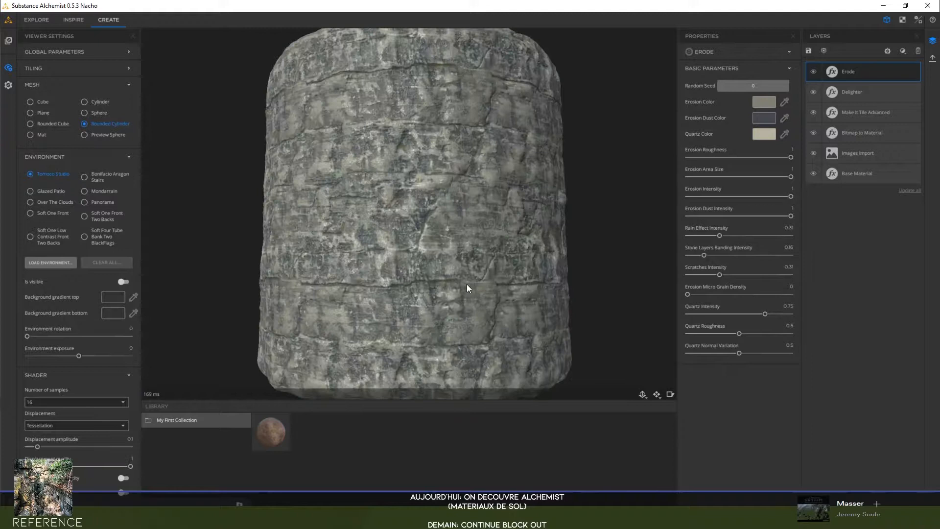
# - Set the Erode layer's erosion intensity to 0.22 and check the stone up close and from afar
pyautogui.moveTo(721, 196); pyautogui.dragTo(711, 197)
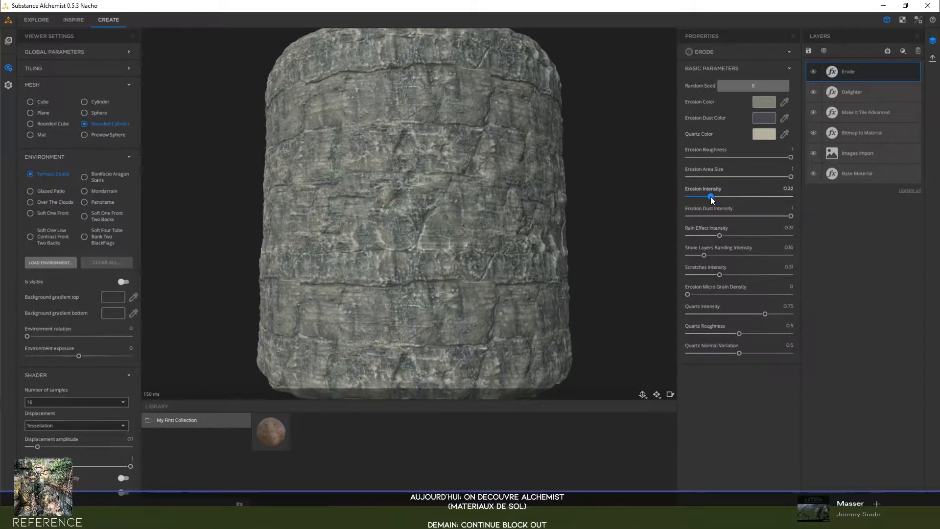
pyautogui.moveTo(483, 191); pyautogui.dragTo(485, 211)
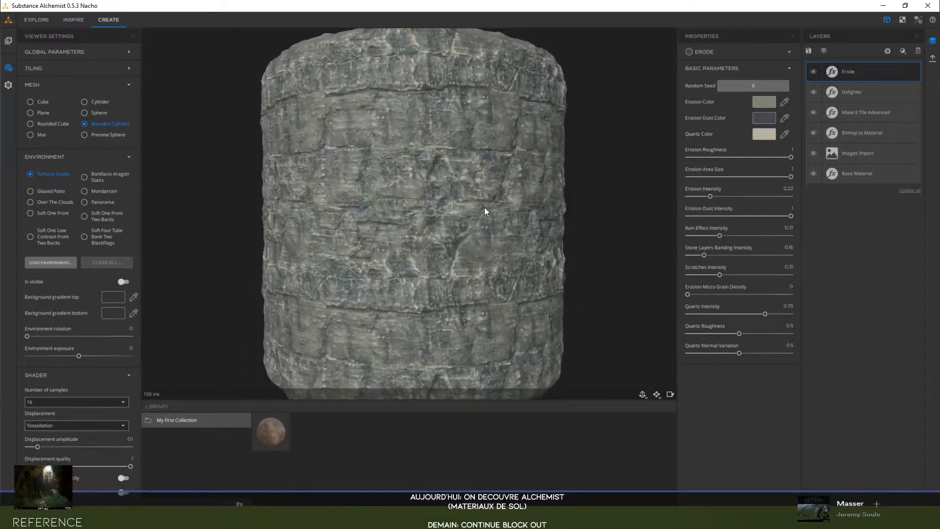
pyautogui.scroll(8, 371, 200)
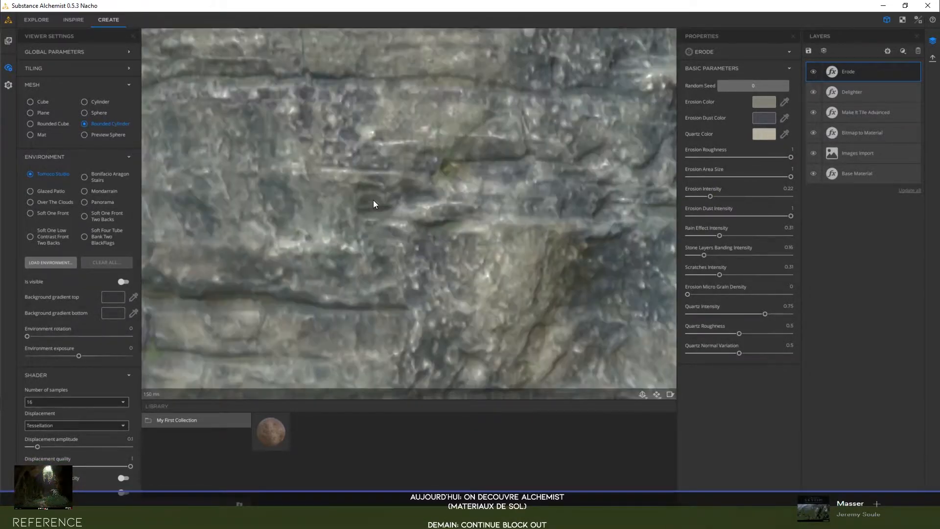
pyautogui.scroll(-8, 380, 200)
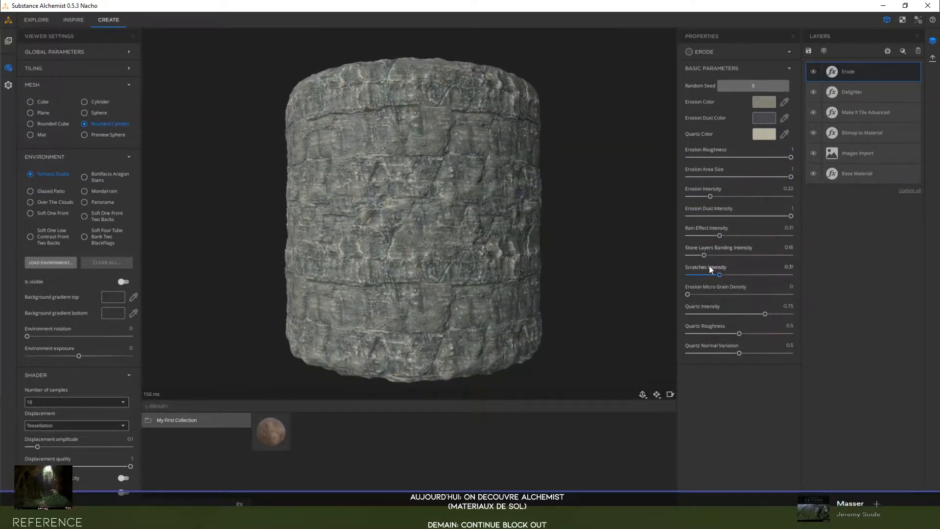
# - Set the Erode layer's scratches intensity to 1, erosion micro grain density to 4, quartz intensity to 1 and quartz roughness to 0.57
pyautogui.moveTo(718, 275); pyautogui.dragTo(799, 269)
pyautogui.moveTo(688, 294); pyautogui.dragTo(813, 295)
pyautogui.moveTo(766, 314); pyautogui.dragTo(801, 315)
pyautogui.moveTo(740, 334)
pyautogui.mouseDown()
pyautogui.moveTo(786, 333)
pyautogui.moveTo(753, 337)
pyautogui.mouseUp()
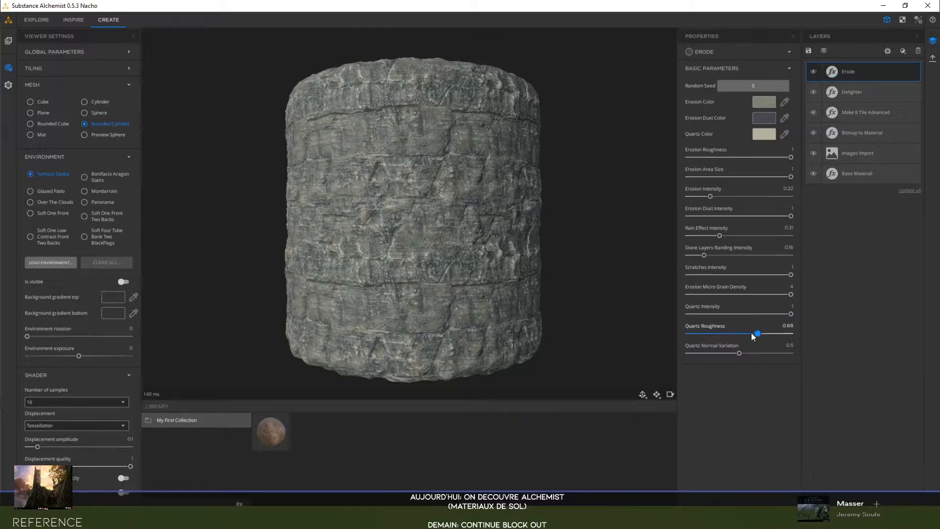
pyautogui.moveTo(543, 245); pyautogui.dragTo(565, 243)
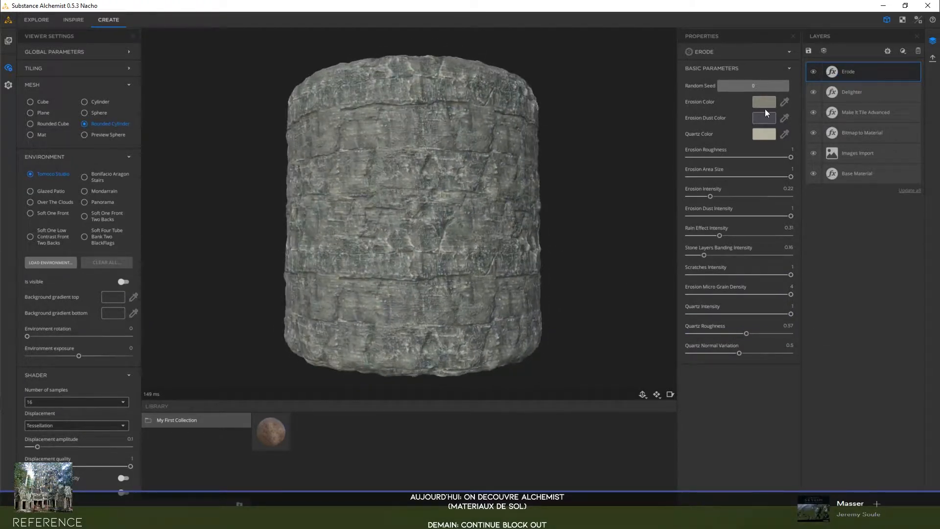
# - Add a Height Modulation filter above the Erode layer with Crystal noise and a bump scale of 0
pyautogui.click(903, 51)
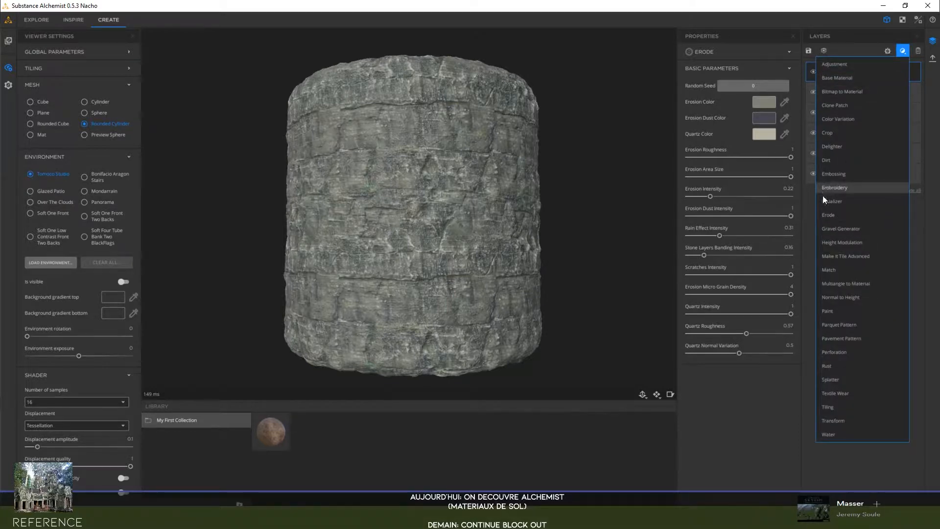
pyautogui.click(857, 243)
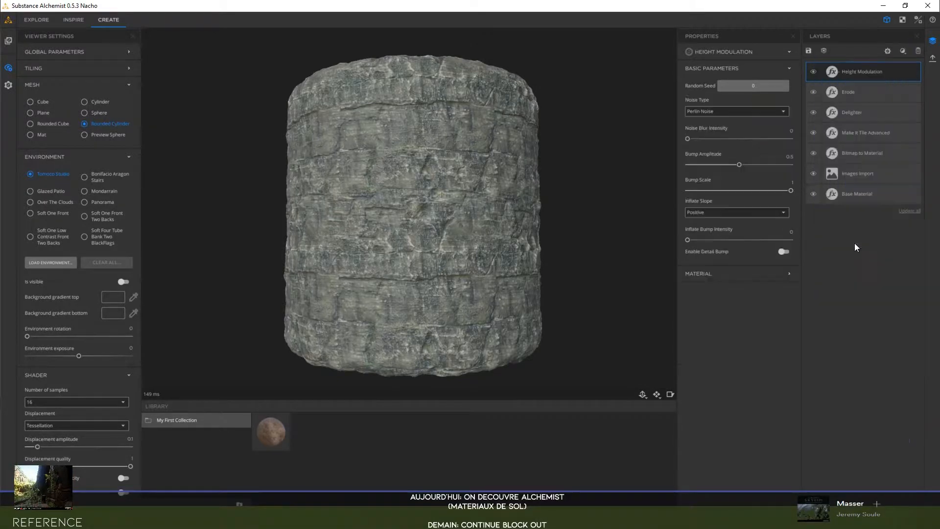
pyautogui.click(722, 110)
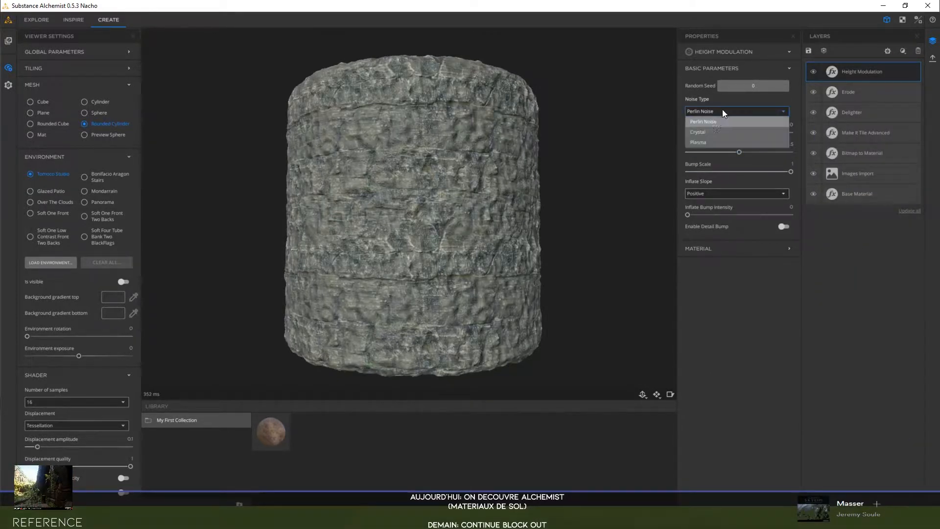
pyautogui.click(710, 128)
pyautogui.moveTo(701, 133)
pyautogui.mouseDown()
pyautogui.moveTo(740, 134)
pyautogui.moveTo(687, 136)
pyautogui.mouseUp()
pyautogui.moveTo(739, 152); pyautogui.dragTo(666, 173)
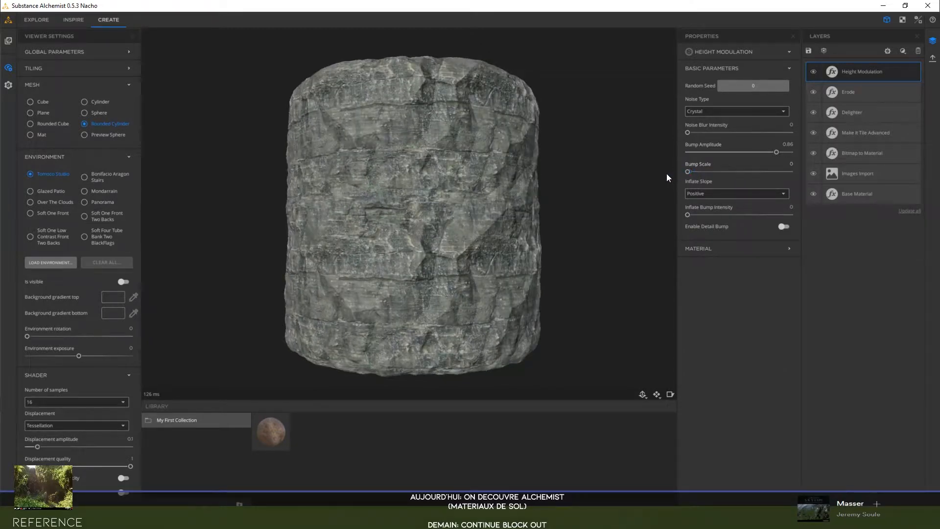
# - Set the Height Modulation layer's noise blur intensity to 0.85 and bump amplitude to 0.52, and check the cylinder
pyautogui.moveTo(776, 152)
pyautogui.mouseDown()
pyautogui.moveTo(732, 156)
pyautogui.moveTo(767, 156)
pyautogui.moveTo(760, 158)
pyautogui.mouseUp()
pyautogui.moveTo(707, 133); pyautogui.dragTo(773, 155)
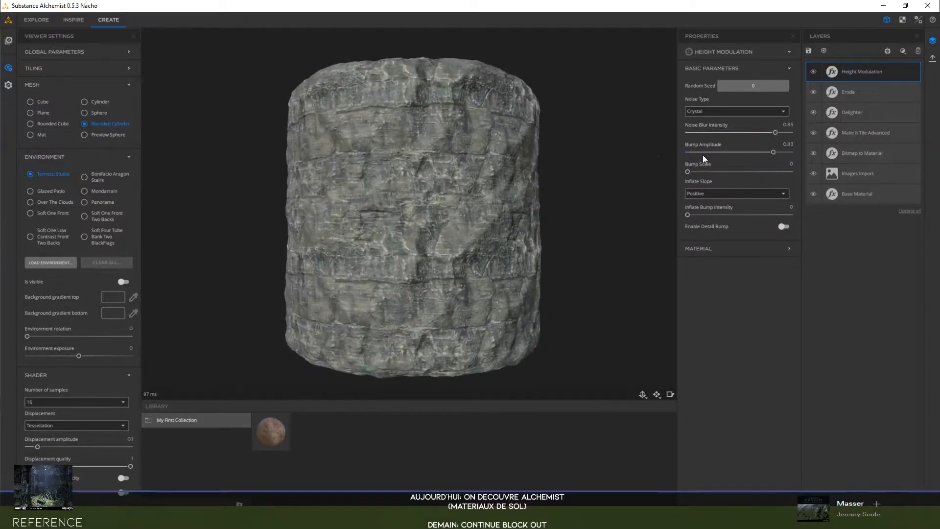
pyautogui.click(742, 148)
pyautogui.click(700, 195)
pyautogui.click(702, 200)
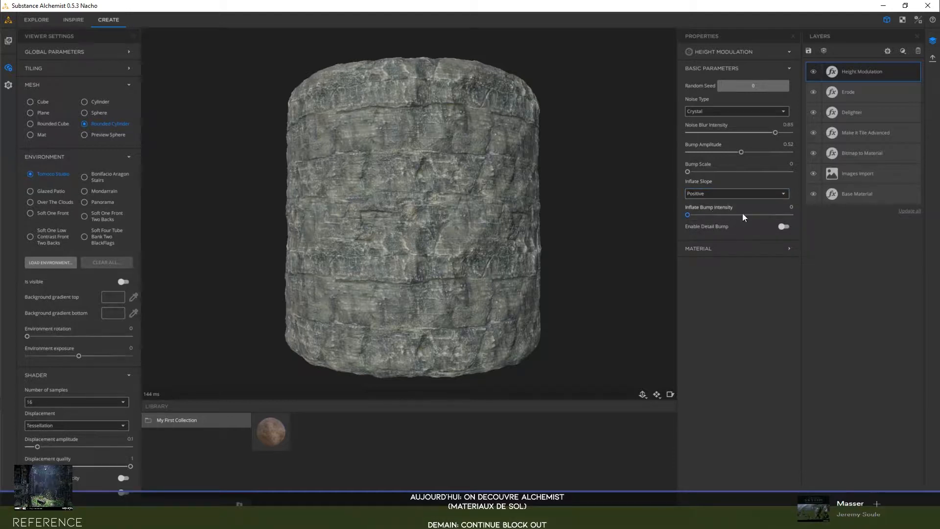
pyautogui.moveTo(695, 215); pyautogui.dragTo(656, 219)
pyautogui.moveTo(507, 208); pyautogui.dragTo(444, 217)
pyautogui.scroll(4, 443, 213)
pyautogui.scroll(-4, 430, 198)
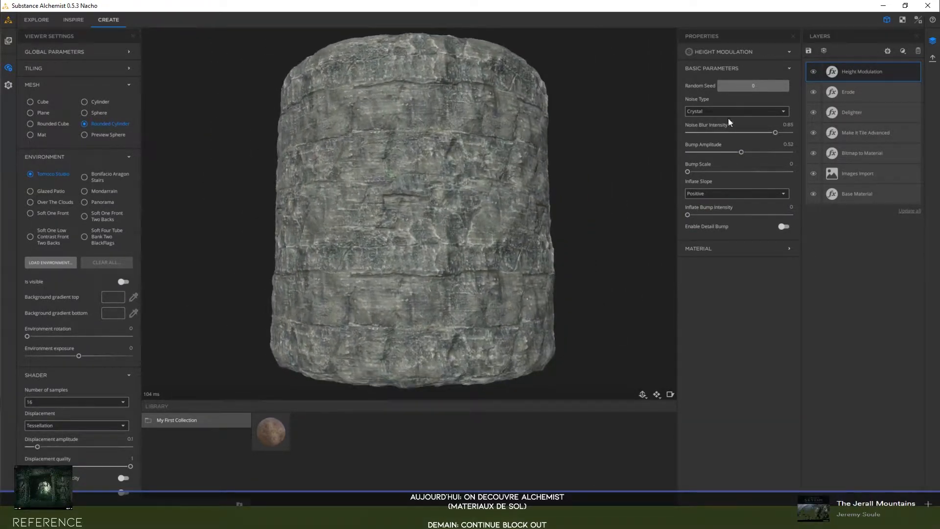
# - Try an Embroidery filter above the Height Modulation layer
pyautogui.click(902, 51)
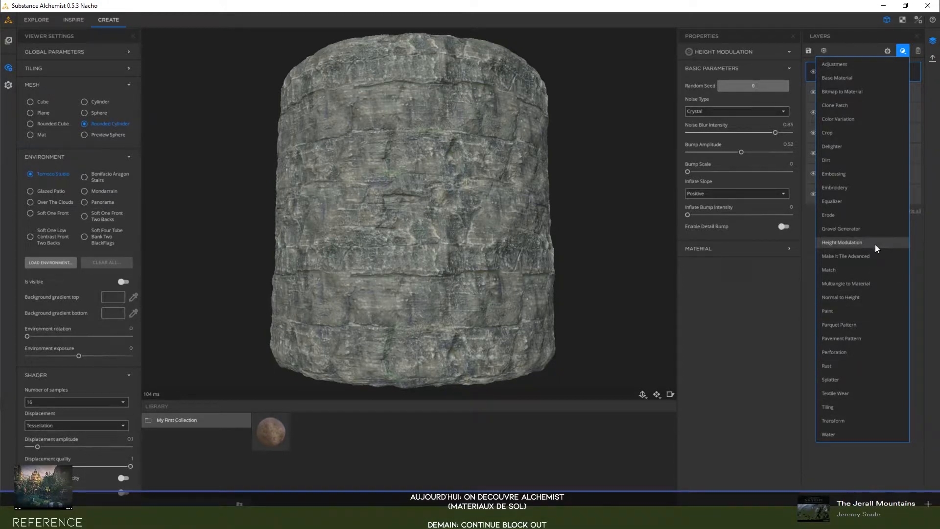
pyautogui.click(871, 190)
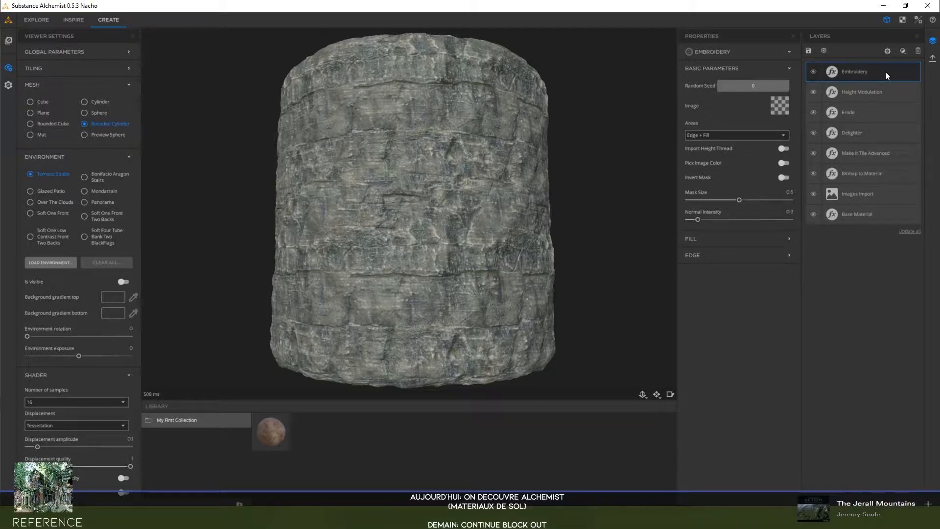
# - Add an Adjustment filter above the Height Modulation layer and set its albedo post sharpen intensity to 0.78
pyautogui.click(904, 51)
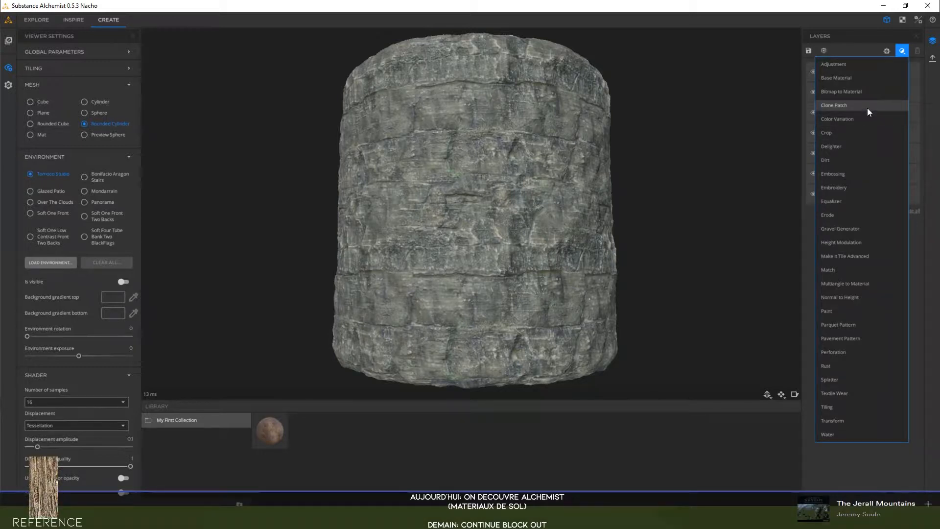
pyautogui.click(868, 66)
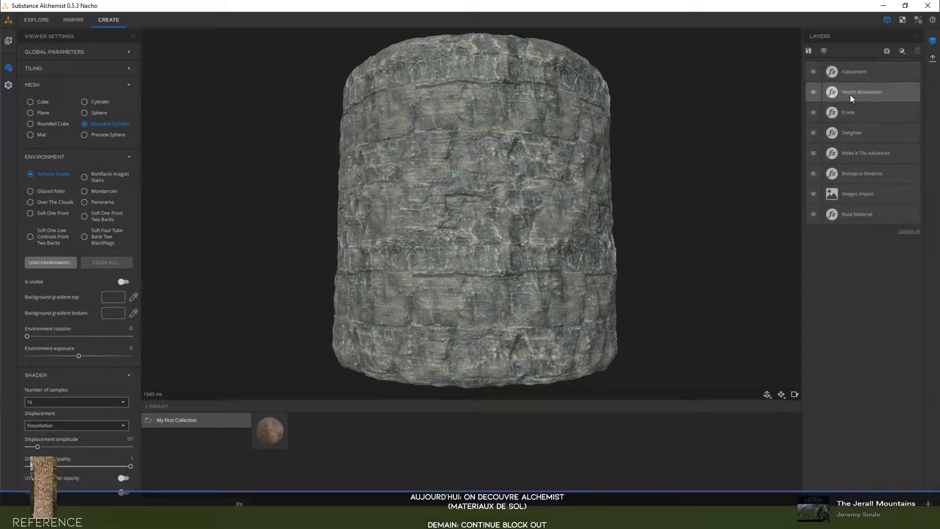
pyautogui.click(851, 75)
pyautogui.moveTo(690, 91); pyautogui.dragTo(695, 120)
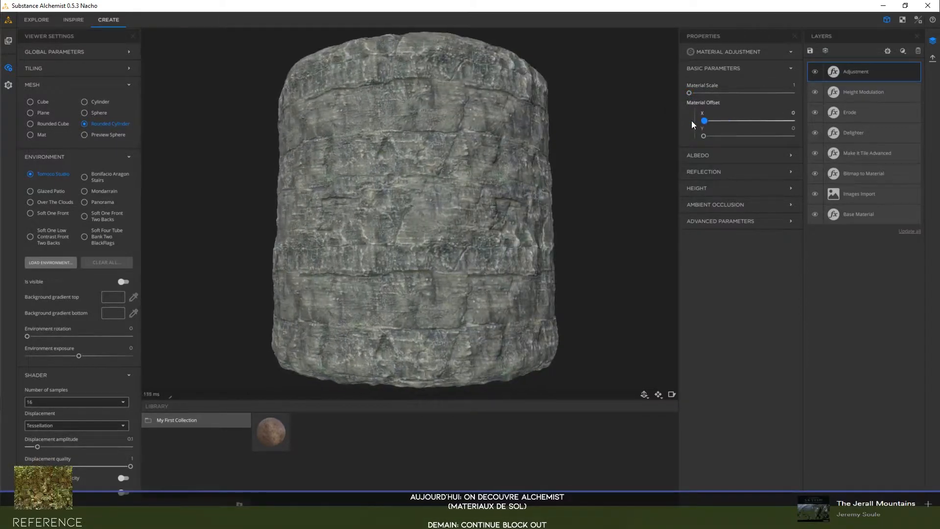
pyautogui.click(718, 155)
pyautogui.click(718, 155)
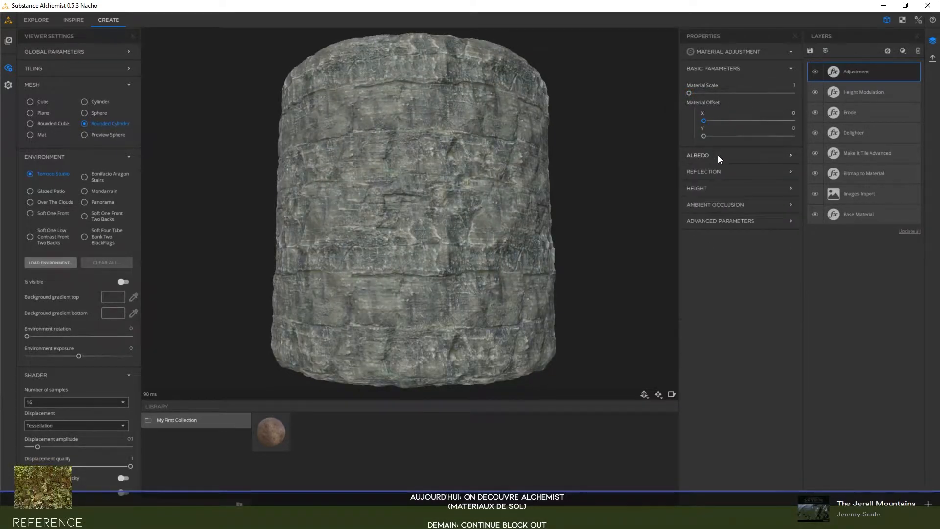
pyautogui.click(718, 155)
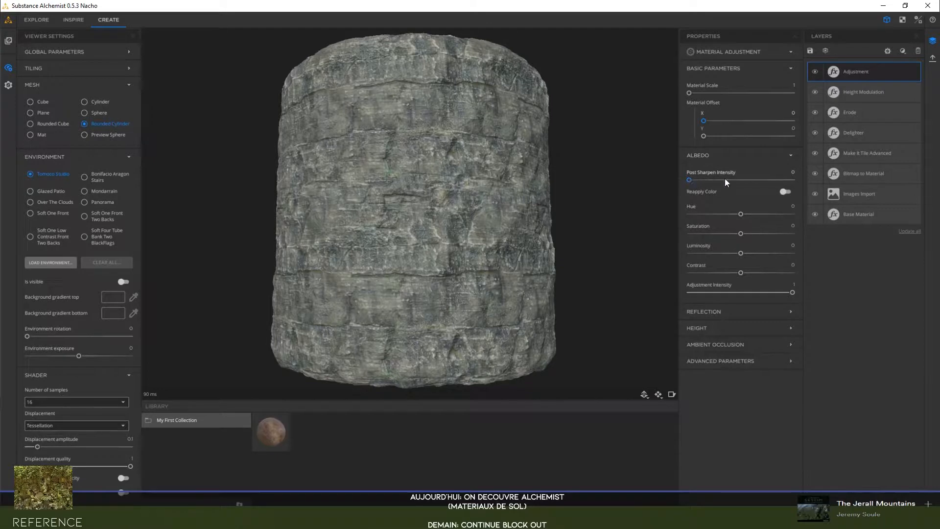
pyautogui.moveTo(694, 180); pyautogui.dragTo(771, 181)
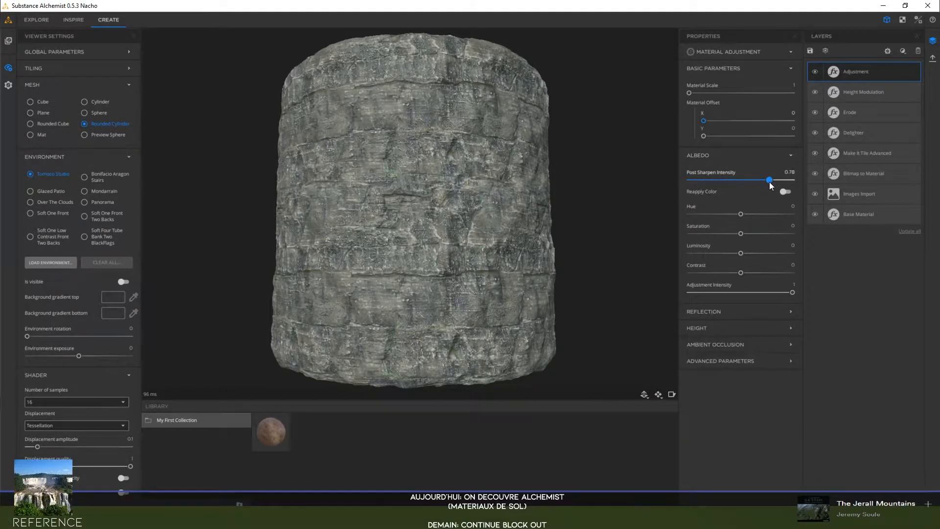
# - Set the Adjustment layer's albedo to hue 0, saturation -34.6, luminosity 3.08 and contrast -0.09
pyautogui.moveTo(741, 233)
pyautogui.mouseDown()
pyautogui.moveTo(759, 234)
pyautogui.moveTo(716, 213)
pyautogui.moveTo(788, 215)
pyautogui.moveTo(686, 215)
pyautogui.moveTo(744, 219)
pyautogui.mouseUp()
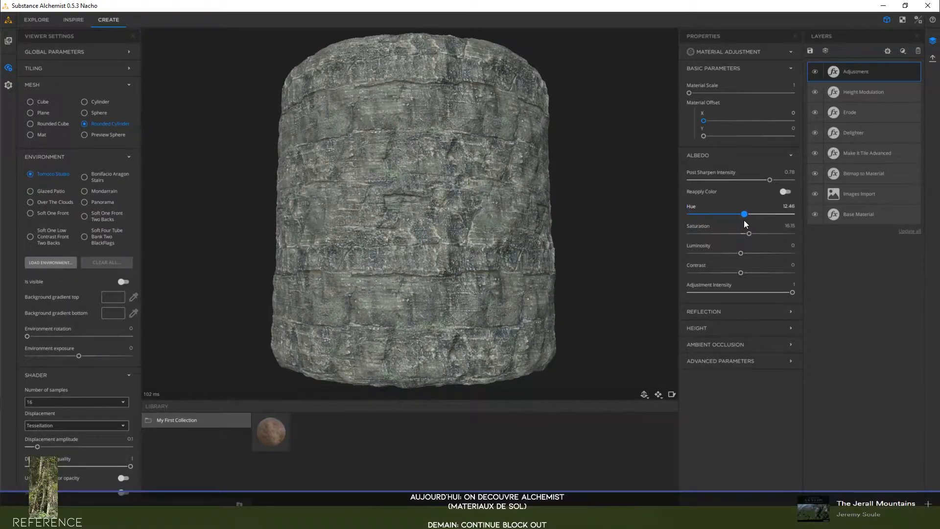
pyautogui.doubleClick(792, 205)
pyautogui.write('0')
pyautogui.moveTo(738, 255); pyautogui.dragTo(741, 255)
pyautogui.moveTo(741, 273)
pyautogui.mouseDown()
pyautogui.moveTo(749, 274)
pyautogui.moveTo(736, 273)
pyautogui.moveTo(746, 235)
pyautogui.moveTo(723, 234)
pyautogui.mouseUp()
# - Recompute the Adjustment layer's ambient occlusion from the new height, with depth 0.08, spread 0.15 and luminosity -0.11
pyautogui.click(711, 311)
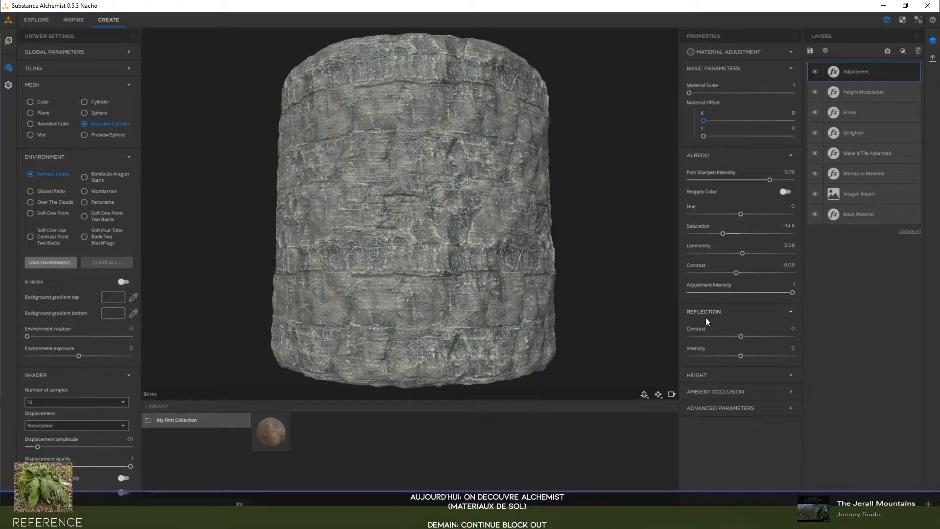
pyautogui.click(714, 392)
pyautogui.moveTo(742, 430); pyautogui.dragTo(786, 434)
pyautogui.moveTo(715, 432); pyautogui.dragTo(743, 432)
pyautogui.click(794, 423)
pyautogui.write('0')
pyautogui.press('Return')
pyautogui.click(786, 409)
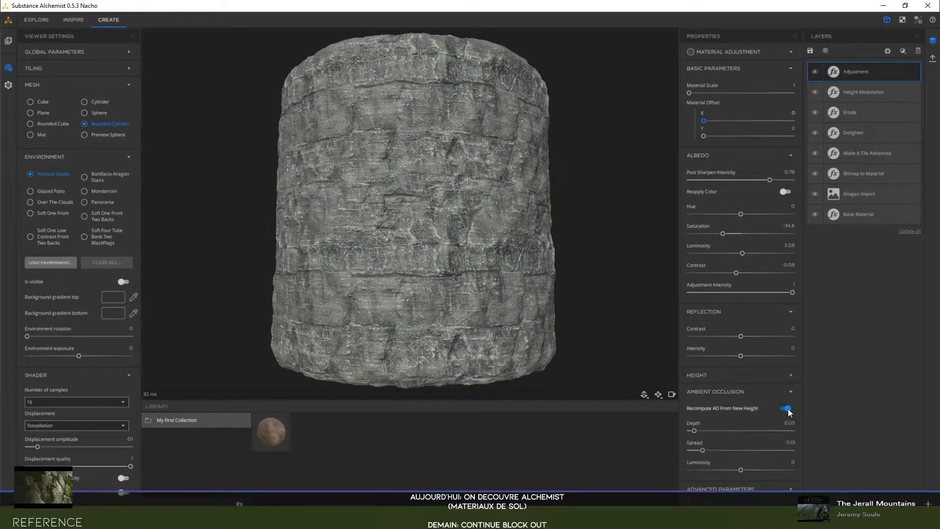
pyautogui.moveTo(695, 431)
pyautogui.mouseDown()
pyautogui.moveTo(733, 451)
pyautogui.moveTo(795, 453)
pyautogui.moveTo(680, 451)
pyautogui.moveTo(750, 469)
pyautogui.moveTo(735, 469)
pyautogui.mouseUp()
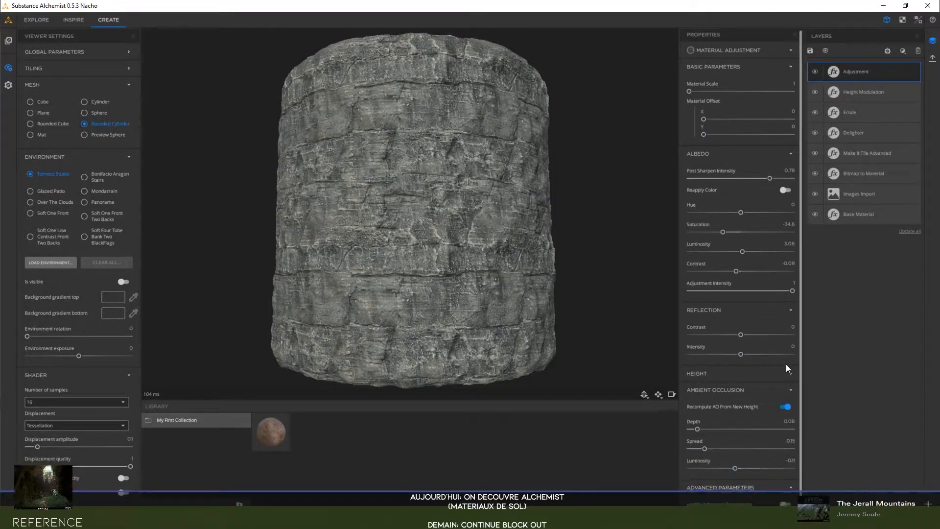
# - Enable the Adjustment layer's advanced parameters
pyautogui.scroll(-1, 757, 363)
pyautogui.click(784, 496)
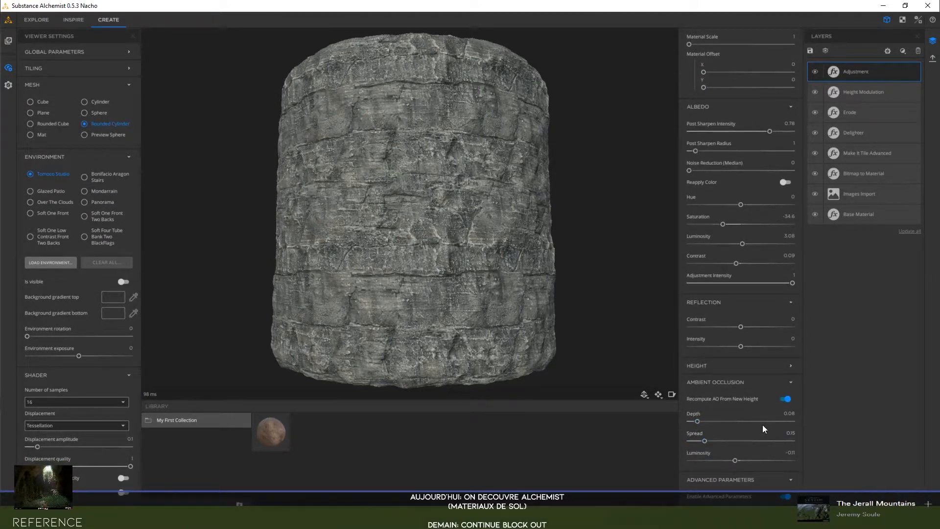
pyautogui.scroll(3, 759, 428)
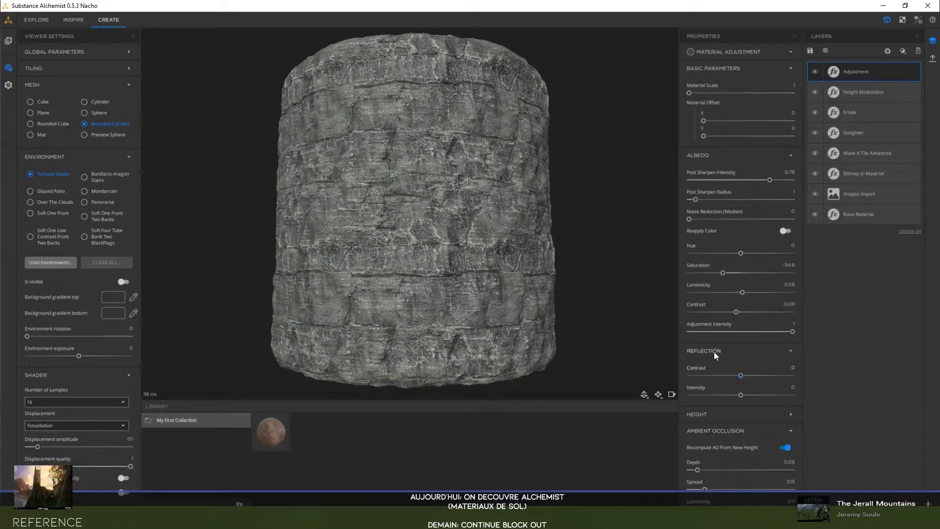
# - Set the Adjustment layer's smooth detail elevation to 0.4, sharp detail elevation to 1, detail balance to 7.63 and height elevation to 0.43
pyautogui.click(708, 415)
pyautogui.scroll(-5, 720, 410)
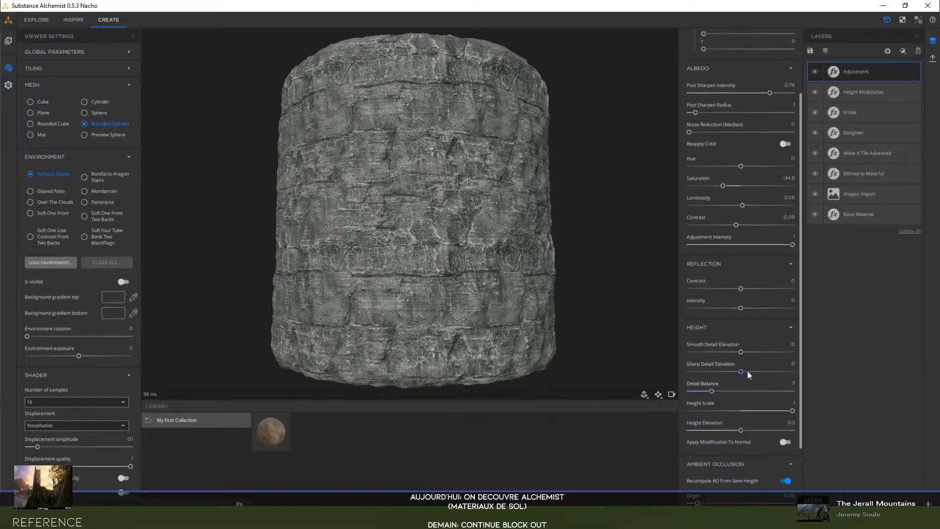
pyautogui.moveTo(740, 352); pyautogui.dragTo(801, 372)
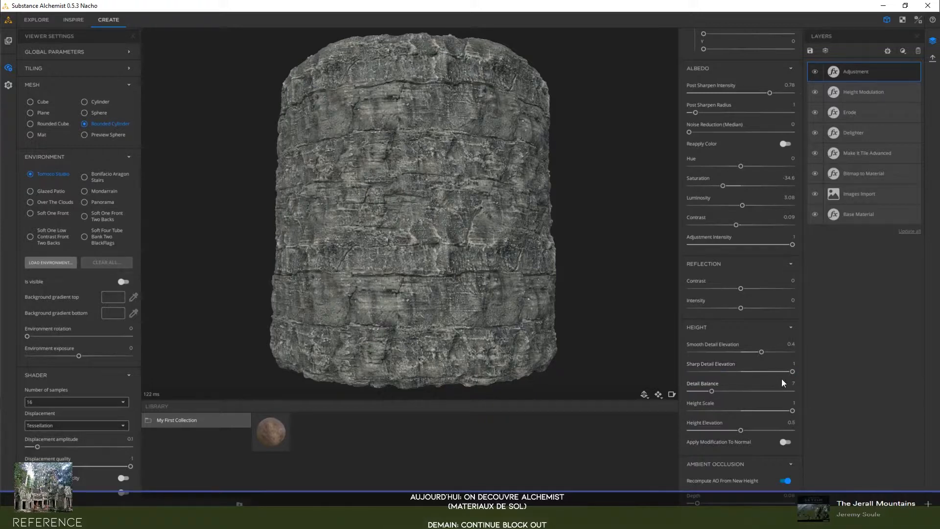
pyautogui.moveTo(711, 391)
pyautogui.mouseDown()
pyautogui.moveTo(743, 391)
pyautogui.moveTo(719, 393)
pyautogui.mouseUp()
pyautogui.moveTo(742, 430)
pyautogui.mouseDown()
pyautogui.moveTo(776, 430)
pyautogui.moveTo(715, 437)
pyautogui.moveTo(732, 439)
pyautogui.mouseUp()
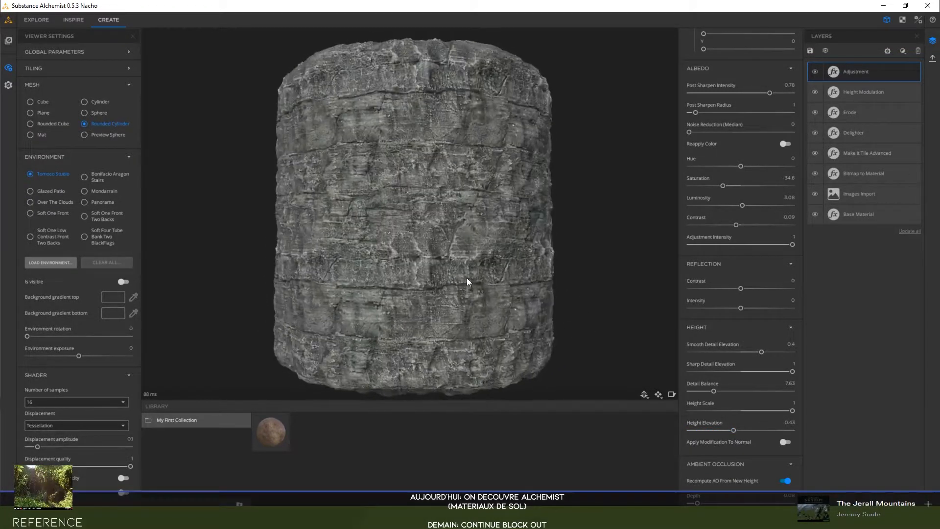
pyautogui.moveTo(347, 224); pyautogui.dragTo(434, 228)
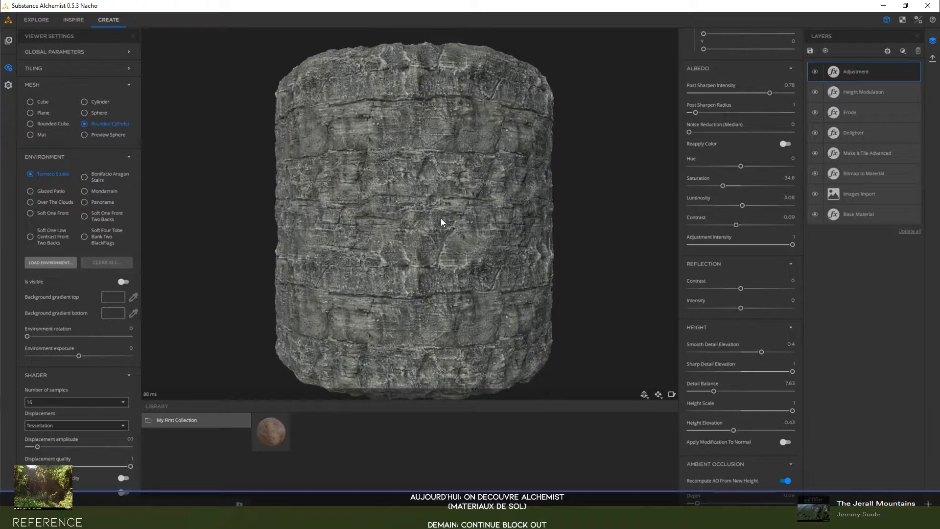
# - Add a Water filter above the Adjustment layer and randomize its seed twice
pyautogui.click(901, 50)
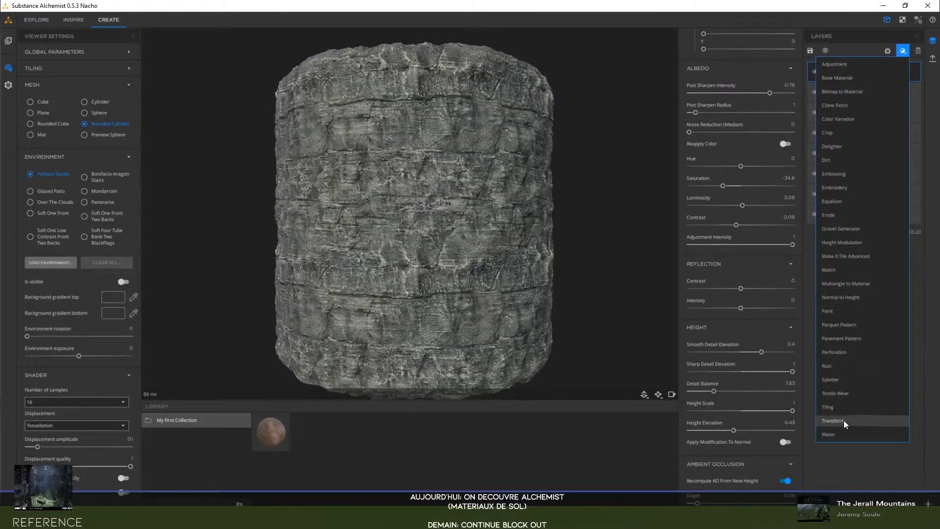
pyautogui.click(847, 434)
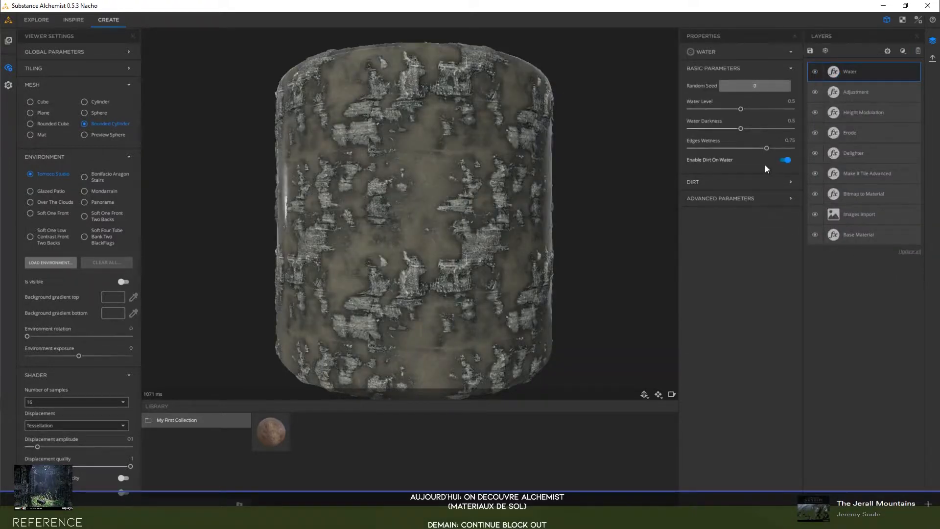
pyautogui.click(751, 84)
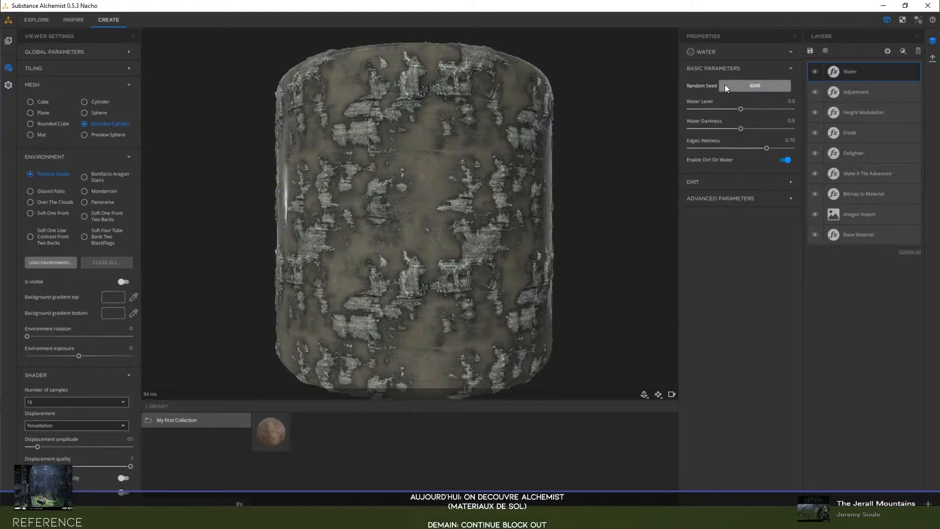
pyautogui.click(753, 83)
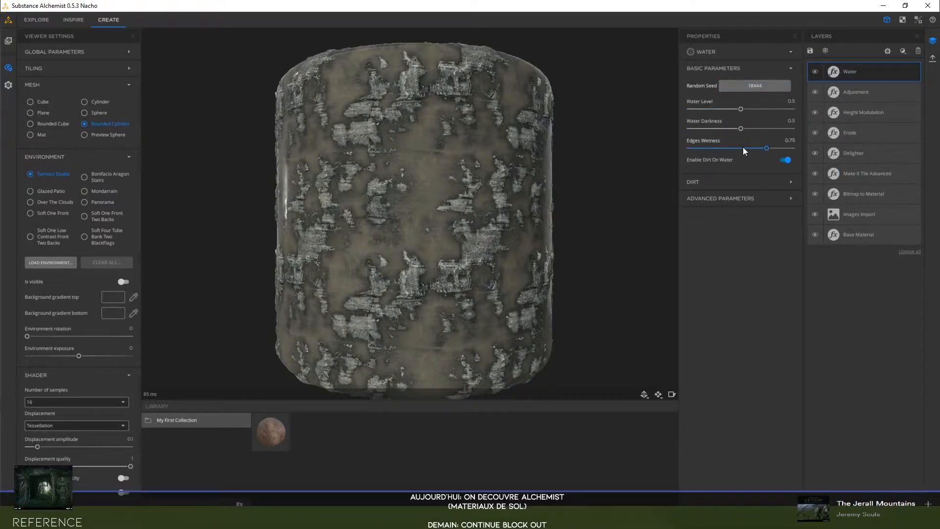
# - Set the Water filter's water level to 0.03, water darkness to 0.22 and edges wetness to 1, keeping dirt on water enabled
pyautogui.moveTo(740, 109); pyautogui.dragTo(691, 114)
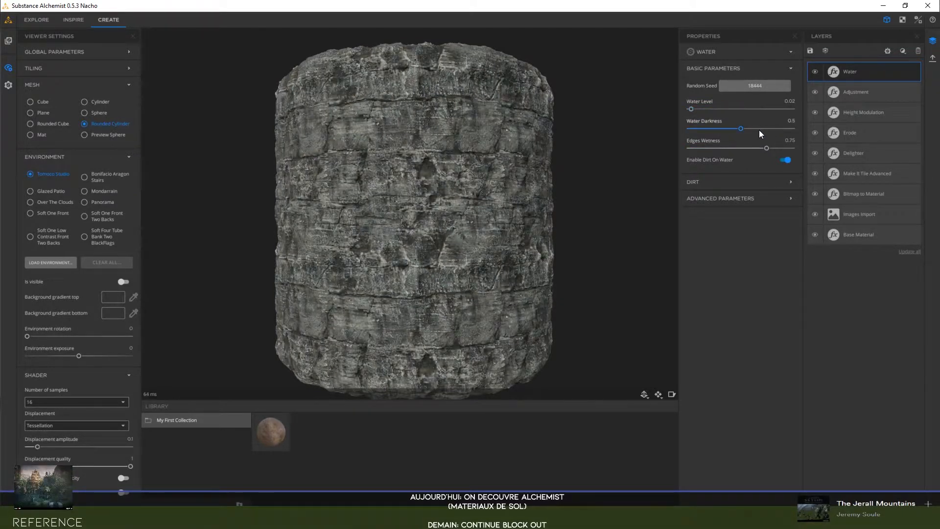
pyautogui.moveTo(752, 134); pyautogui.dragTo(695, 112)
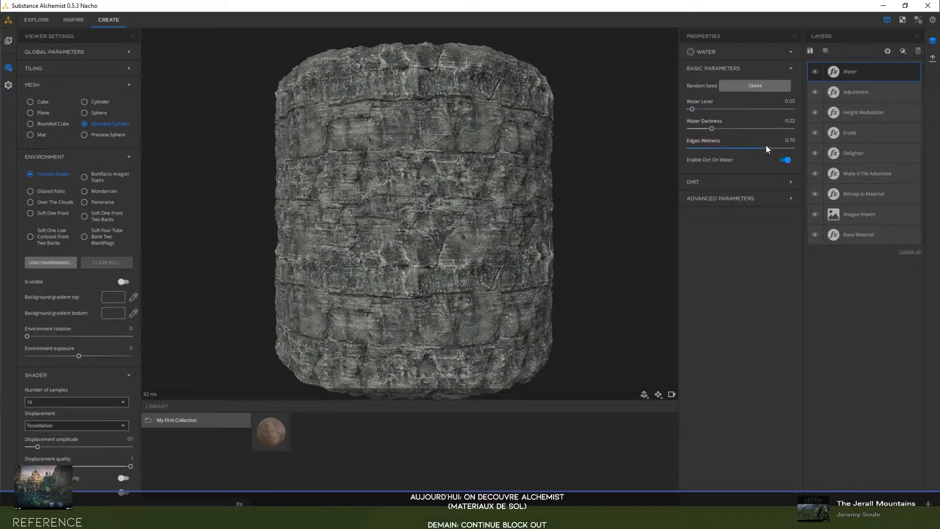
pyautogui.moveTo(795, 149)
pyautogui.mouseDown()
pyautogui.moveTo(811, 151)
pyautogui.moveTo(752, 149)
pyautogui.moveTo(791, 149)
pyautogui.mouseUp()
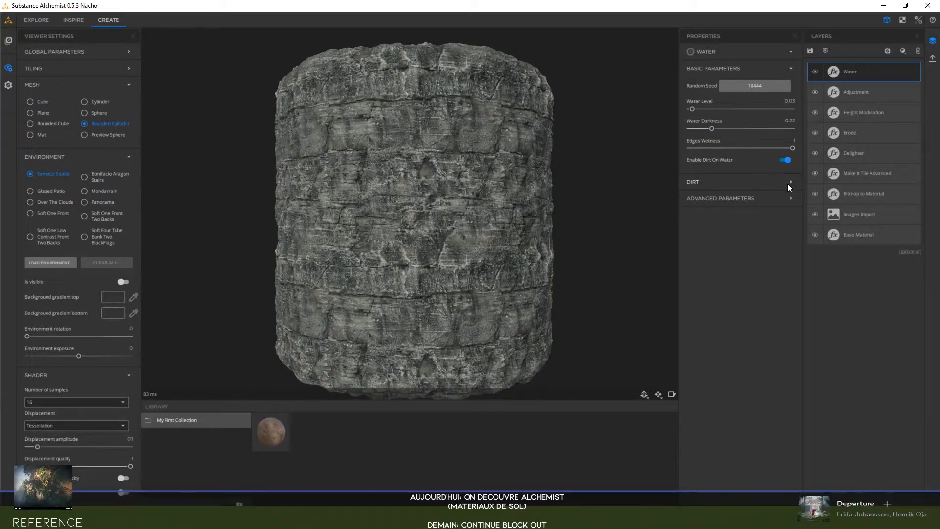
pyautogui.click(788, 161)
pyautogui.click(788, 161)
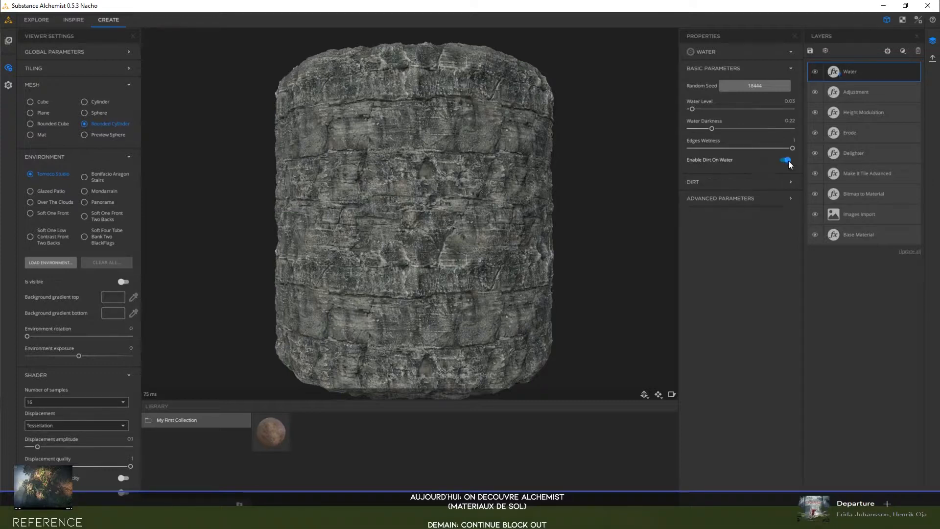
# - Hide the Water layer and delete it from the layer stack
pyautogui.click(815, 71)
pyautogui.click(872, 73)
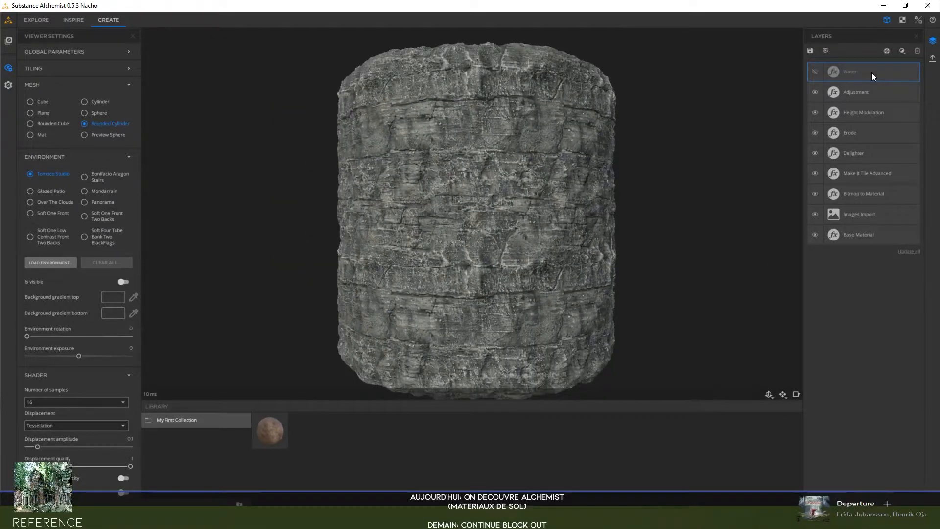
pyautogui.press('Delete')
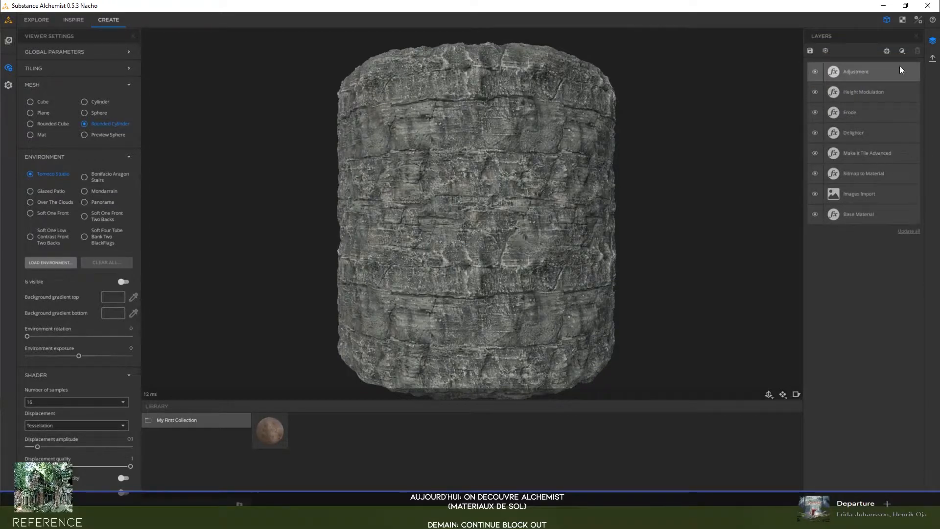
# - Save the stone material to the My First Collection library folder as Rock_cliff
pyautogui.click(810, 51)
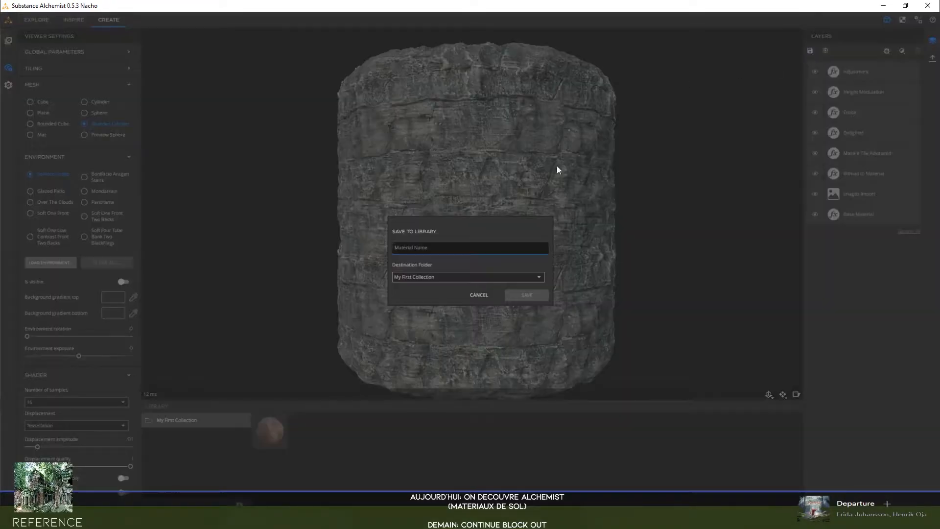
pyautogui.write('Rock_cliff')
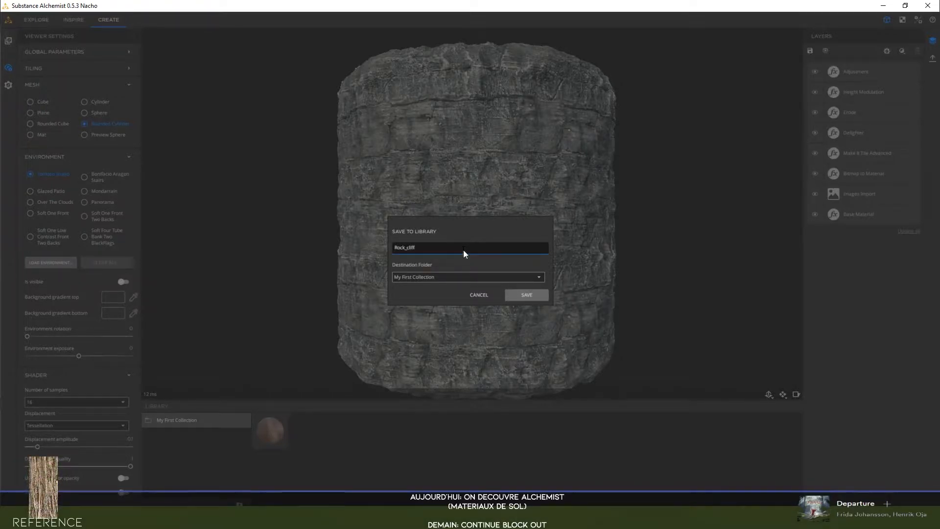
pyautogui.press('Return')
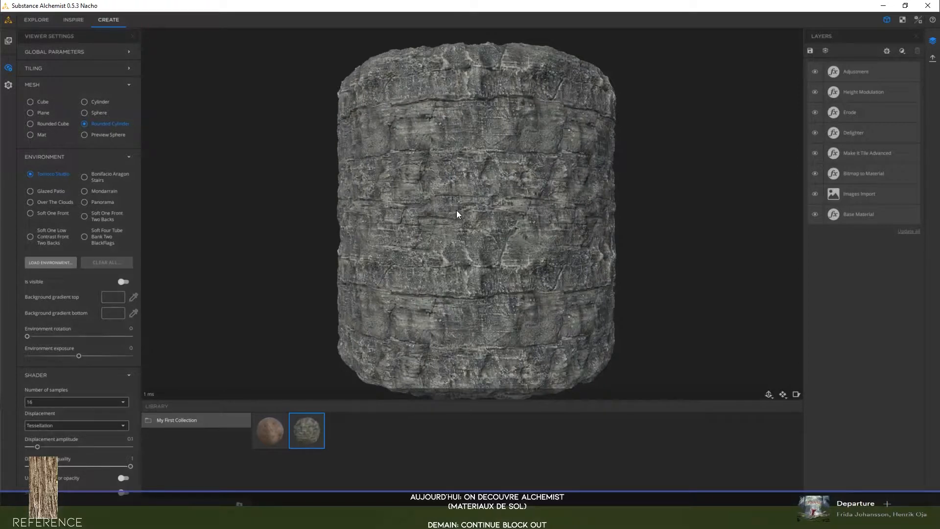
pyautogui.moveTo(456, 210); pyautogui.dragTo(525, 216)
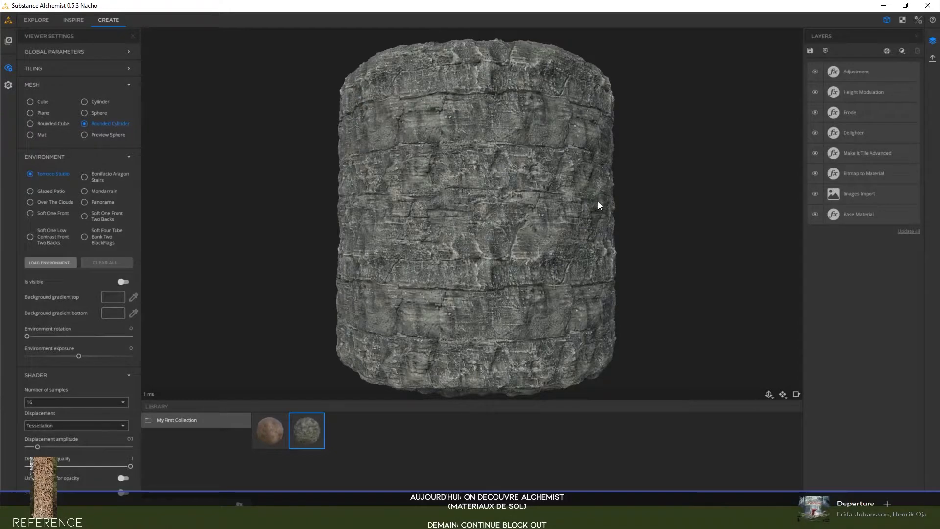
# - Start exporting the current material and set its destination path to the Jungle_Temple/Textures_test folder
pyautogui.click(860, 194)
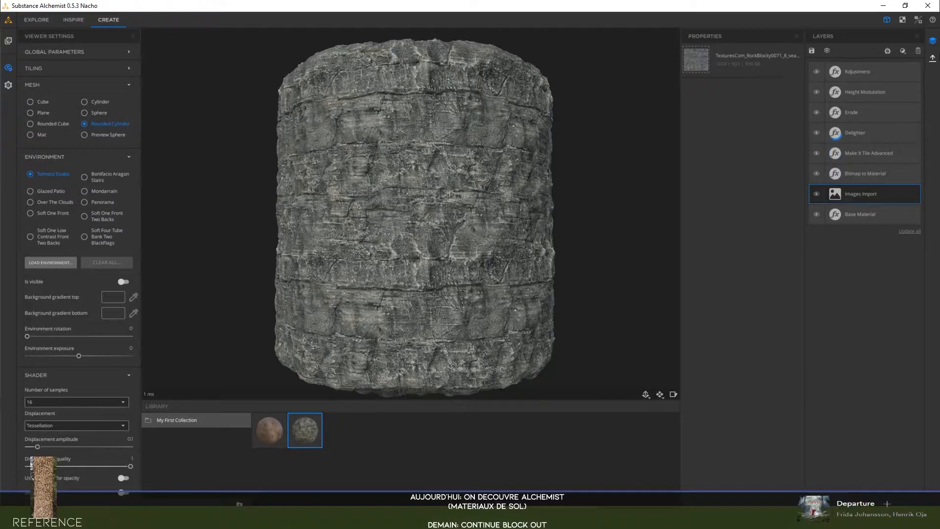
pyautogui.click(934, 59)
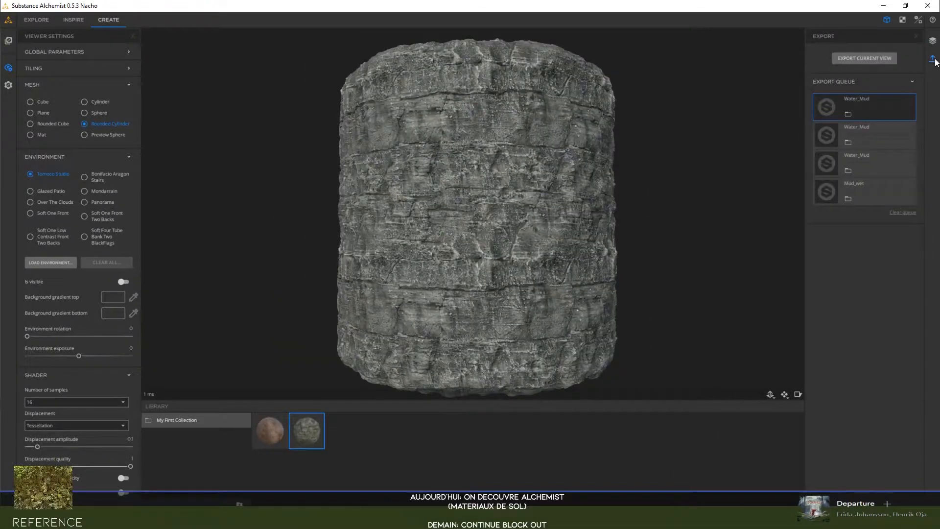
pyautogui.click(874, 60)
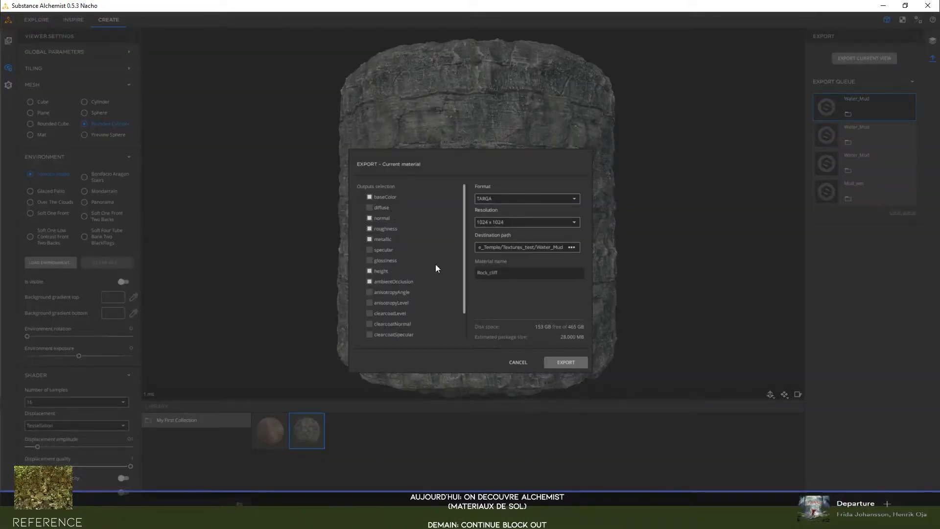
pyautogui.click(572, 247)
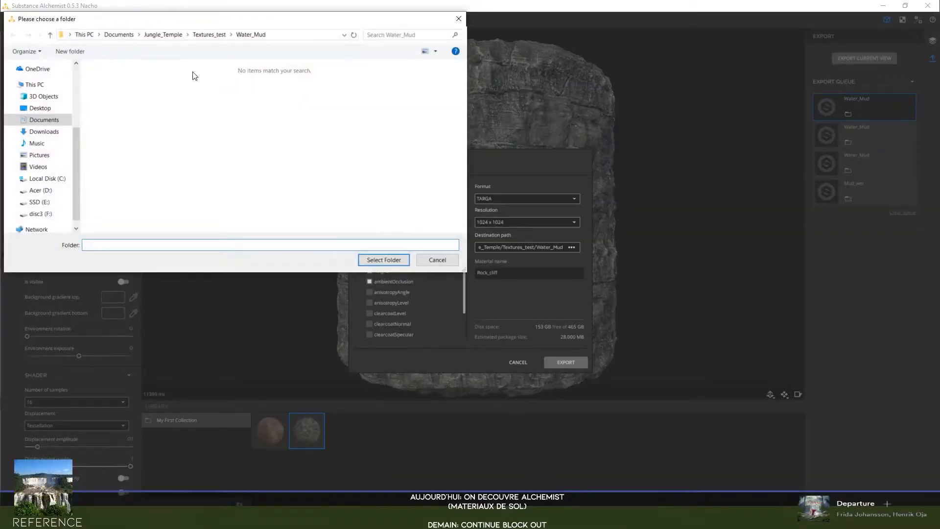
pyautogui.click(166, 35)
pyautogui.doubleClick(169, 93)
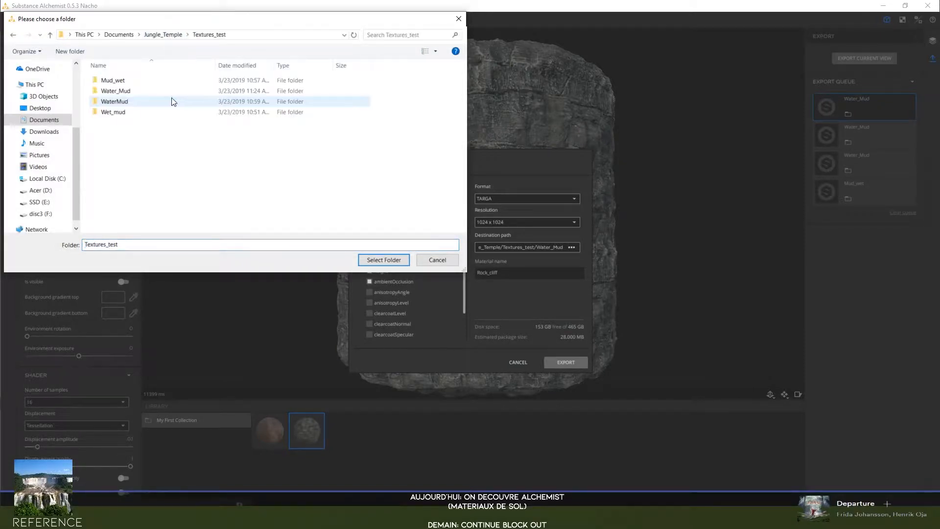
pyautogui.rightClick(109, 141)
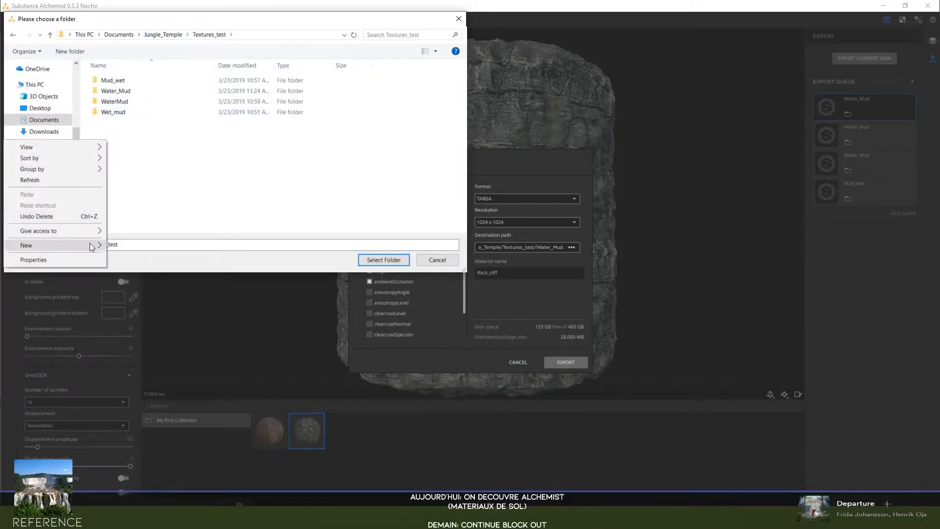
pyautogui.moveTo(89, 244)
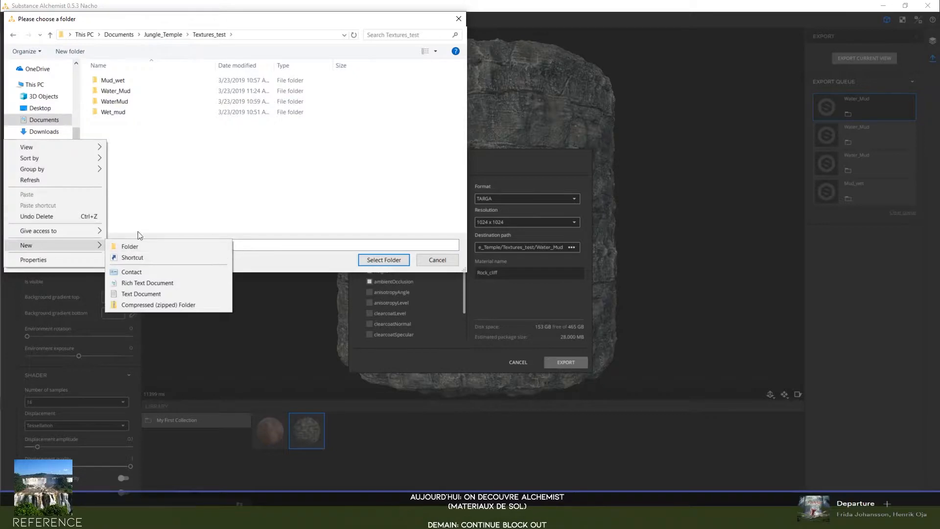
pyautogui.click(242, 203)
pyautogui.click(383, 259)
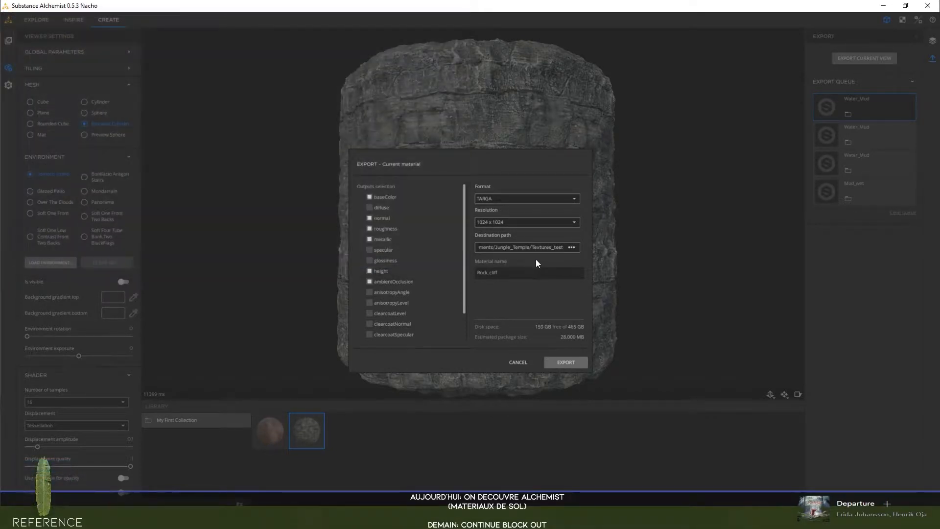
# - Name the exported material Rock_cliff_001 and export its maps as 1024 x 1024 TARGA files
pyautogui.click(516, 274)
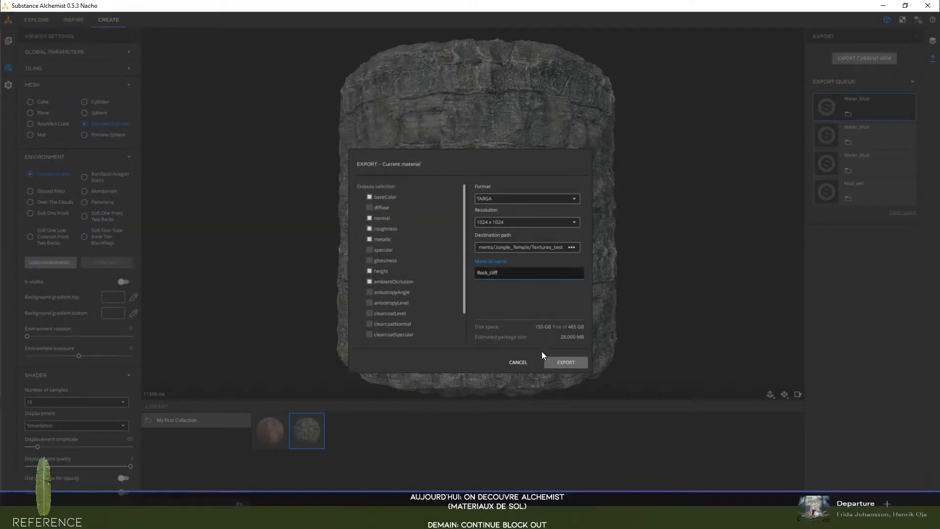
pyautogui.write('_001')
pyautogui.click(561, 362)
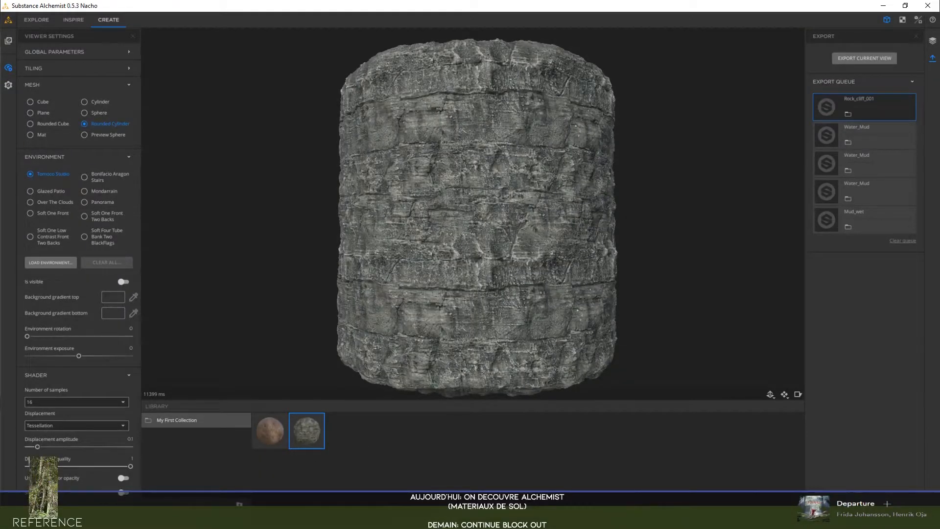
# - In File Explorer, inspect the Water_Mud and WaterMud folders inside Textures_test and delete the empty WaterMud folder
pyautogui.click(160, 454)
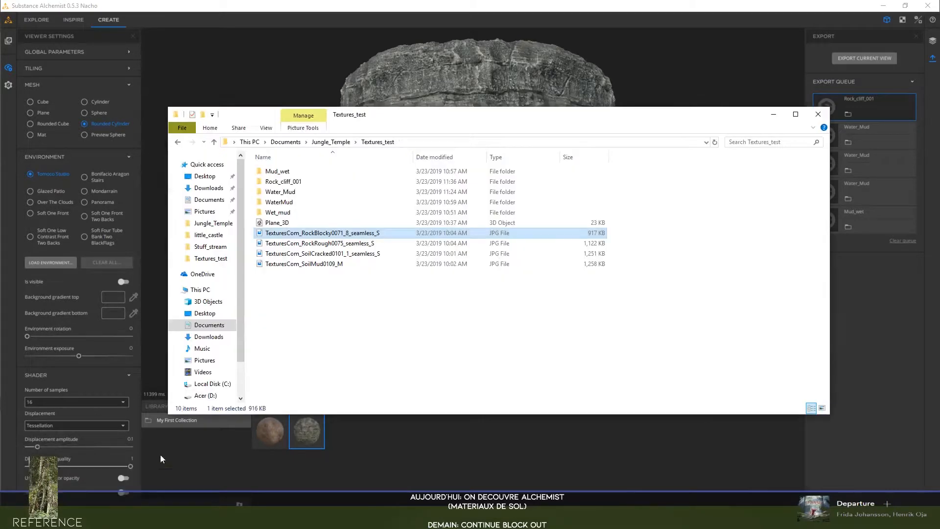
pyautogui.click(292, 192)
pyautogui.doubleClick(291, 195)
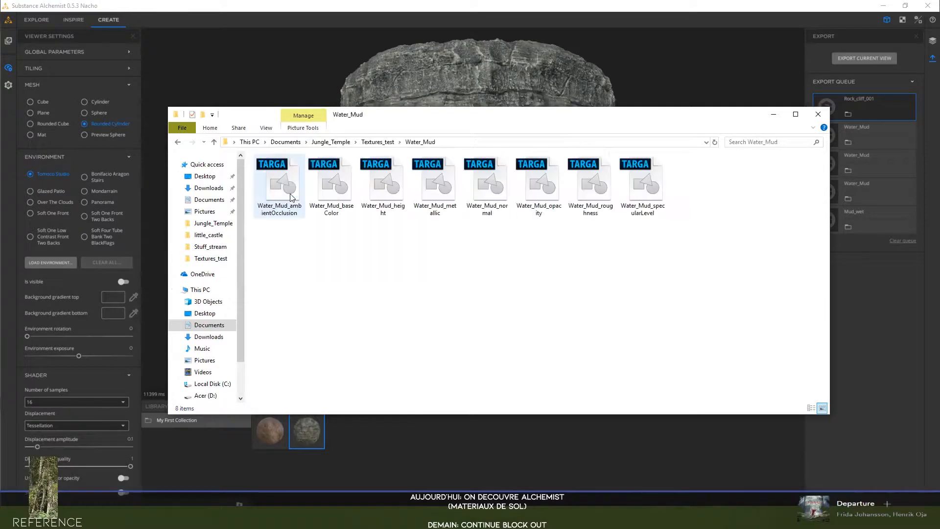
pyautogui.click(178, 141)
pyautogui.doubleClick(283, 202)
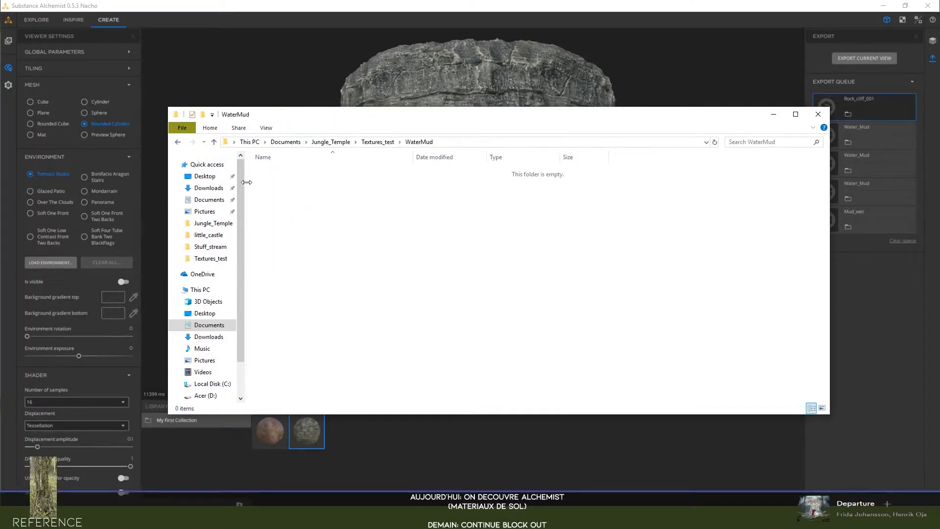
pyautogui.click(178, 142)
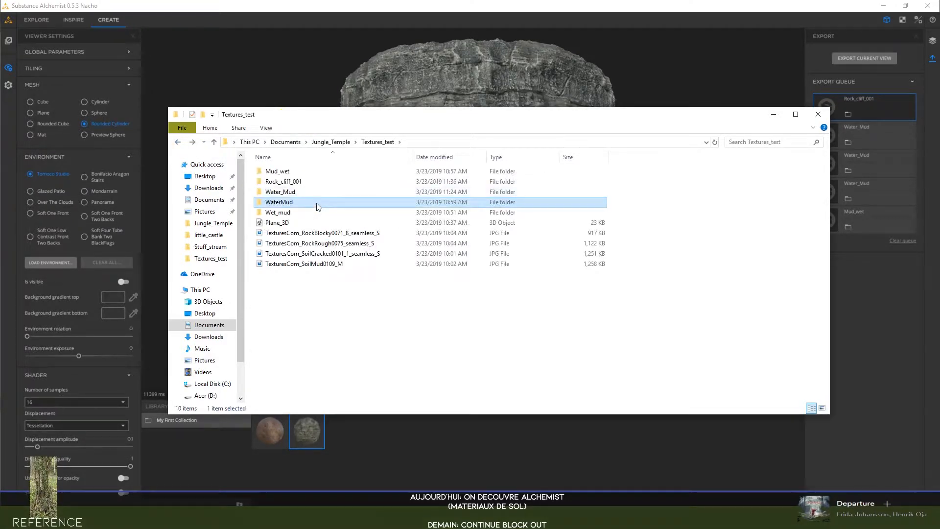
pyautogui.doubleClick(294, 212)
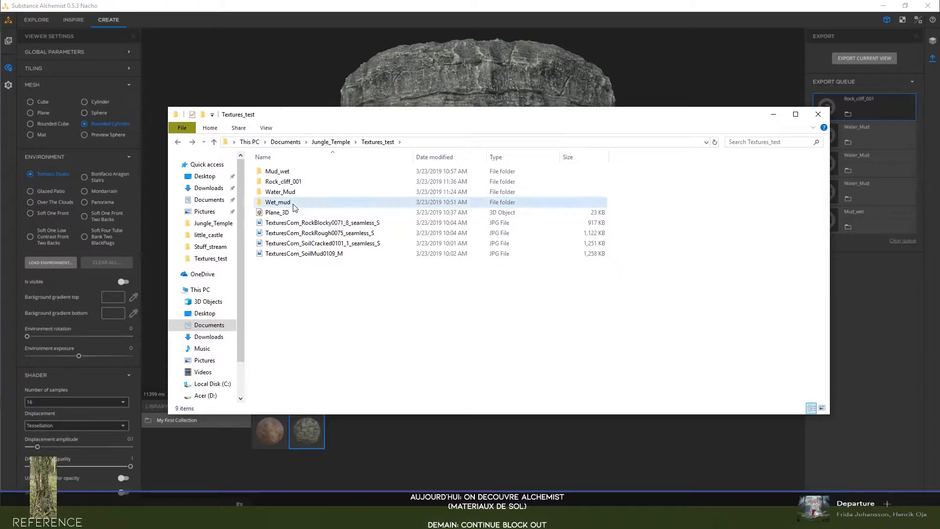
# - Delete the Wet_mud folder from Textures_test
pyautogui.doubleClick(293, 173)
pyautogui.click(178, 142)
pyautogui.click(177, 142)
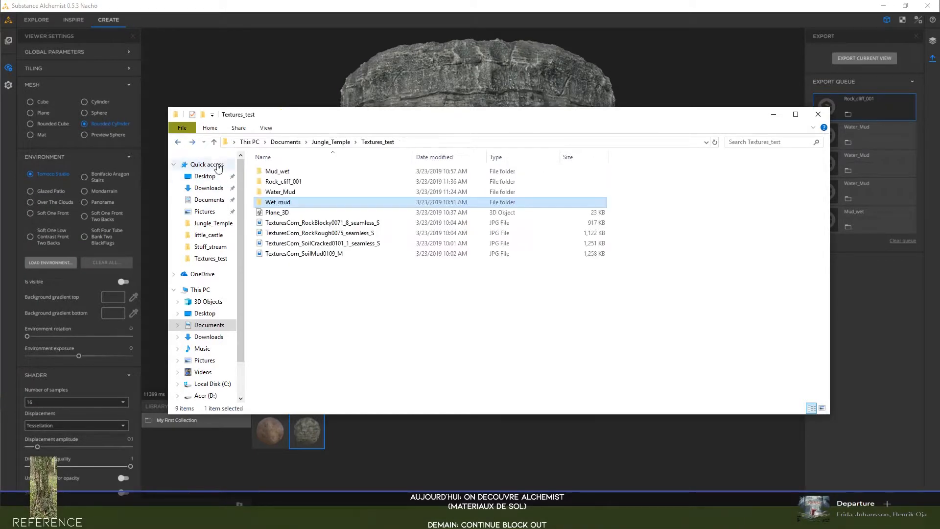
pyautogui.press('Delete')
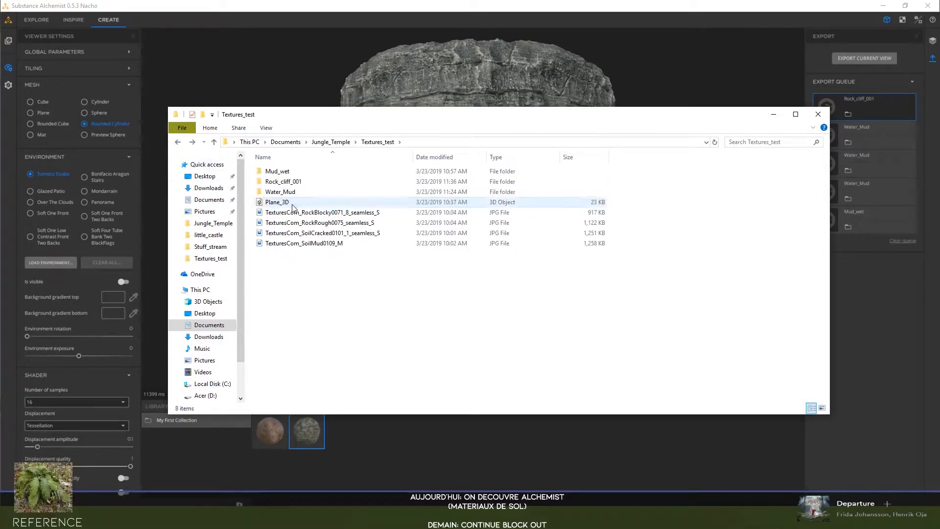
# - Check the contents of the Mud_wet and Rock_cliff_001 export folders, and put the folder window away
pyautogui.doubleClick(291, 172)
pyautogui.hotkey('alt', 'Left')
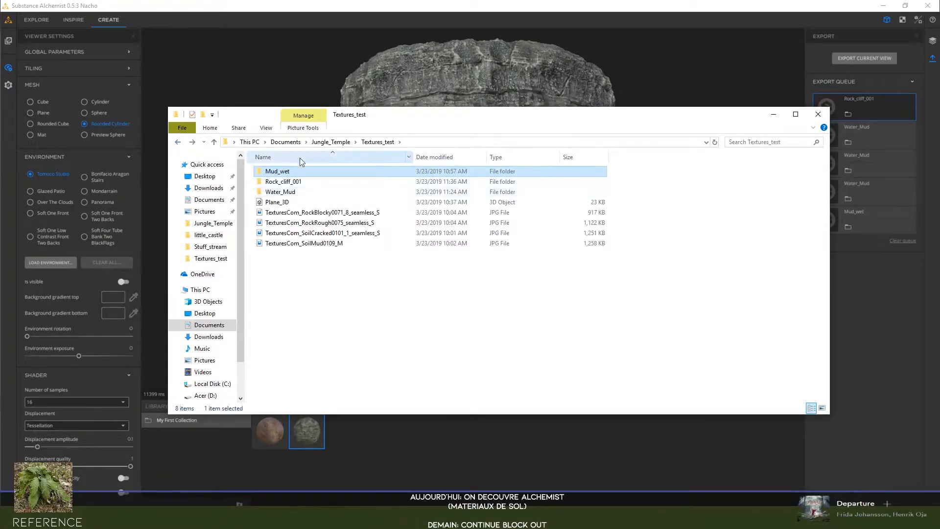
pyautogui.doubleClick(277, 181)
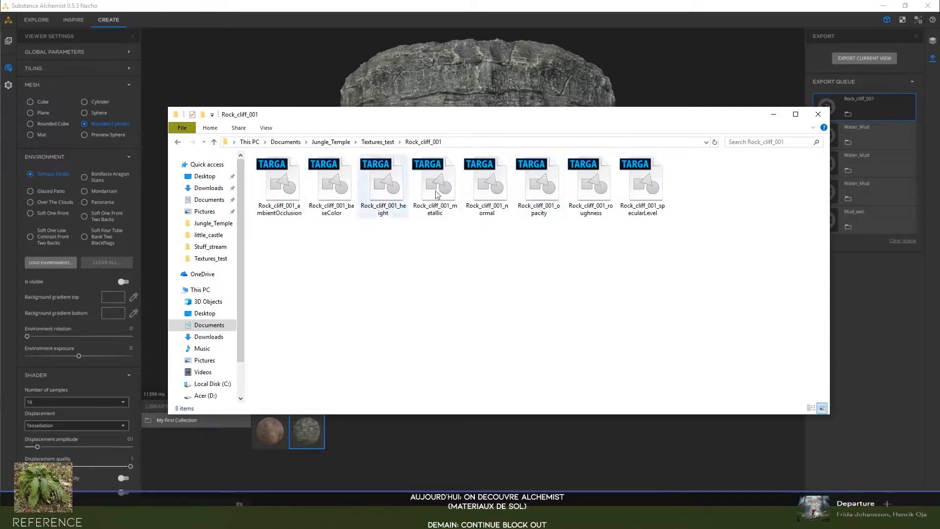
pyautogui.click(774, 114)
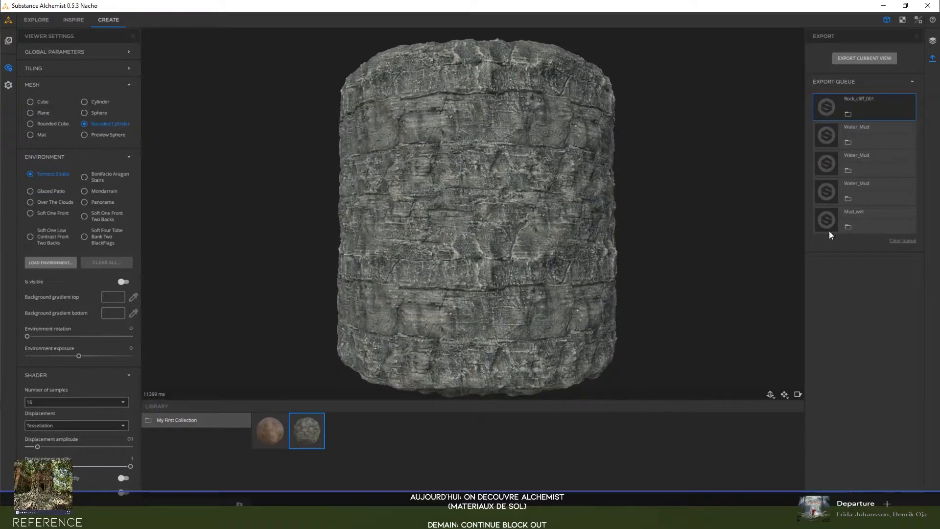
# - Replace the source texture in the Images Import layer with TexturesCom_RockRough0075_seamless_S from the Textures_test folder
pyautogui.click(933, 41)
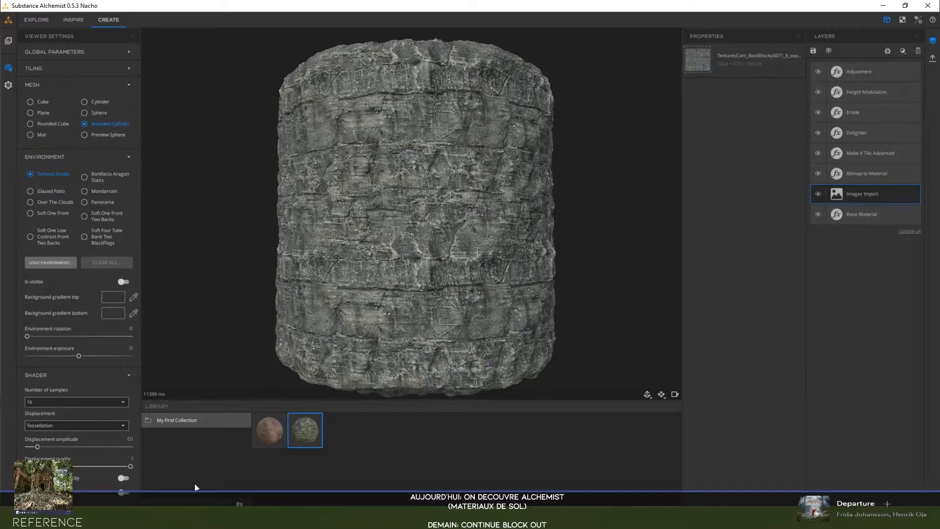
pyautogui.moveTo(106, 519)
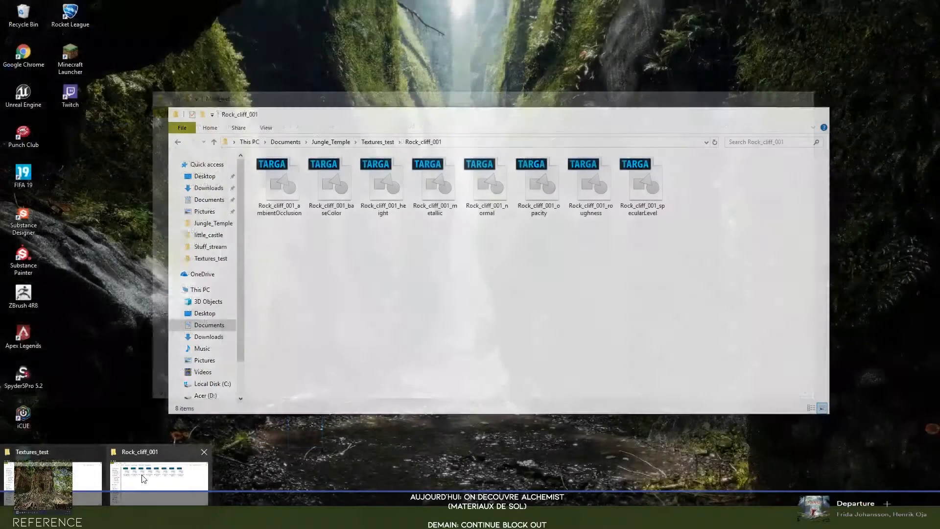
pyautogui.click(143, 478)
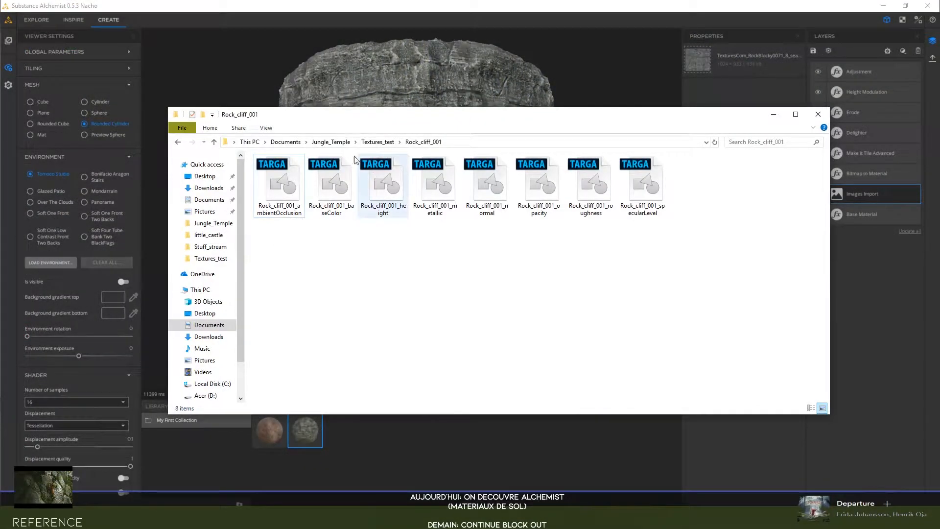
pyautogui.click(378, 142)
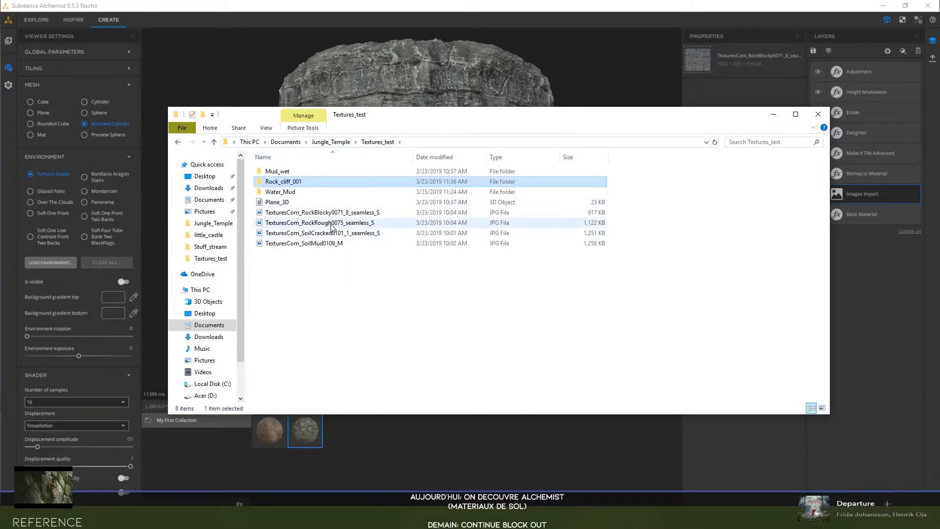
pyautogui.moveTo(331, 227); pyautogui.dragTo(697, 53)
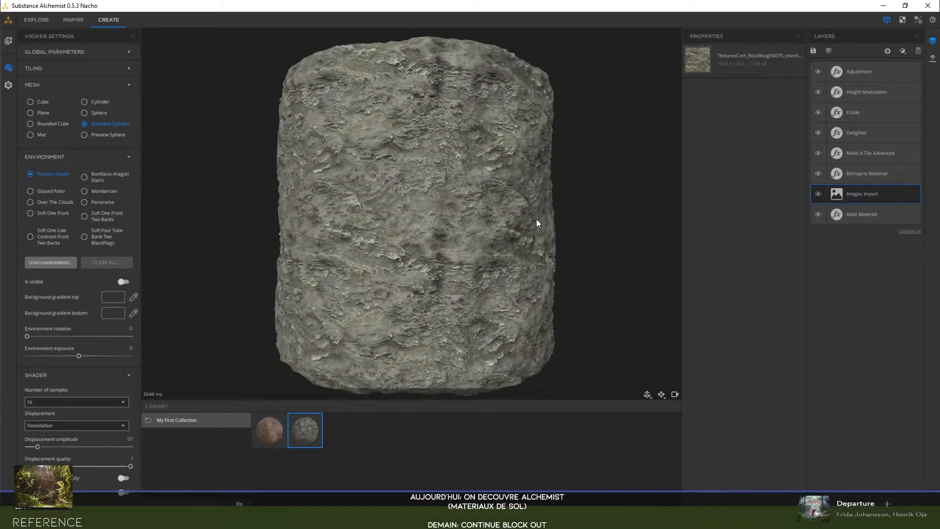
# - Raise the Make It Tile Advanced threshold to 1, temporarily hiding the Delighter layer, and inspect the rock material on the cylinder
pyautogui.moveTo(536, 223); pyautogui.dragTo(477, 290)
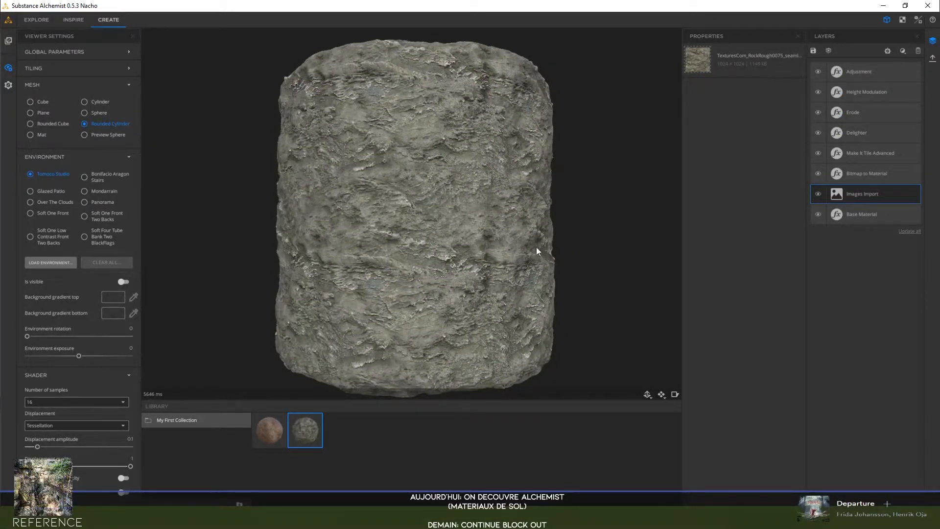
pyautogui.click(868, 132)
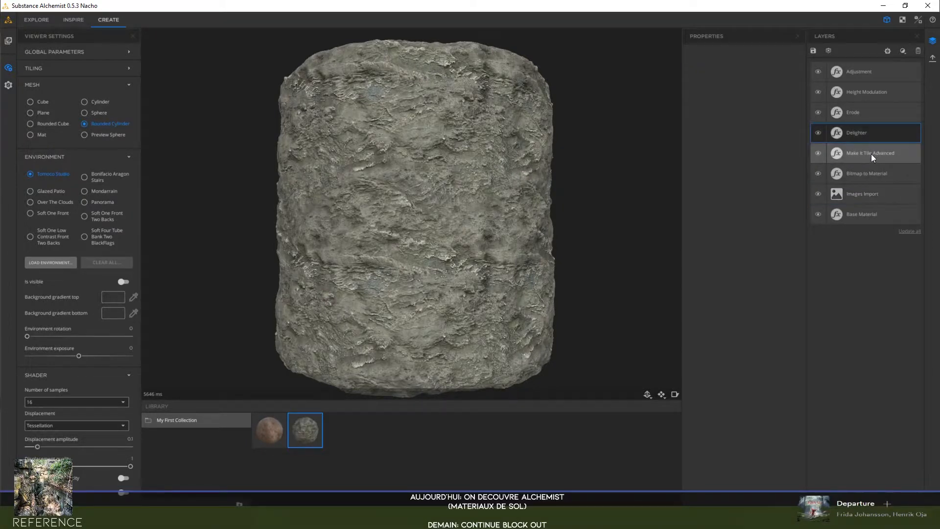
pyautogui.click(872, 154)
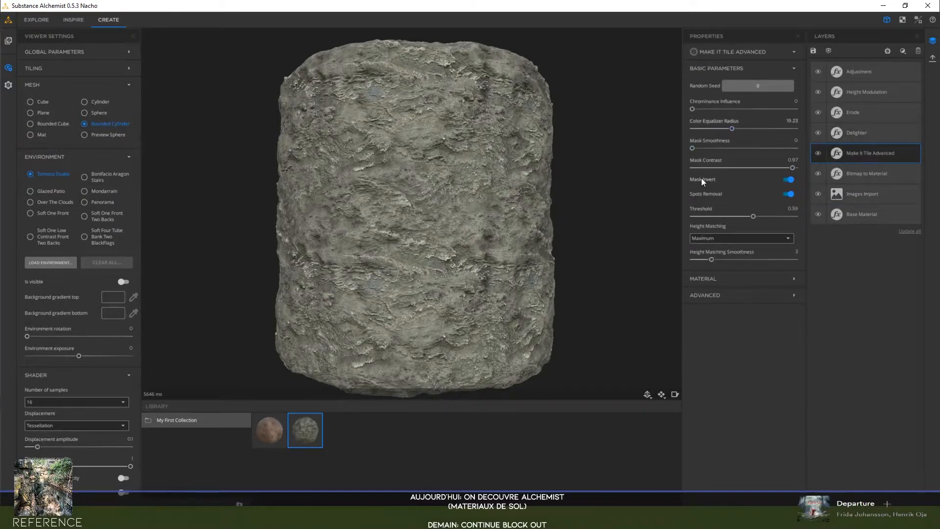
pyautogui.moveTo(753, 217); pyautogui.dragTo(789, 220)
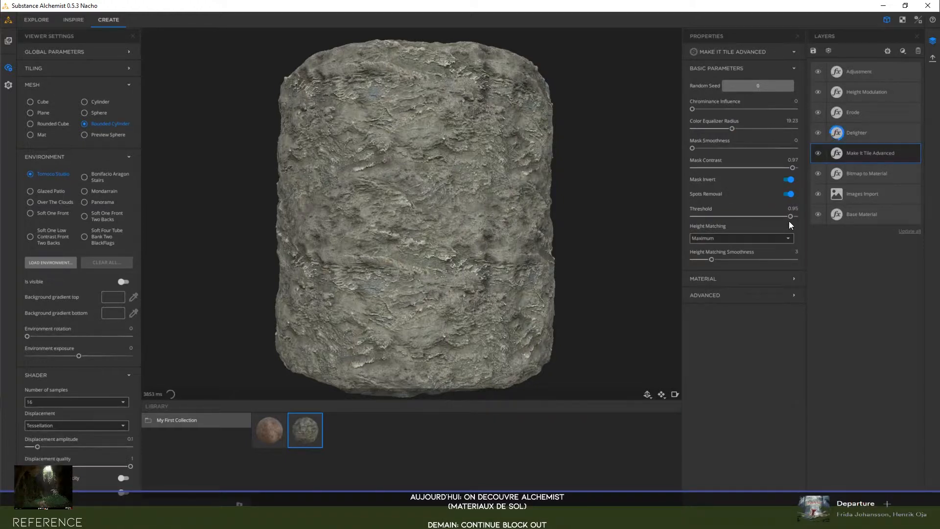
pyautogui.click(817, 132)
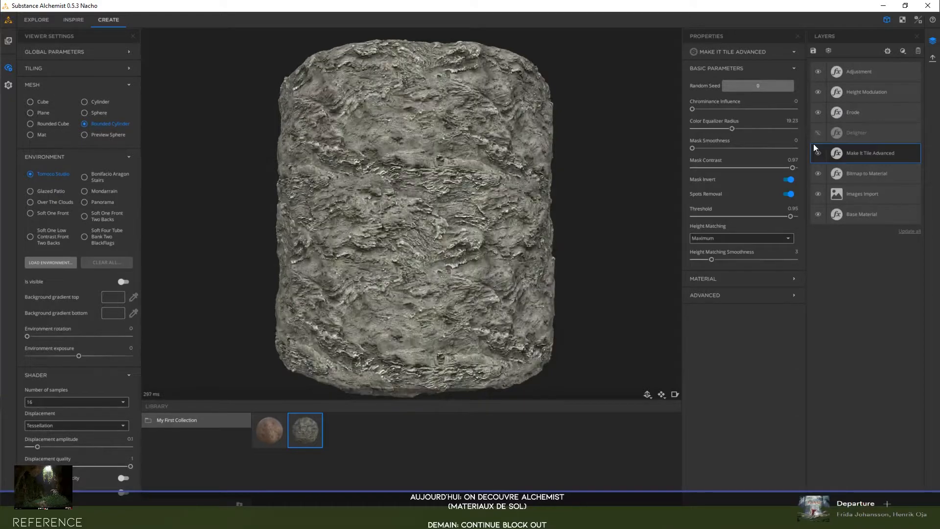
pyautogui.moveTo(774, 220); pyautogui.dragTo(792, 221)
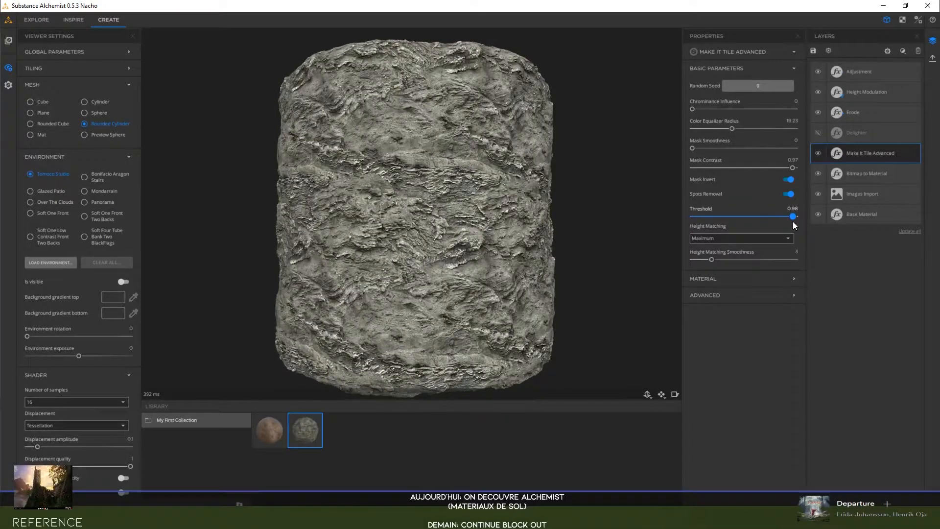
pyautogui.moveTo(797, 222); pyautogui.dragTo(798, 221)
pyautogui.moveTo(525, 219); pyautogui.dragTo(546, 206)
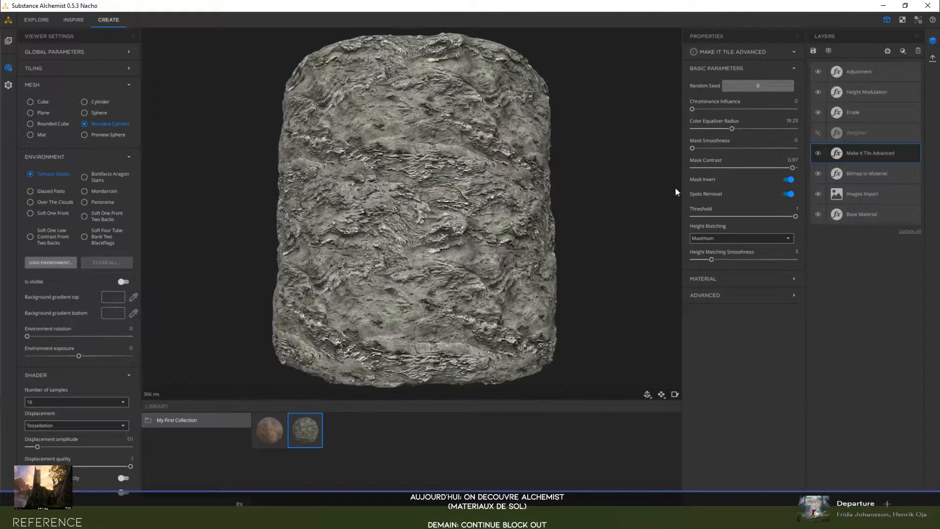
pyautogui.click(817, 133)
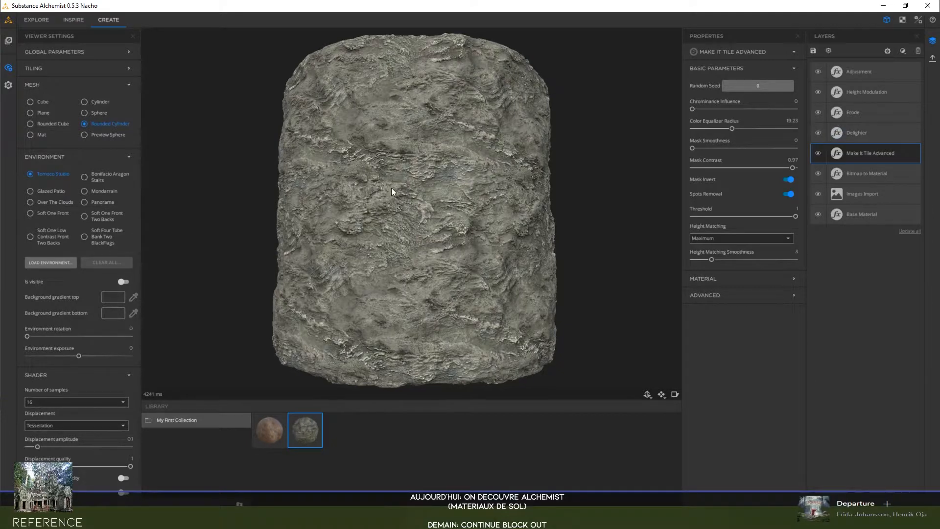
pyautogui.moveTo(439, 192)
pyautogui.mouseDown()
pyautogui.moveTo(410, 207)
pyautogui.moveTo(308, 189)
pyautogui.moveTo(393, 193)
pyautogui.moveTo(288, 192)
pyautogui.moveTo(368, 211)
pyautogui.moveTo(441, 209)
pyautogui.moveTo(471, 206)
pyautogui.moveTo(437, 200)
pyautogui.moveTo(553, 168)
pyautogui.mouseUp()
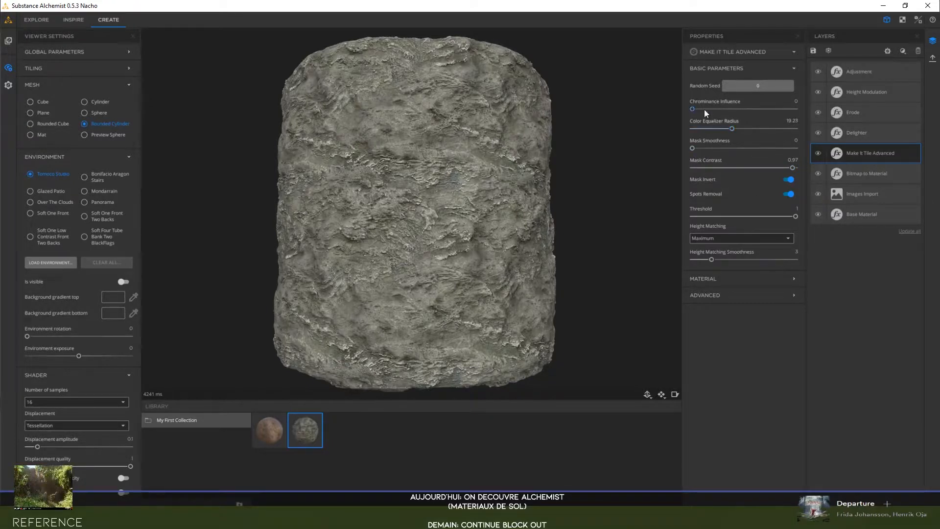
# - Hide the Delighter layer and set Make It Tile Advanced's Chrominance Influence to 0.74 and Color Equalizer Radius to 36.73
pyautogui.moveTo(752, 108); pyautogui.dragTo(751, 108)
pyautogui.click(817, 132)
pyautogui.moveTo(752, 109); pyautogui.dragTo(768, 129)
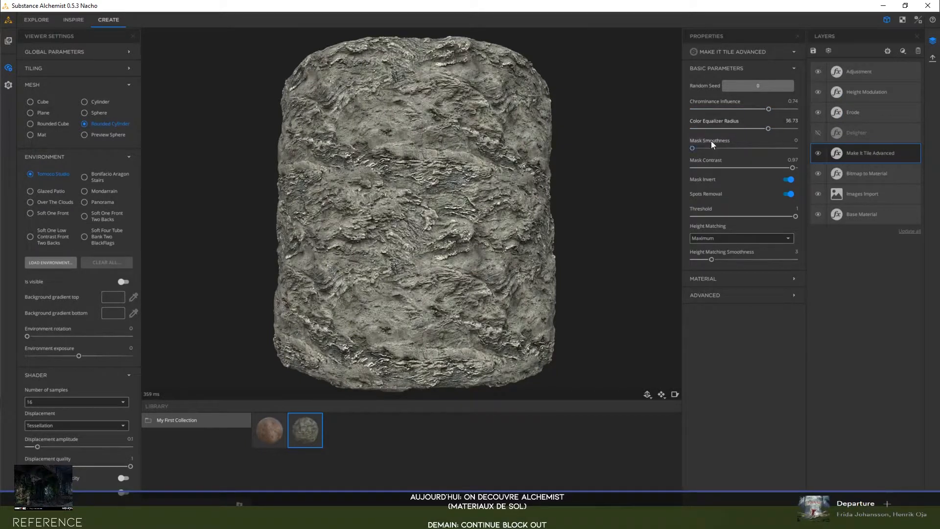
# - In Make It Tile Advanced, set Mask Smoothness to 14.4, Mask Contrast to 0.29, Threshold to 0.36 and Height Matching Smoothness to 16
pyautogui.moveTo(710, 148); pyautogui.dragTo(737, 150)
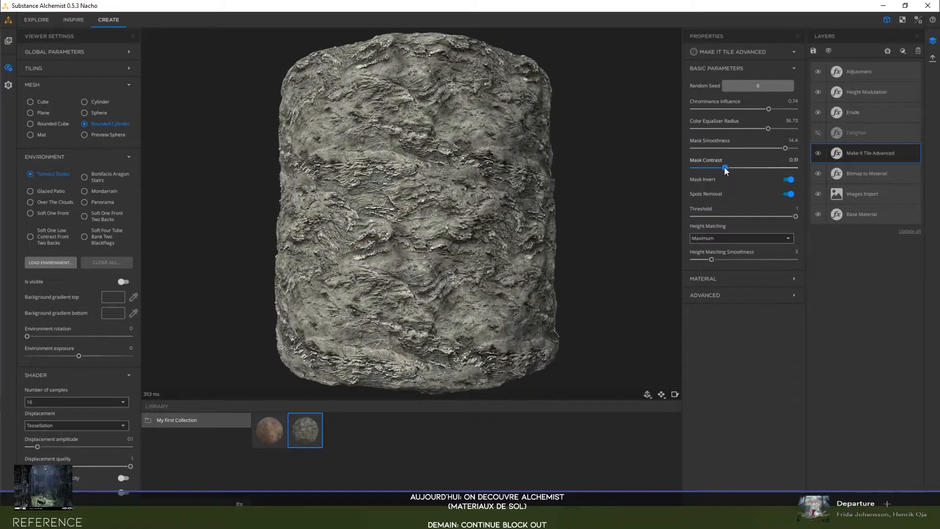
pyautogui.moveTo(731, 169); pyautogui.dragTo(741, 167)
pyautogui.click(730, 216)
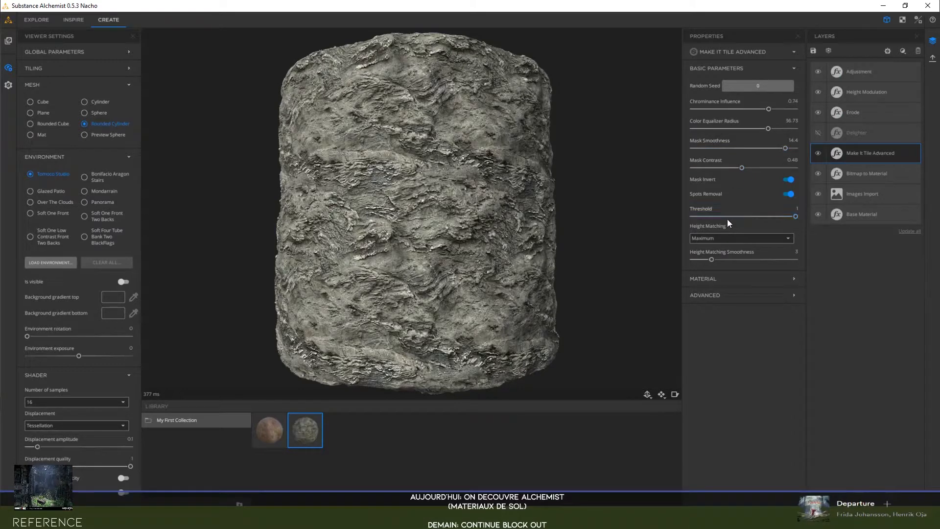
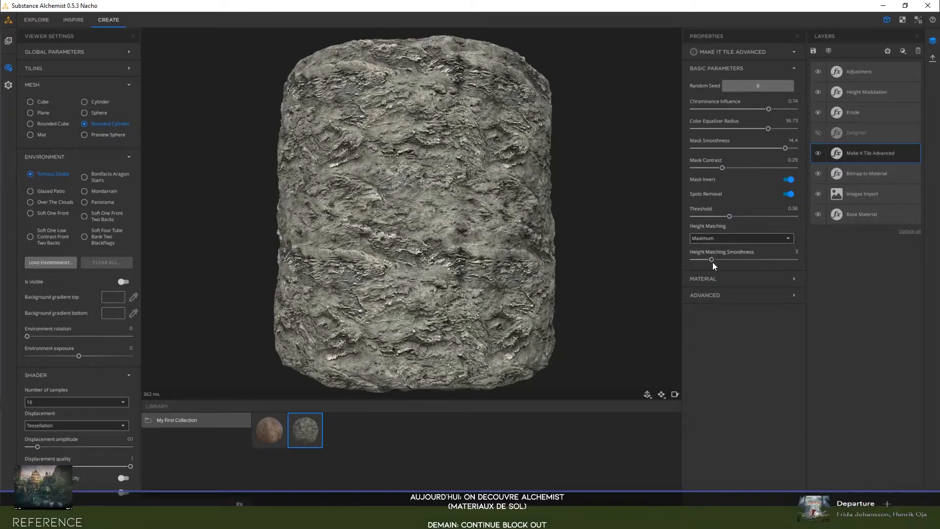
pyautogui.moveTo(763, 259); pyautogui.dragTo(799, 263)
# - Set the Left/Right Patch Source to X -0.23, Y -0.46 and the Top/Bottom Patch Source to X 0.15, Y 0.38
pyautogui.click(724, 279)
pyautogui.click(740, 281)
pyautogui.click(758, 296)
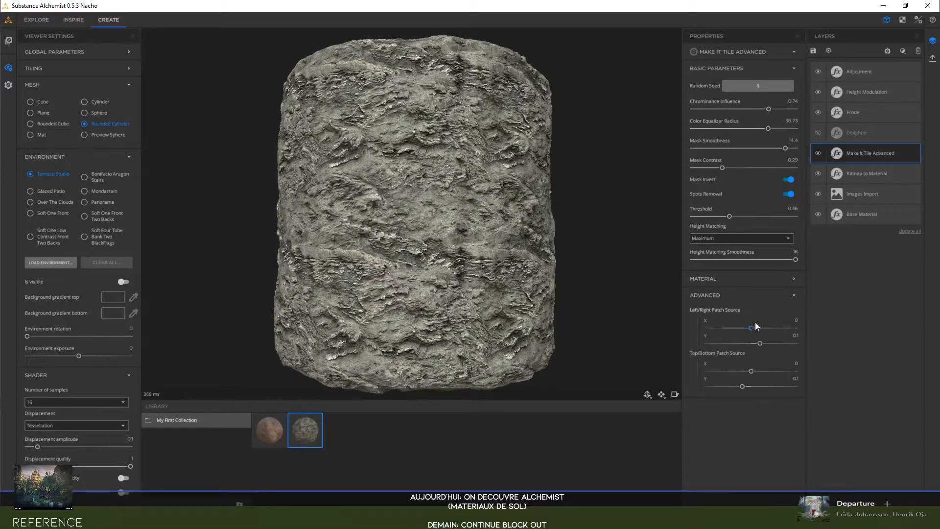
pyautogui.moveTo(752, 328); pyautogui.dragTo(713, 349)
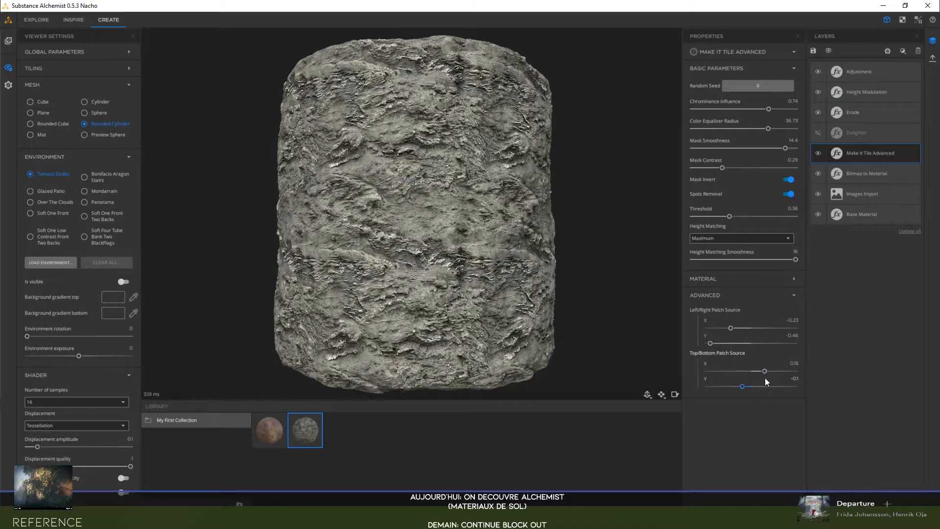
pyautogui.moveTo(762, 387); pyautogui.dragTo(783, 386)
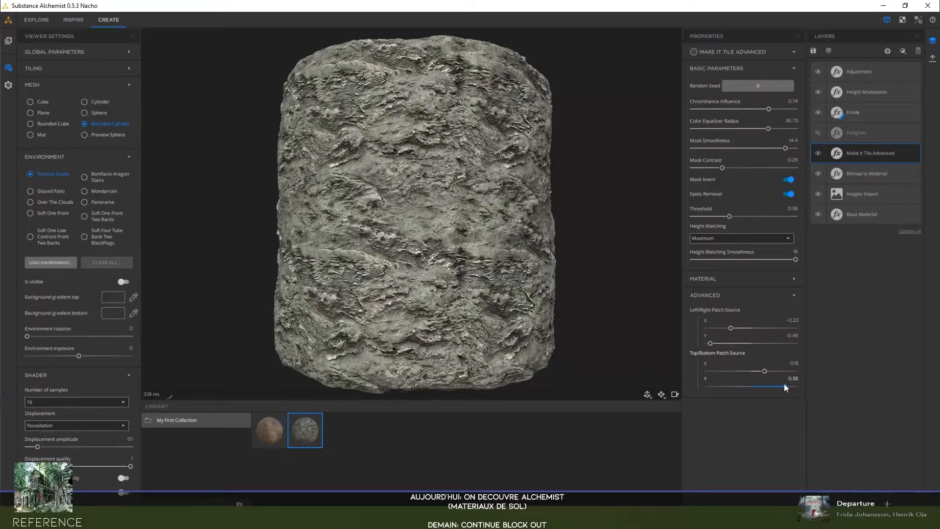
pyautogui.moveTo(514, 256); pyautogui.dragTo(476, 263)
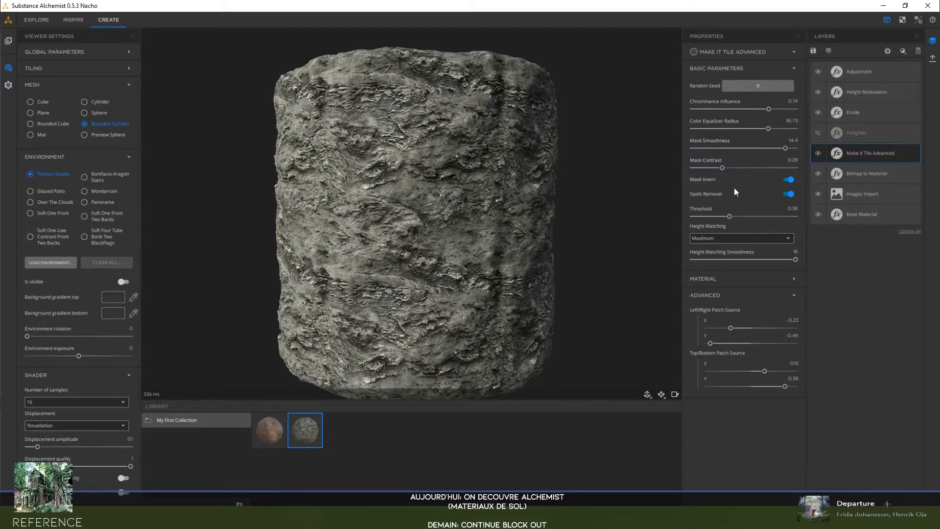
# - Set the Make It Tile Advanced threshold to 0.84 and check the tiling around the cylinder
pyautogui.moveTo(729, 216); pyautogui.dragTo(771, 220)
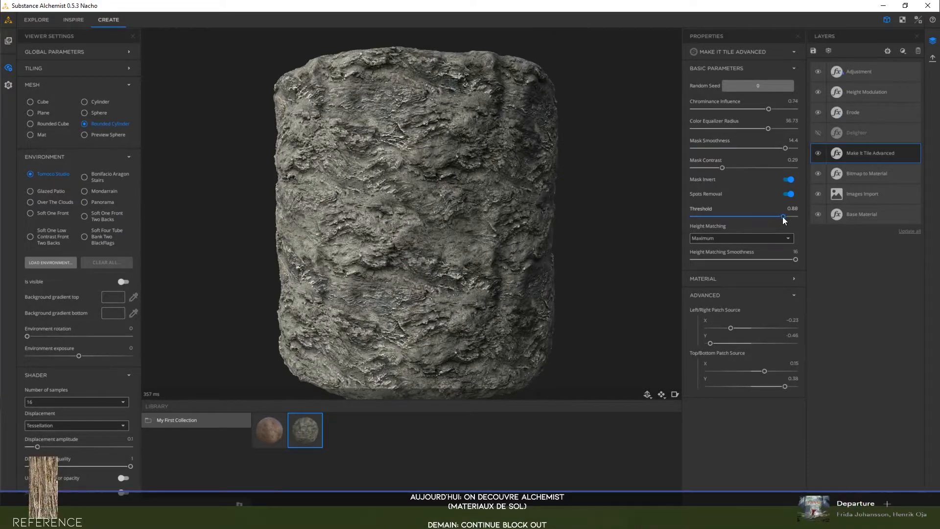
pyautogui.moveTo(783, 217); pyautogui.dragTo(776, 216)
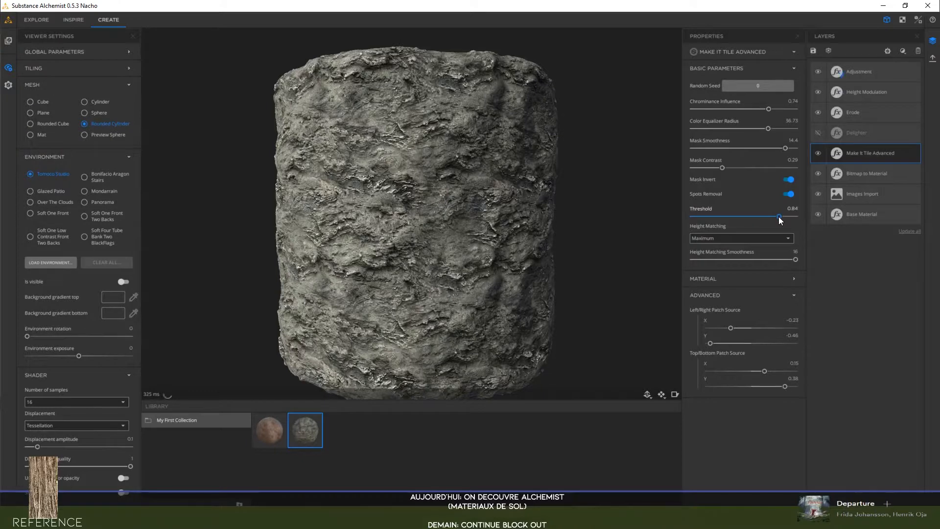
pyautogui.moveTo(447, 145)
pyautogui.mouseDown()
pyautogui.moveTo(363, 181)
pyautogui.moveTo(433, 161)
pyautogui.moveTo(397, 182)
pyautogui.moveTo(377, 220)
pyautogui.moveTo(427, 201)
pyautogui.mouseUp()
pyautogui.moveTo(486, 175); pyautogui.dragTo(410, 176)
pyautogui.moveTo(434, 211); pyautogui.dragTo(349, 221)
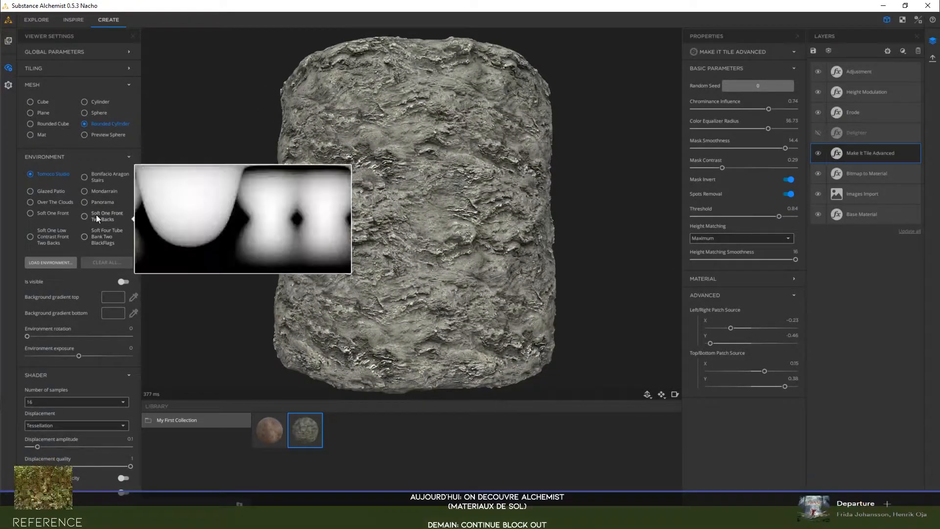
# - Try the Panorama environment for the preview, settle on Mondarrain, and check the rock under that lighting
pyautogui.click(96, 202)
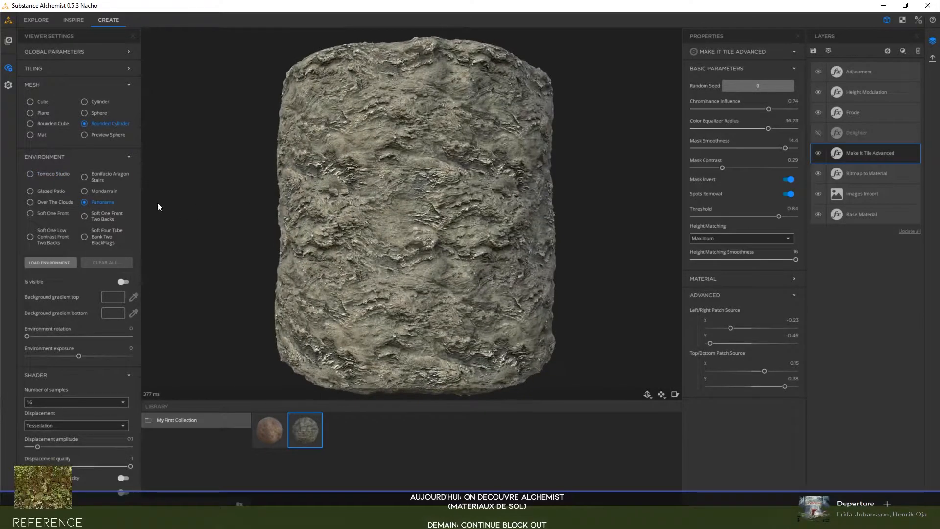
pyautogui.click(105, 191)
pyautogui.moveTo(378, 187); pyautogui.dragTo(430, 194)
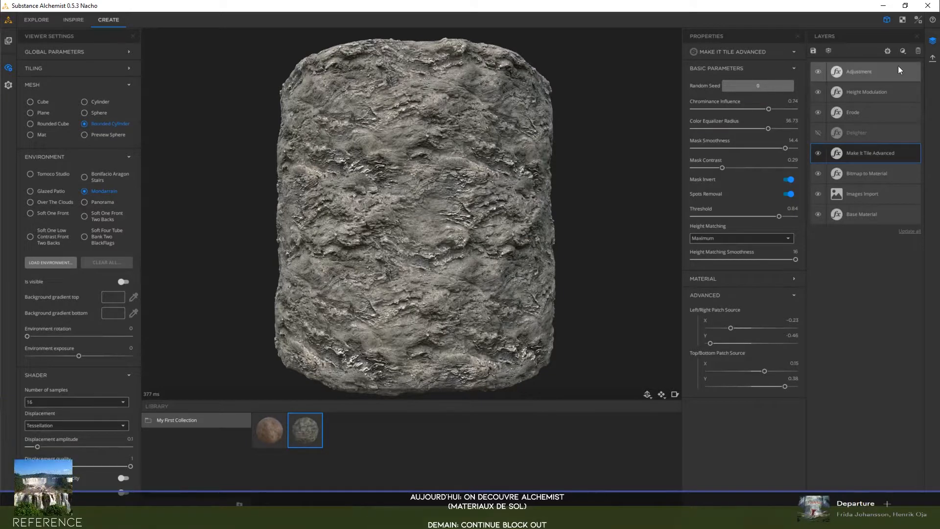
# - Export the current material as Rock_001 in TARGA format at 1024 x 1024 to the Textures_test folder
pyautogui.click(933, 59)
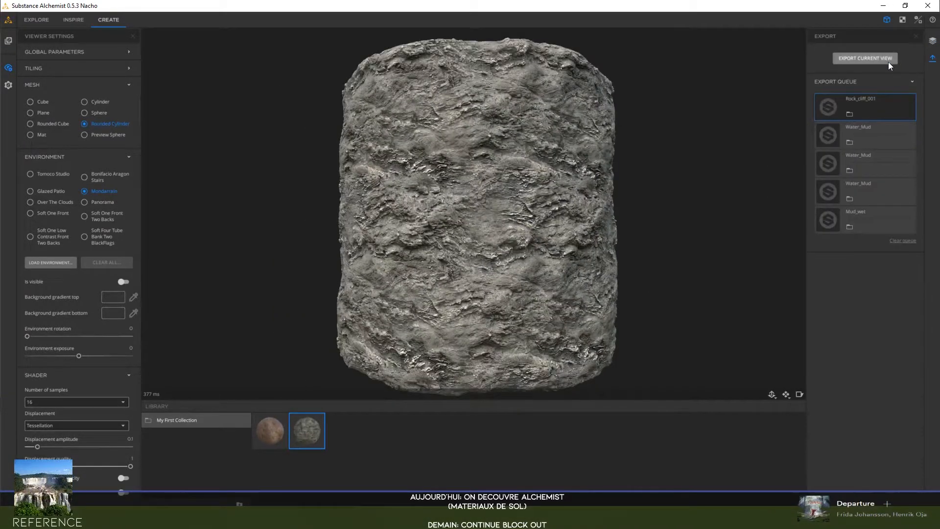
pyautogui.click(872, 57)
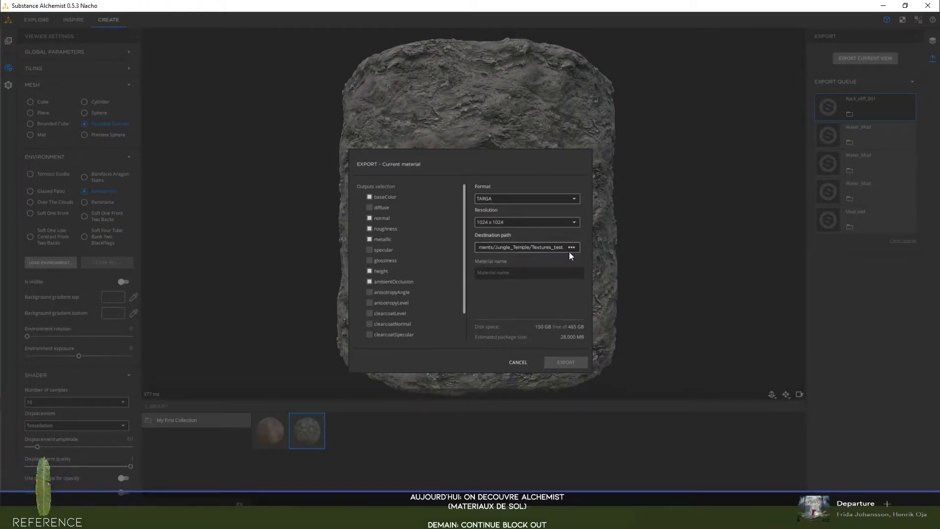
pyautogui.click(523, 271)
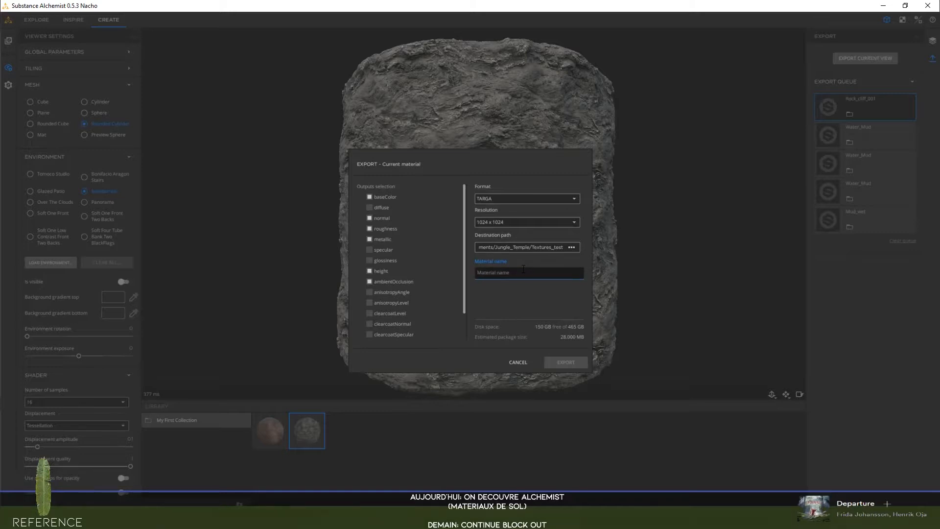
pyautogui.write('R')
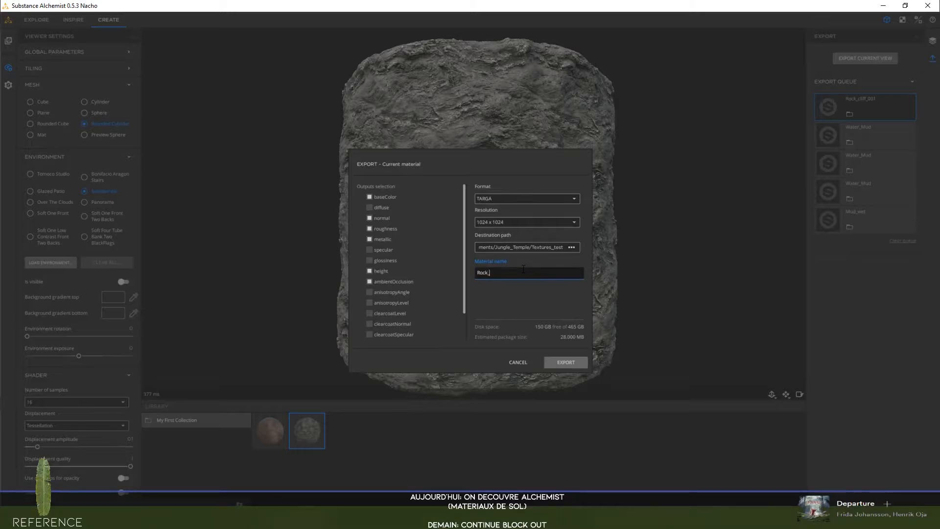
pyautogui.write('ock_001')
pyautogui.press('Return')
# - Switch to Unreal Editor and move all Mud_wet and Water_Mud textures from the Mat folder into its Textures subfolder
pyautogui.click(226, 519)
pyautogui.click(196, 470)
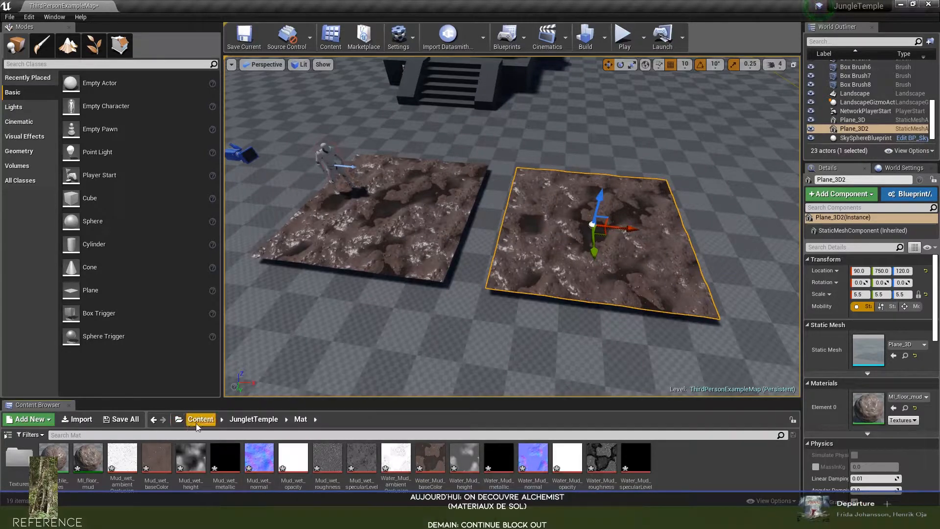
pyautogui.click(122, 458)
pyautogui.keyDown('shift'); pyautogui.click(630, 467); pyautogui.keyUp('shift')
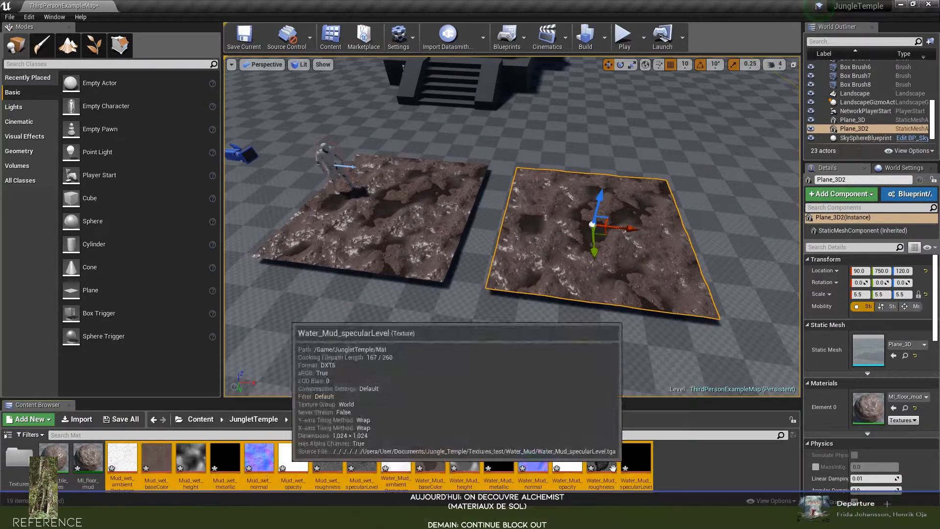
pyautogui.moveTo(230, 474); pyautogui.dragTo(27, 465)
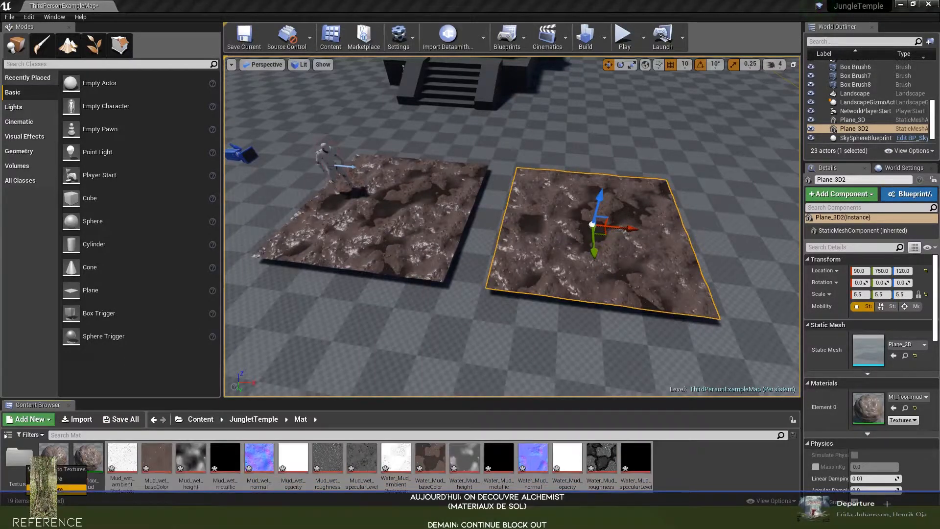
pyautogui.click(68, 487)
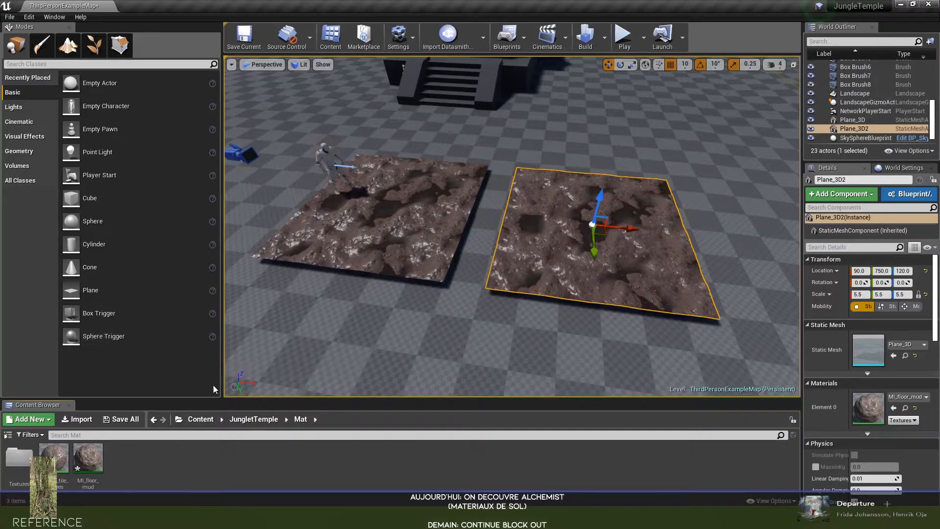
# - Import all the Rock_001 texture maps from the Textures_test export folder into the Mat folder
pyautogui.click(77, 419)
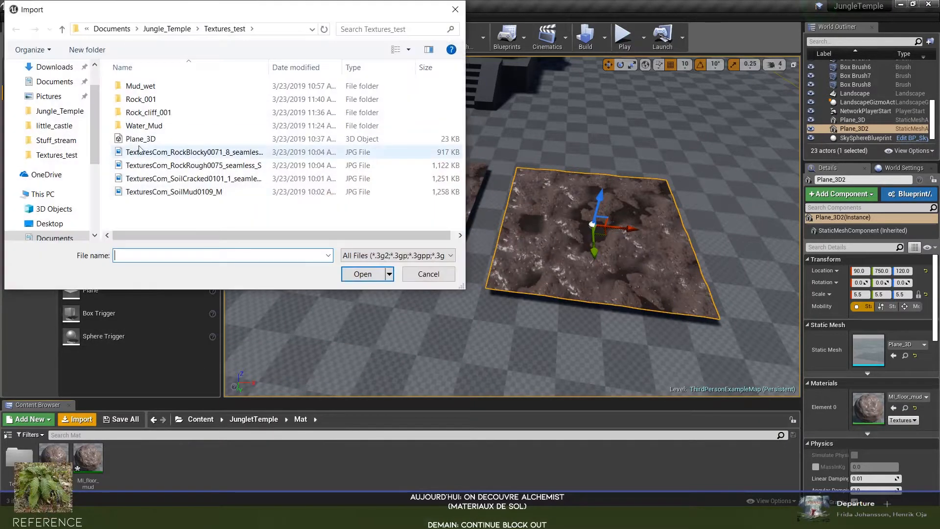
pyautogui.doubleClick(140, 99)
pyautogui.click(170, 129)
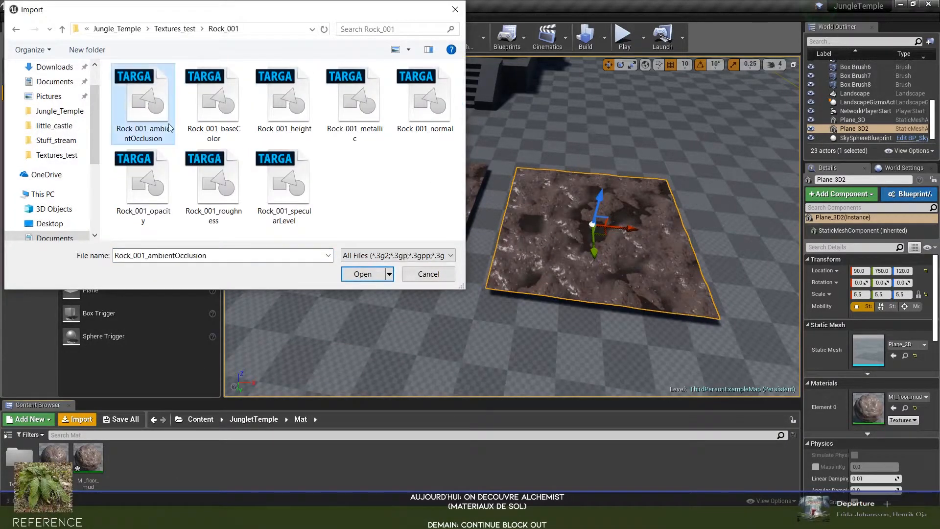
pyautogui.keyDown('shift'); pyautogui.click(301, 194); pyautogui.keyUp('shift')
pyautogui.click(362, 273)
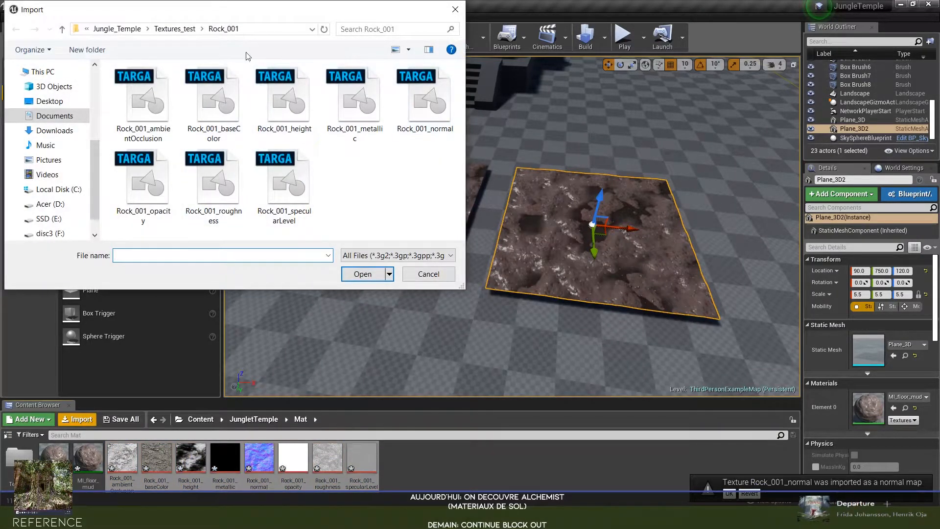
# - Import all the Rock_cliff_001 texture maps from Textures_test into the Mat folder
pyautogui.click(176, 29)
pyautogui.doubleClick(180, 117)
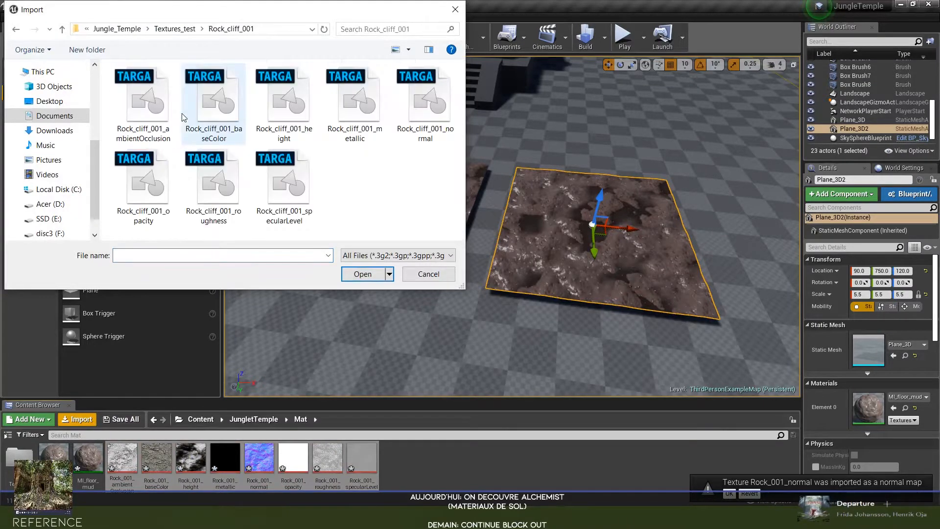
pyautogui.click(147, 100)
pyautogui.keyDown('shift'); pyautogui.click(284, 186); pyautogui.keyUp('shift')
pyautogui.click(363, 274)
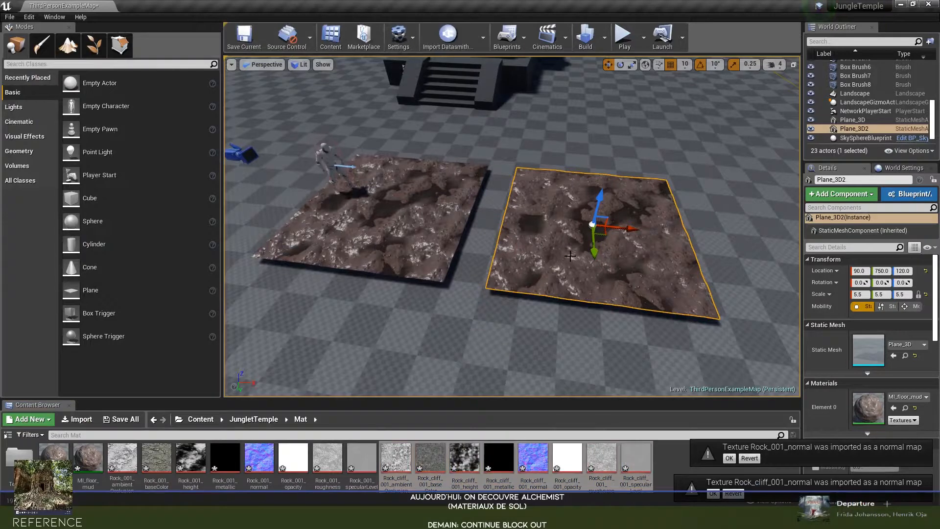
# - Rotate Plane_3D2 upright and move it to the back edge of the mud floor at -300, 740, 370, forming a wall
pyautogui.press('e')
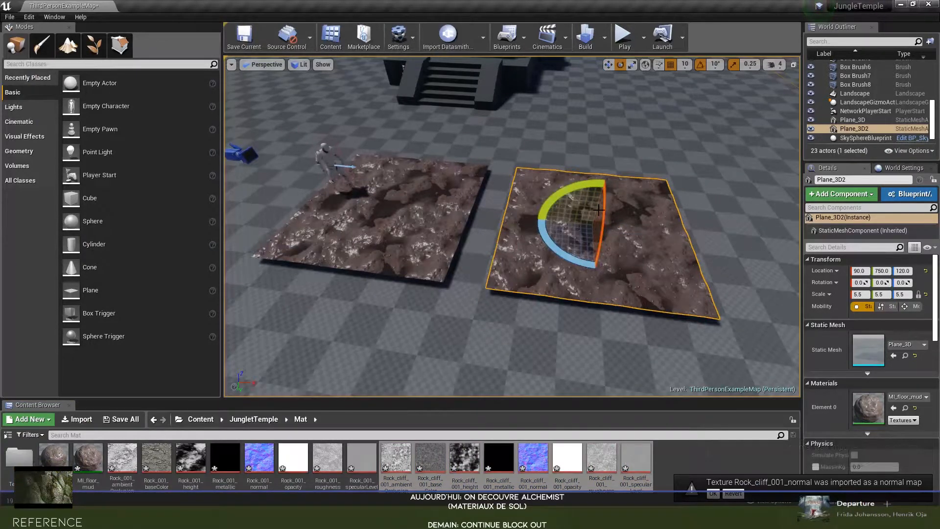
pyautogui.moveTo(598, 210); pyautogui.dragTo(596, 286)
pyautogui.press('w')
pyautogui.moveTo(601, 204); pyautogui.dragTo(600, 111)
pyautogui.moveTo(623, 160); pyautogui.dragTo(469, 139)
pyautogui.press('e')
pyautogui.press('w')
pyautogui.moveTo(469, 140); pyautogui.dragTo(613, 96, button='right')
pyautogui.rightClick(88, 458)
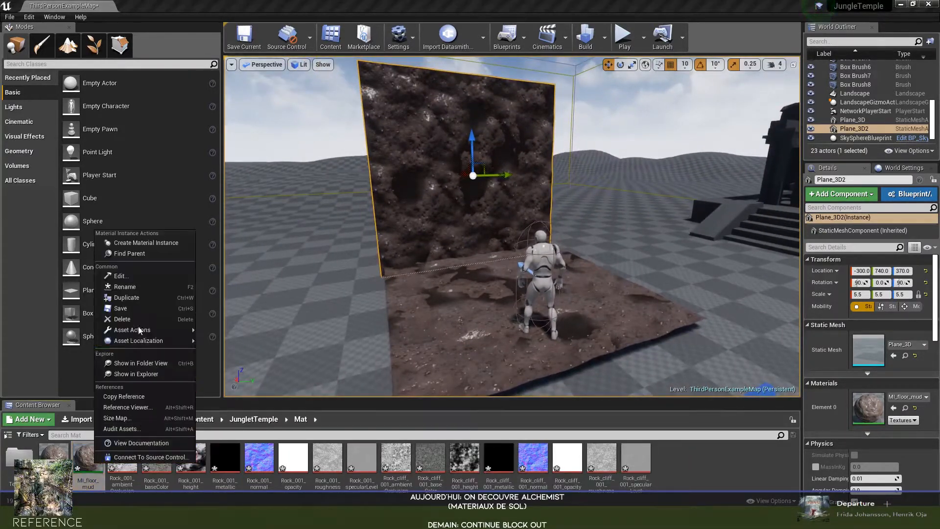
pyautogui.click(150, 242)
pyautogui.write('MI')
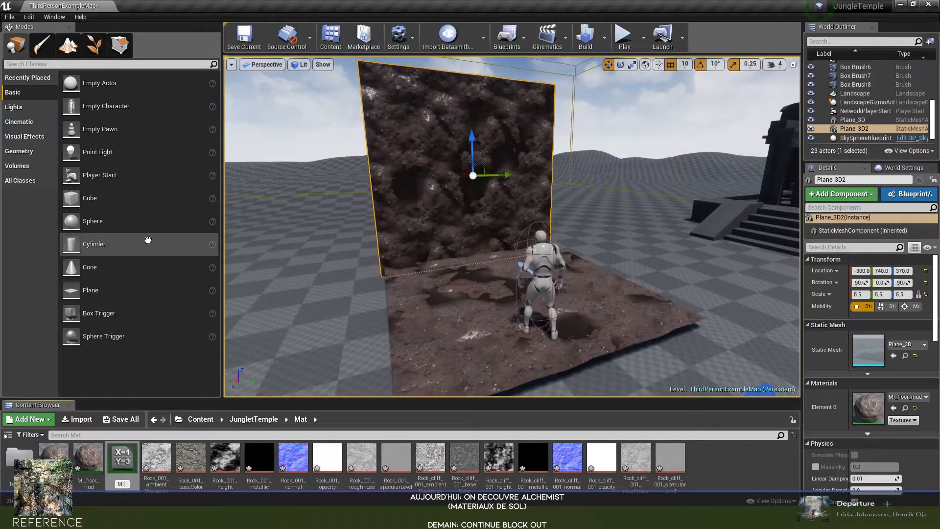
pyautogui.press('Return')
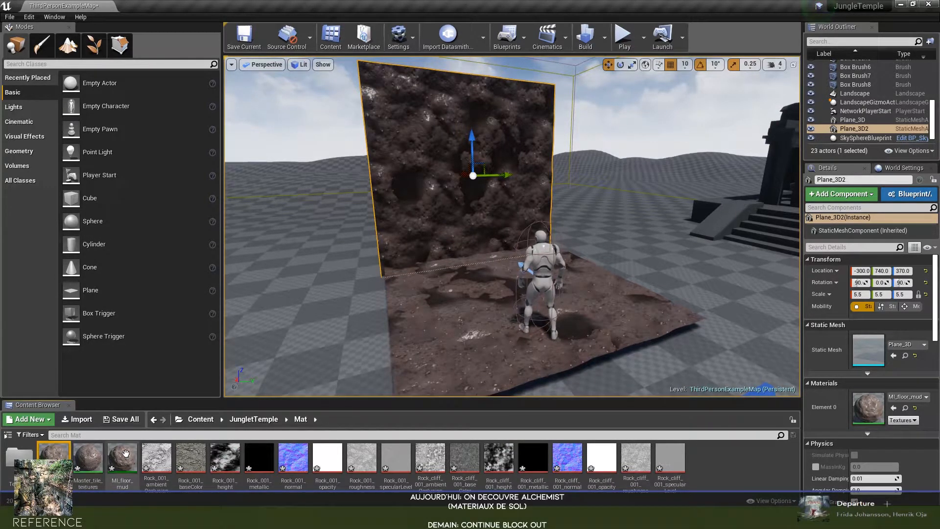
pyautogui.press('Delete')
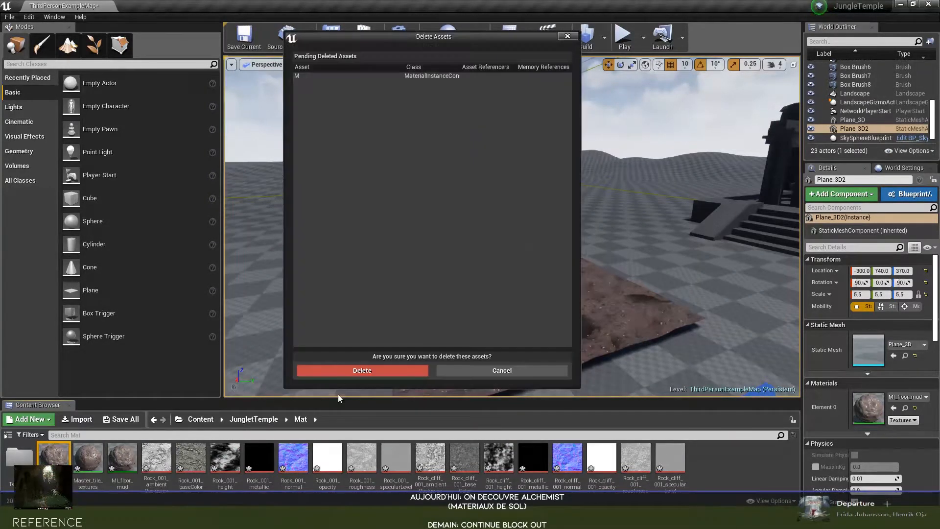
pyautogui.click(355, 376)
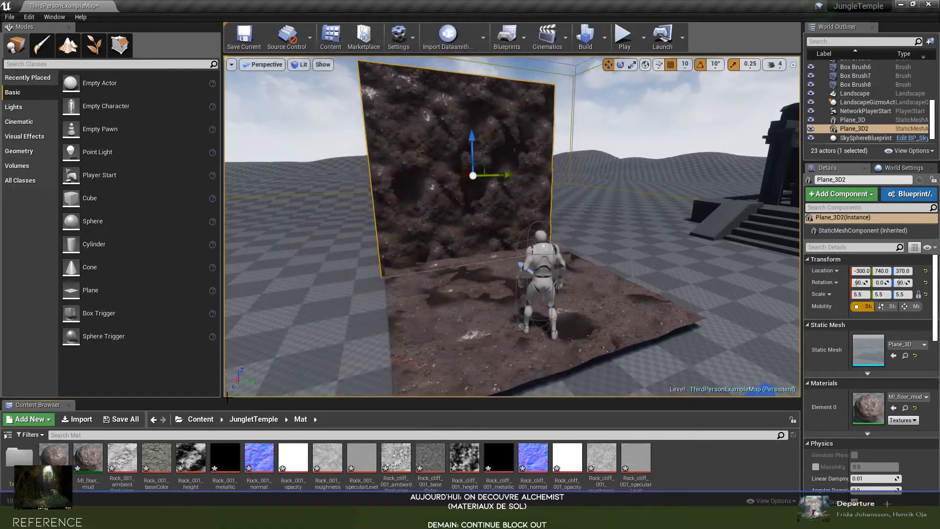
# - Create a material instance of the Master_tile_textures material named MI_rockCliff and open it for editing
pyautogui.rightClick(55, 460)
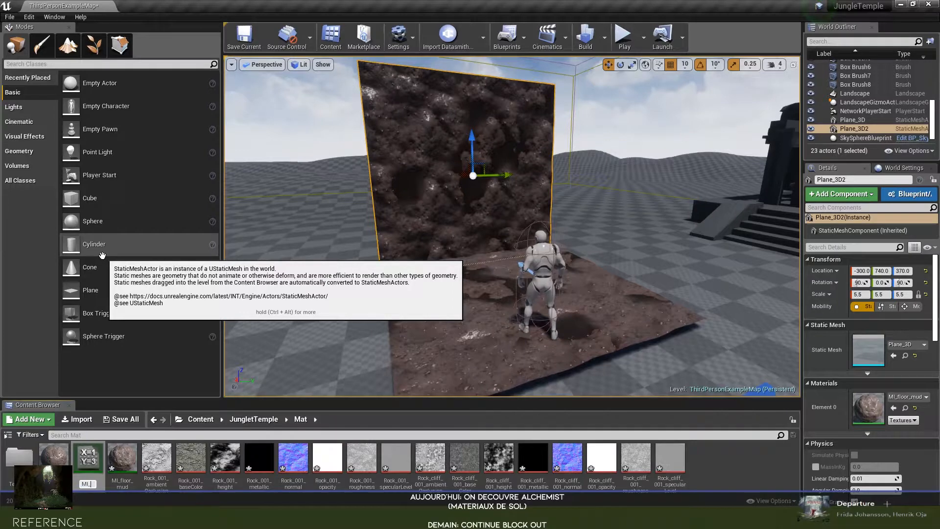
pyautogui.write('ockCliff')
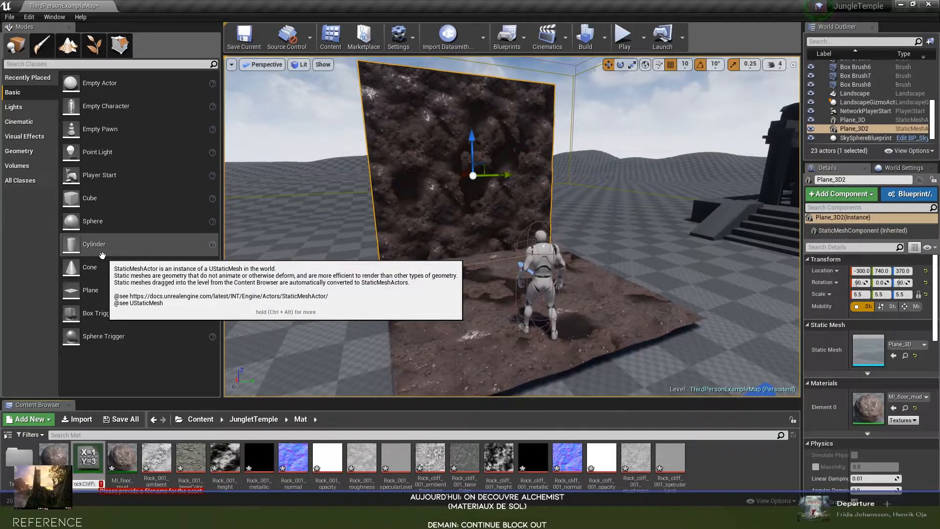
pyautogui.press('Return')
pyautogui.doubleClick(117, 455)
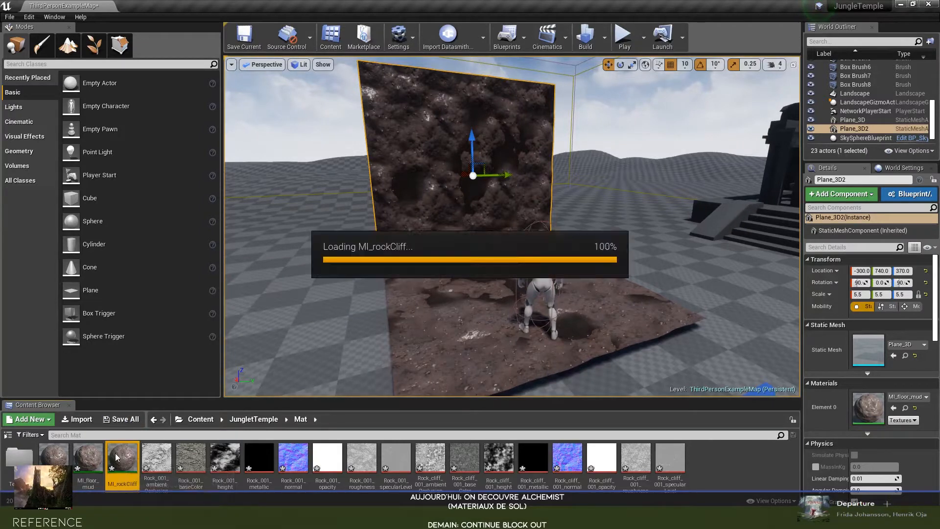
# - Enable the overrides for all texture parameters of MI_rockCliff, from AO_001 through the specular maps
pyautogui.click(348, 130)
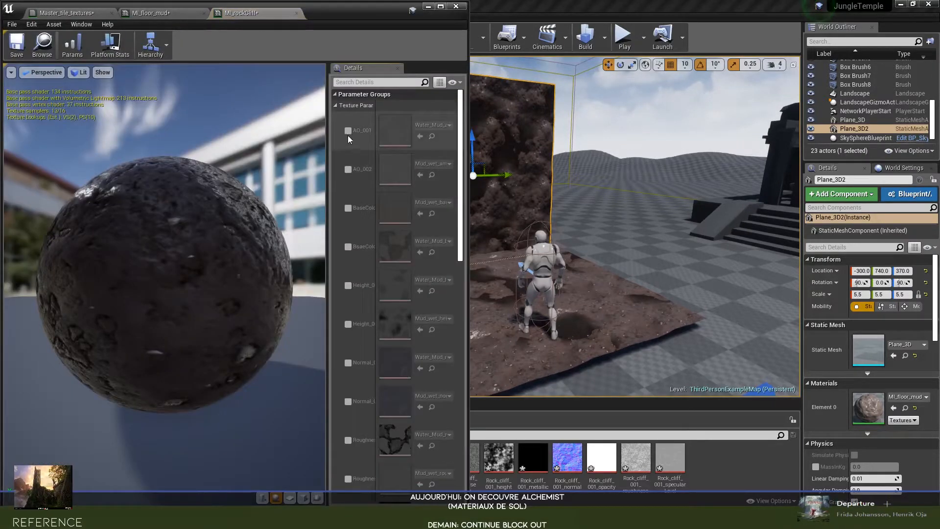
pyautogui.click(348, 170)
pyautogui.click(348, 208)
pyautogui.click(348, 247)
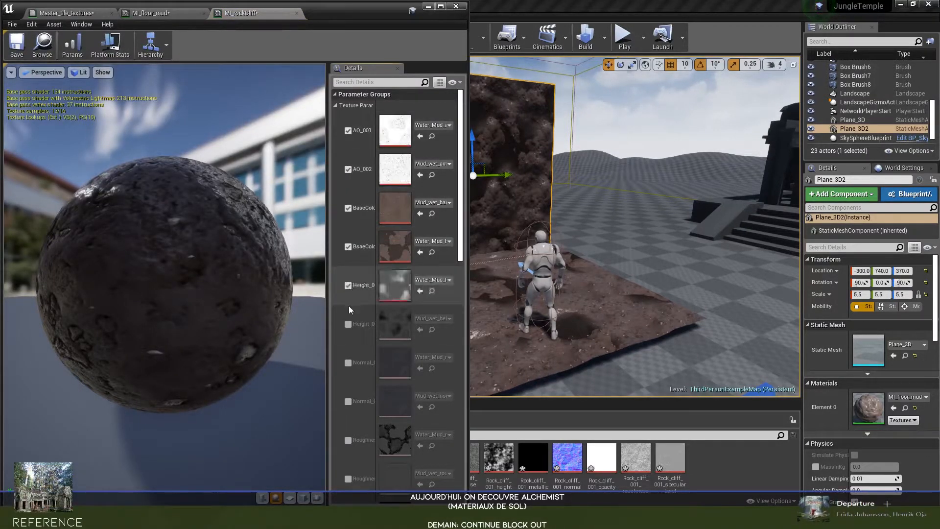
pyautogui.click(348, 324)
pyautogui.click(348, 362)
pyautogui.click(349, 404)
pyautogui.click(349, 440)
pyautogui.scroll(-3, 366, 414)
pyautogui.click(348, 431)
pyautogui.scroll(-5, 363, 411)
pyautogui.click(348, 392)
pyautogui.click(348, 431)
# - Assign the Rock_001 base color and ambient occlusion maps to the first-layer parameters and the Rock_cliff_001 equivalents to the second layer
pyautogui.moveTo(361, 18)
pyautogui.mouseDown()
pyautogui.moveTo(371, 35)
pyautogui.moveTo(372, 28)
pyautogui.mouseUp()
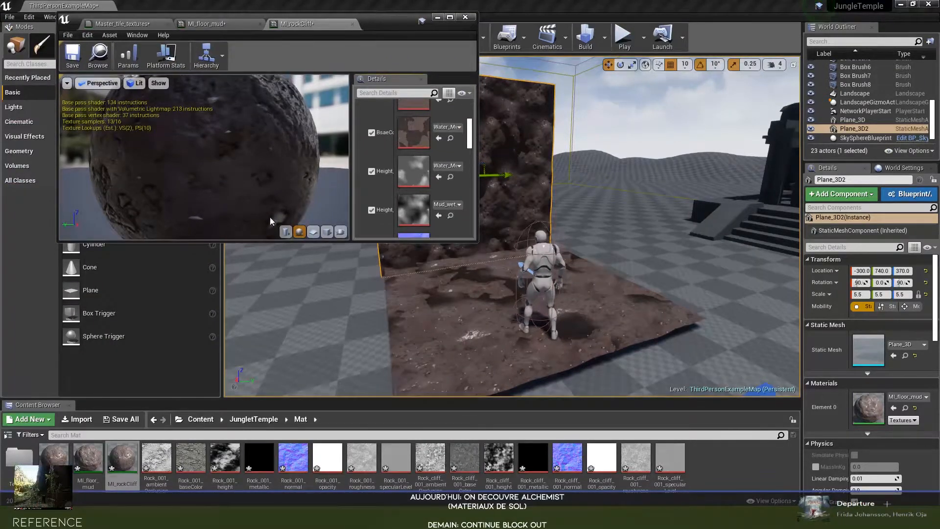
pyautogui.moveTo(248, 242); pyautogui.dragTo(247, 403)
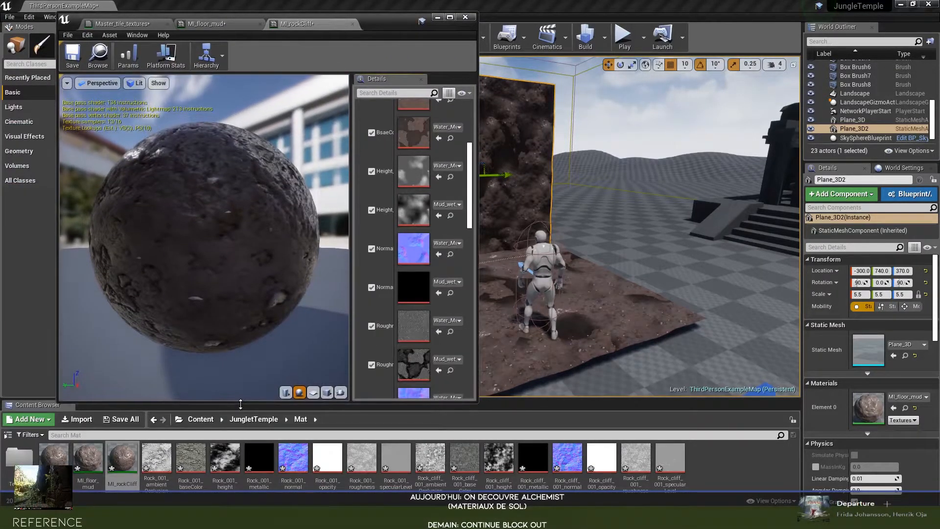
pyautogui.scroll(3, 362, 372)
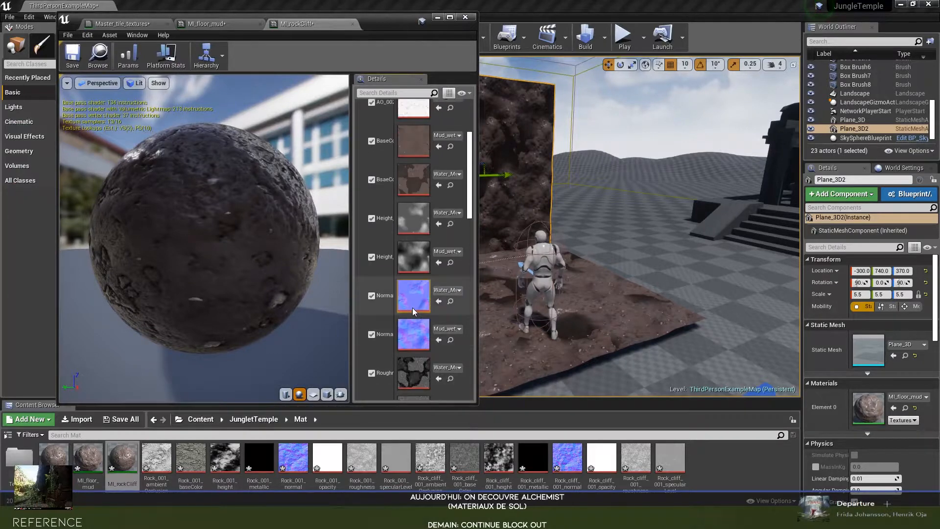
pyautogui.moveTo(191, 460); pyautogui.dragTo(415, 223)
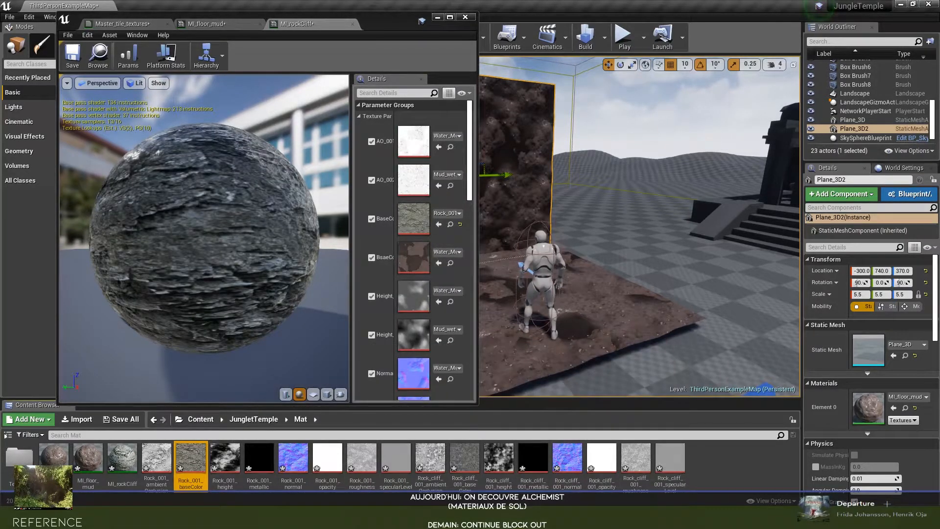
pyautogui.moveTo(464, 492); pyautogui.dragTo(420, 262)
pyautogui.moveTo(167, 487); pyautogui.dragTo(415, 142)
pyautogui.moveTo(430, 460); pyautogui.dragTo(420, 190)
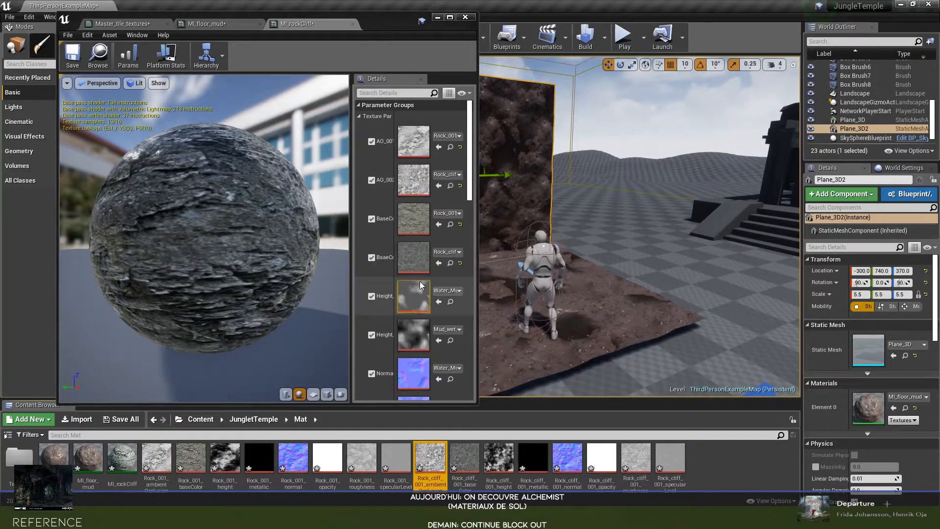
# - Assign the Rock_001 and Rock_cliff_001 height and normal maps to the matching height and normal parameters of MI_rockCliff
pyautogui.scroll(-1, 426, 294)
pyautogui.moveTo(225, 460); pyautogui.dragTo(422, 281)
pyautogui.moveTo(499, 460); pyautogui.dragTo(431, 321)
pyautogui.scroll(-1, 439, 306)
pyautogui.scroll(-3, 440, 307)
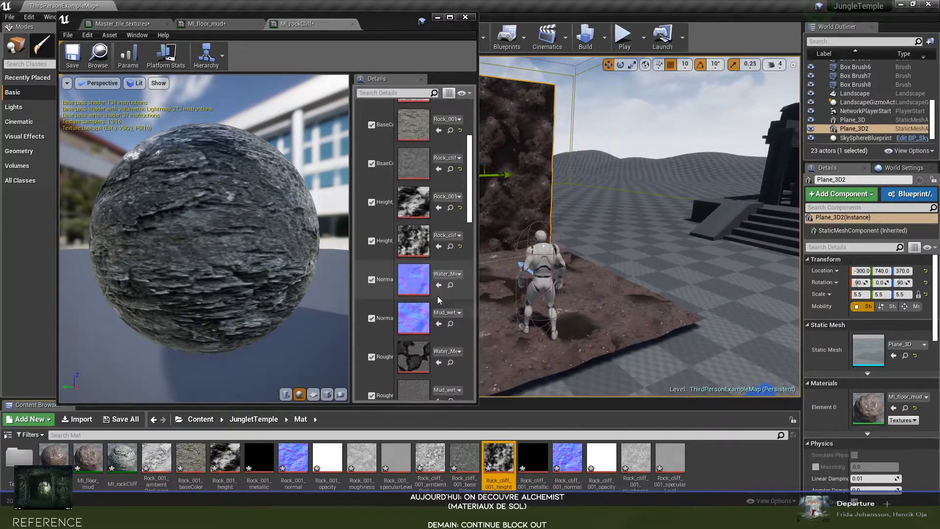
pyautogui.moveTo(293, 461); pyautogui.dragTo(414, 250)
pyautogui.moveTo(567, 458); pyautogui.dragTo(417, 288)
# - Assign the Rock_001 and Rock_cliff_001 roughness and specular maps to the matching roughness and specular parameters
pyautogui.scroll(-3, 412, 274)
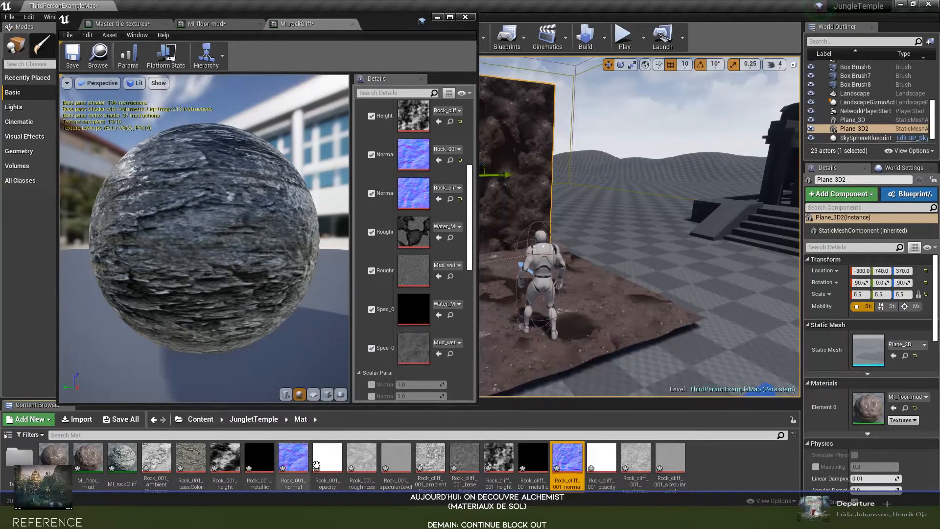
pyautogui.moveTo(361, 463); pyautogui.dragTo(415, 275)
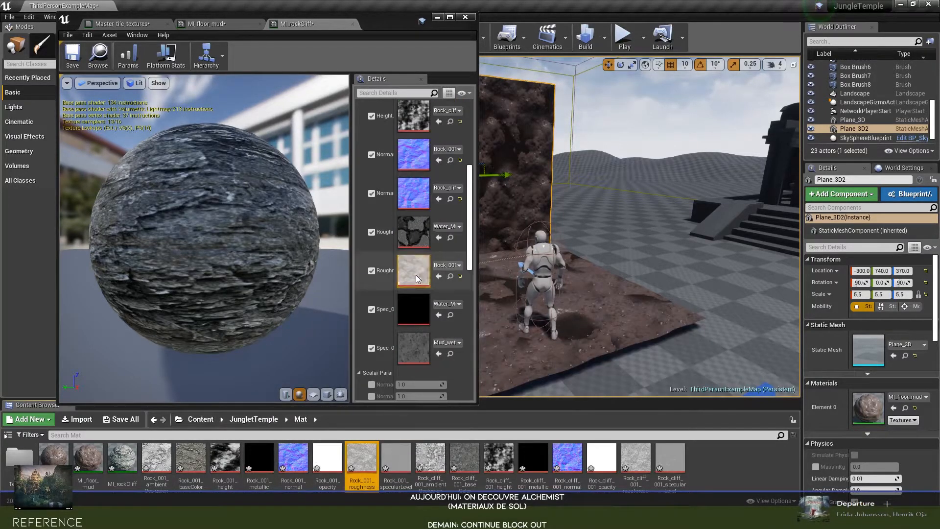
pyautogui.moveTo(636, 463); pyautogui.dragTo(425, 272)
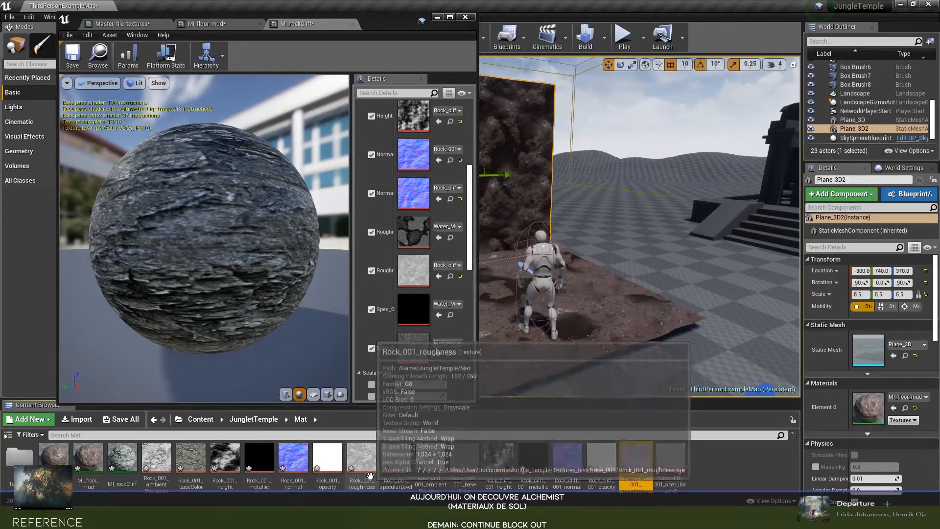
pyautogui.moveTo(362, 461); pyautogui.dragTo(413, 233)
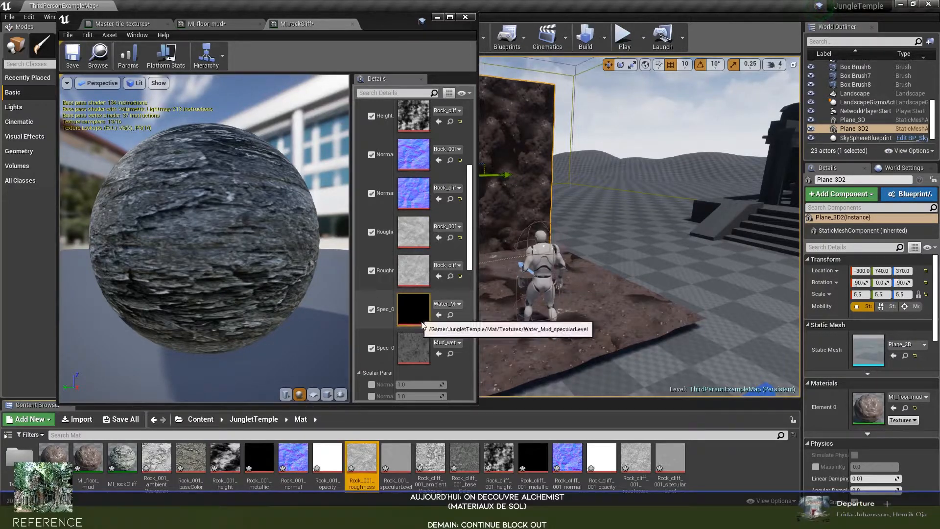
pyautogui.moveTo(670, 458); pyautogui.dragTo(414, 348)
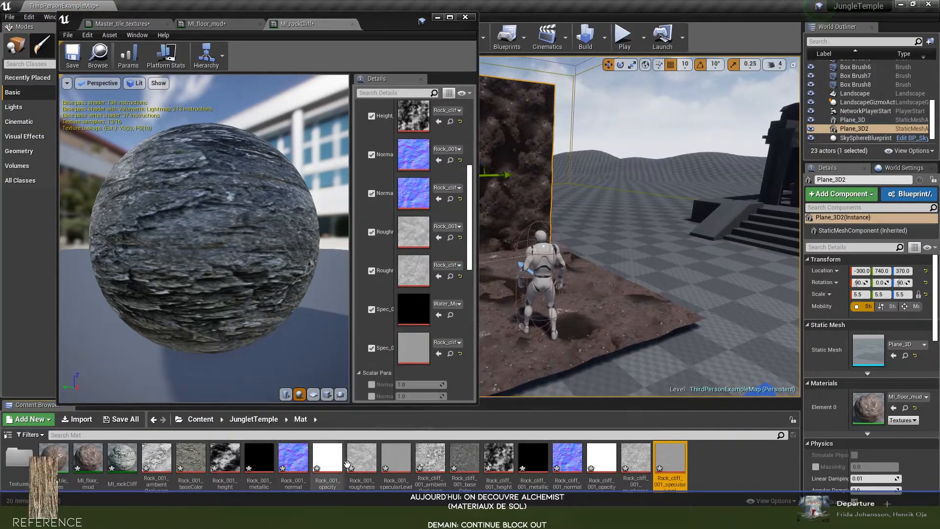
pyautogui.moveTo(395, 461); pyautogui.dragTo(411, 307)
# - Save MI_rockCliff and apply it to the upright plane Plane_3D2 in the level
pyautogui.moveTo(279, 265); pyautogui.dragTo(266, 228)
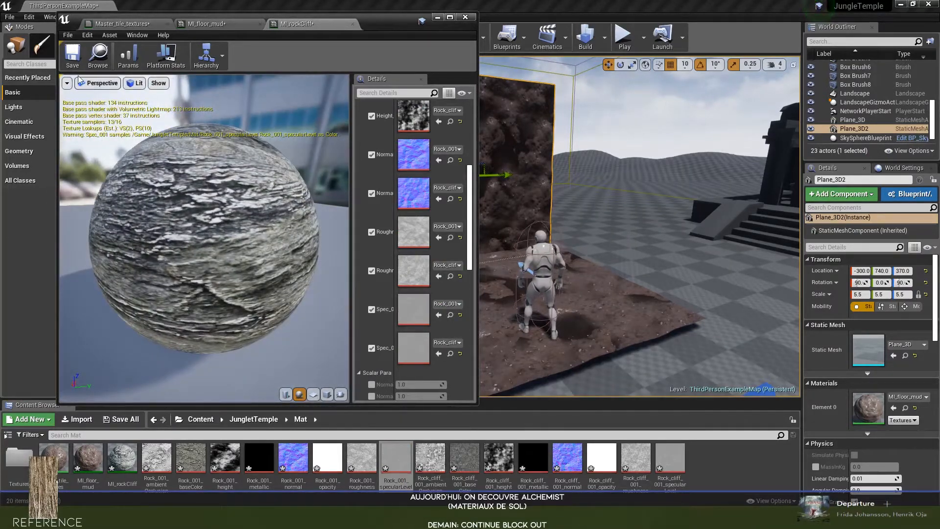
pyautogui.click(72, 53)
pyautogui.click(437, 18)
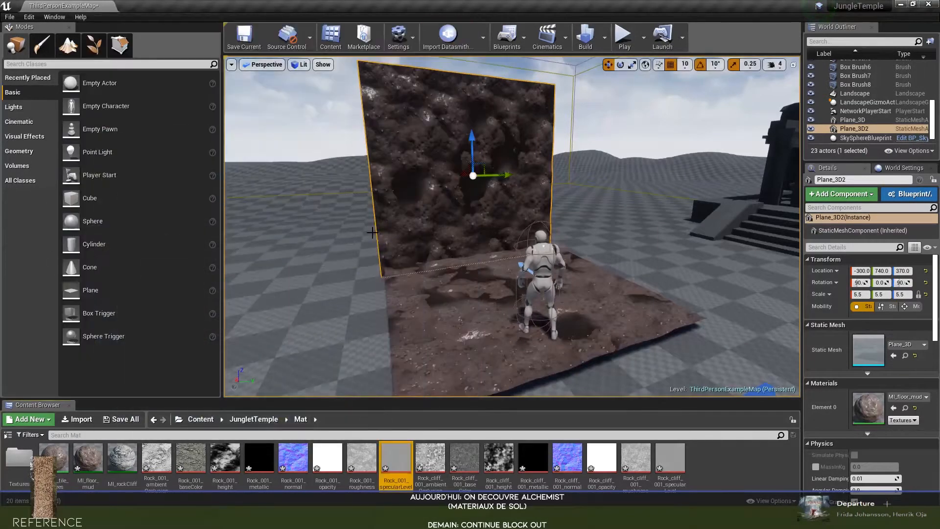
pyautogui.moveTo(123, 451); pyautogui.dragTo(449, 230)
pyautogui.moveTo(450, 230); pyautogui.dragTo(333, 202, button='right')
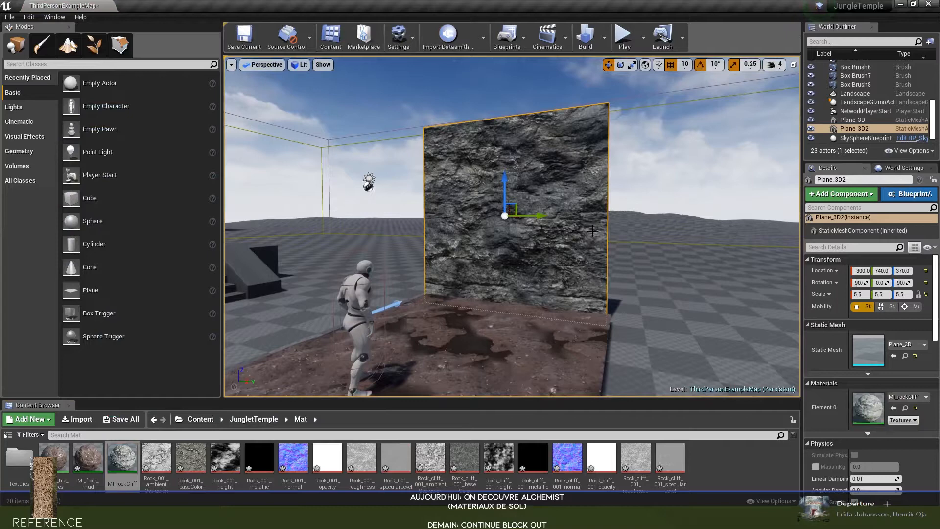
# - Make the level viewport full screen and set its screen percentage to 200
pyautogui.press('F11')
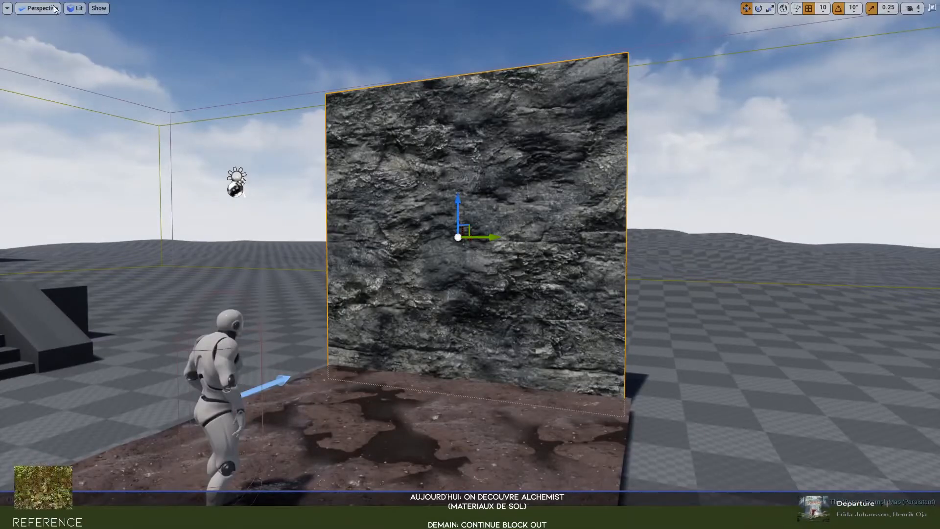
pyautogui.click(7, 8)
pyautogui.write('200')
pyautogui.press('Return')
pyautogui.moveTo(267, 182); pyautogui.dragTo(280, 185, button='right')
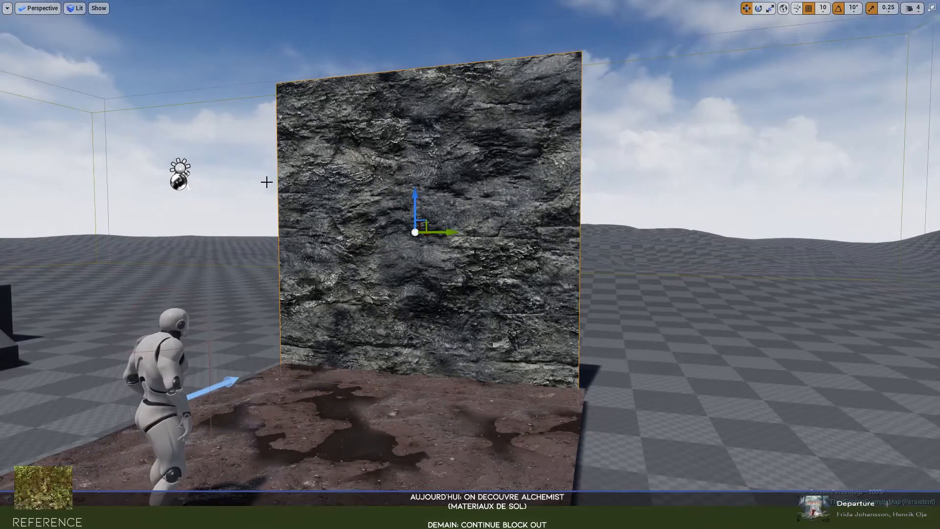
pyautogui.click(14, 10)
pyautogui.click(9, 10)
pyautogui.click(10, 10)
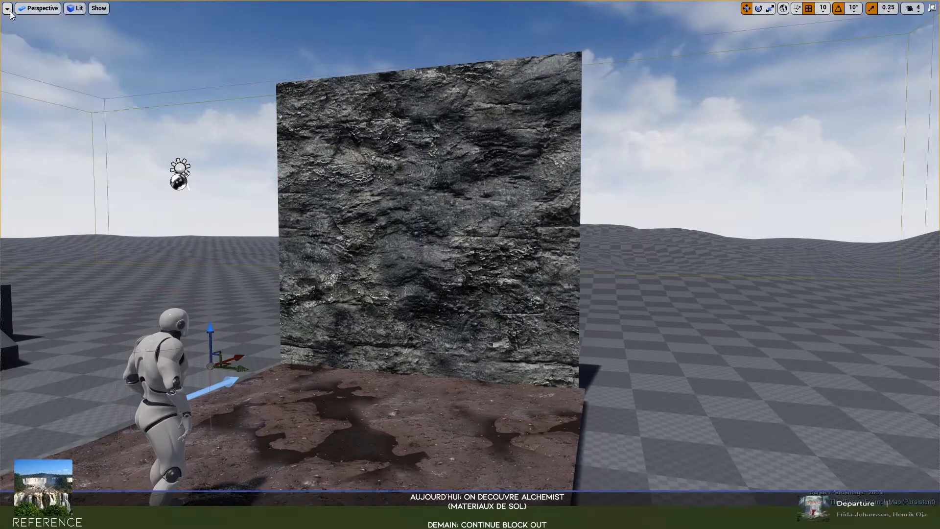
pyautogui.moveTo(176, 145); pyautogui.dragTo(206, 147, button='right')
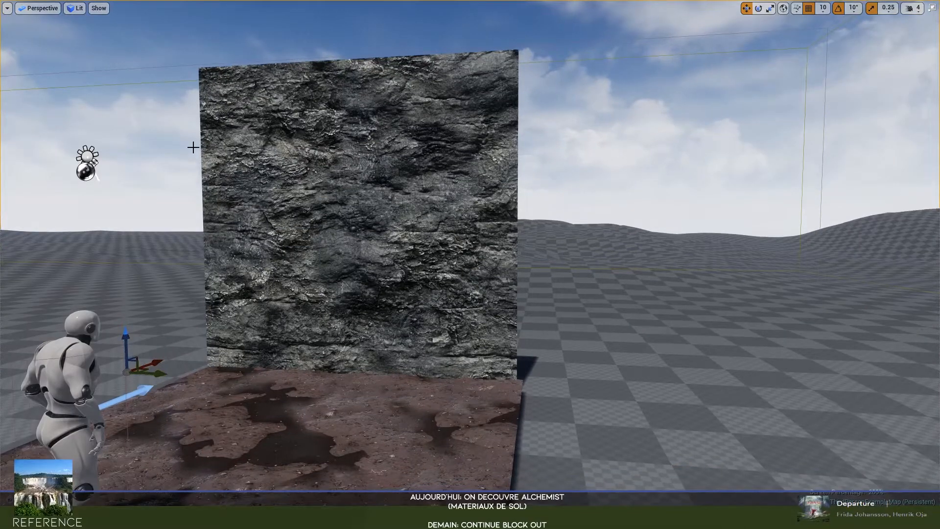
# - Play the level and walk the character around to examine the rock cliff wall and the mud floor
pyautogui.hotkey('alt', 'p')
pyautogui.press('w')
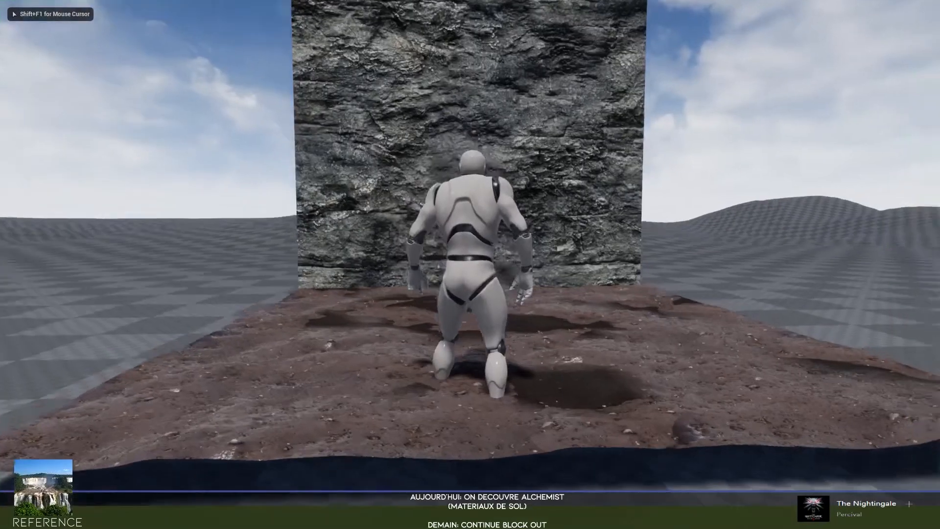
pyautogui.press('s')
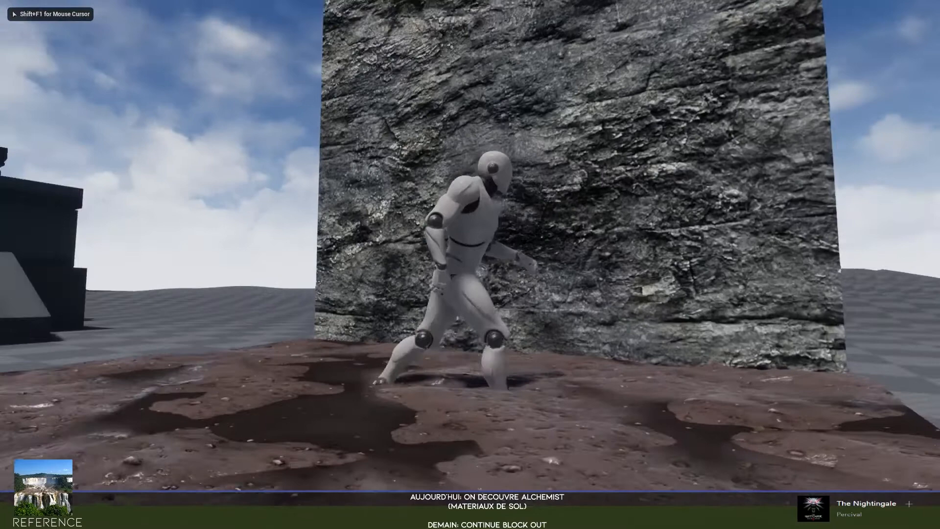
pyautogui.press('a')
pyautogui.press('a')
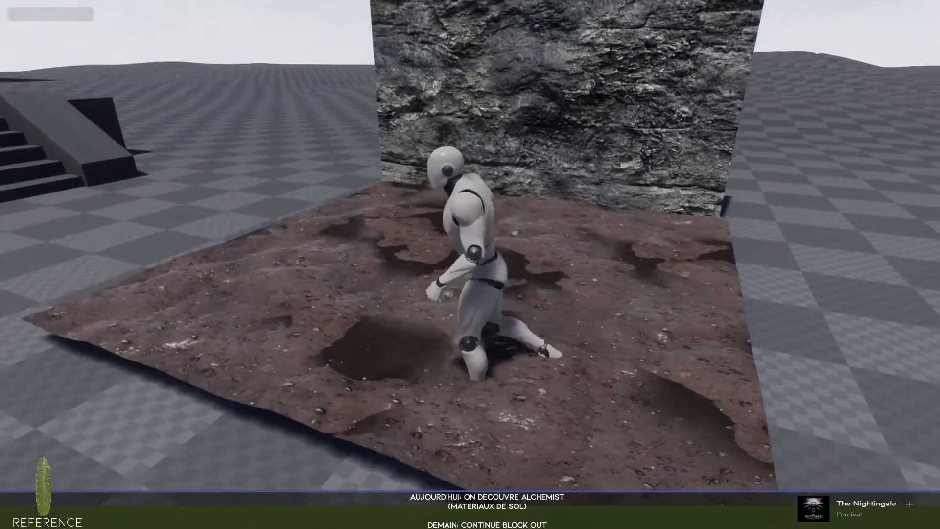
pyautogui.press('s')
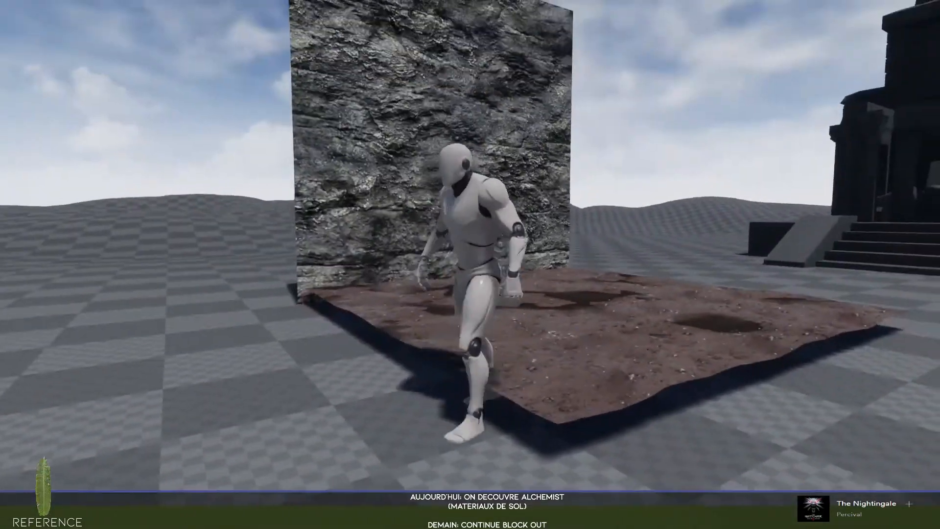
pyautogui.press('d')
pyautogui.press('space')
pyautogui.press('w')
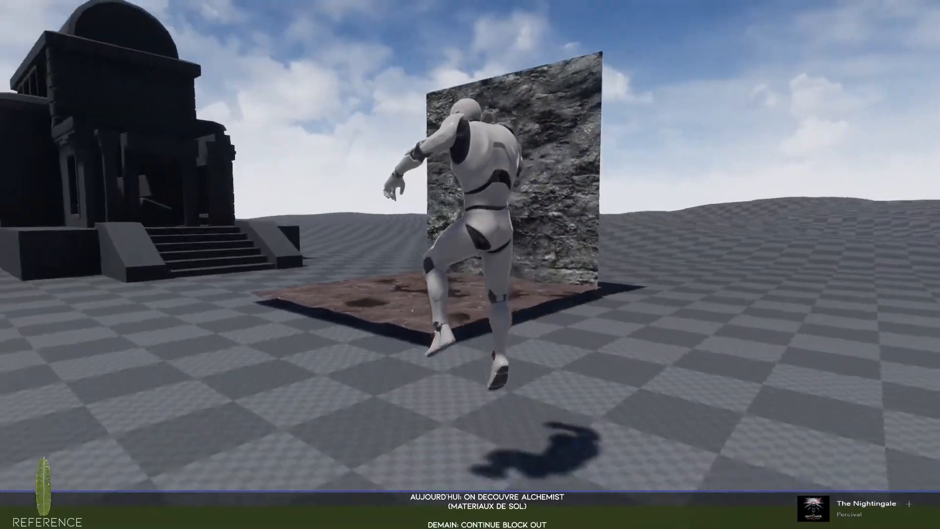
pyautogui.press('s')
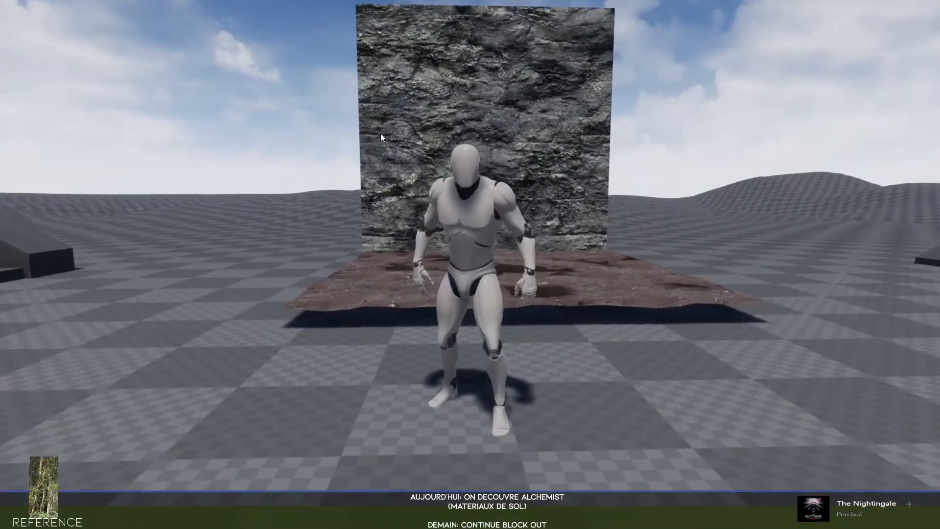
# - Stop the play session and reset the level viewport's screen percentage
pyautogui.press('Escape')
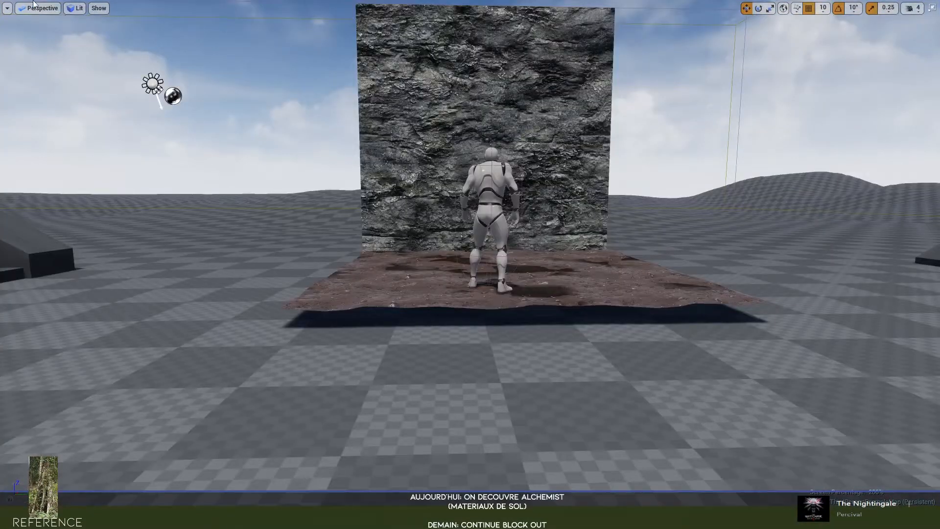
pyautogui.click(9, 8)
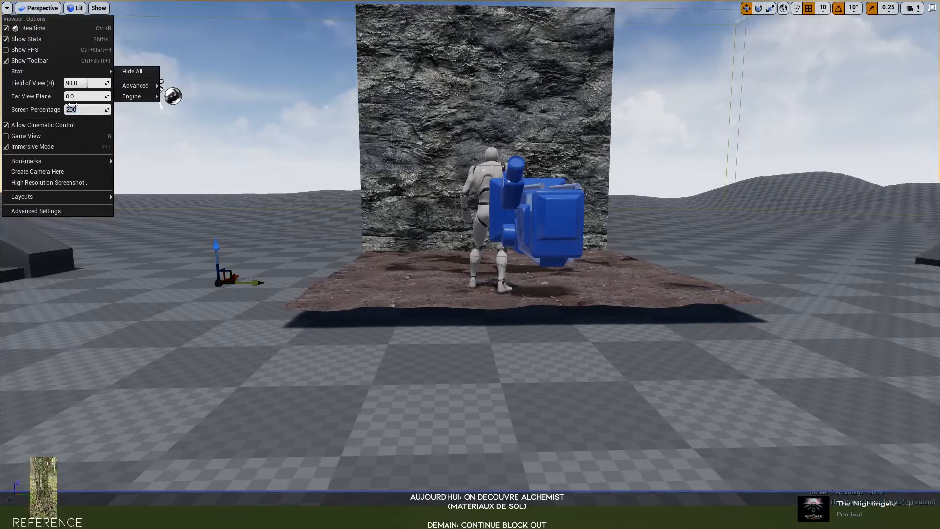
pyautogui.click(8, 9)
pyautogui.moveTo(66, 84); pyautogui.dragTo(90, 67, button='right')
pyautogui.press('w')
pyautogui.moveTo(226, 138); pyautogui.dragTo(181, 151, button='right')
pyautogui.press('d')
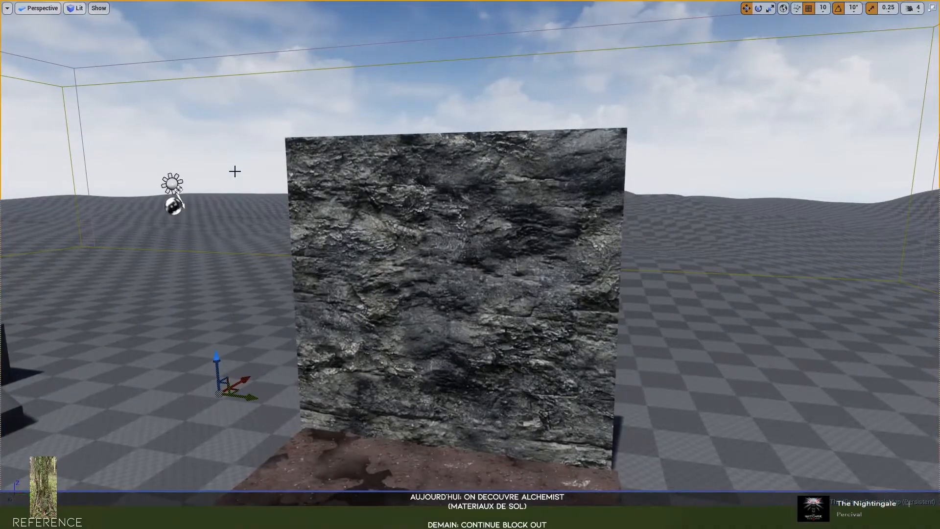
# - Leave the full-screen viewport and open MI_rockCliff to enable all its normal, tessellation and tiling scalar parameters
pyautogui.press('F11')
pyautogui.doubleClick(122, 460)
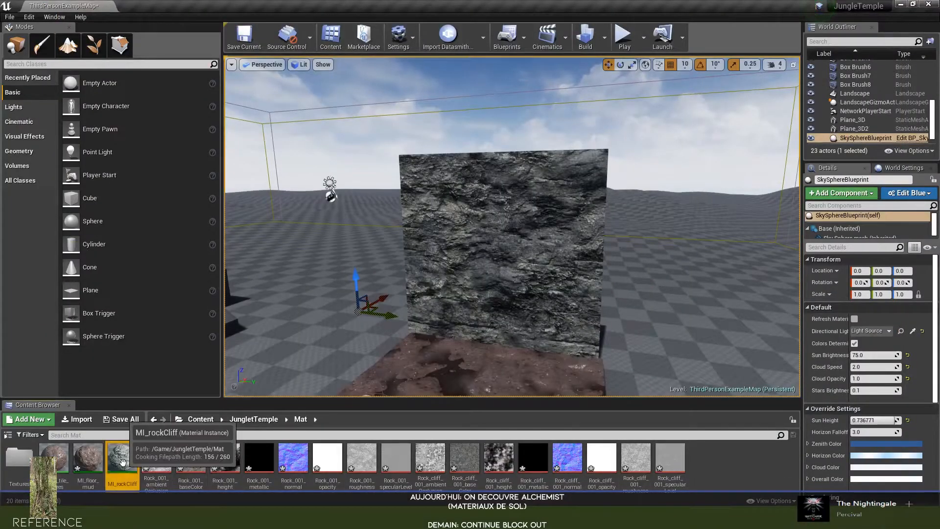
pyautogui.scroll(-3, 410, 235)
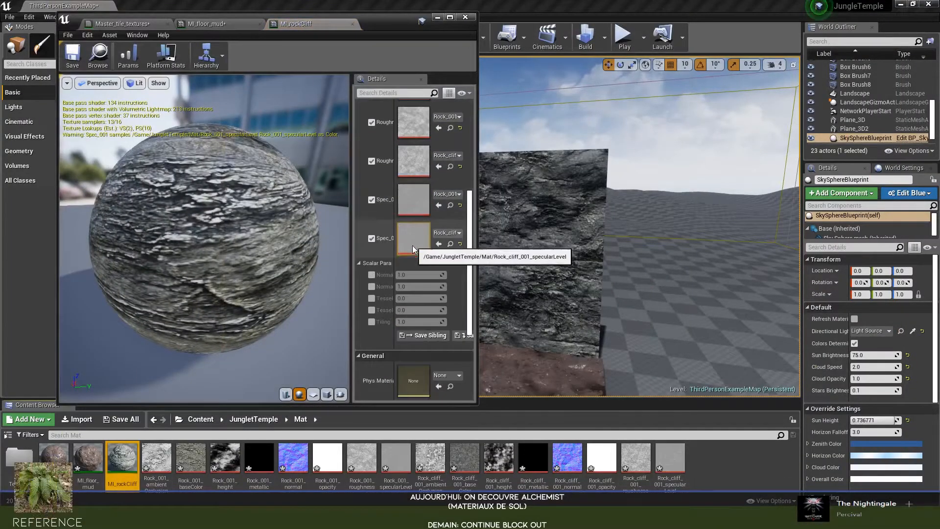
pyautogui.click(371, 275)
pyautogui.click(372, 286)
pyautogui.click(372, 298)
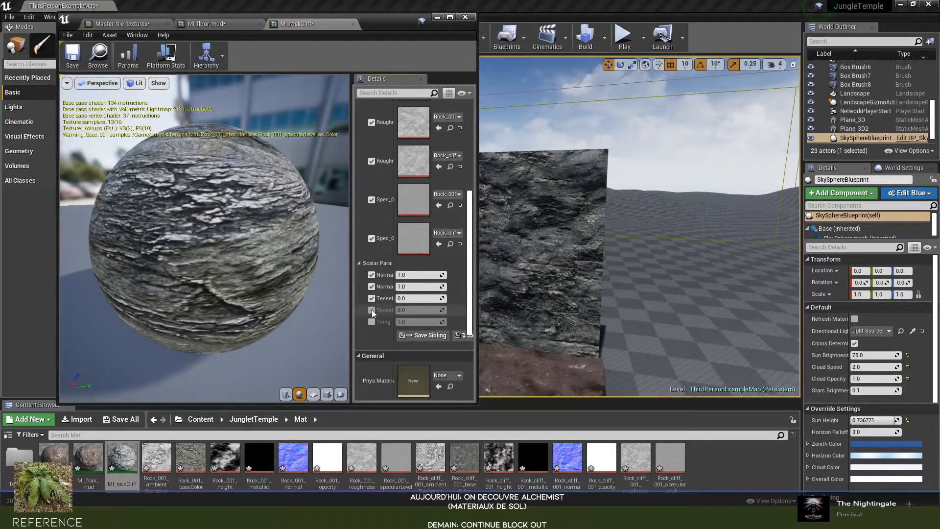
pyautogui.click(372, 310)
pyautogui.click(372, 322)
# - Set the Tiling parameter of MI_rockCliff to 3, keeping the rock wall in view beside the editor
pyautogui.moveTo(393, 22); pyautogui.dragTo(270, 30)
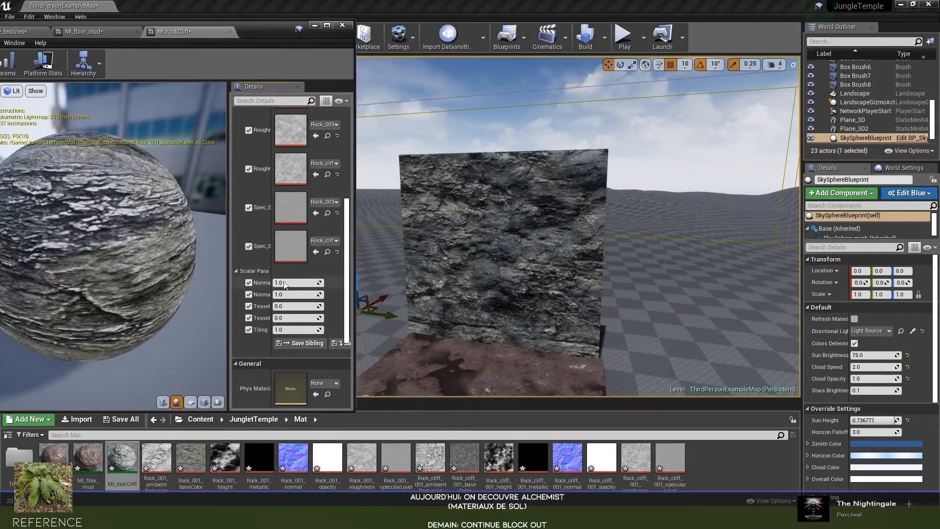
pyautogui.write('3')
pyautogui.press('Return')
pyautogui.moveTo(480, 245); pyautogui.dragTo(519, 311, button='right')
pyautogui.press('w')
pyautogui.press('s')
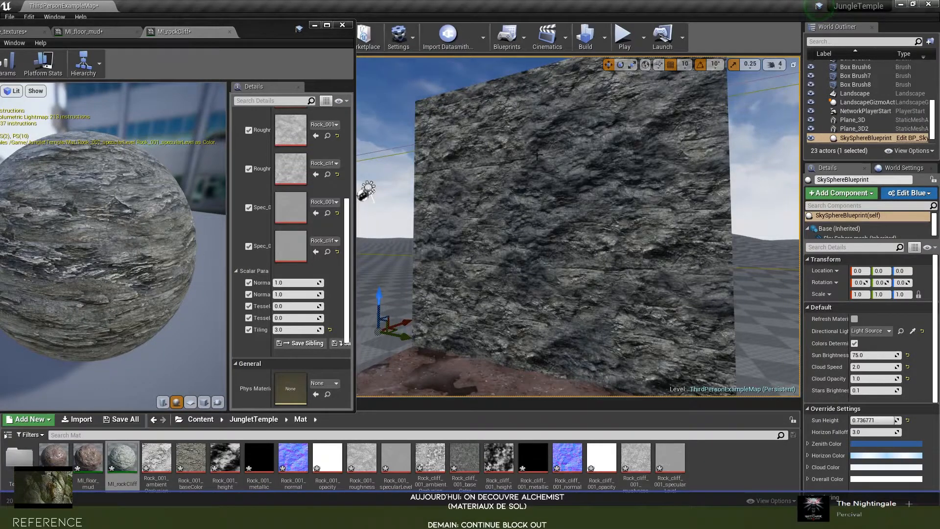
# - Set the first normal strength parameter of MI_rockCliff to 1.5
pyautogui.click(295, 283)
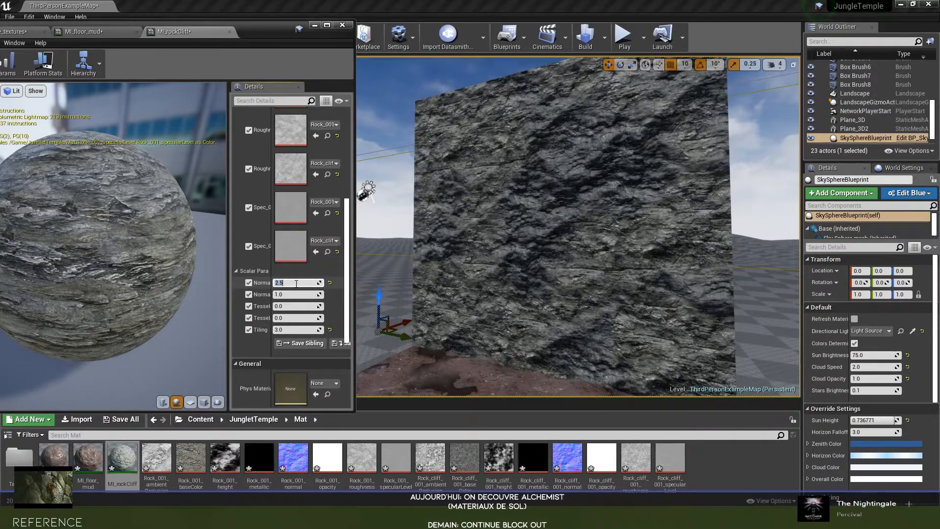
pyautogui.write('1.5')
pyautogui.press('Return')
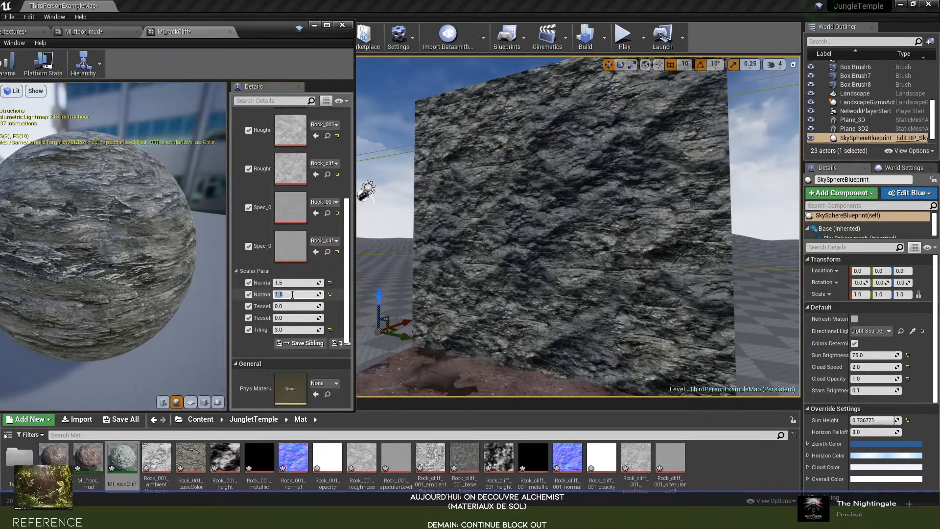
# - Try the values 1, 5 and 100 for the first tessellation parameter of MI_rockCliff
pyautogui.click(288, 306)
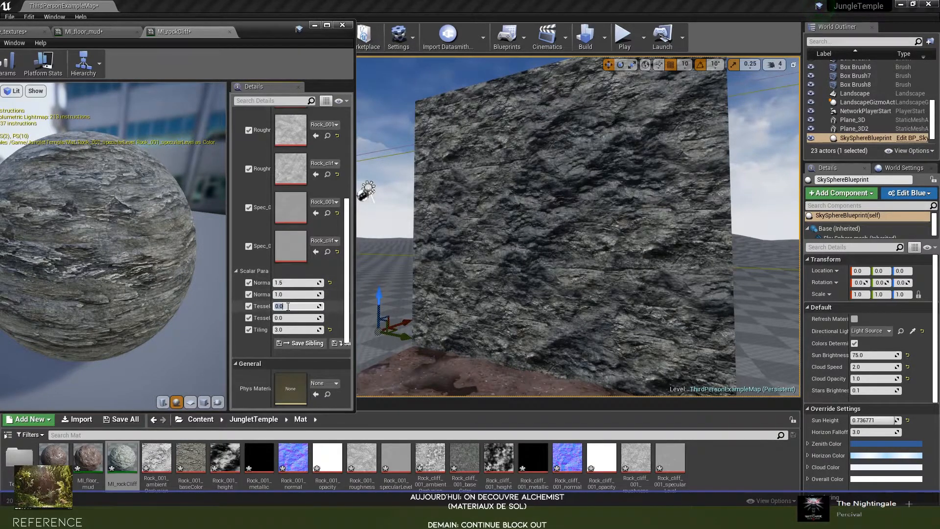
pyautogui.write('1')
pyautogui.press('Return')
pyautogui.write('5')
pyautogui.press('Return')
pyautogui.write('10')
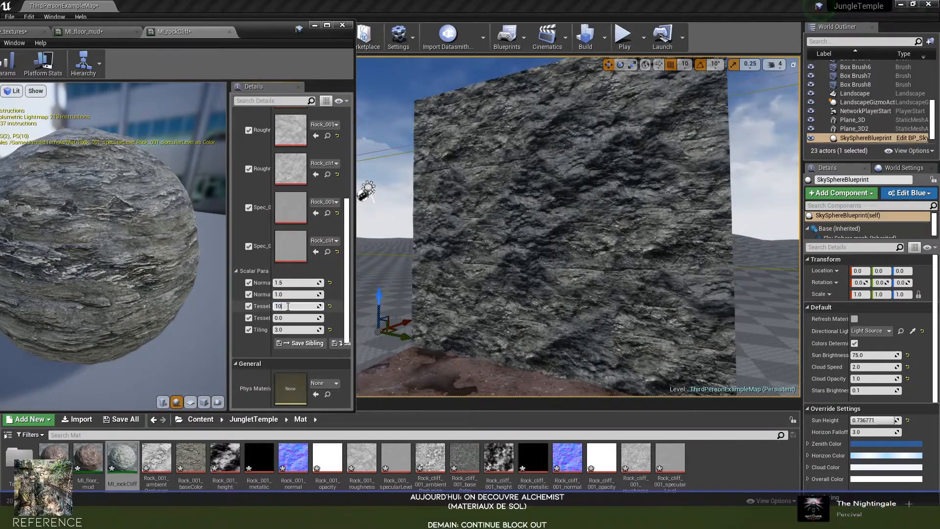
pyautogui.write('0')
pyautogui.press('Return')
# - Set the second tessellation parameter of MI_rockCliff to 100 and the first one to 10
pyautogui.click(287, 318)
pyautogui.write('100')
pyautogui.press('Return')
pyautogui.click(295, 306)
pyautogui.write('50')
pyautogui.press('Return')
pyautogui.write('20')
pyautogui.press('Return')
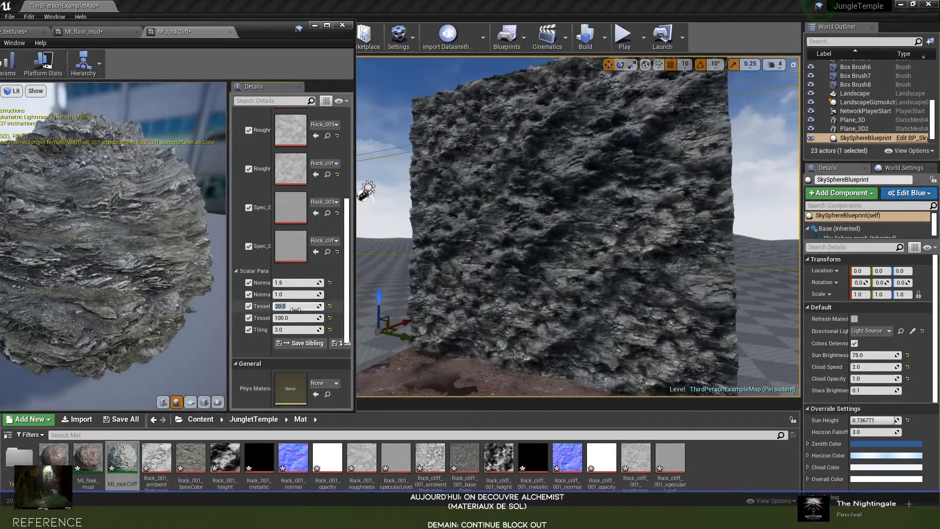
pyautogui.write('10')
pyautogui.press('Return')
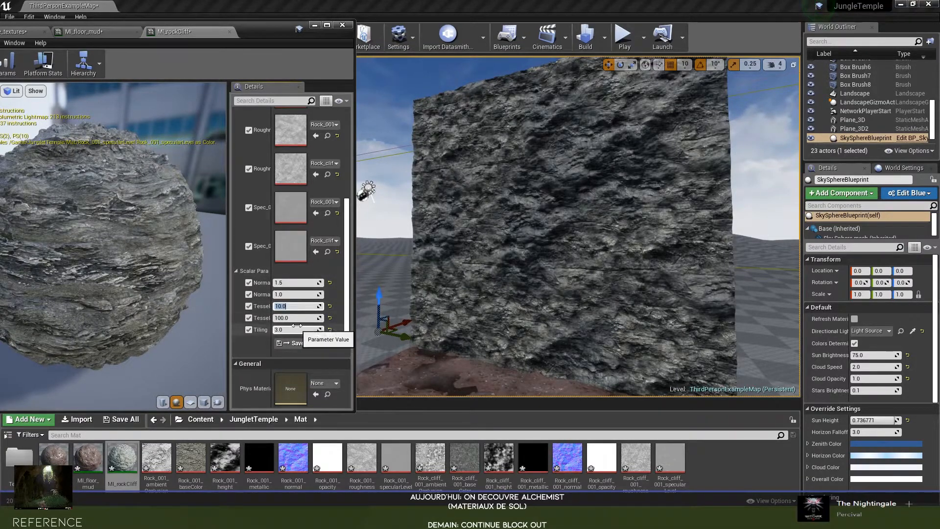
# - Minimise the material instance editor and examine the displaced rock wall in a full-screen viewport
pyautogui.moveTo(470, 279)
pyautogui.mouseDown(button='right')
pyautogui.moveTo(416, 267)
pyautogui.moveTo(421, 245)
pyautogui.moveTo(475, 296)
pyautogui.mouseUp(button='right')
pyautogui.click(315, 26)
pyautogui.moveTo(371, 188); pyautogui.dragTo(416, 215, button='right')
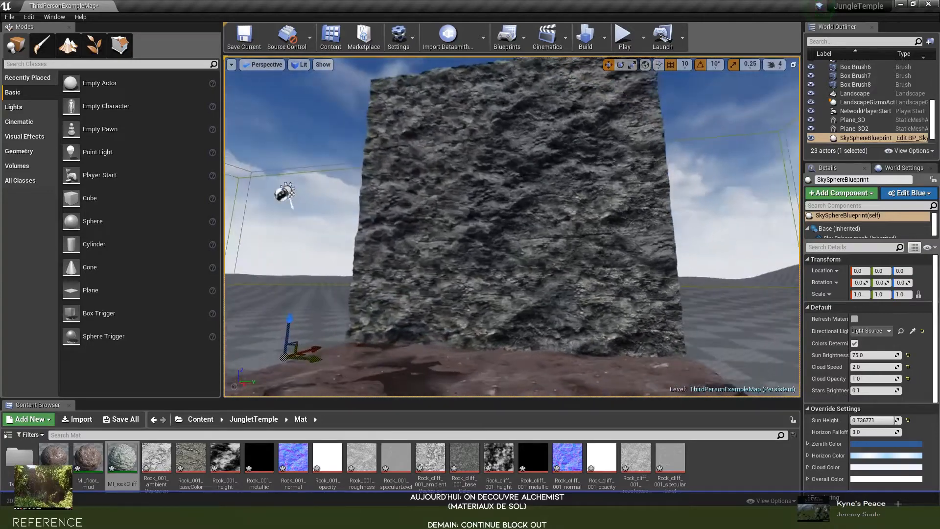
pyautogui.moveTo(375, 189); pyautogui.dragTo(377, 211, button='right')
pyautogui.press('F11')
pyautogui.press('w')
pyautogui.press('s')
pyautogui.press('s')
# - Rotate the upright rock plane about its vertical axis and shift it sideways behind the mud floor
pyautogui.click(670, 270)
pyautogui.press('e')
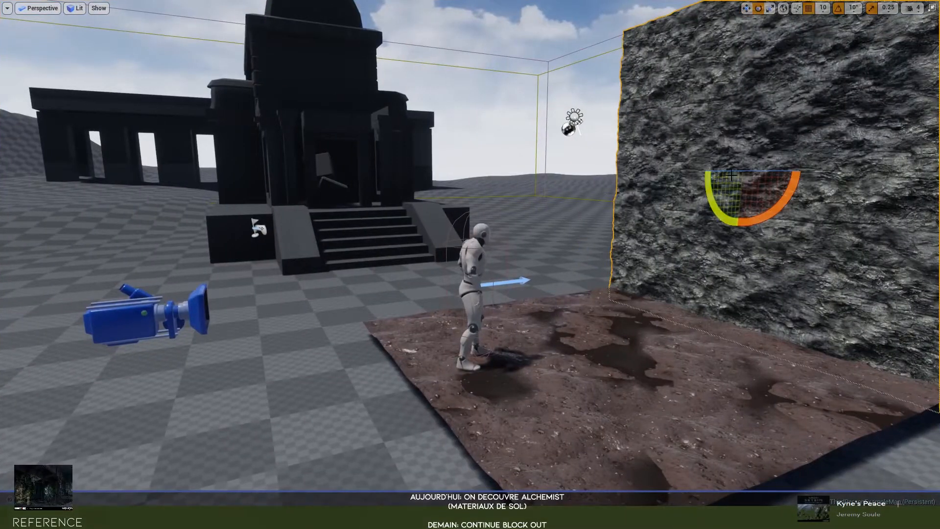
pyautogui.moveTo(745, 171); pyautogui.dragTo(810, 173)
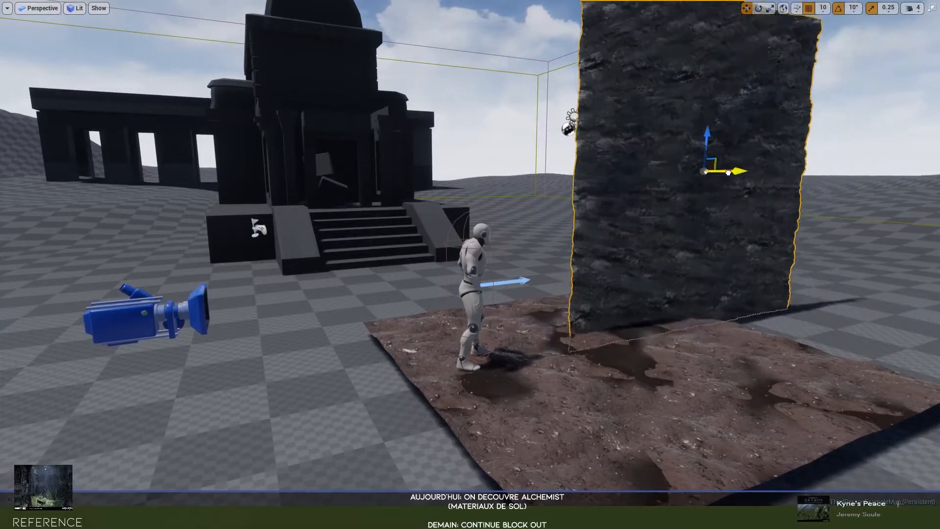
# - Move the mud floor plane along X to -300 so it lines up with the base of the rock wall
pyautogui.press('d')
pyautogui.moveTo(700, 182); pyautogui.dragTo(563, 208, button='right')
pyautogui.press('w')
pyautogui.press('q')
pyautogui.press('w')
pyautogui.press('s')
pyautogui.press('d')
pyautogui.press('a')
pyautogui.press('e')
pyautogui.click(500, 352)
pyautogui.press('f')
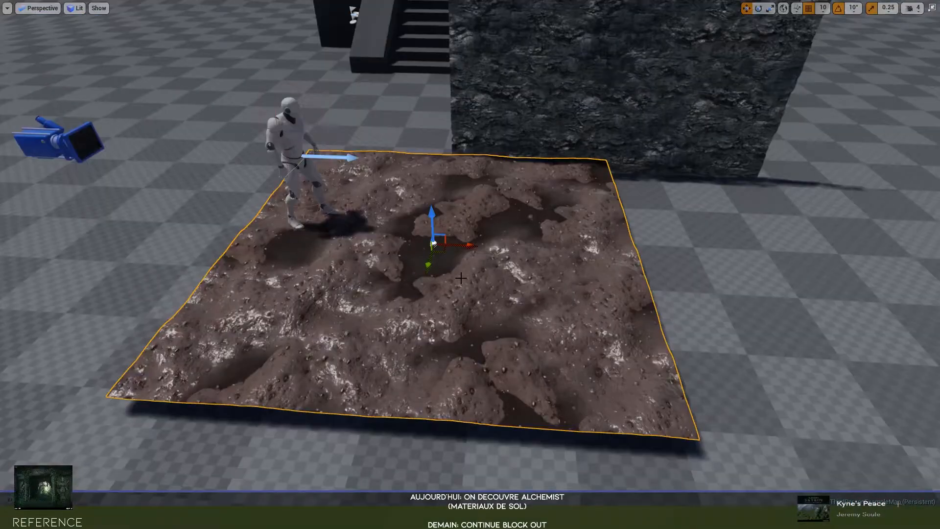
pyautogui.moveTo(455, 252); pyautogui.dragTo(680, 245)
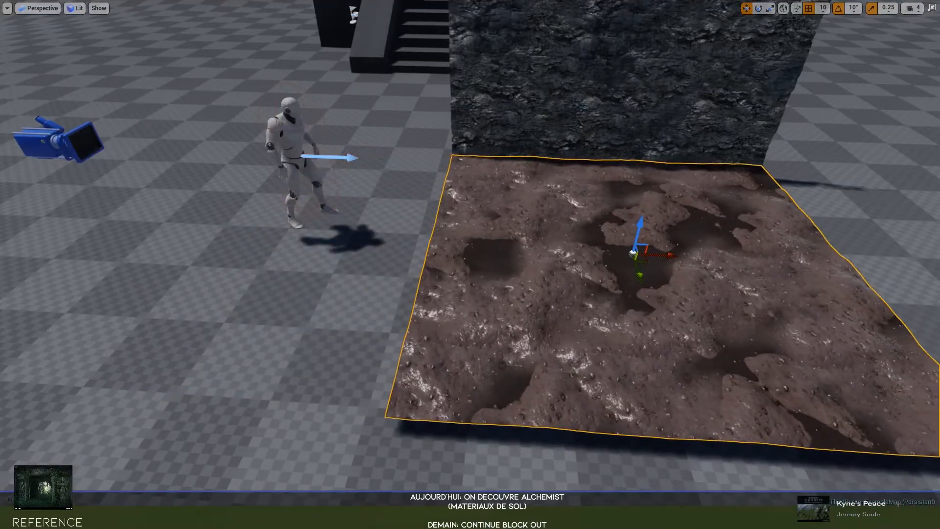
# - Open the Plane_3D mesh from the JungletTemple Mesh folder, set its collision complexity to Use Complex Collision As Simple and save it
pyautogui.press('a')
pyautogui.moveTo(460, 186); pyautogui.dragTo(519, 189, button='right')
pyautogui.press('F11')
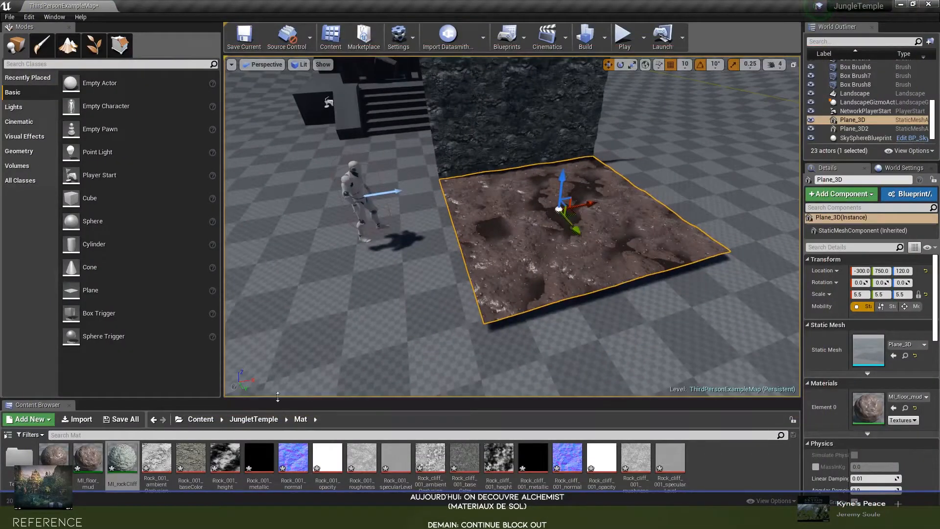
pyautogui.click(257, 420)
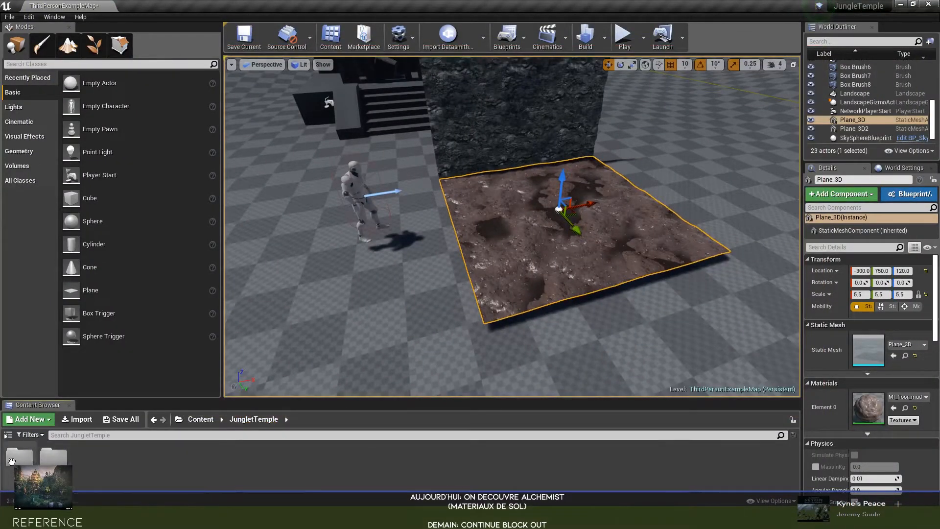
pyautogui.doubleClick(53, 456)
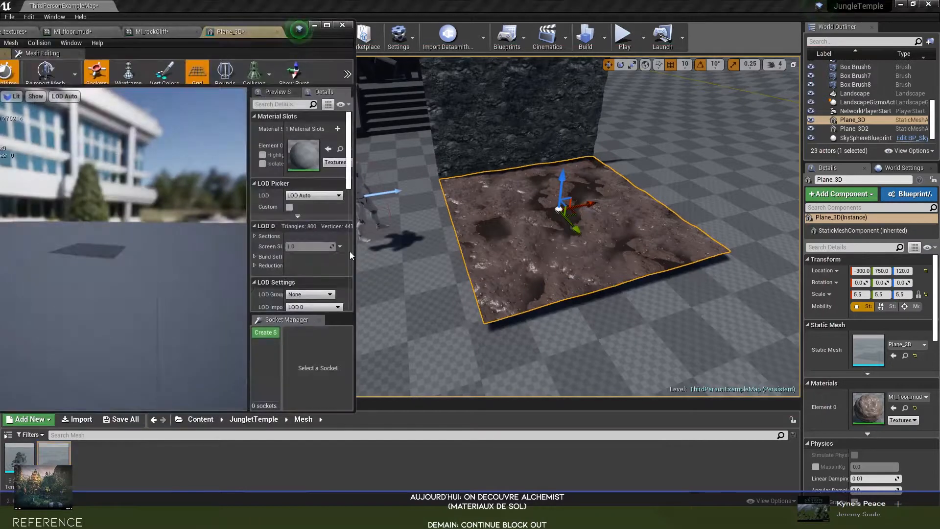
pyautogui.moveTo(279, 23); pyautogui.dragTo(447, 43)
pyautogui.scroll(-6, 481, 258)
pyautogui.scroll(-3, 482, 259)
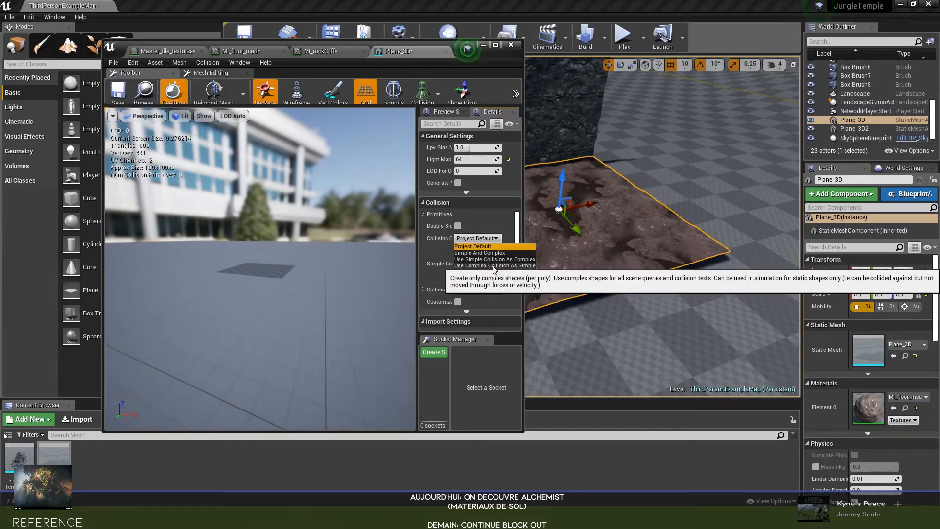
pyautogui.click(492, 266)
pyautogui.click(120, 99)
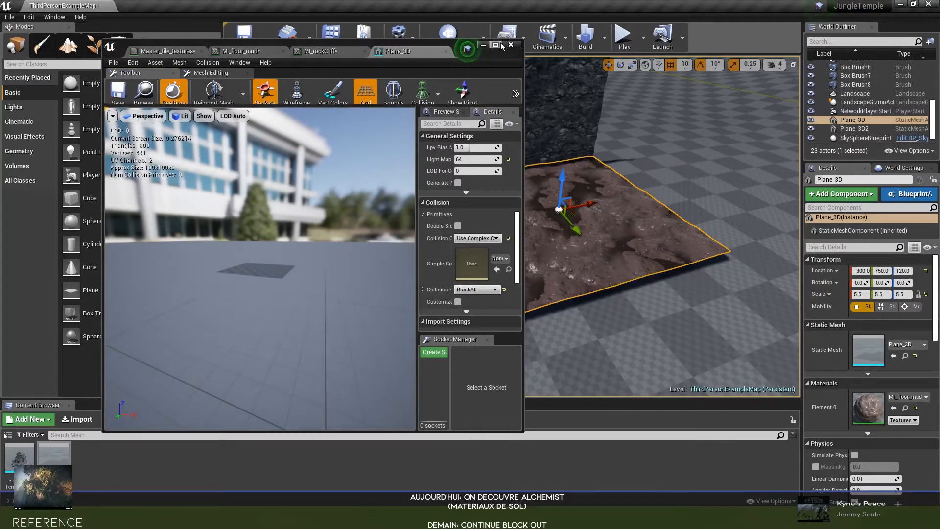
pyautogui.click(482, 46)
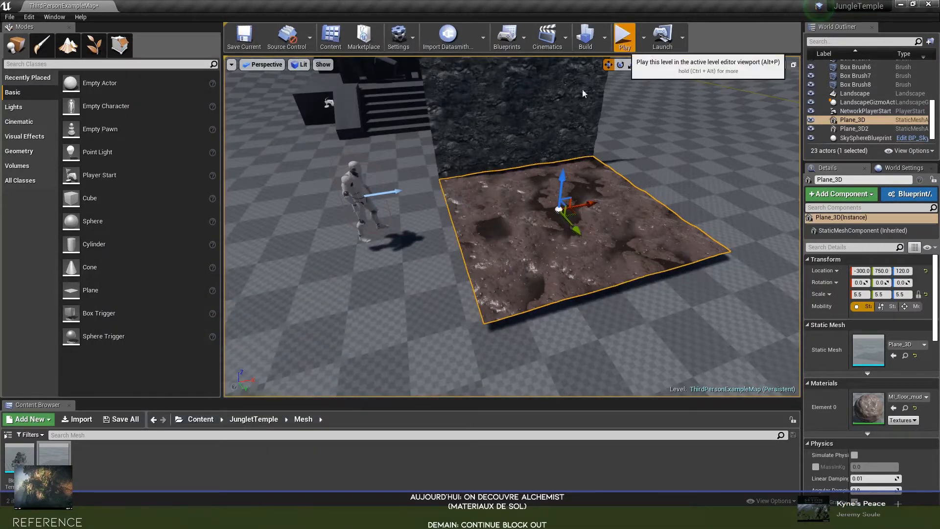
# - Play the level and run and jump the character around the mud floor and rock wall to test the plane's collision
pyautogui.click(623, 36)
pyautogui.press('w')
pyautogui.press('a')
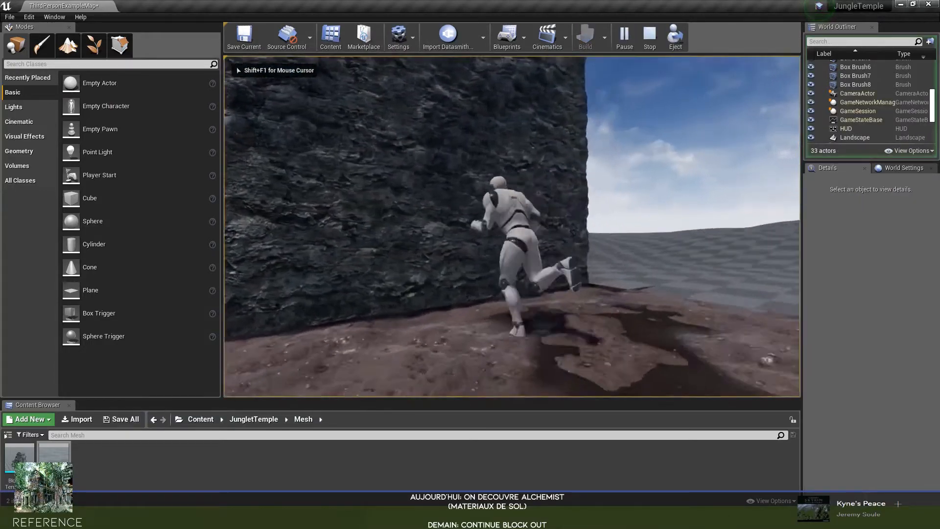
pyautogui.press('d')
pyautogui.press('s')
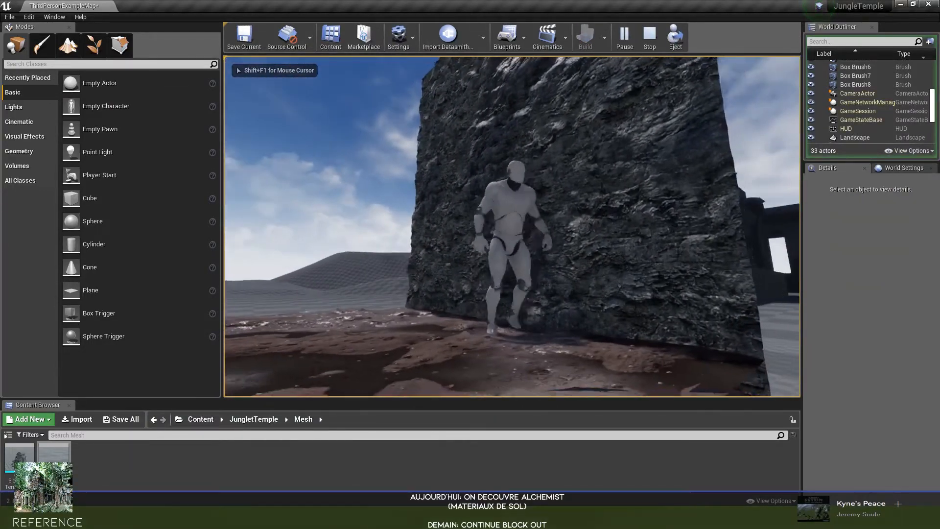
pyautogui.press('w')
pyautogui.press('s')
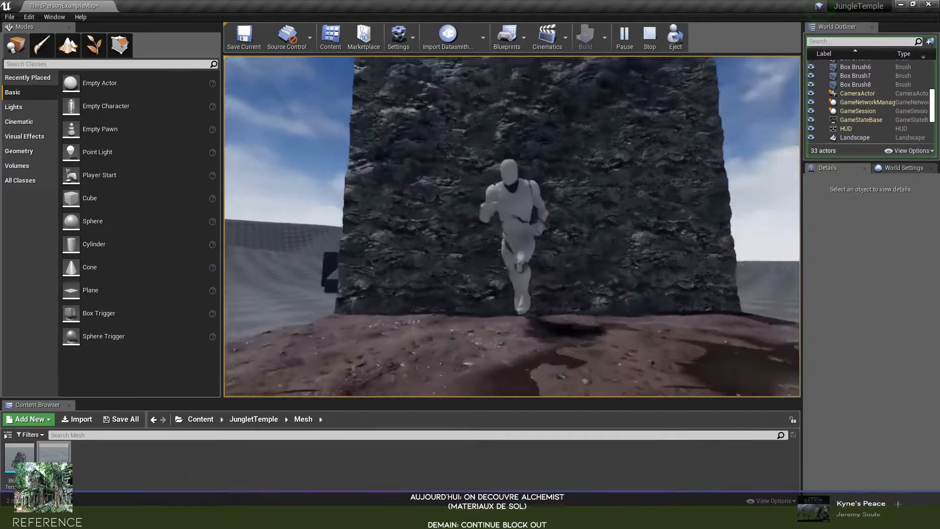
pyautogui.press('w')
pyautogui.press('s')
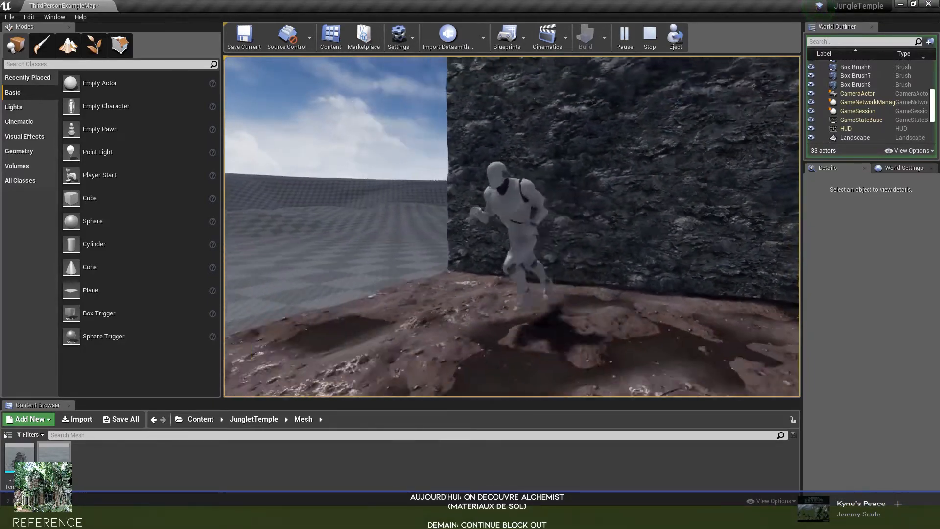
pyautogui.press('w')
pyautogui.press('a')
pyautogui.press('d')
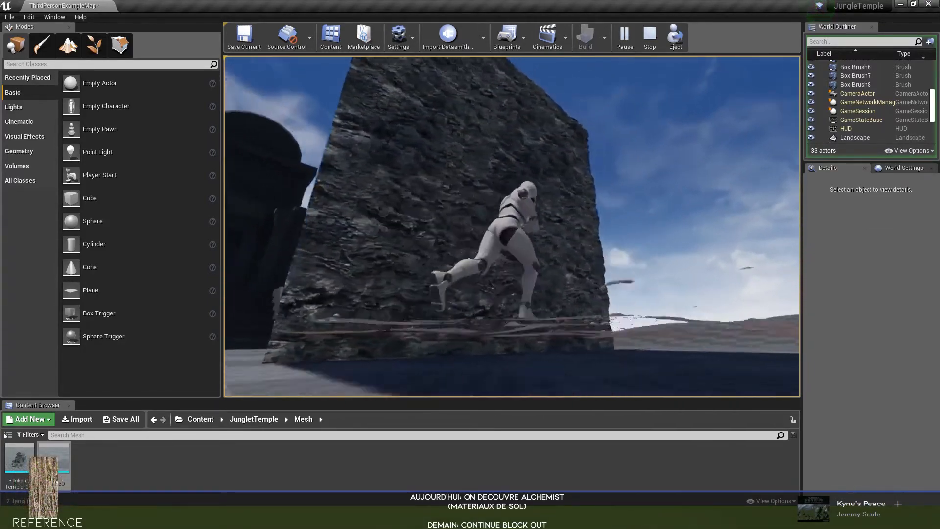
pyautogui.press('s')
pyautogui.press('w')
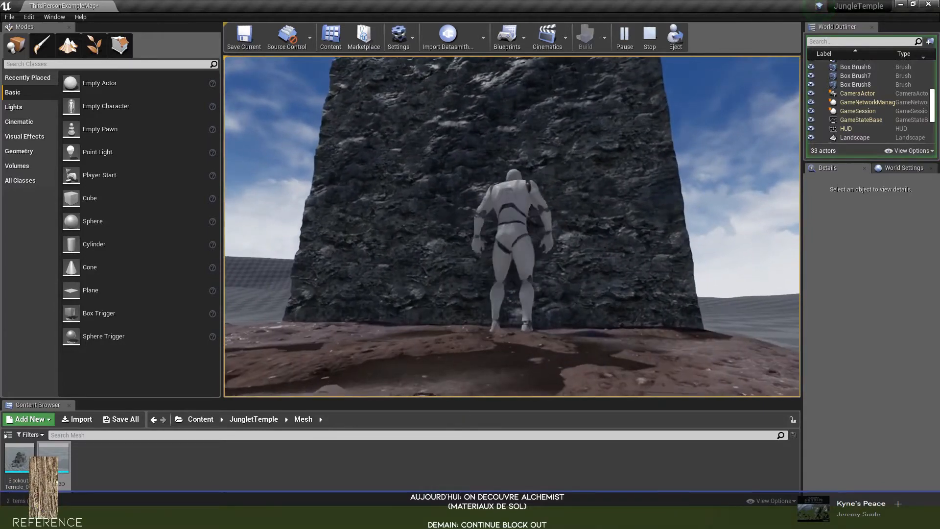
pyautogui.press('a')
pyautogui.press('w')
pyautogui.press('space')
pyautogui.press('s')
pyautogui.press('space')
pyautogui.press('w')
pyautogui.press('w')
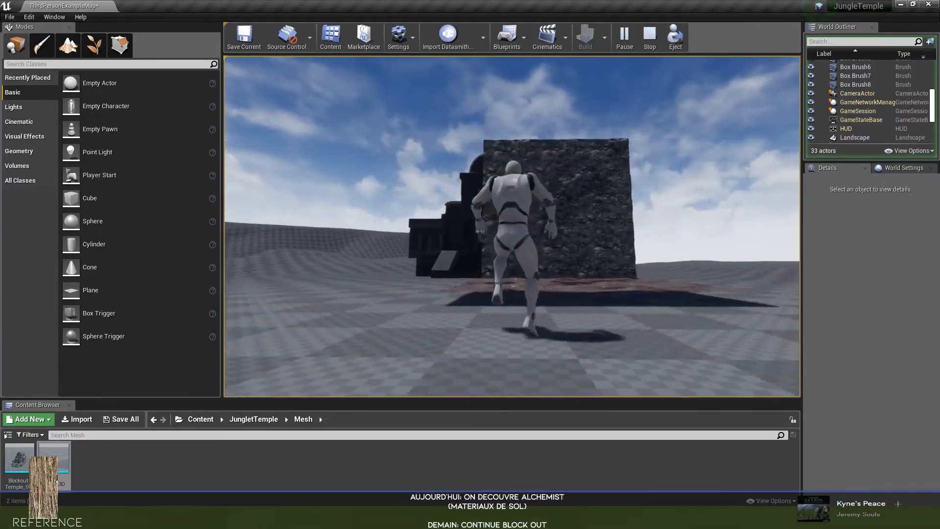
pyautogui.press('d')
pyautogui.press('s')
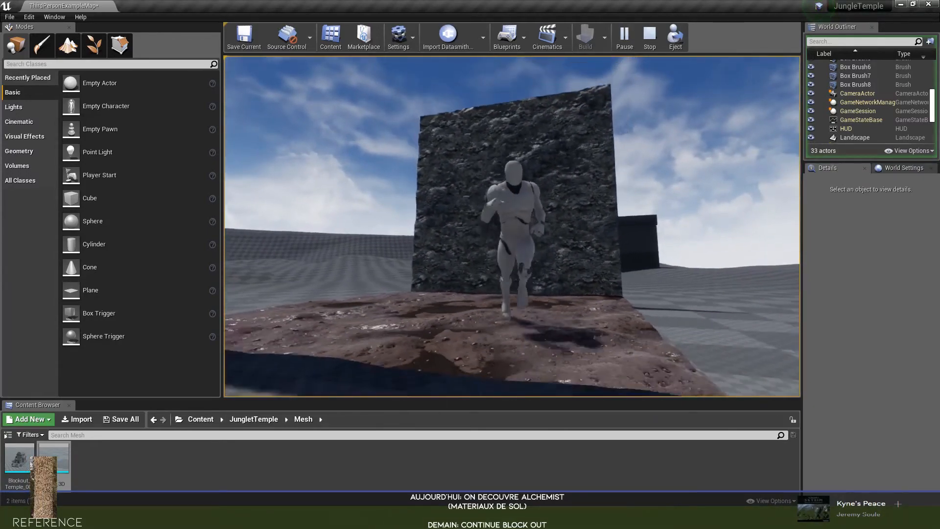
pyautogui.press('w')
pyautogui.press('a')
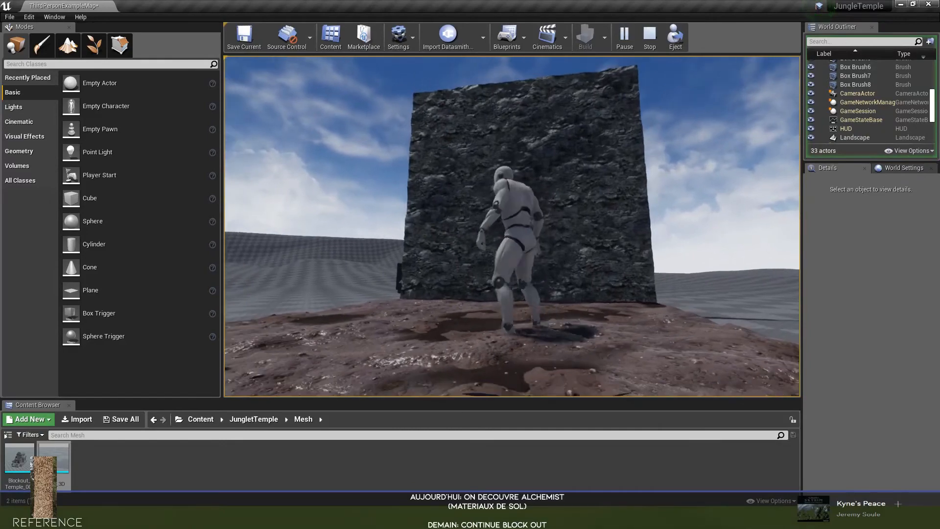
# - Show the running game full screen and run the character across the mud towards the rock wall
pyautogui.press('F11')
pyautogui.click(470, 264)
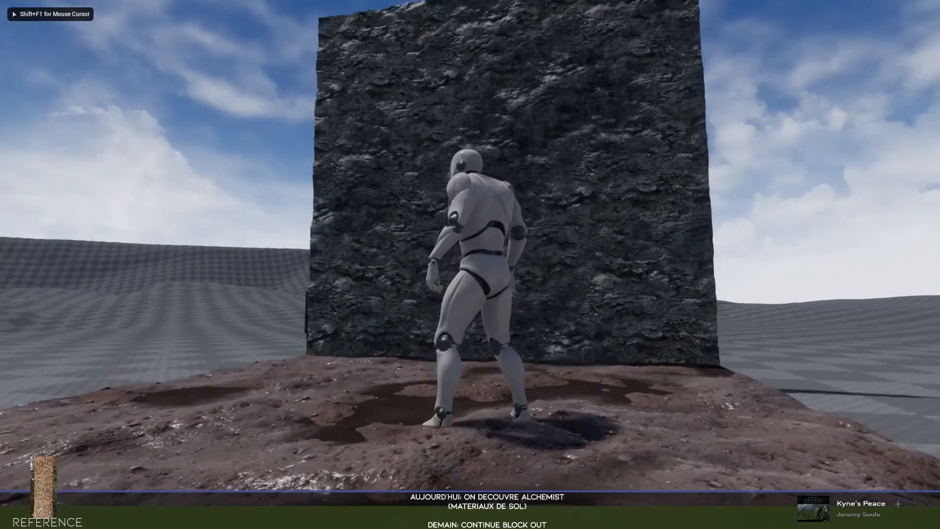
pyautogui.press('w')
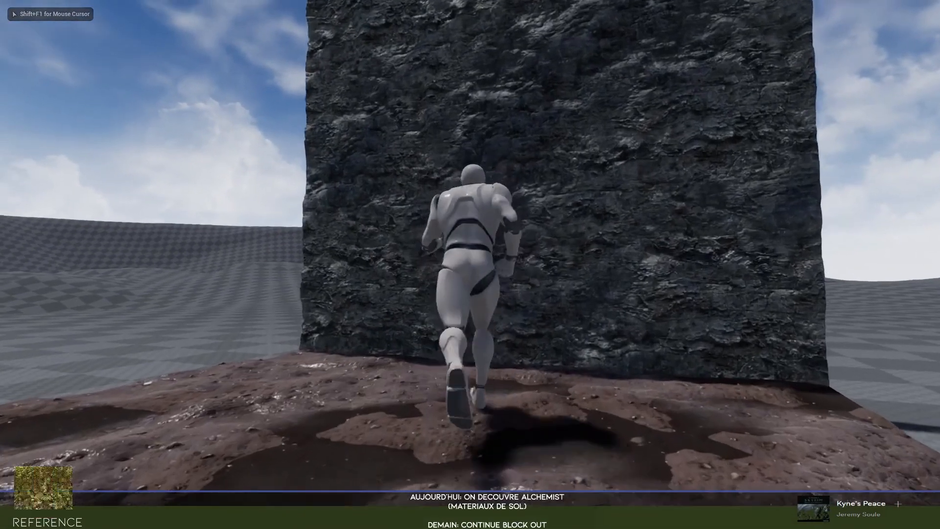